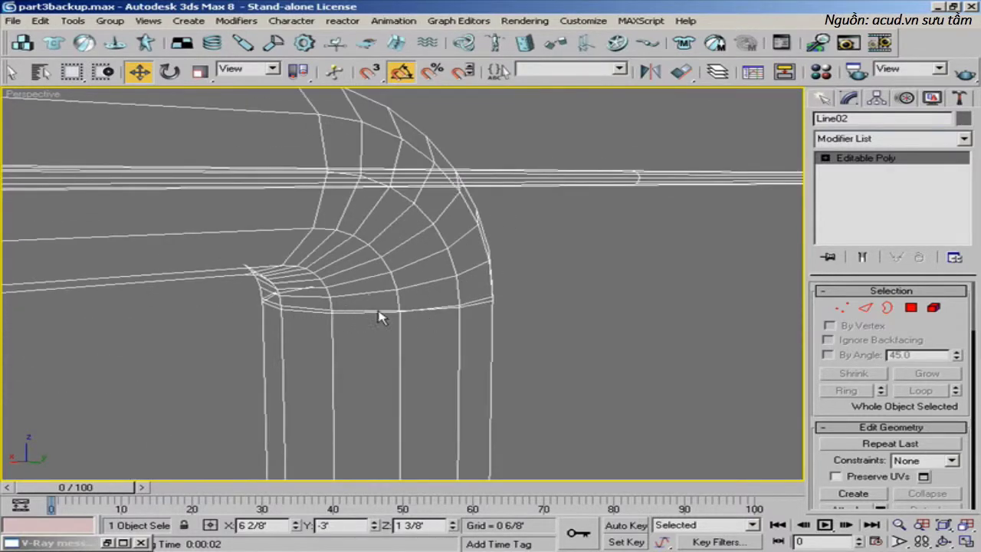
- Move the middle vertex of the seam below Line02's pipe bend upward in vertex editing, and test-render the Perspective view
left_click(842, 307)
middle_click_drag(520, 274, 497, 260)
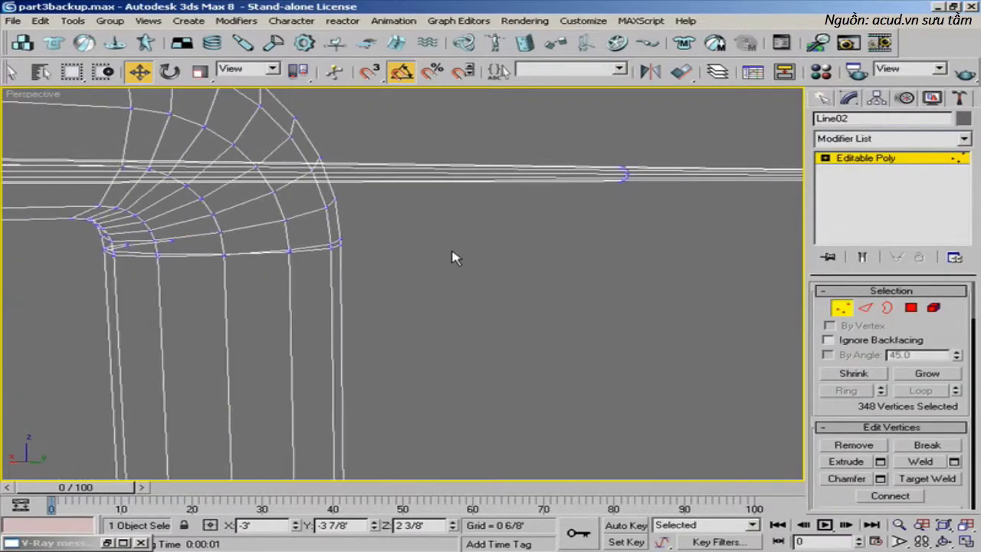
middle_click_drag(346, 270, 349, 266)
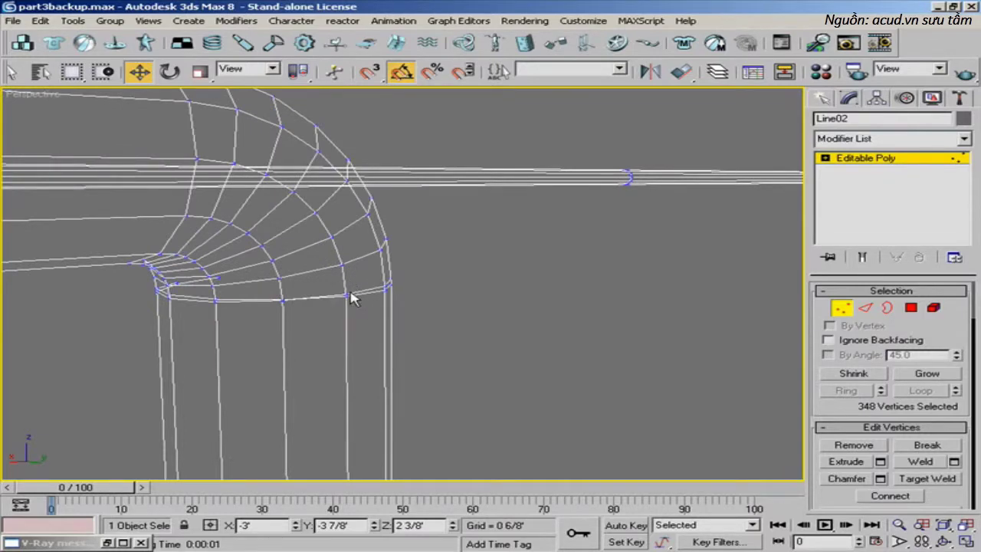
scroll(352, 299, "up", 5)
middle_click_drag(354, 295, 354, 288)
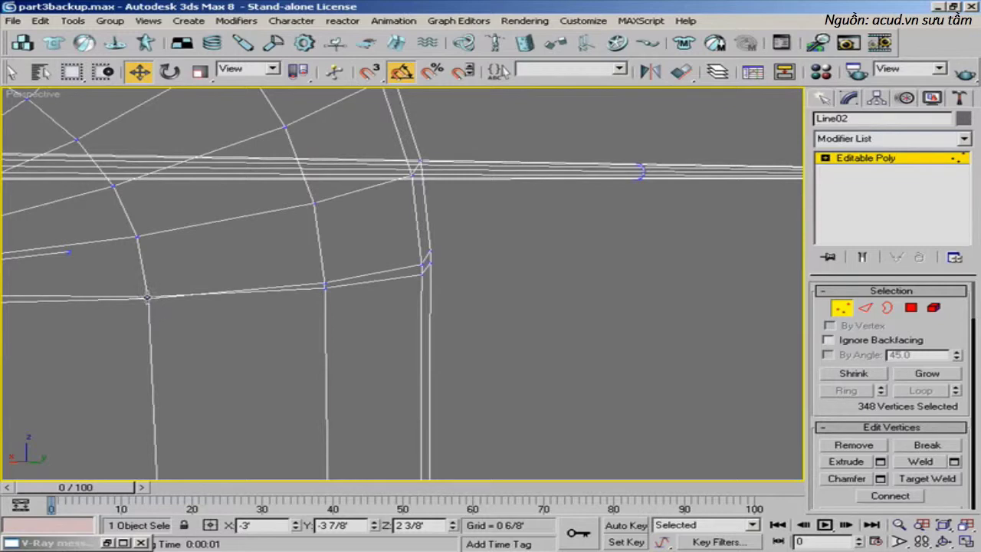
left_click_drag(148, 297, 145, 274)
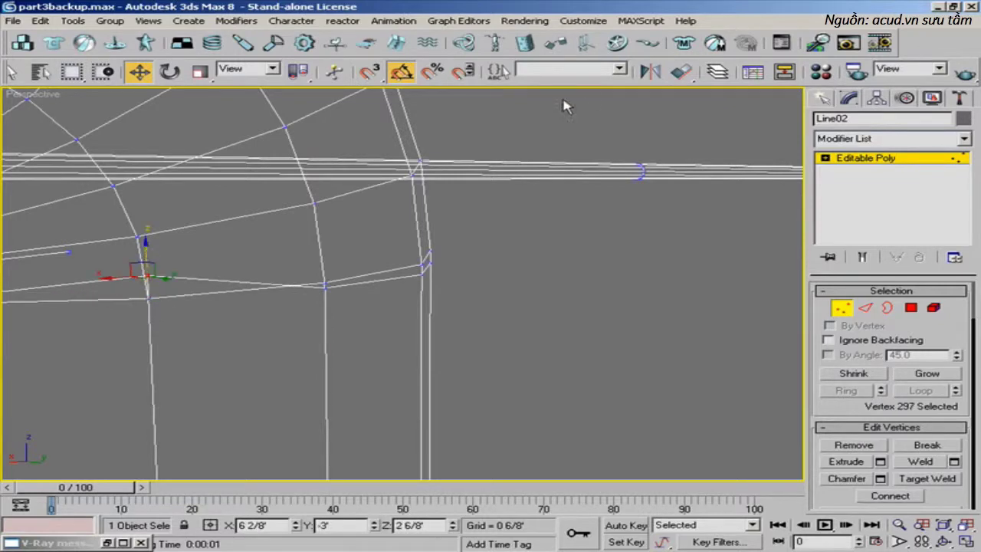
left_click(966, 73)
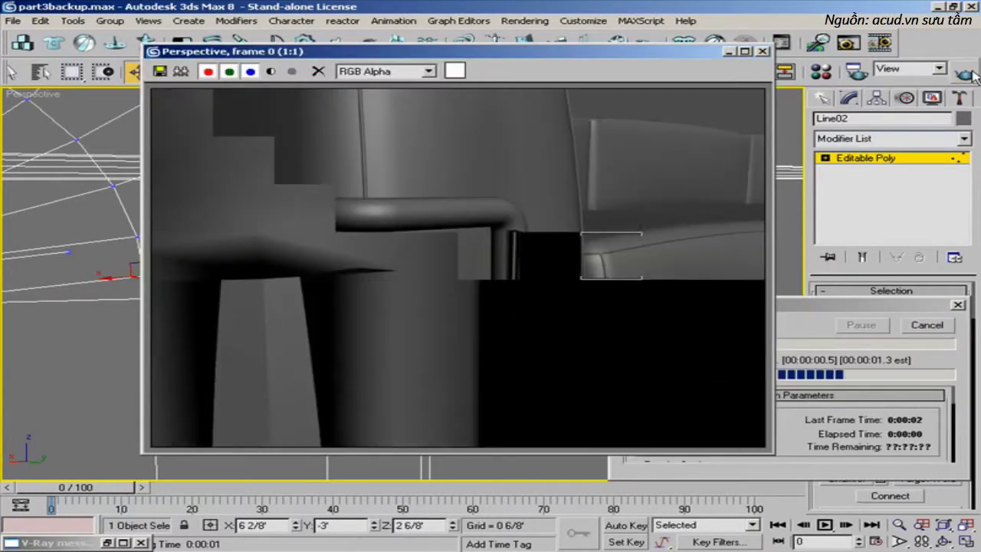
left_click(762, 52)
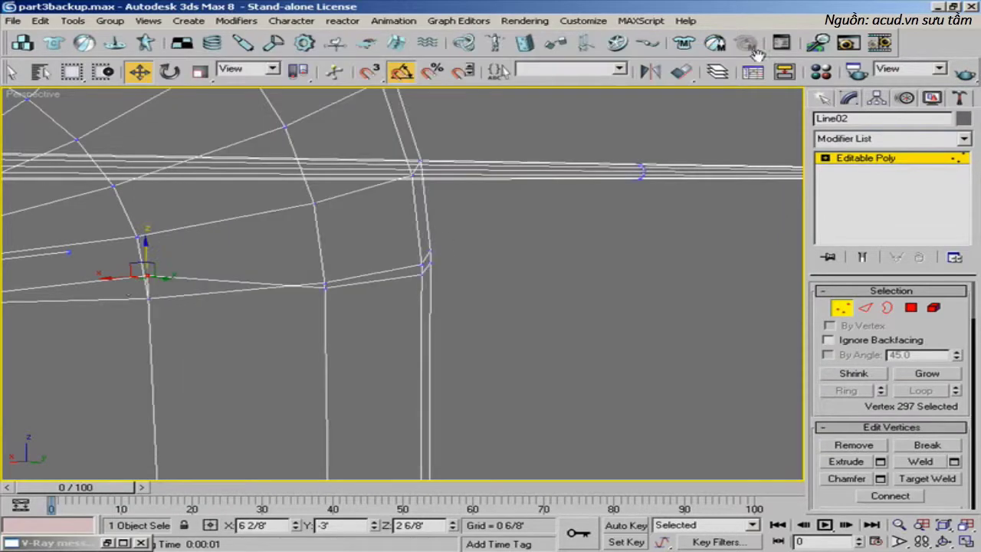
- Lower the same seam vertex below the adjoining edge ring and test-render the pipe bend
left_click_drag(143, 293, 193, 284)
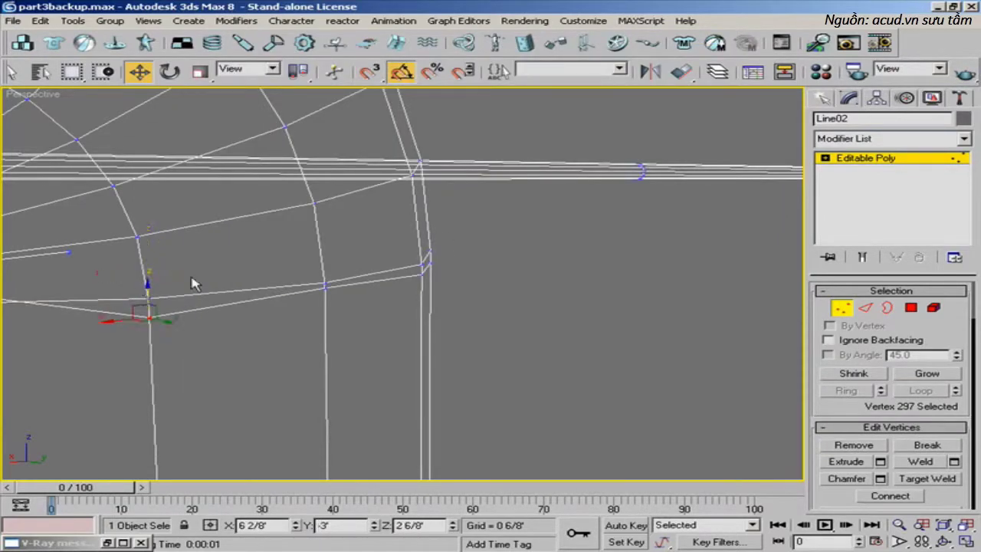
scroll(399, 278, "down", 3)
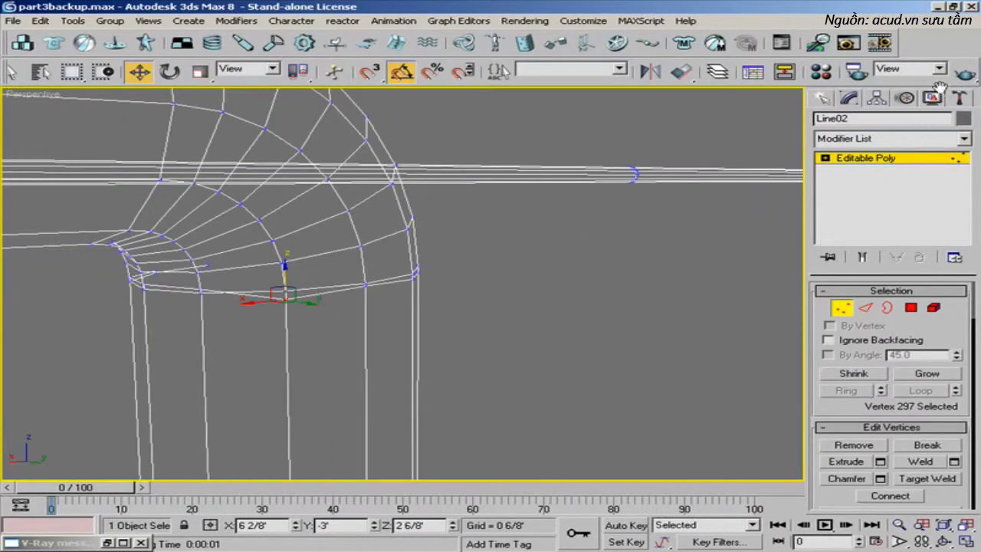
left_click(965, 72)
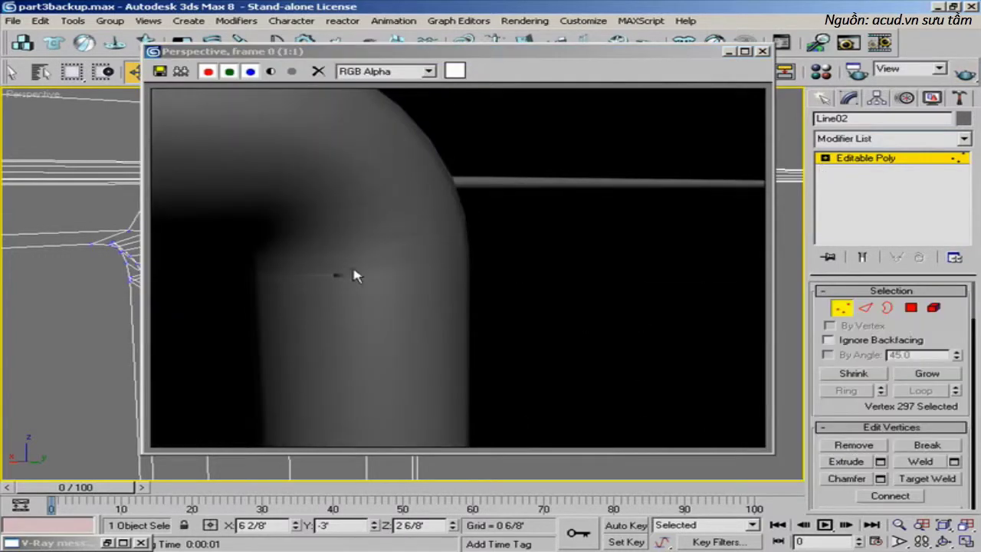
left_click(763, 51)
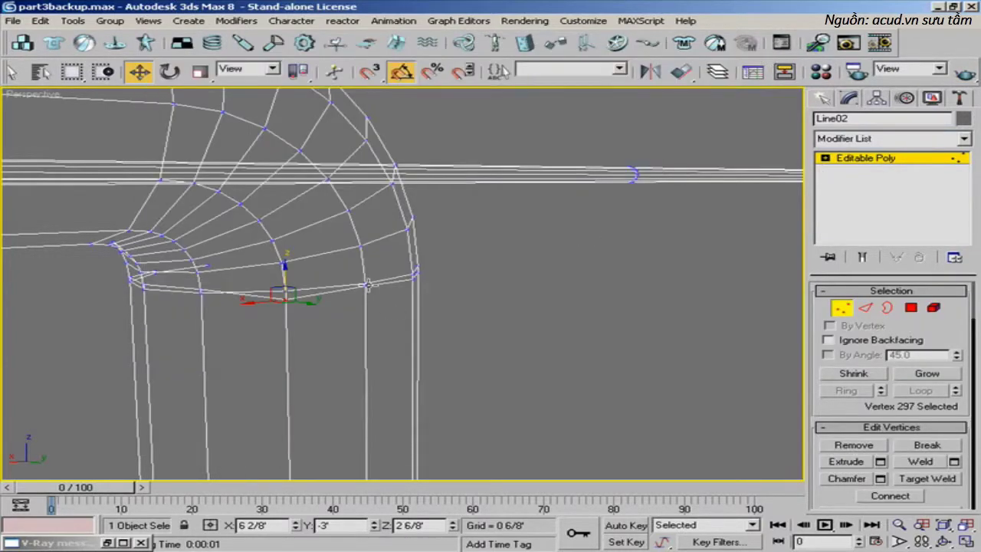
- Lower the neighbouring front seam vertices of the pipe bend to separate the two overlapping edge rings
left_click(366, 284)
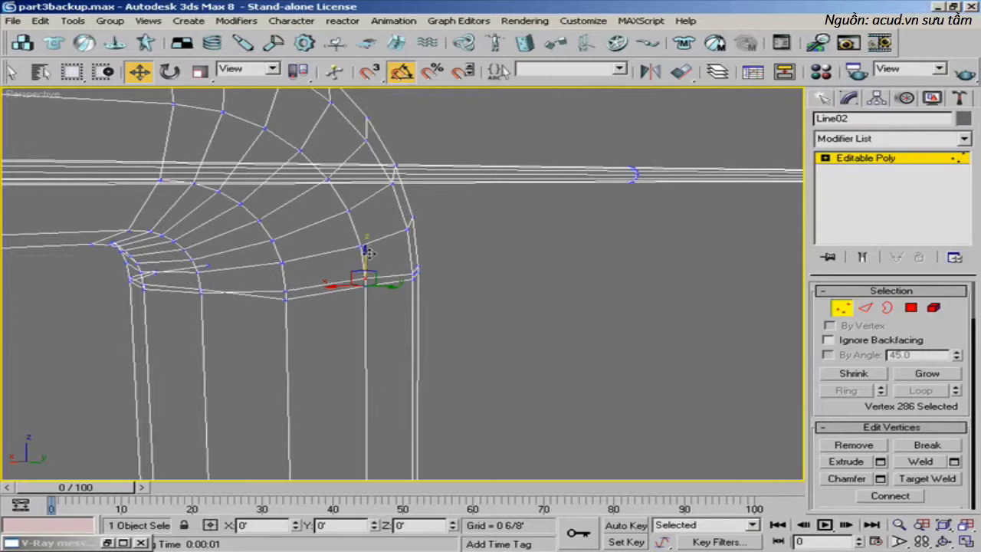
left_click_drag(368, 253, 364, 265)
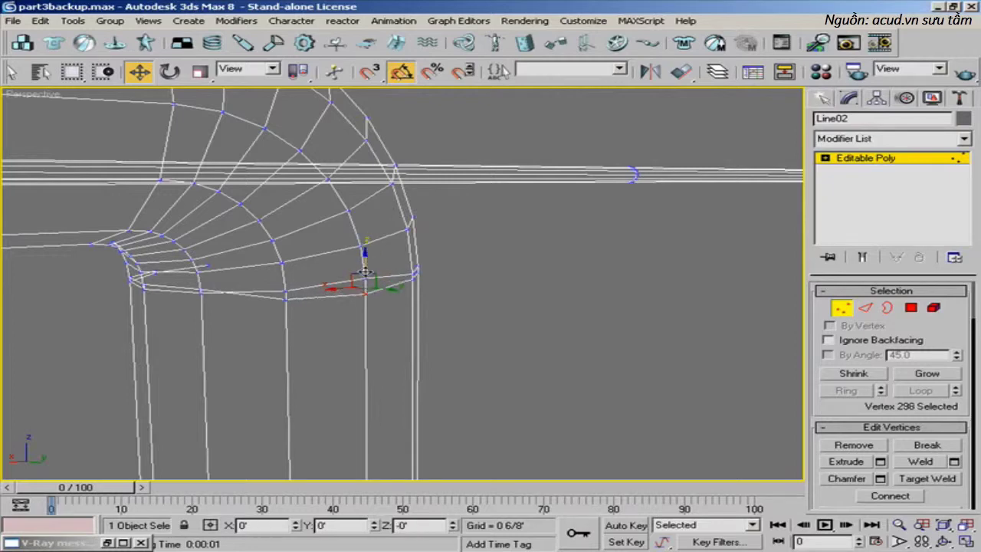
left_click(414, 272)
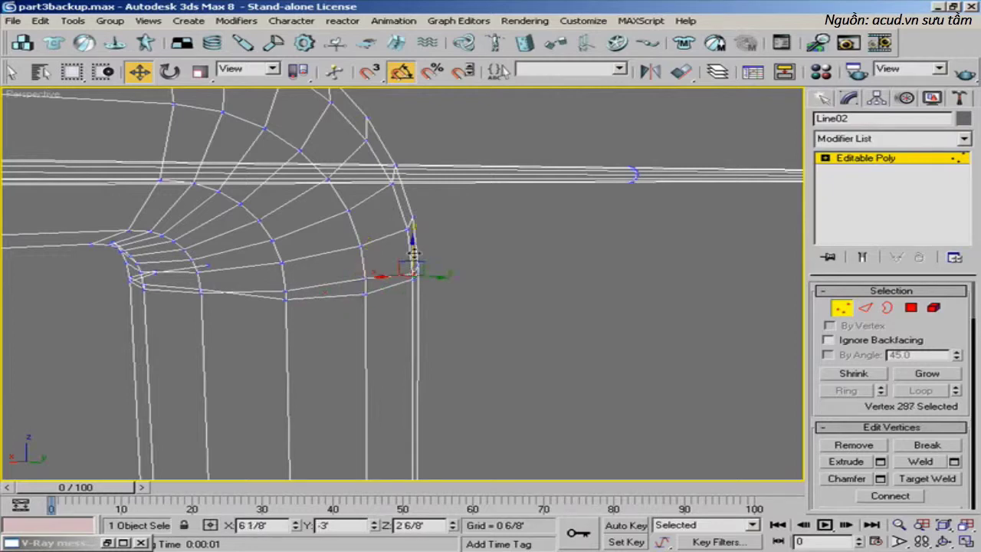
left_click(199, 287)
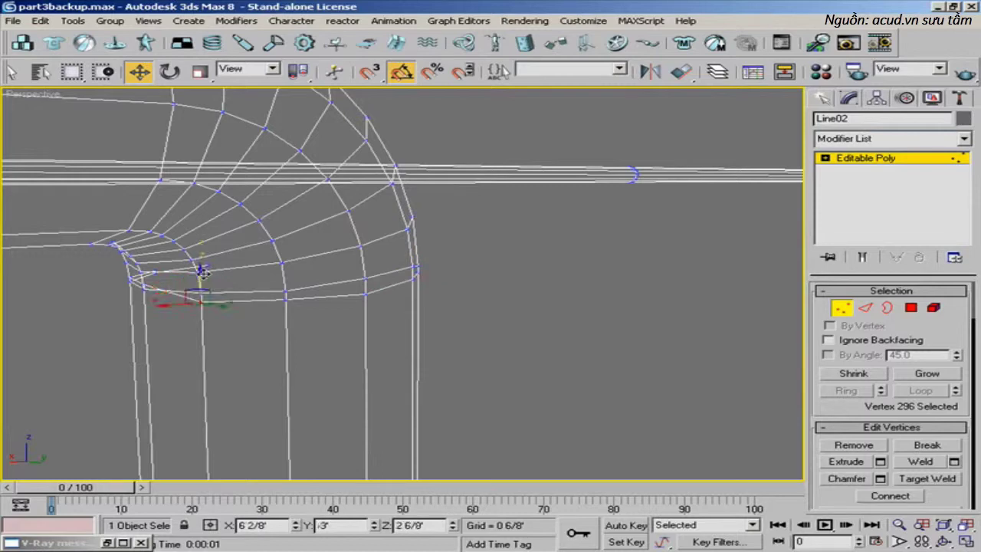
left_click(285, 296)
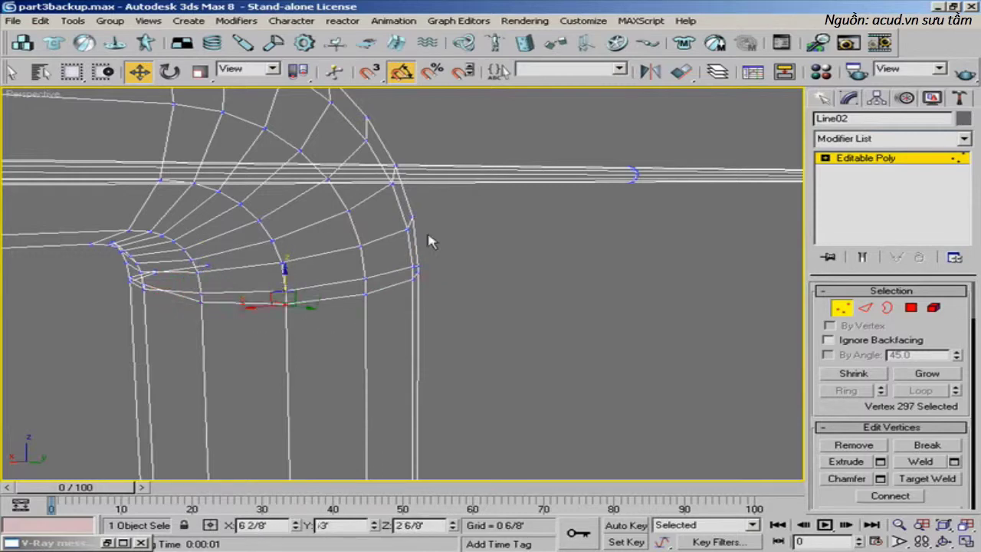
- Render the Perspective view and enlarge the render window to inspect the seam below the pipe bend
left_click(969, 75)
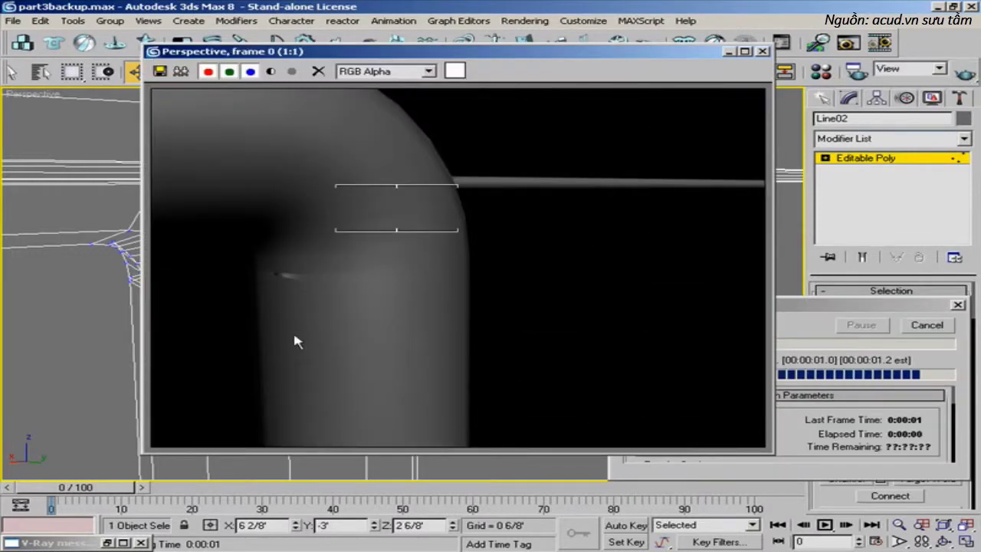
left_click(744, 52)
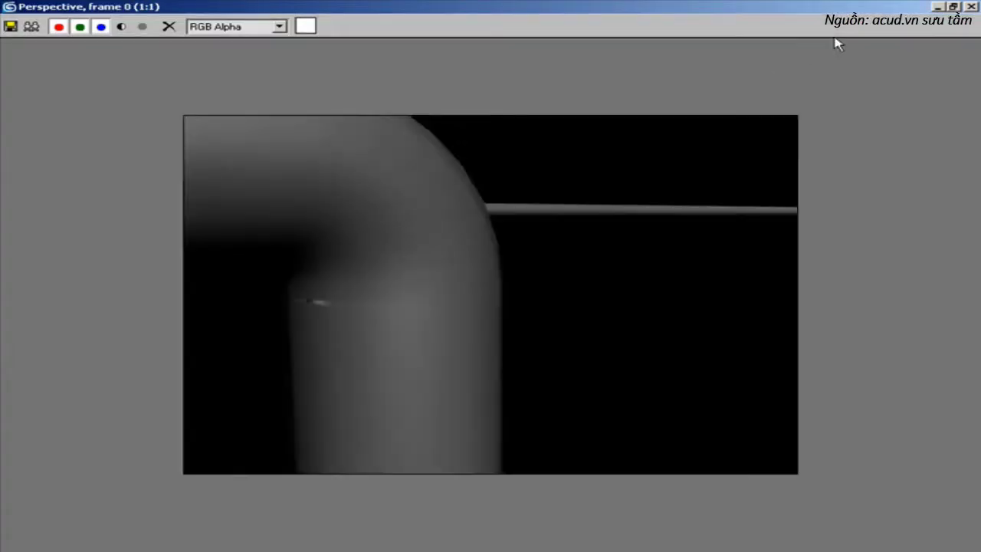
left_click(954, 6)
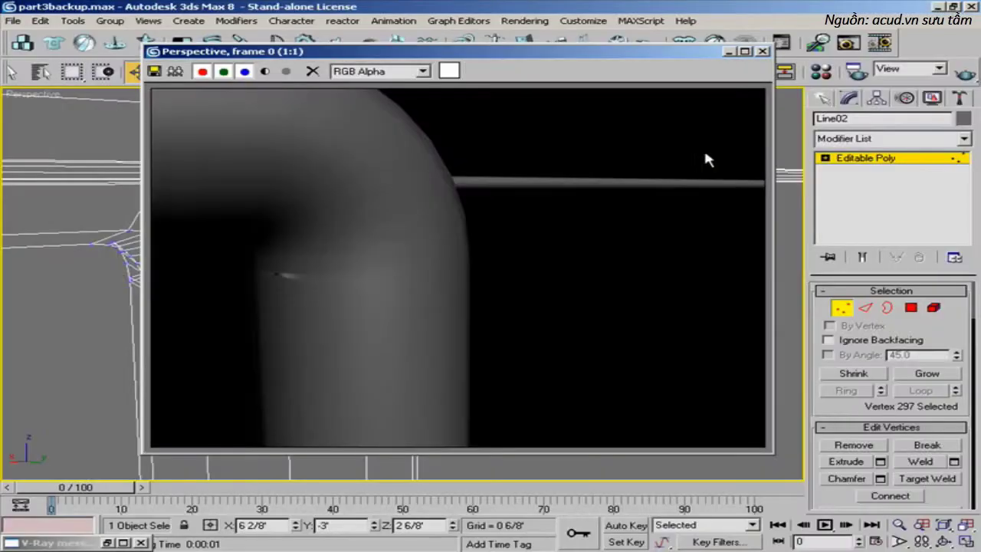
left_click(764, 51)
- Lower the two seam vertices on the inner side of the bend and raise the upper ring's vertex at the outer edge
left_click(145, 288)
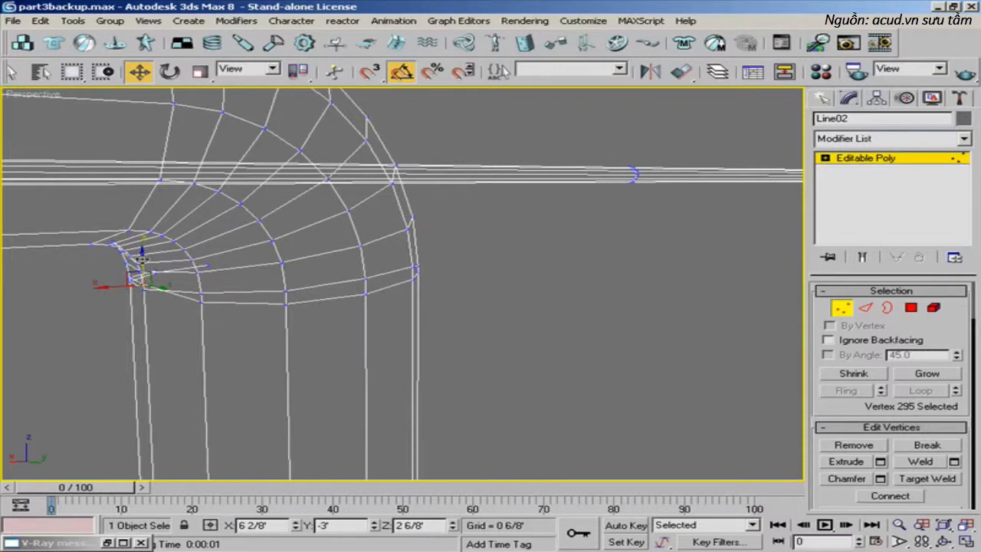
left_click(129, 265)
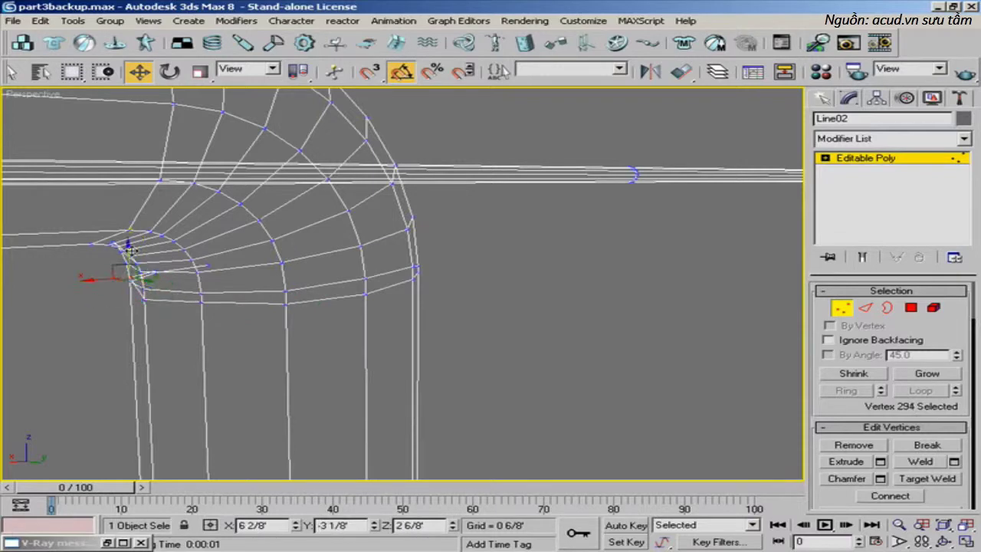
left_click_drag(129, 265, 299, 335)
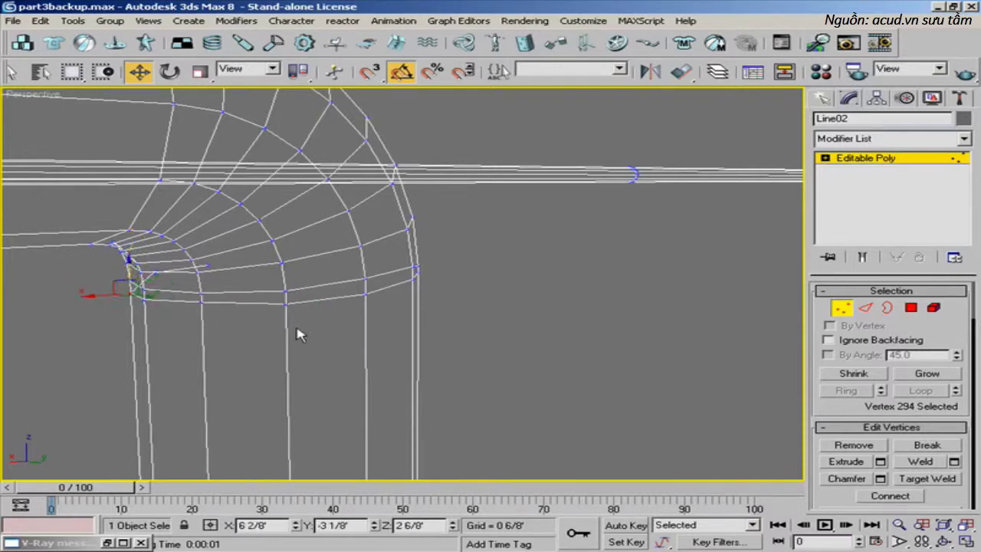
left_click(417, 268)
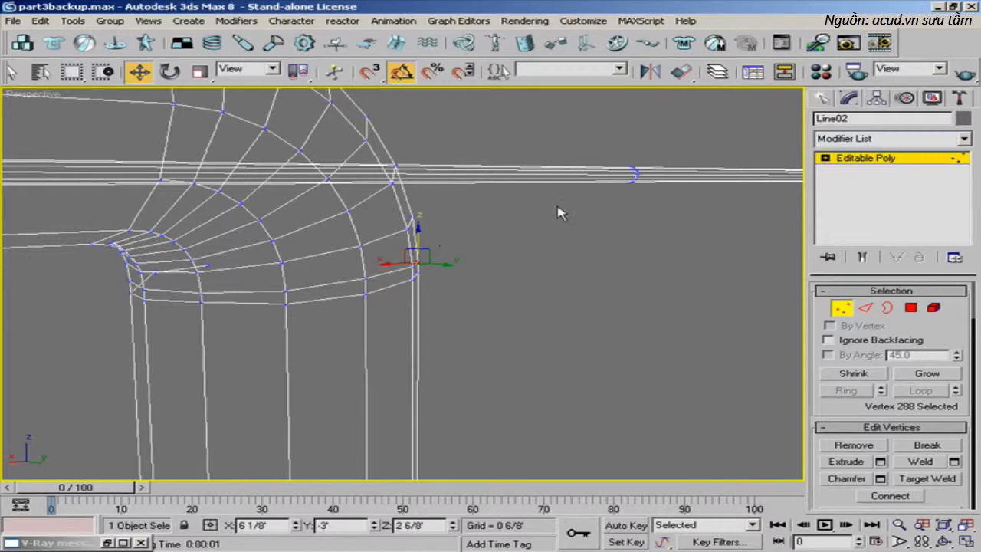
- Test-render the repaired pipe bend and leave vertex editing on Line02
left_click(965, 71)
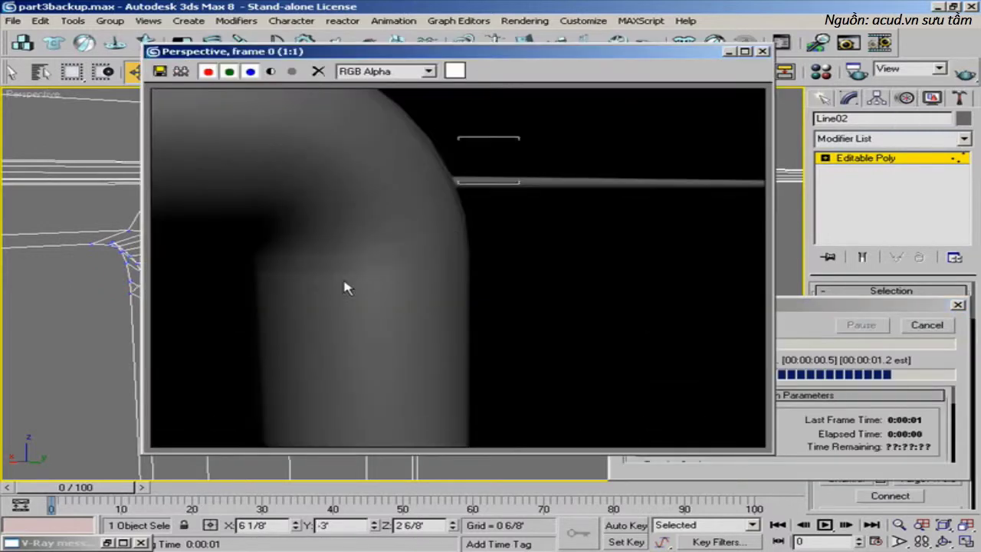
left_click(762, 53)
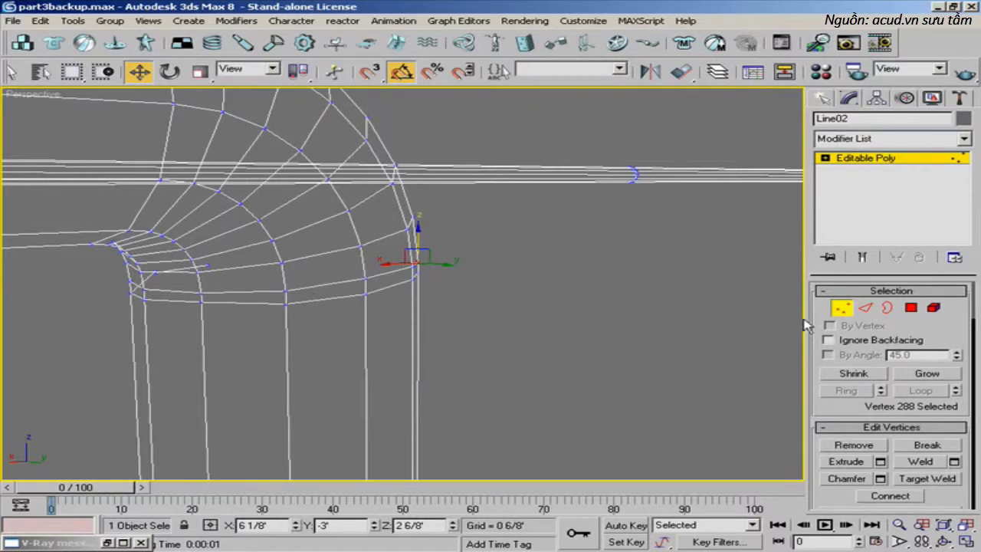
left_click(842, 308)
- Display the Perspective view shaded and unhide all objects in the scene
scroll(534, 301, "down", 5)
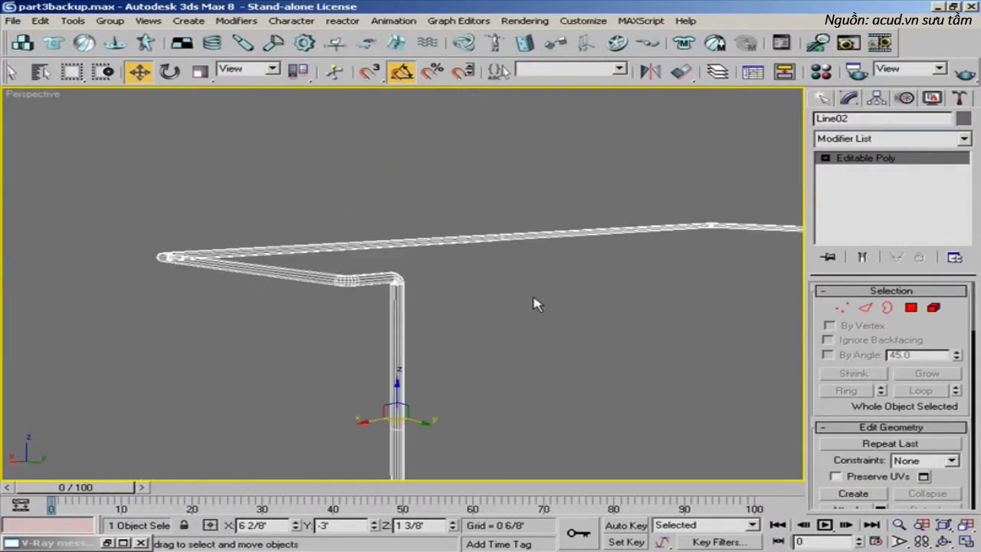
key("F3")
right_click(536, 303)
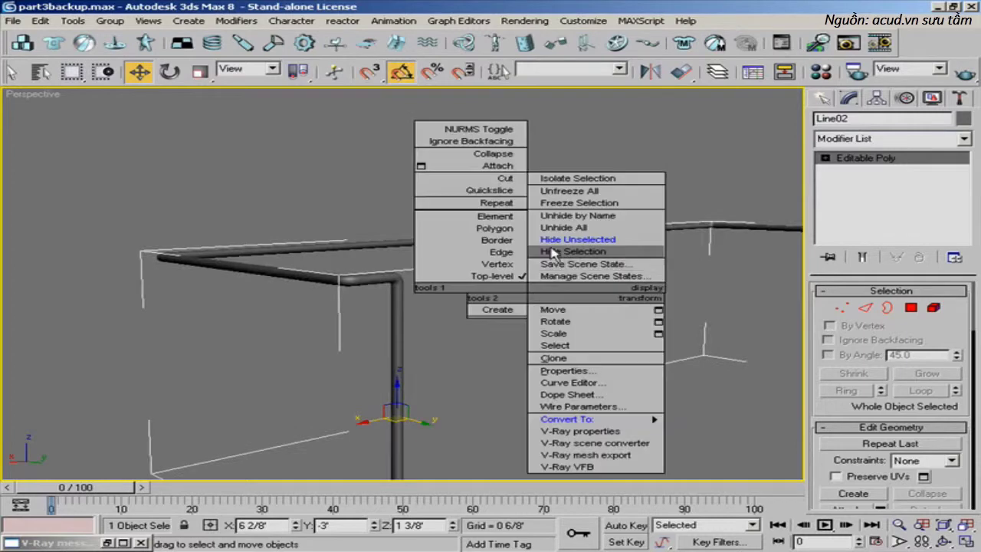
left_click(556, 232)
- Examine the couch from its front corner and render the Perspective view
middle_click_drag(499, 298, 385, 275, "alt")
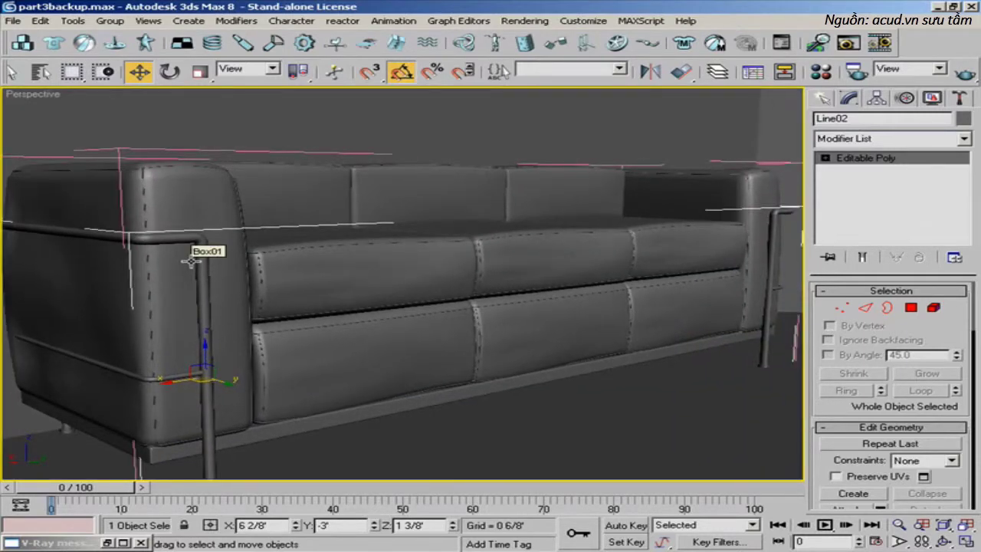
middle_click_drag(368, 286, 335, 298, "alt")
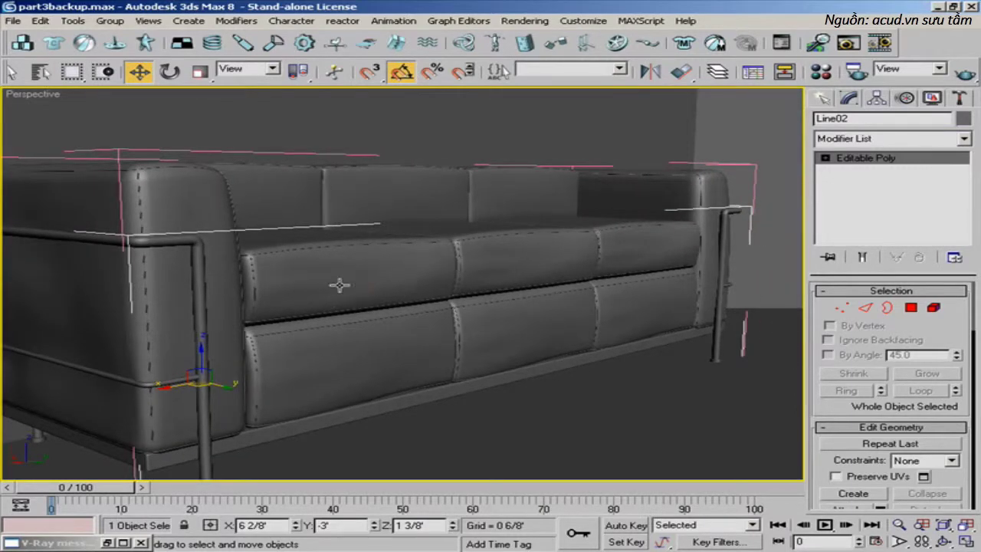
middle_click_drag(333, 286, 350, 296, "alt")
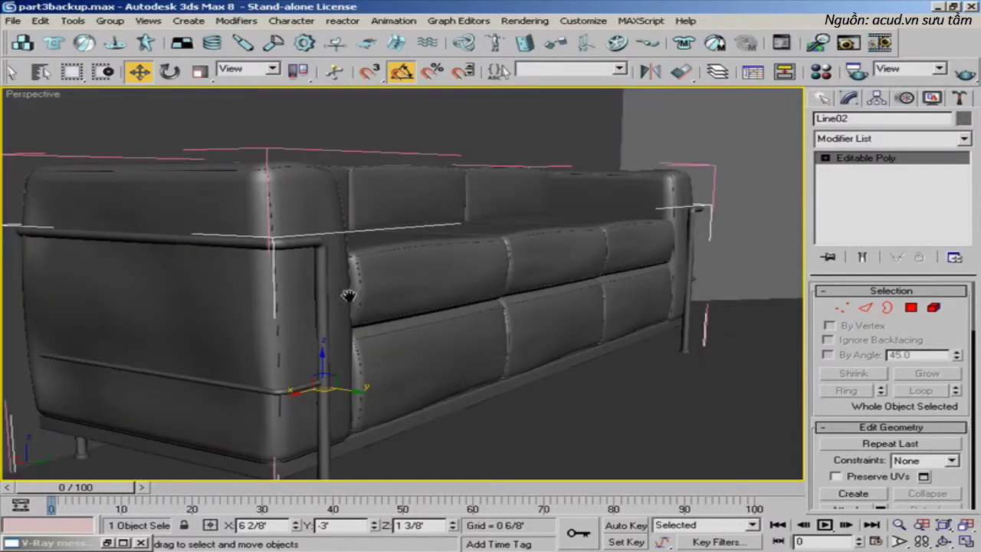
middle_click_drag(432, 289, 562, 250, "alt")
left_click(967, 71)
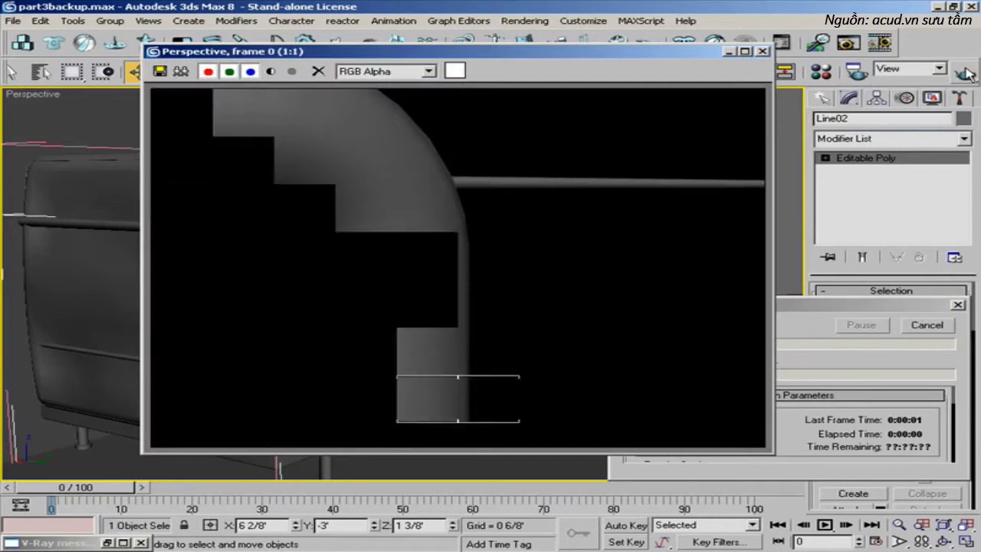
left_click(729, 52)
- Render a close-up of the metal tube's bends at the couch's front corner to check them
scroll(477, 197, "up", 3)
middle_click_drag(511, 202, 594, 200)
scroll(593, 200, "up", 10)
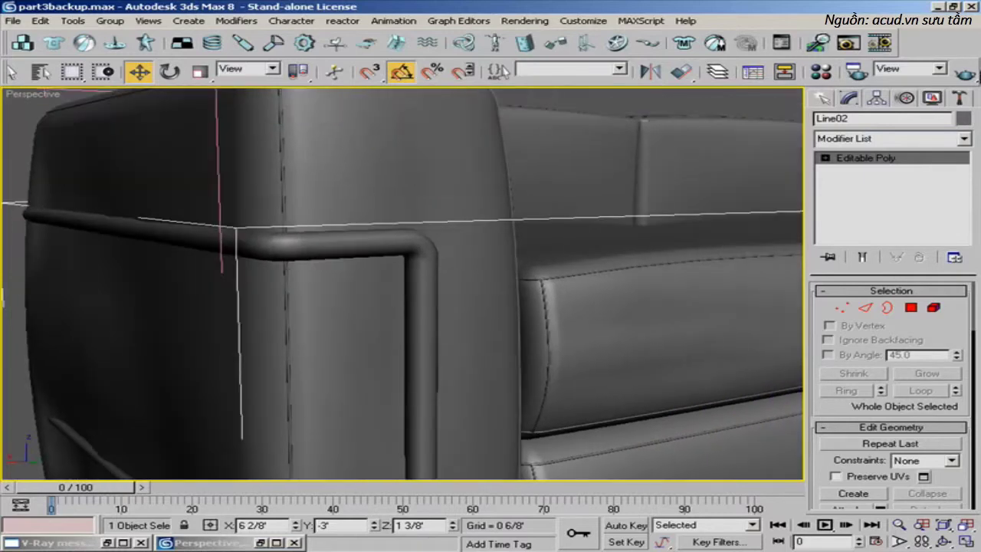
left_click(967, 72)
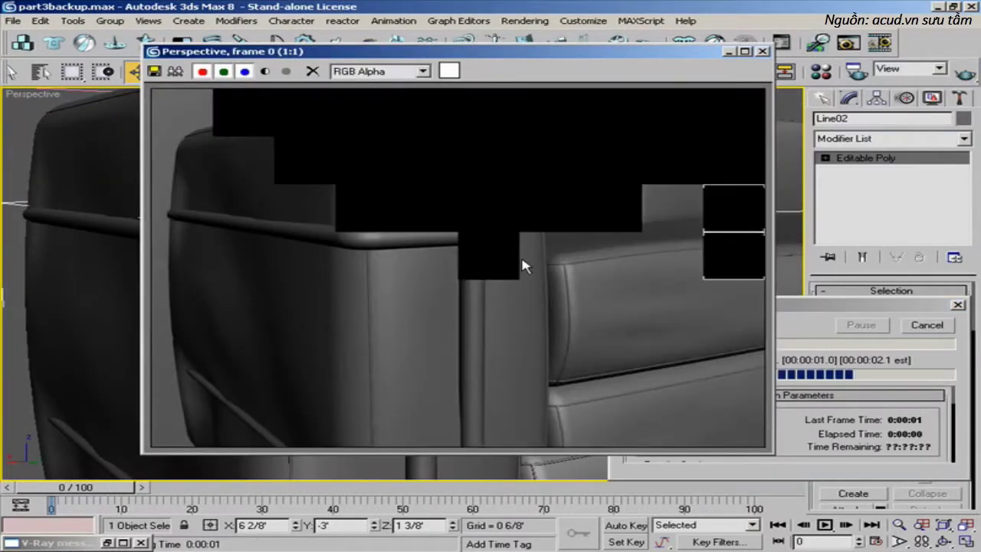
left_click(762, 50)
- Frame the room with the couch and armchair in Perspective, and switch to the four-viewport layout with the Top view active
scroll(432, 253, "down", 8)
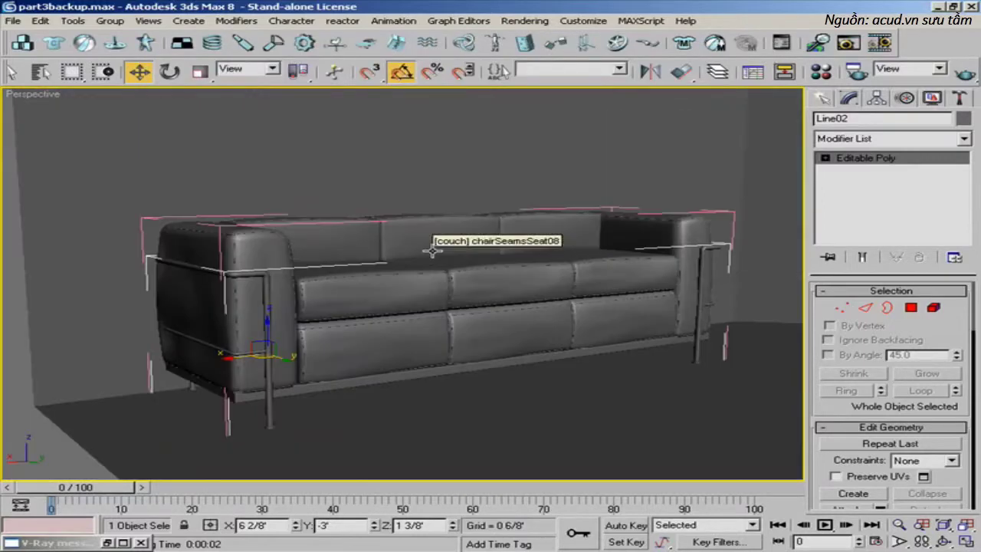
middle_click_drag(431, 251, 340, 258, "alt")
scroll(340, 257, "down", 3)
middle_click_drag(427, 264, 361, 267, "alt")
middle_click_drag(559, 237, 534, 252, "alt")
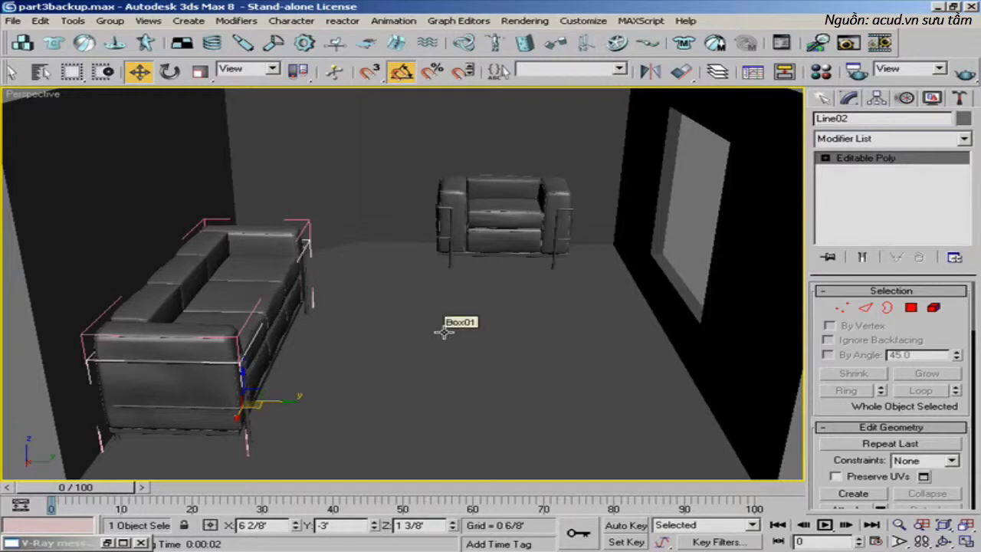
key("alt+w")
middle_click(197, 215)
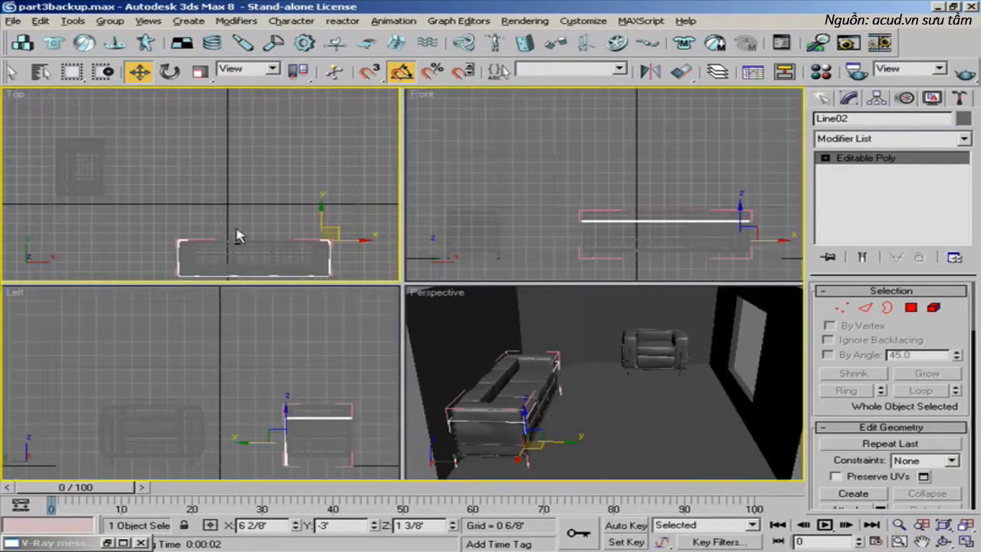
- Draw a thin ChamferBox about 4 6/8' long and 8 1/8' wide on the floor in front of the couch, in the Top view
key("alt+w")
middle_click_drag(197, 215, 180, 214)
left_click(823, 99)
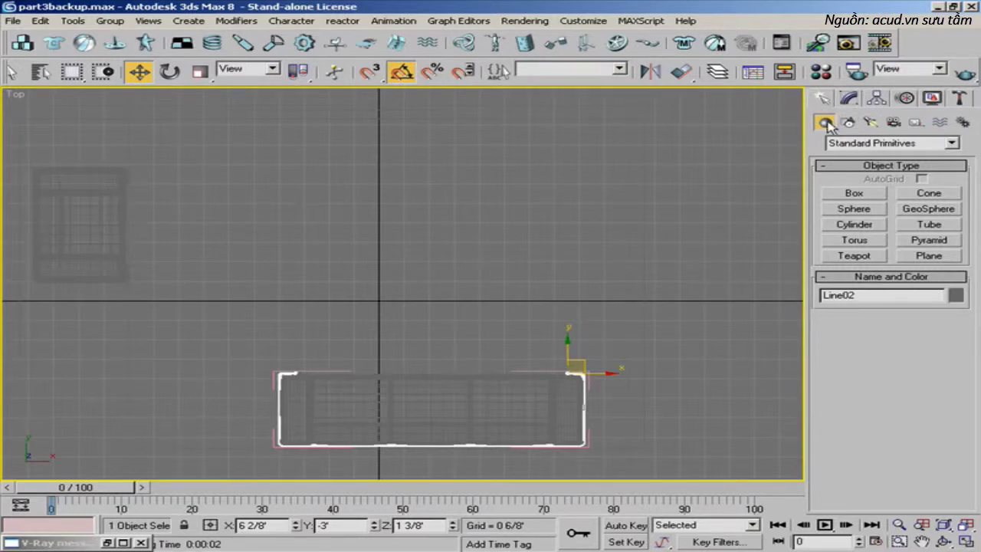
left_click(849, 146)
left_click(855, 164)
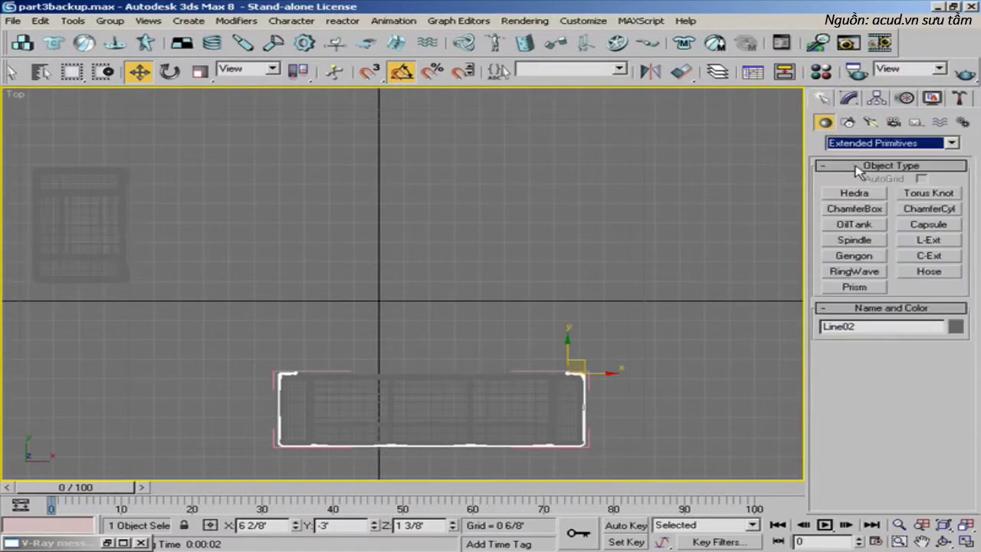
left_click(855, 209)
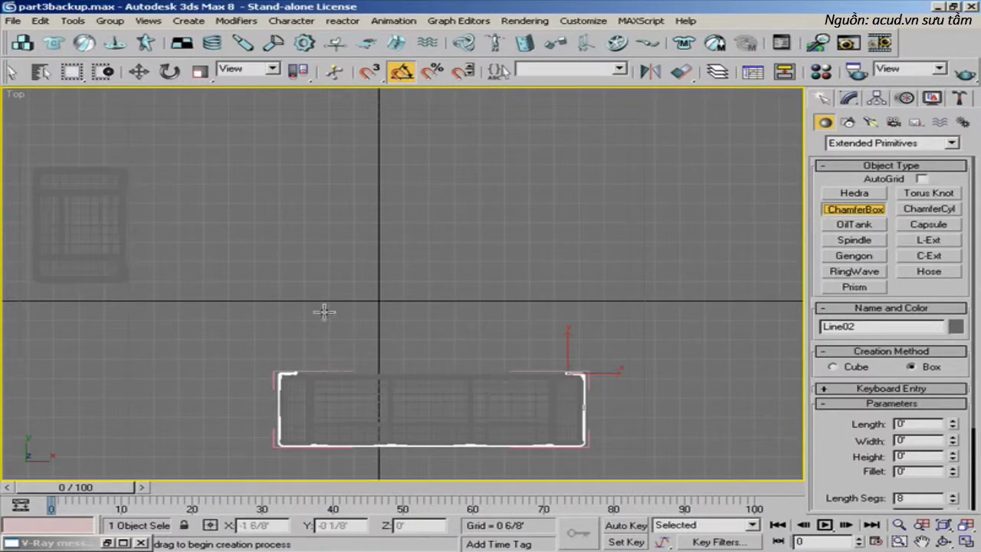
left_click_drag(305, 220, 551, 331)
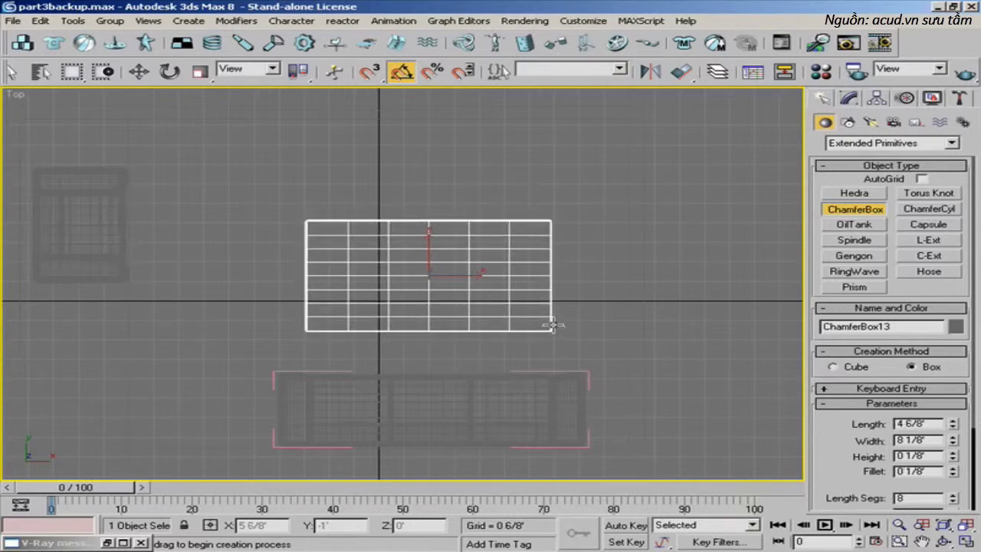
key("w")
- Flatten the new chamfer box to a height of 0' while viewing it in Perspective
key("alt+w")
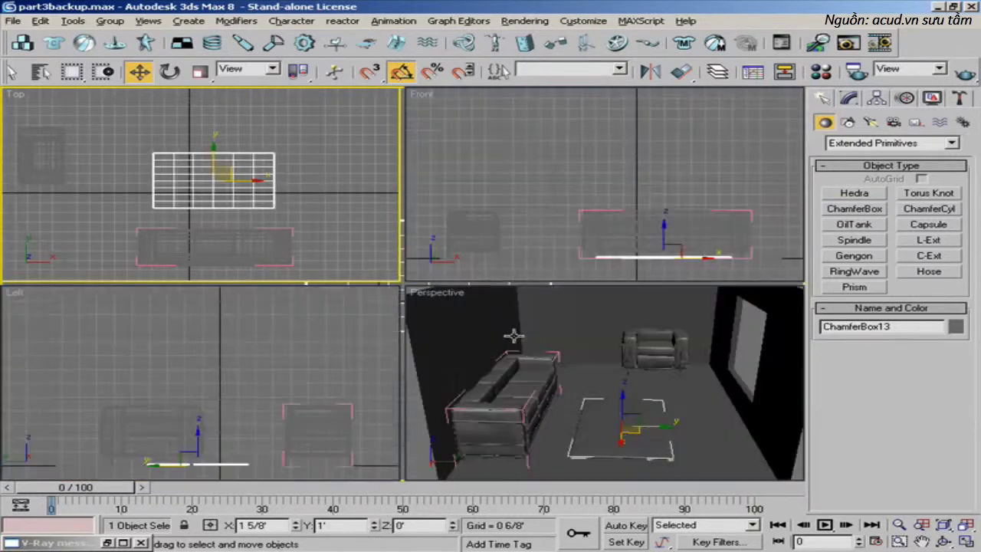
left_click(512, 334)
key("alt+w")
scroll(523, 328, "up", 5)
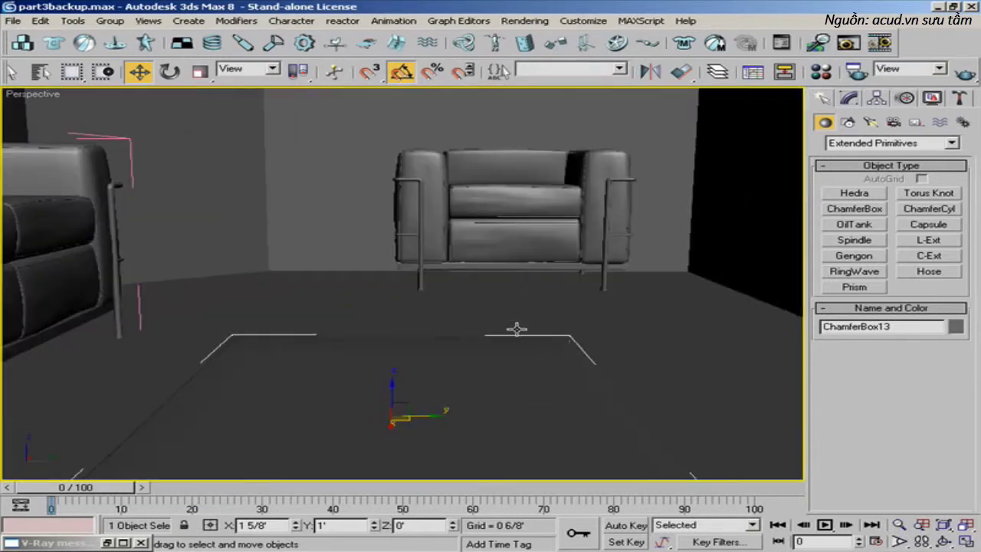
middle_click_drag(529, 282, 456, 233)
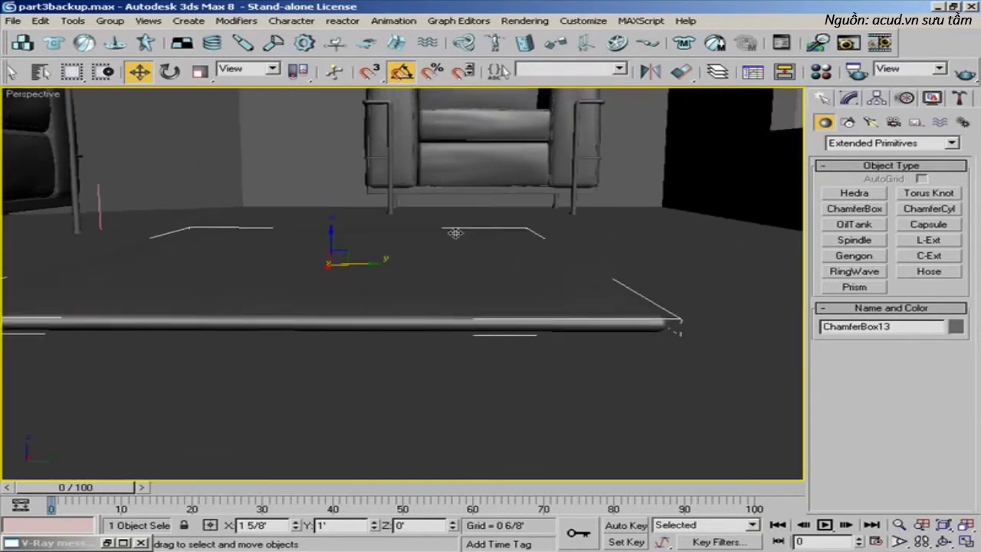
left_click(850, 99)
left_click_drag(953, 344, 954, 386)
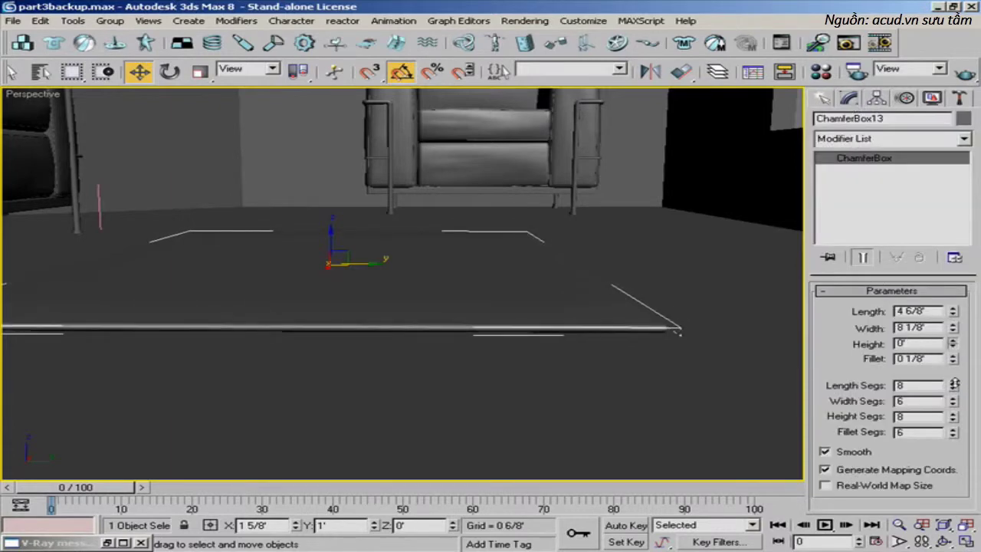
- Show the scene's mesh edges, thin the flat box slightly further, and convert it to an Editable Poly
middle_click_drag(418, 281, 499, 272)
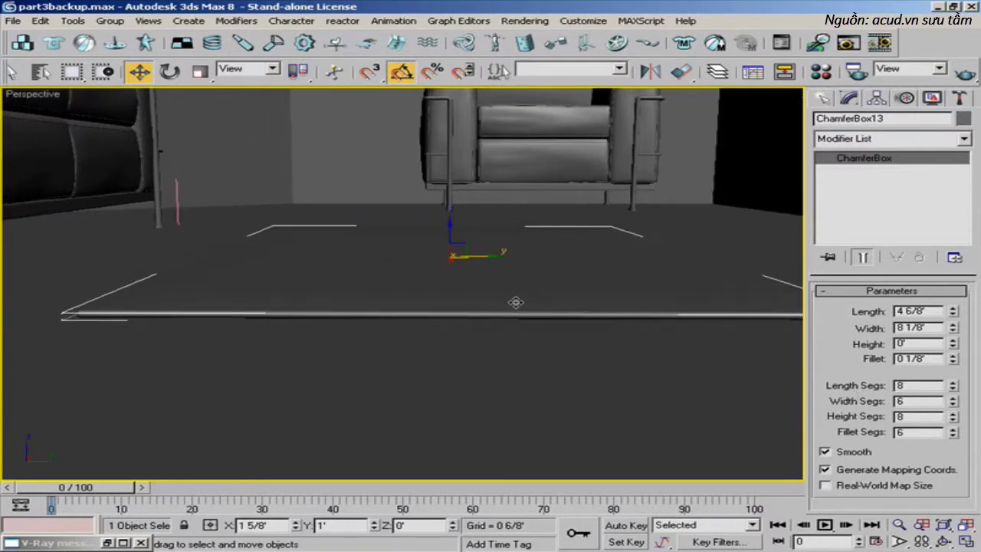
middle_click_drag(516, 302, 494, 298)
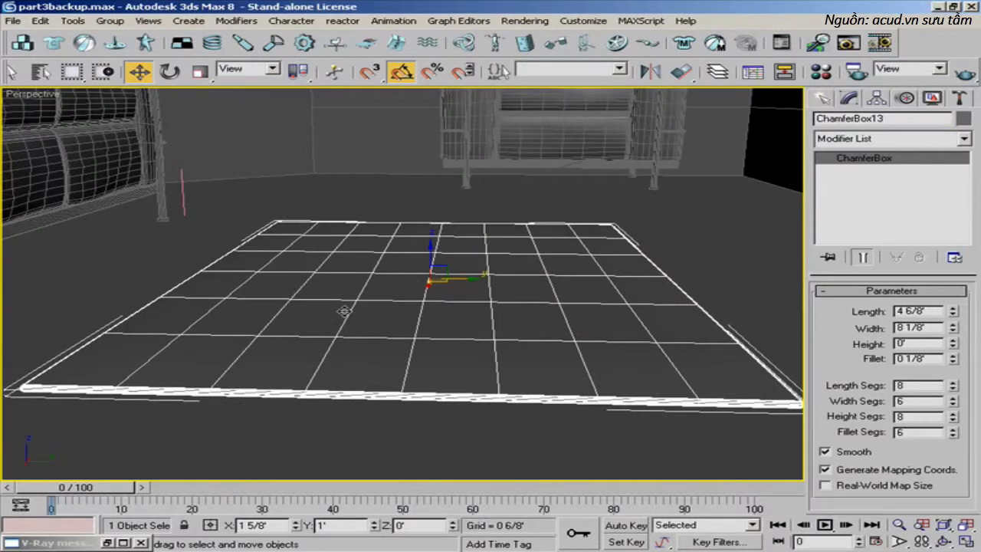
middle_click_drag(344, 310, 455, 293, "alt")
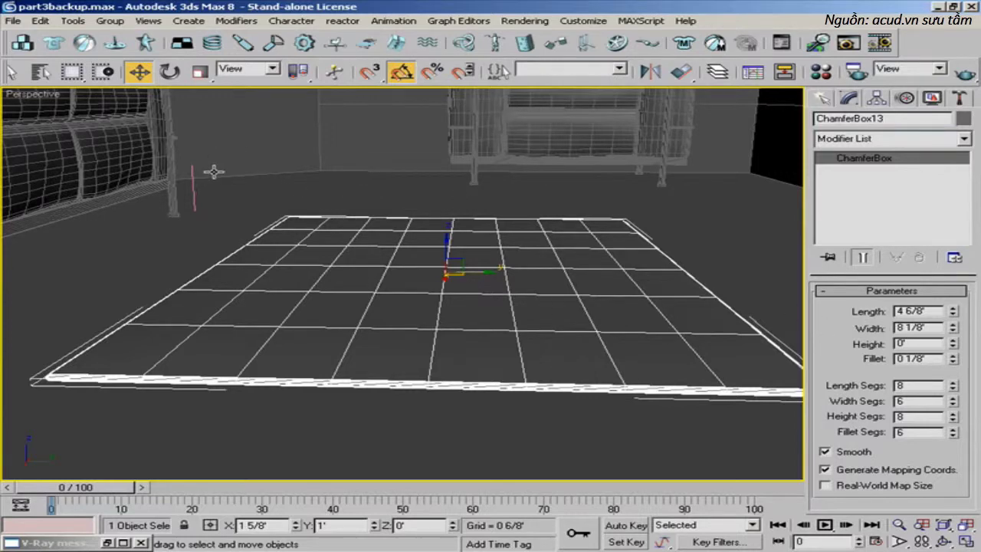
middle_click_drag(354, 295, 502, 219, "alt")
left_click_drag(954, 348, 954, 357)
middle_click_drag(573, 228, 498, 252)
right_click(531, 231)
left_click(534, 230)
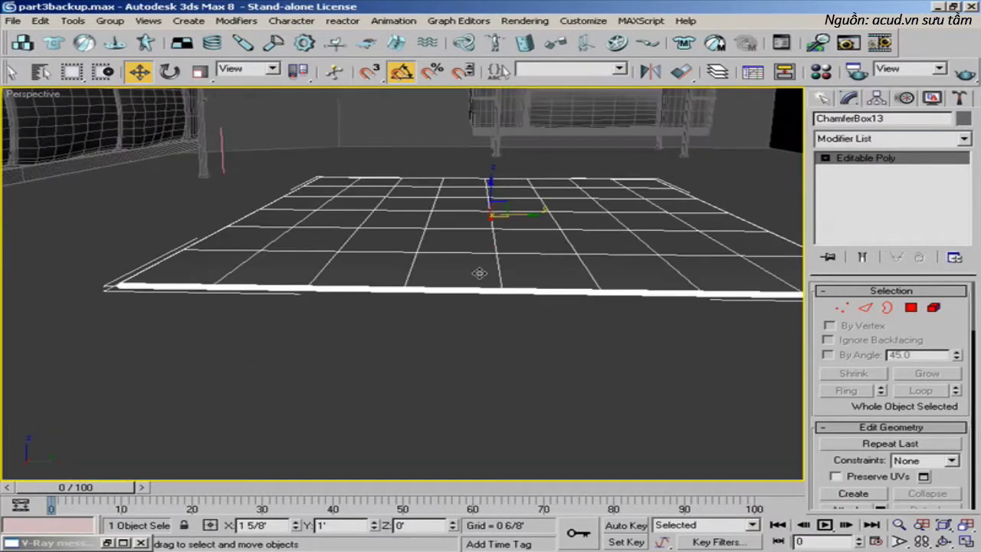
- Shift individual vertex groups along the flat box's couch-side edge slightly on Y to make the edge irregular
left_click(842, 308)
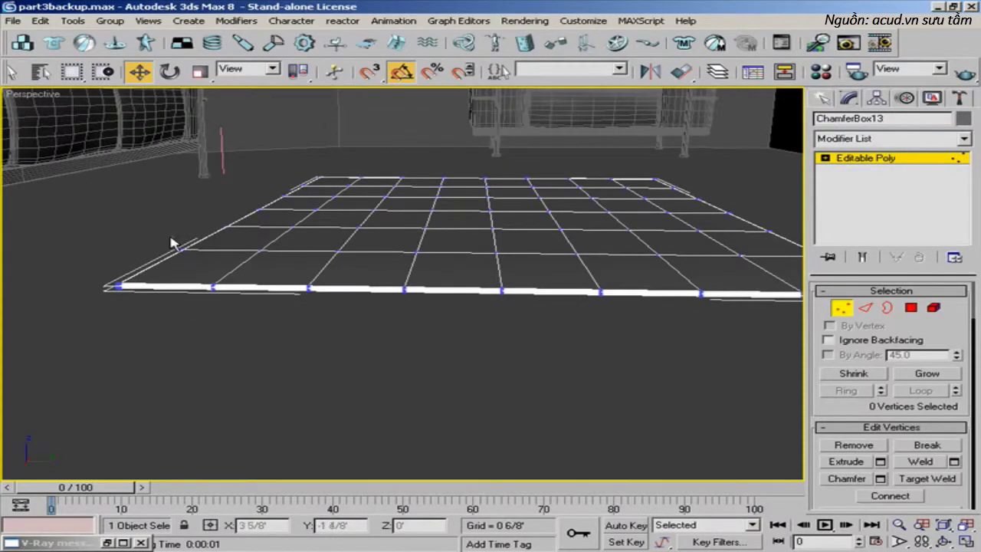
left_click_drag(171, 236, 193, 261)
left_click(203, 251)
left_click_drag(240, 191, 294, 211)
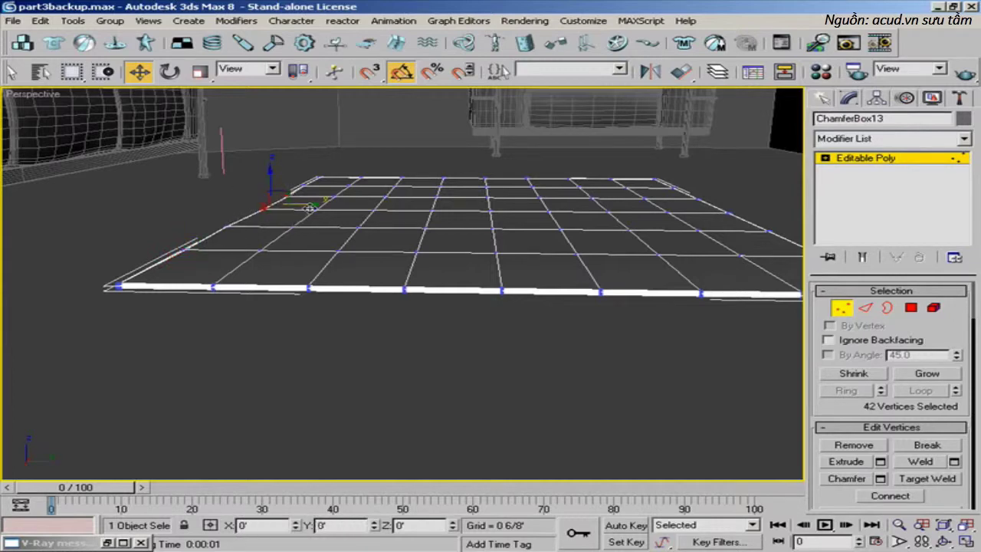
- Nudge vertex groups along the edge opposite the couch and next to its far corner to make that side uneven
middle_click_drag(595, 282, 509, 315)
left_click_drag(672, 300, 645, 344)
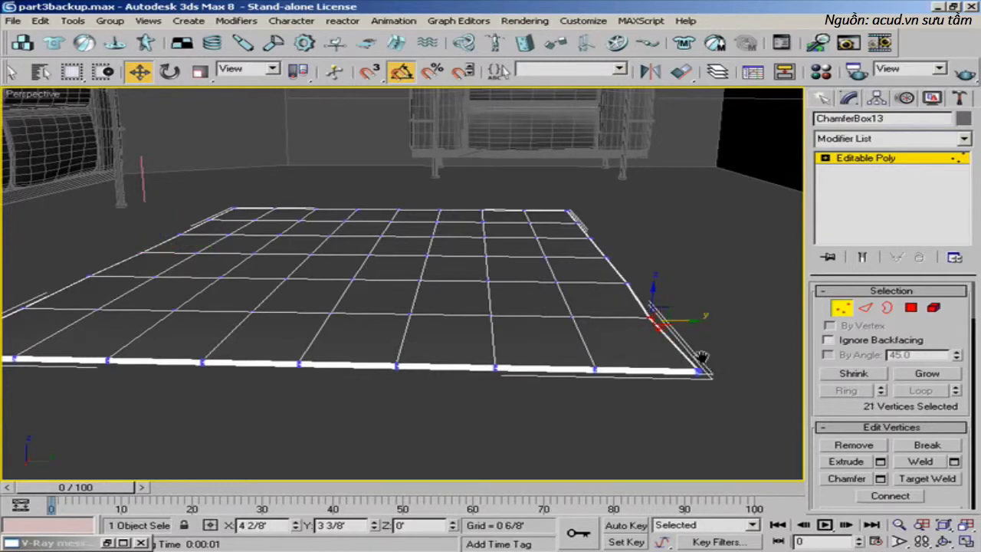
scroll(701, 356, "down", 2)
left_click(571, 244, "ctrl")
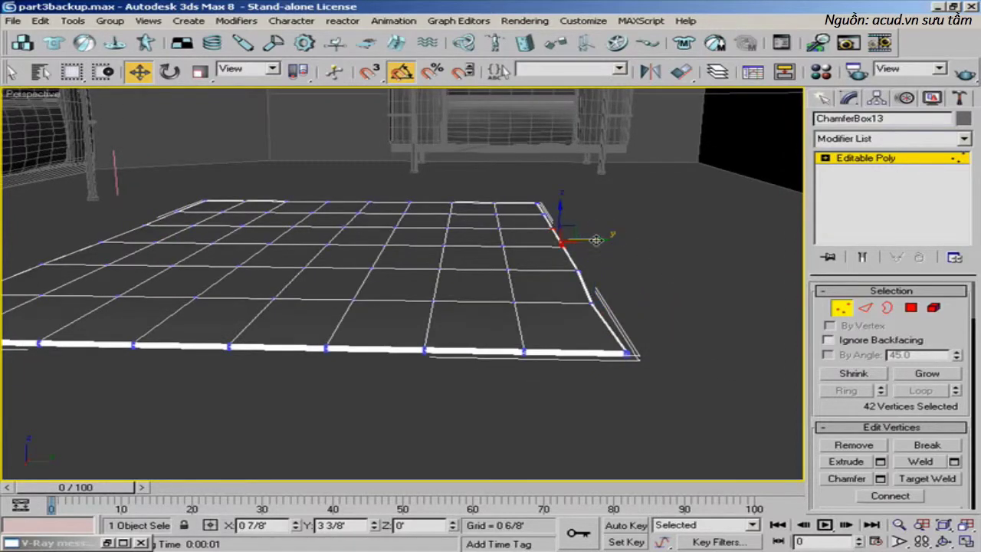
mouse_move(547, 192)
left_mouse_down()
mouse_move(531, 214)
mouse_move(540, 201)
left_mouse_up()
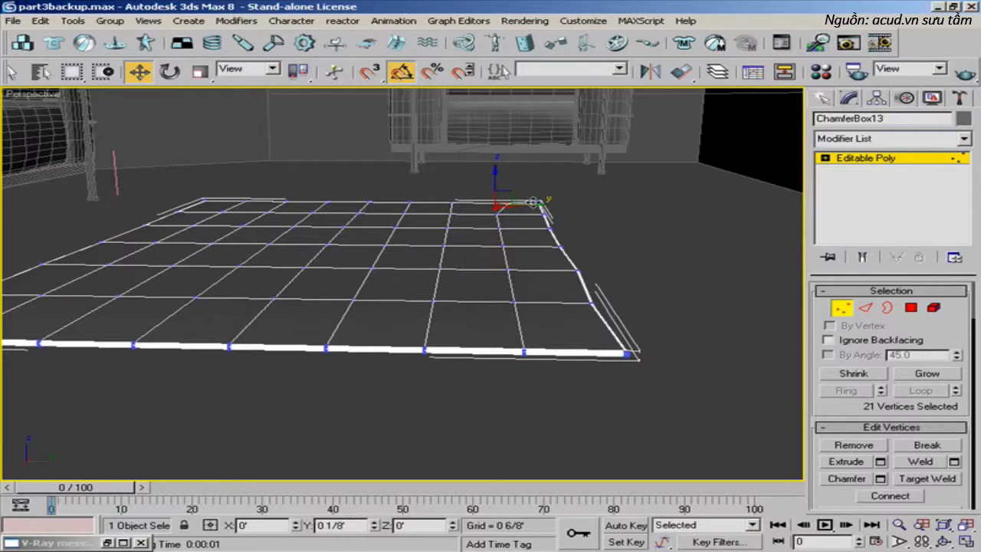
- Shift one vertex group sideways along the flat box's front edge, adjust the couch-side edge, and finish vertex editing
middle_click_drag(371, 267, 451, 271, "alt")
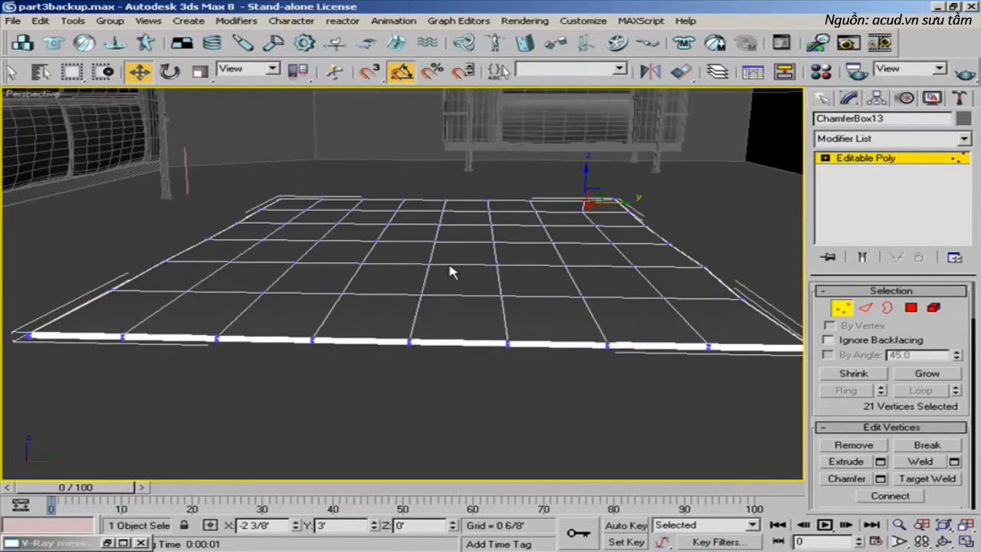
left_click(301, 338)
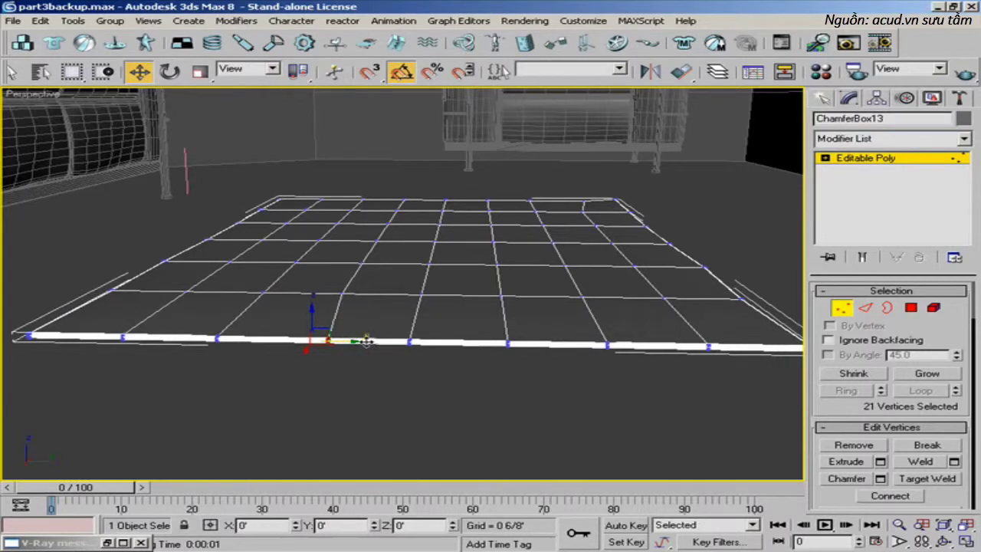
left_click_drag(357, 342, 337, 328)
left_click(338, 341)
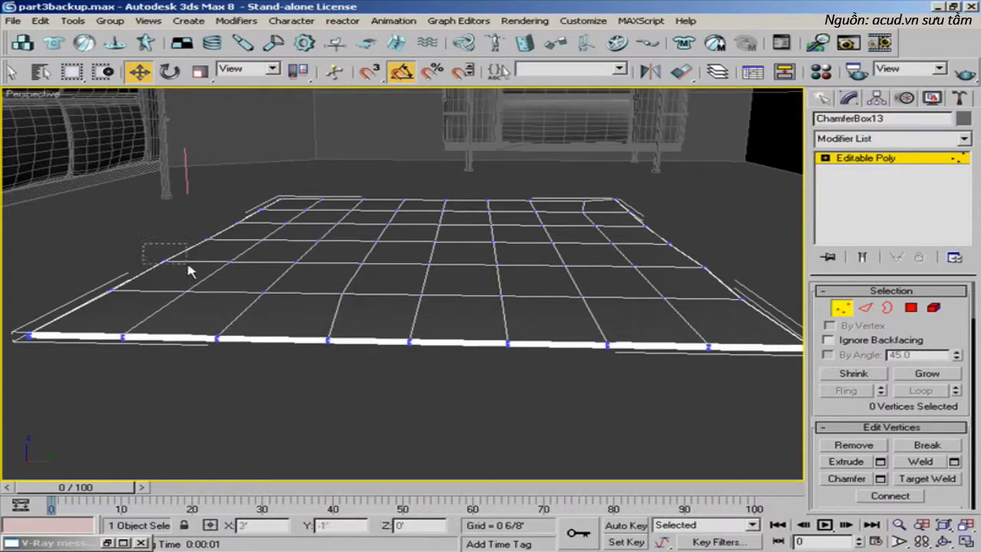
key("ctrl+z")
scroll(337, 345, "down", 5)
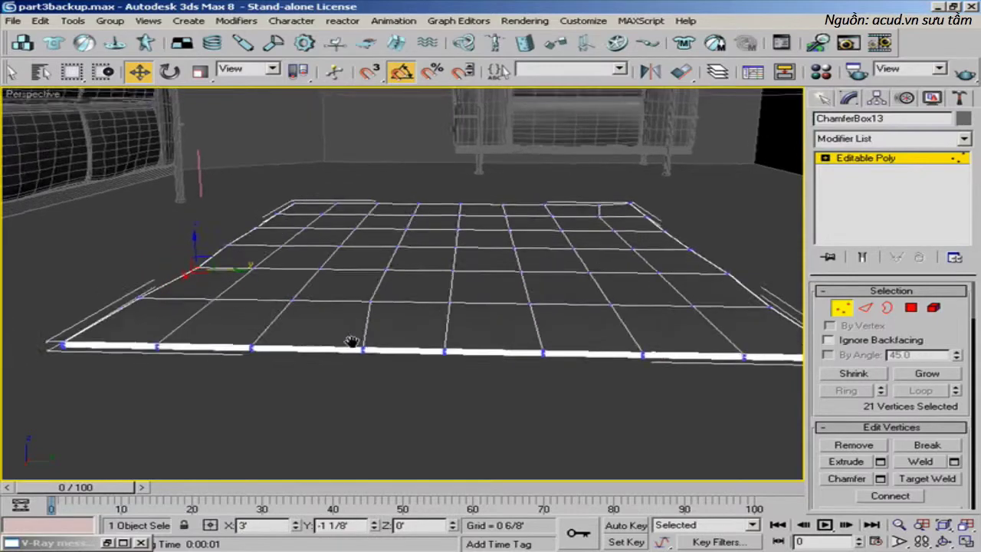
mouse_move(364, 347)
middle_mouse_down("alt")
mouse_move(271, 399)
mouse_move(332, 346)
mouse_move(376, 333)
middle_mouse_up("alt")
scroll(333, 348, "up", 4)
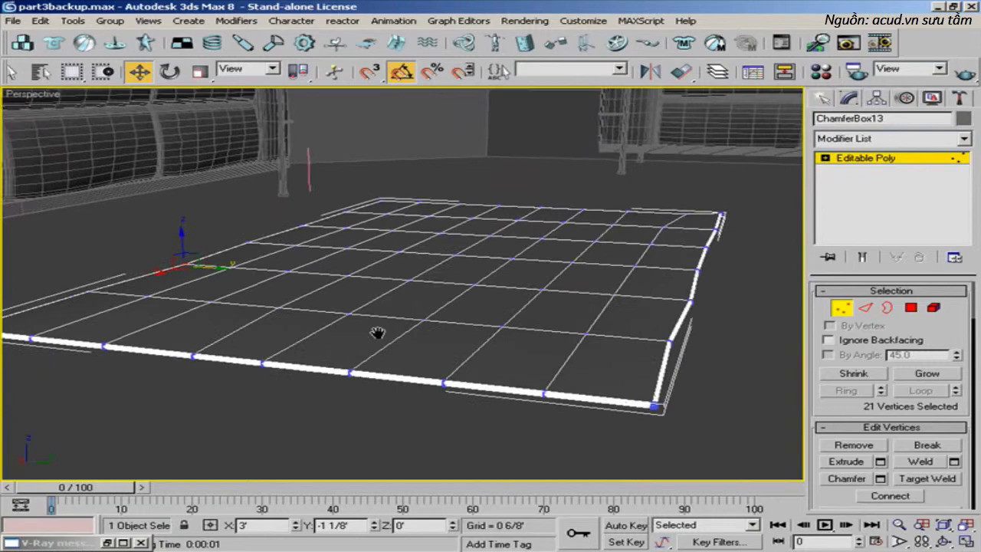
left_click(841, 307)
middle_click_drag(360, 300, 412, 300)
scroll(418, 299, "down", 3)
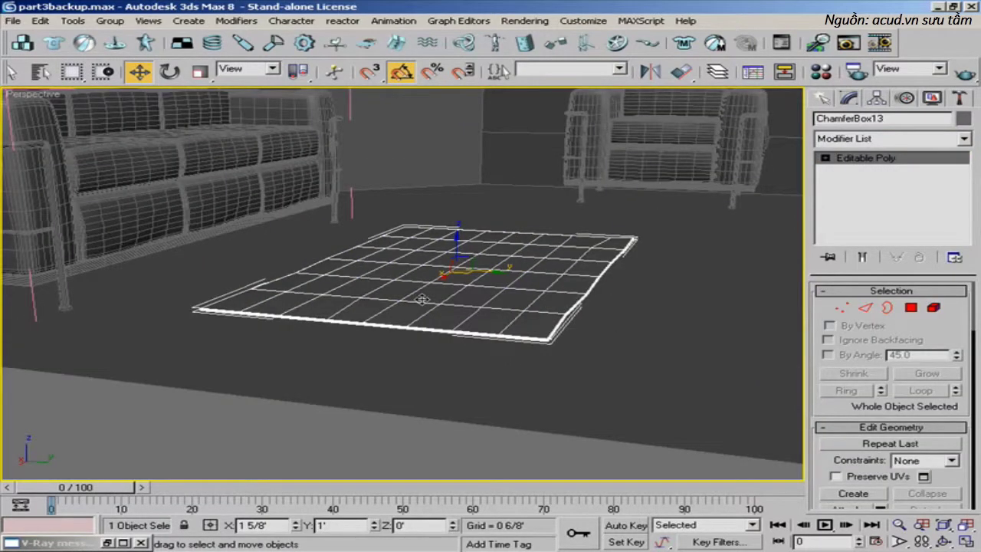
- Rename the flat box as Rug and deselect it in the maximized Top view
key("alt+w")
right_click(277, 227)
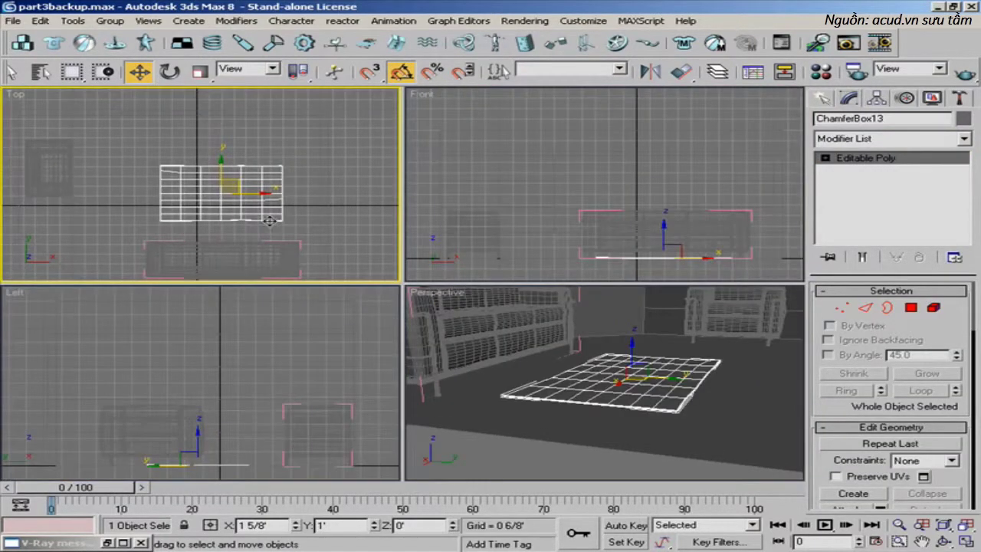
key("alt+w")
double_click(899, 117)
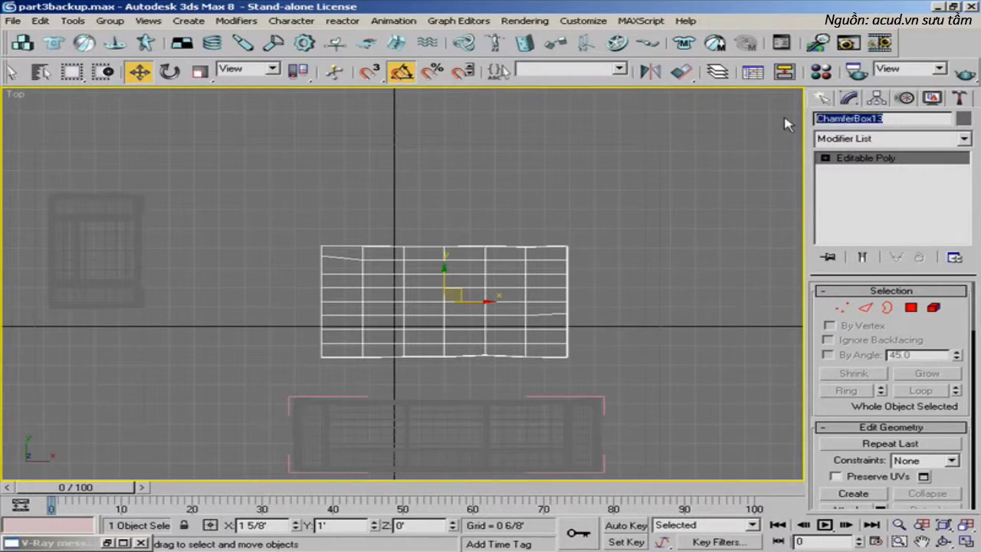
type("Rug")
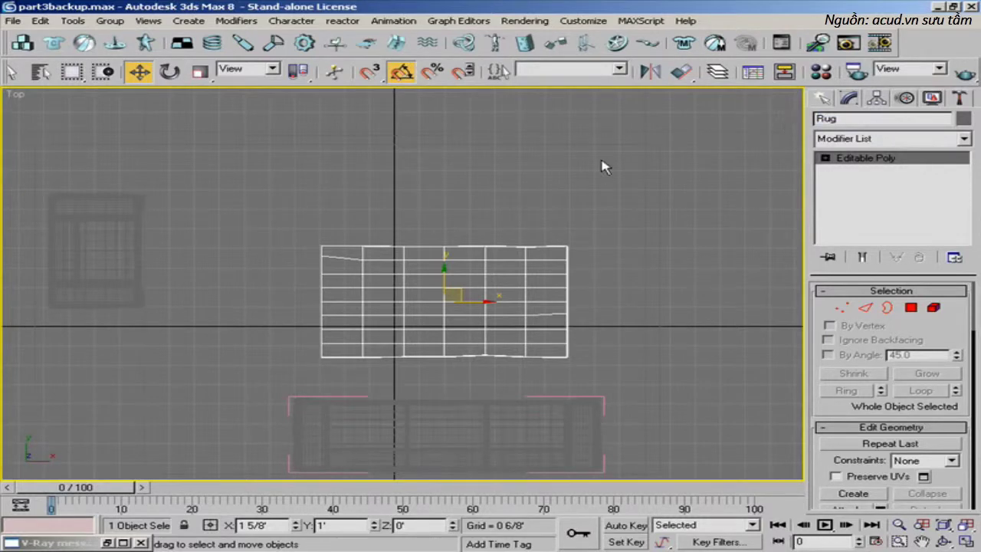
left_click(602, 167)
middle_click_drag(569, 213, 548, 208)
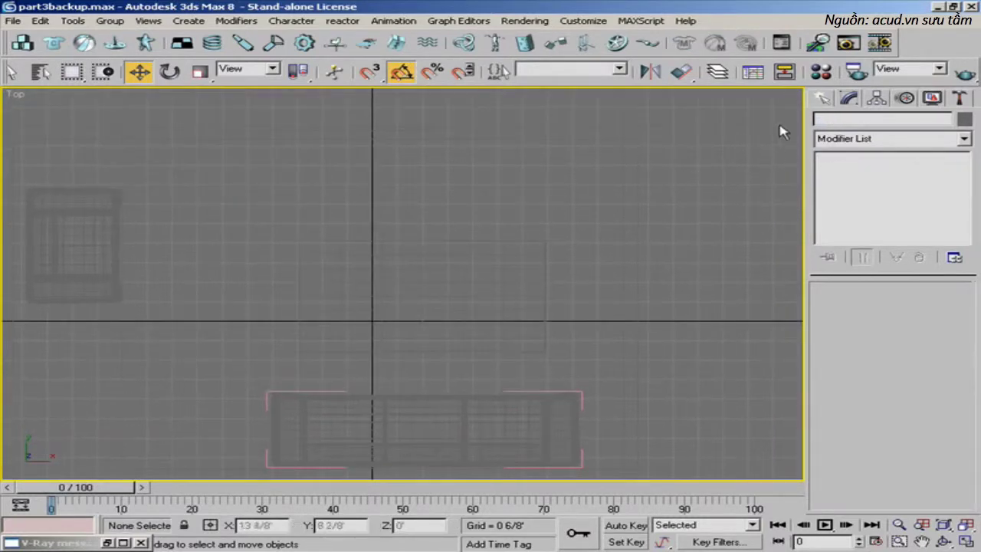
left_click(820, 99)
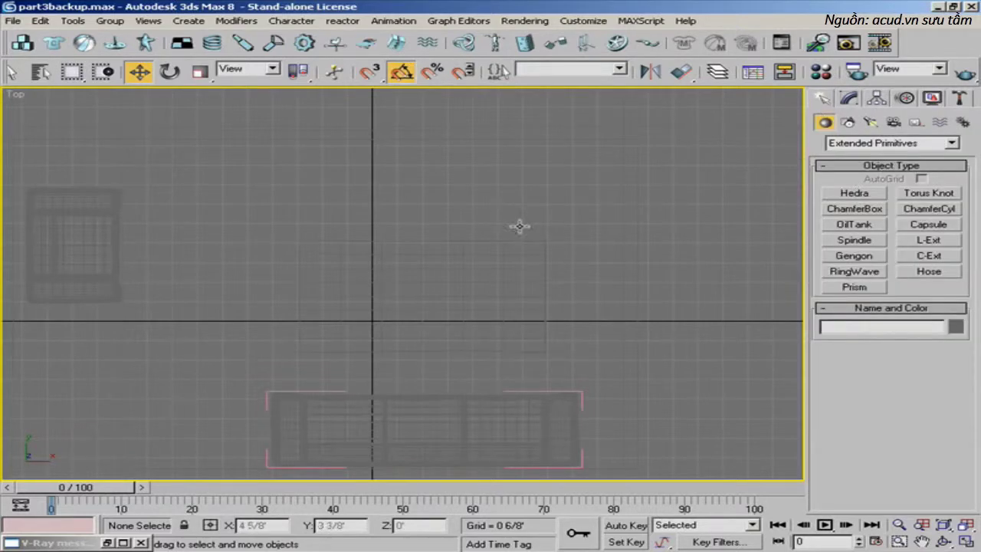
key("m")
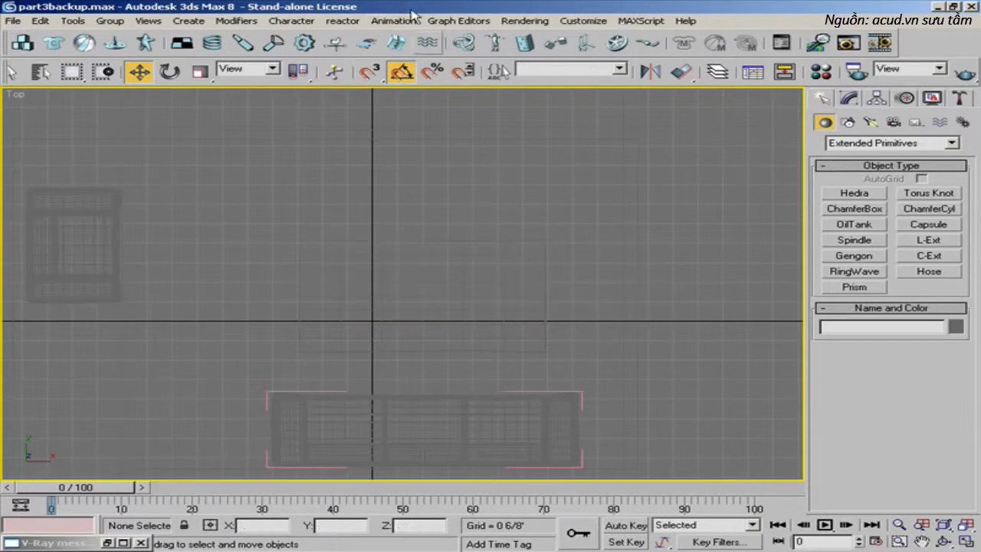
middle_click_drag(362, 262, 335, 249)
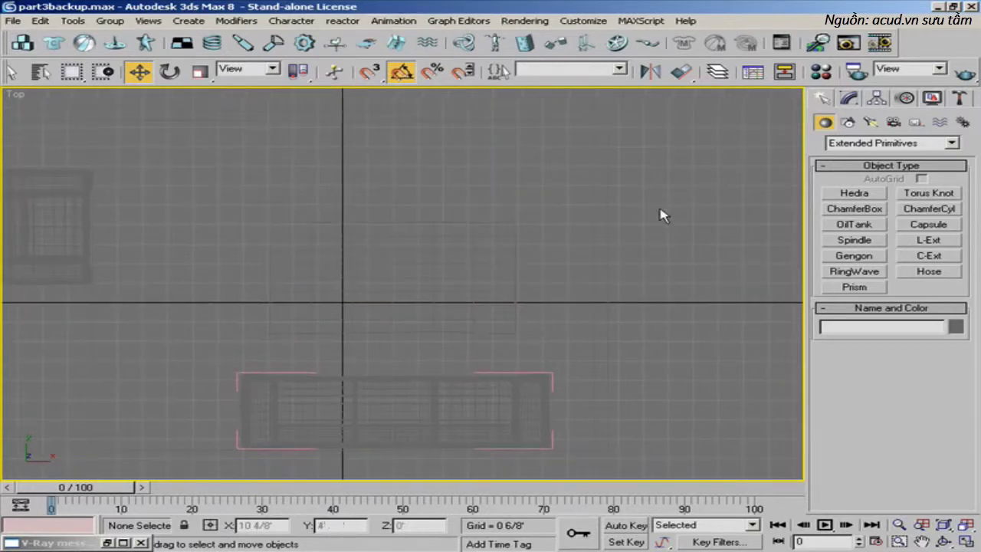
left_click(851, 100)
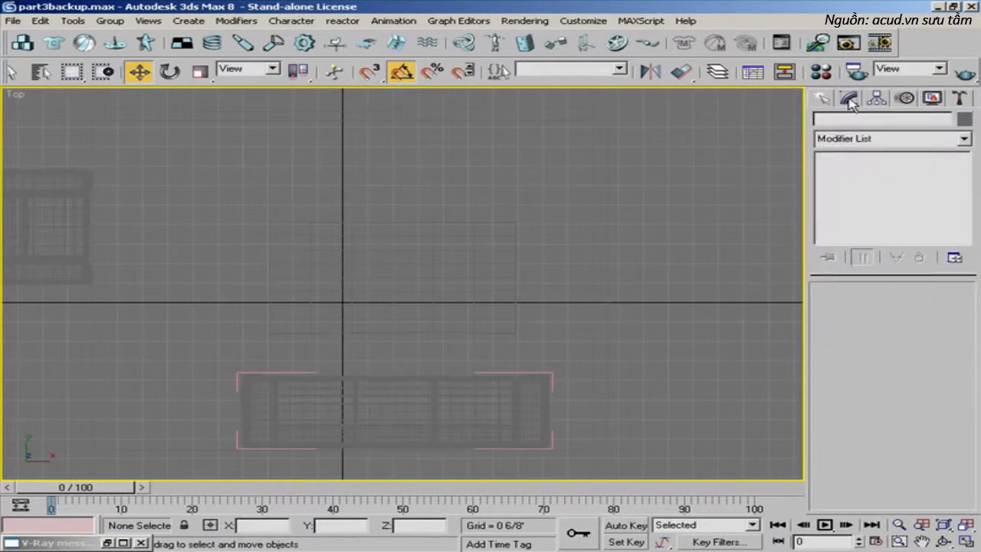
- Create a thin standard box standing across the rug, about 2 5/8' long, 0 1/8' wide and 1 5/8' high
left_click(821, 98)
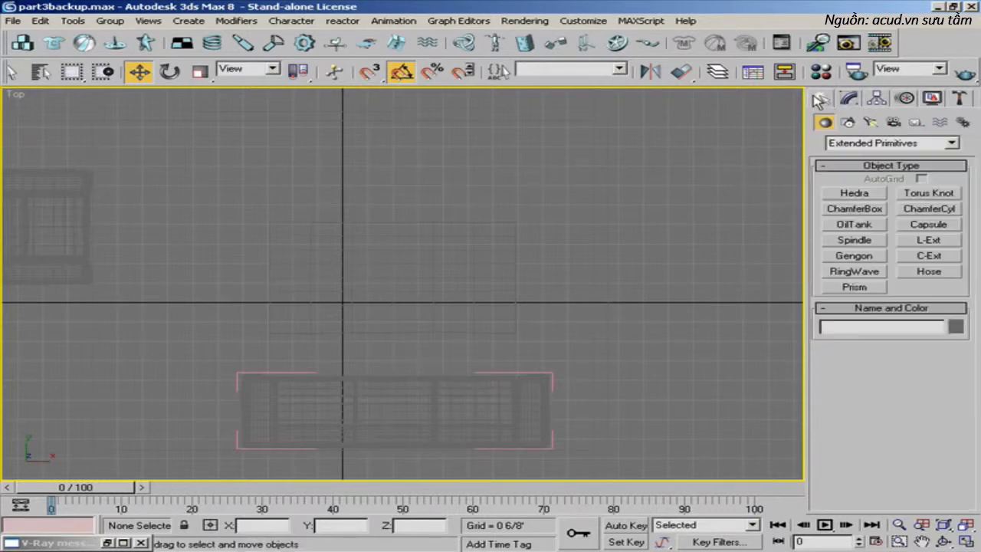
left_click(877, 144)
left_click(874, 154)
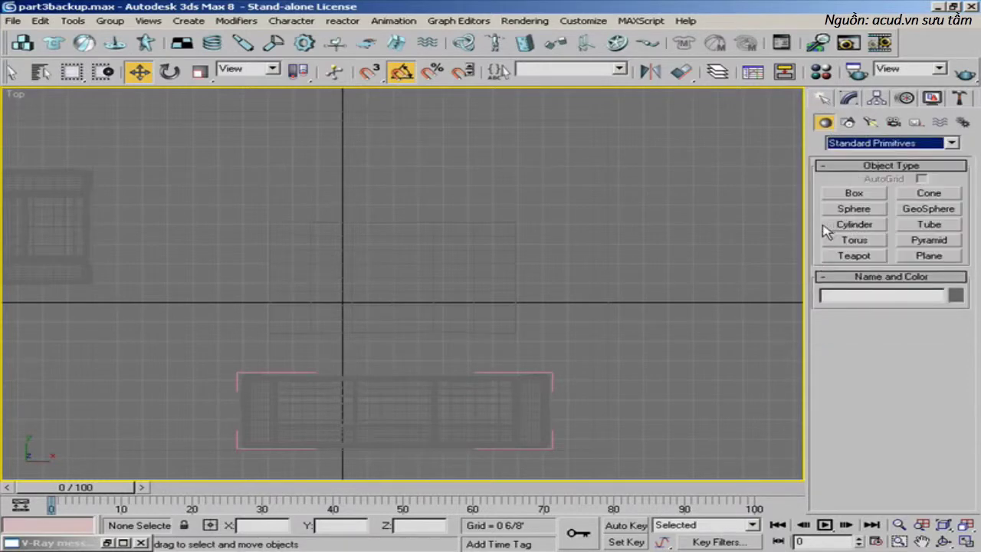
left_click(853, 194)
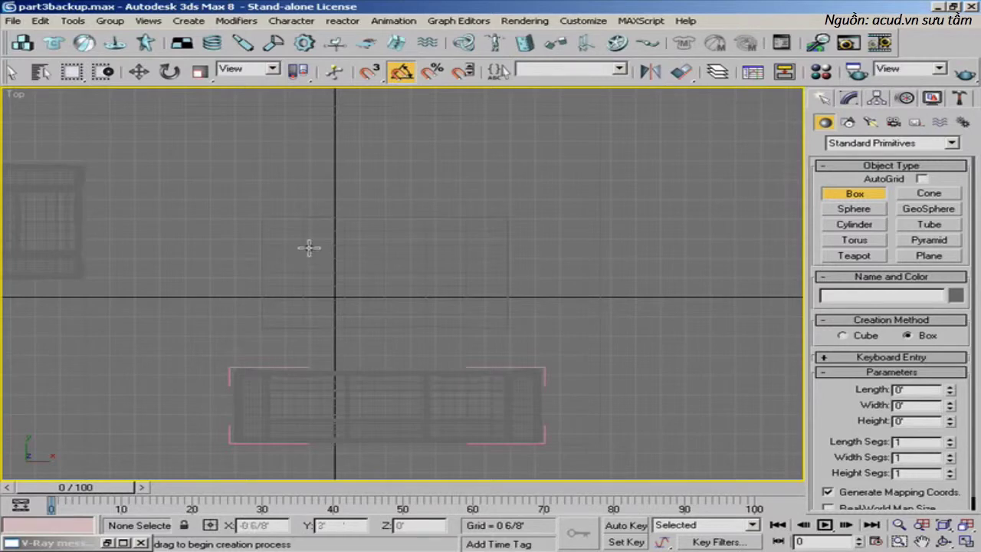
left_click_drag(307, 229, 311, 302)
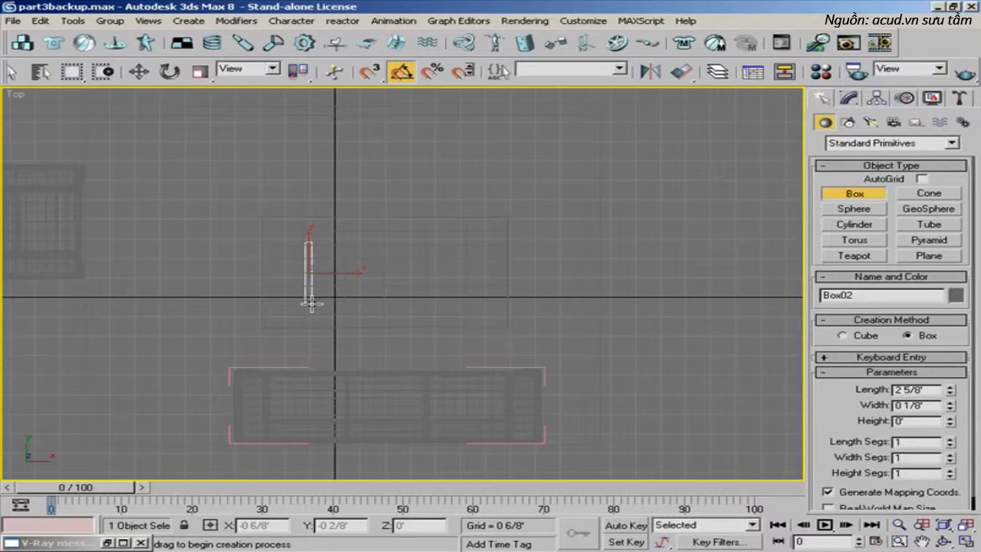
left_click(312, 258)
key("w")
middle_click_drag(375, 285, 351, 290)
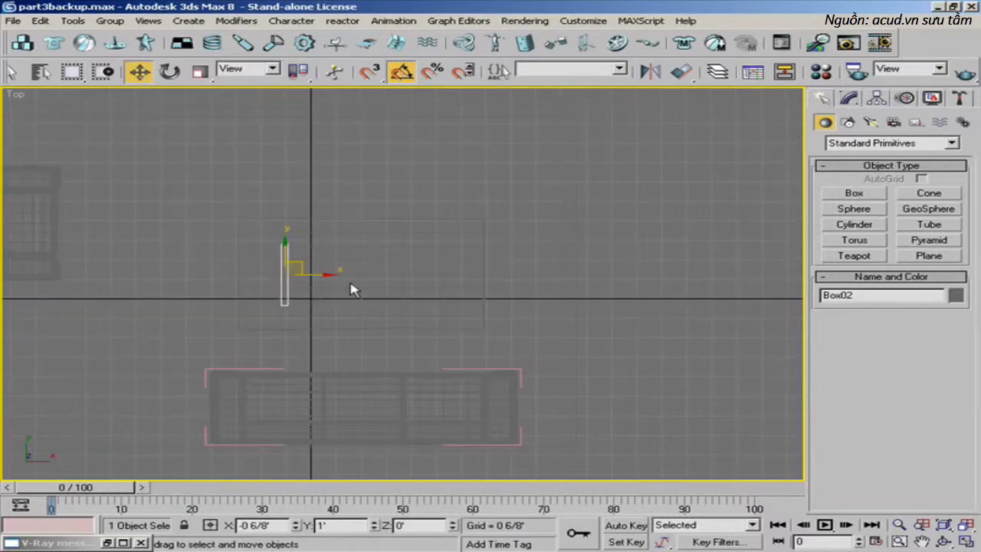
- Set the upright box's height to 1 7/8' while checking it against the couch in the maximized Perspective view
key("alt+w")
middle_click(532, 382)
key("alt+w")
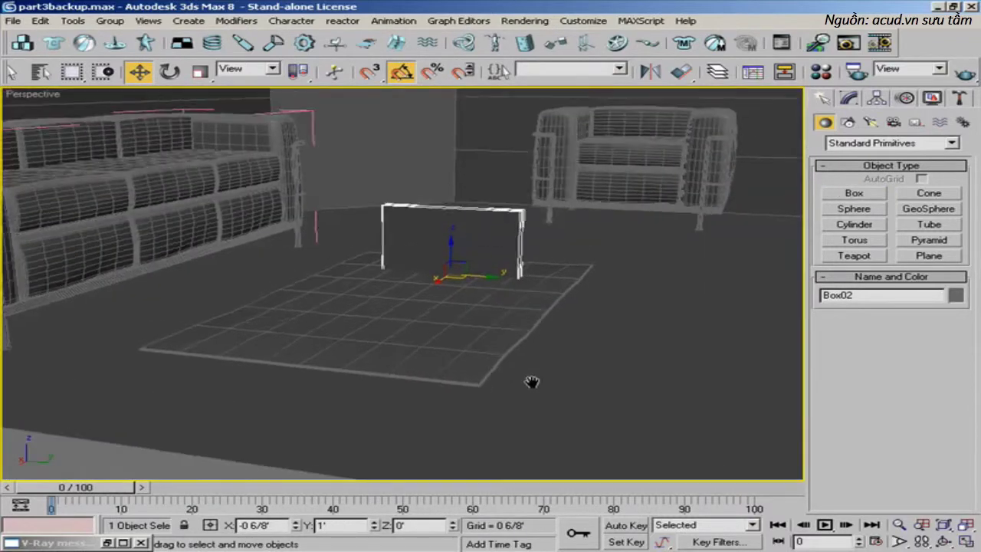
middle_click_drag(532, 382, 547, 419)
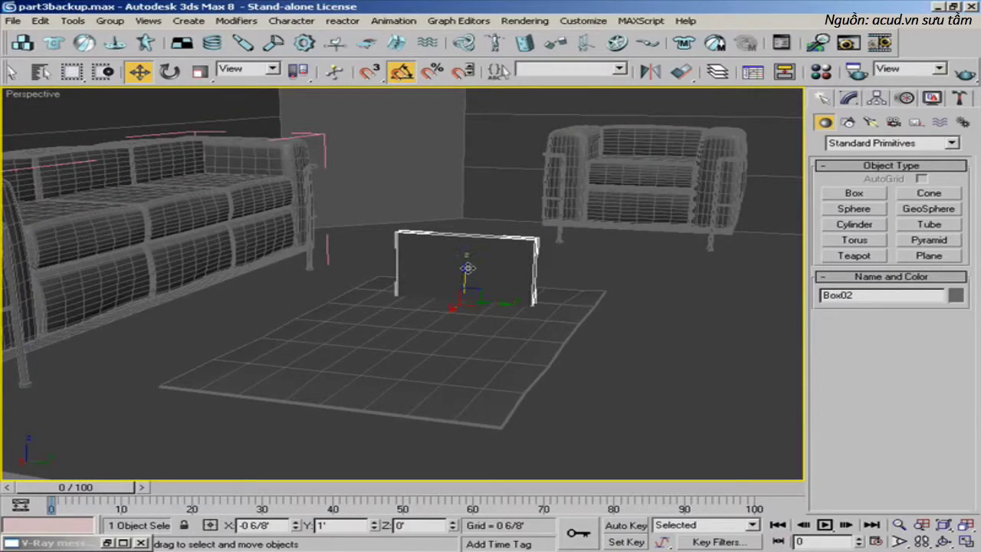
left_click_drag(467, 267, 471, 269)
left_click(848, 98)
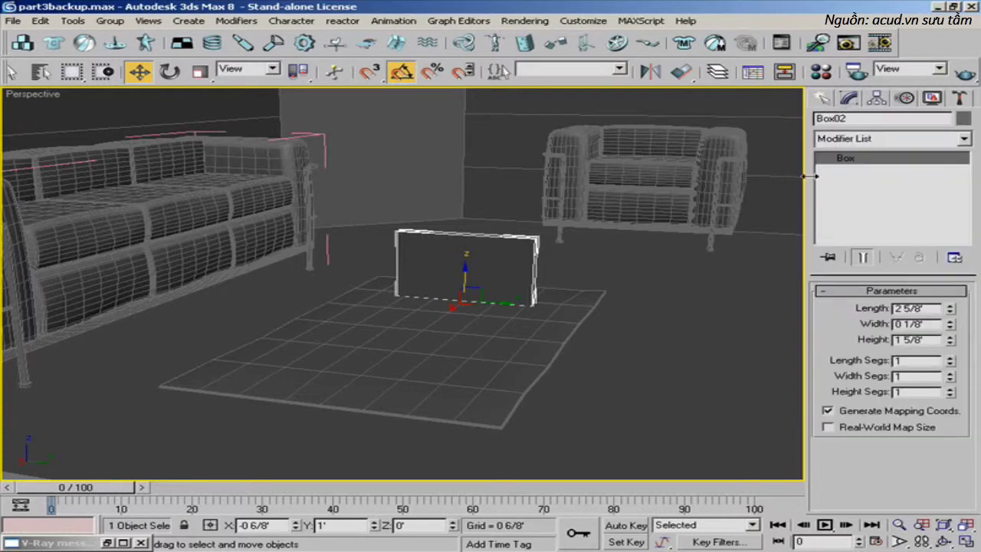
middle_click_drag(499, 263, 522, 252, "alt")
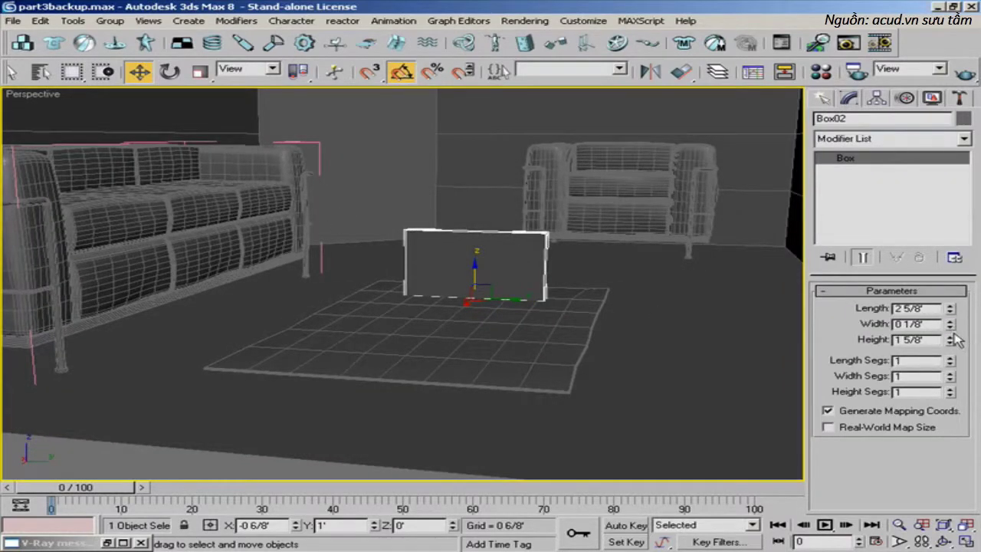
left_click_drag(954, 344, 956, 322)
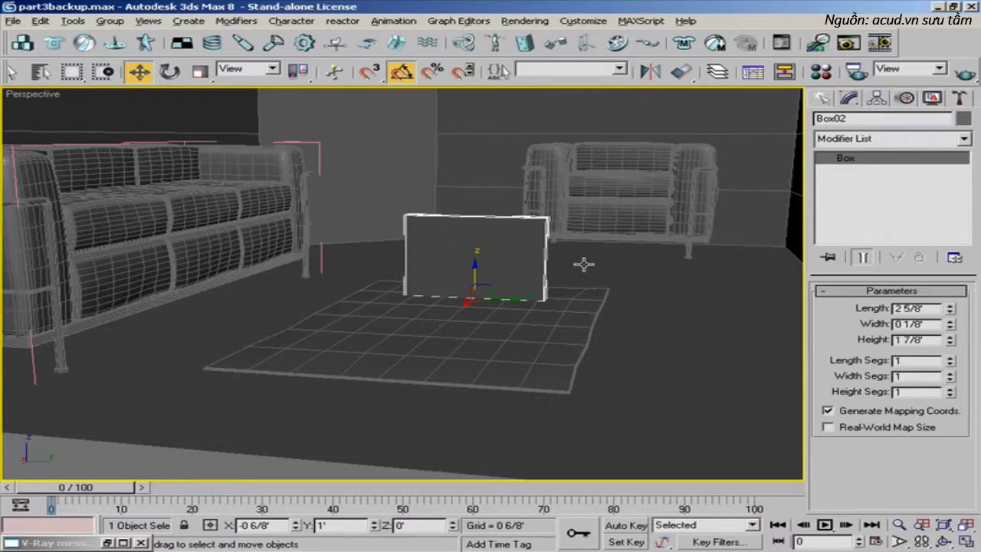
- Try three length and three height segments on the upright box and return both counts to 1
middle_click_drag(584, 264, 447, 276, "alt")
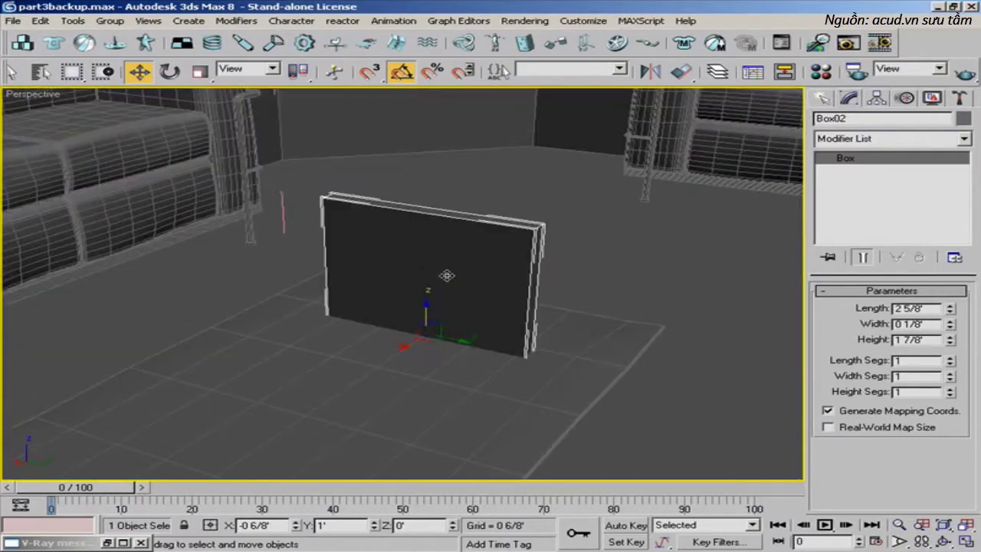
left_click(950, 357)
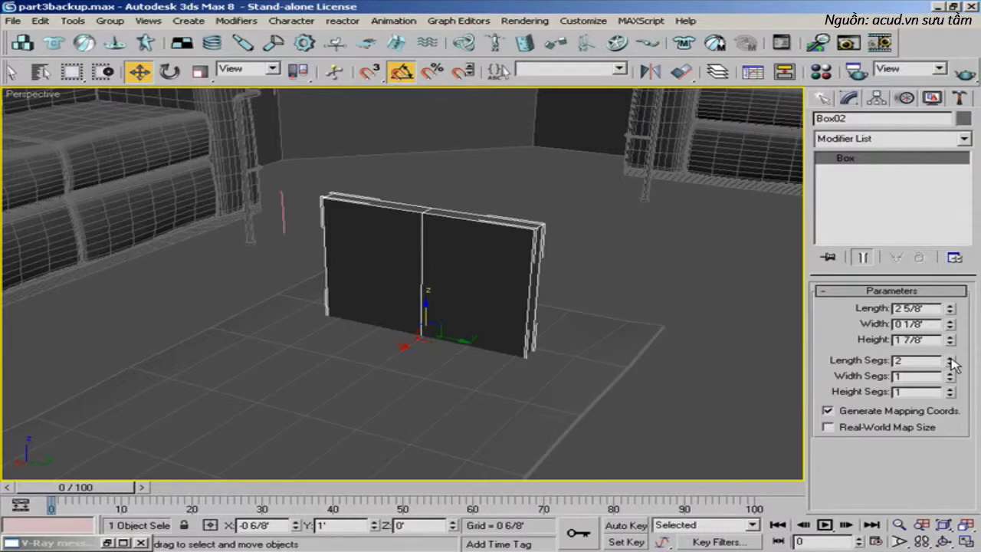
left_click(949, 358)
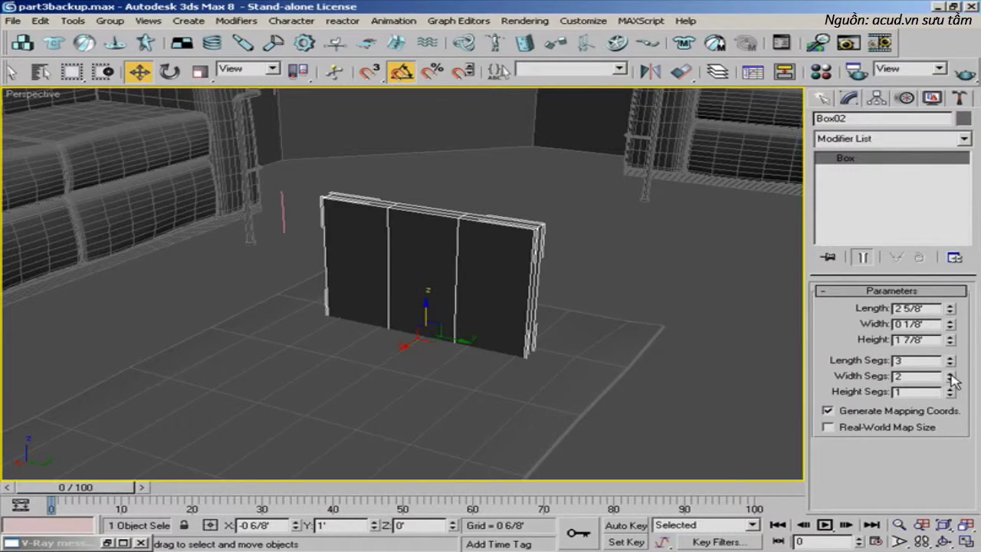
left_click(950, 389)
left_click(950, 390)
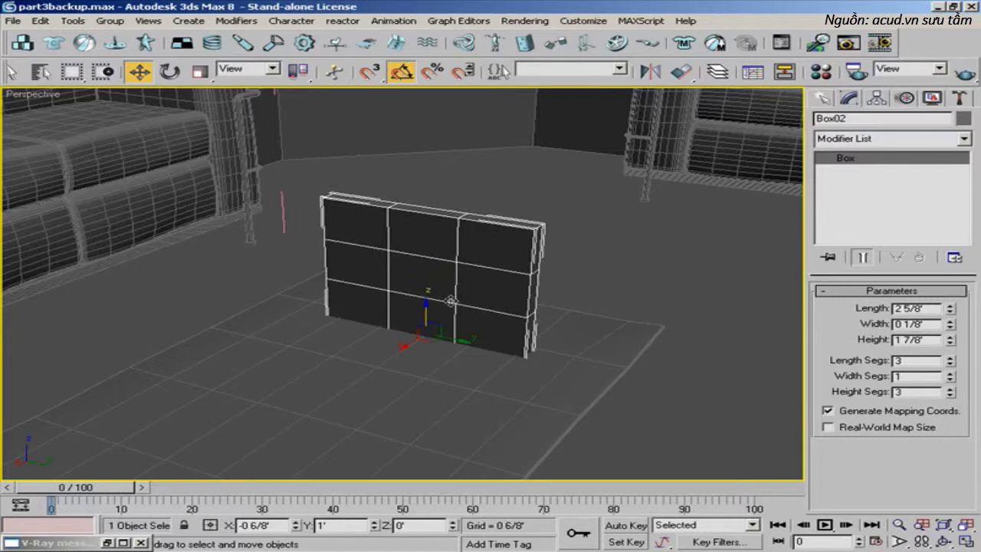
left_click(950, 363)
left_click(951, 363)
left_click(950, 394)
left_click(951, 395)
- Convert the upright box to an Editable Poly and raise it on Z to 0 1/8' so it rests on the rug
right_click(430, 266)
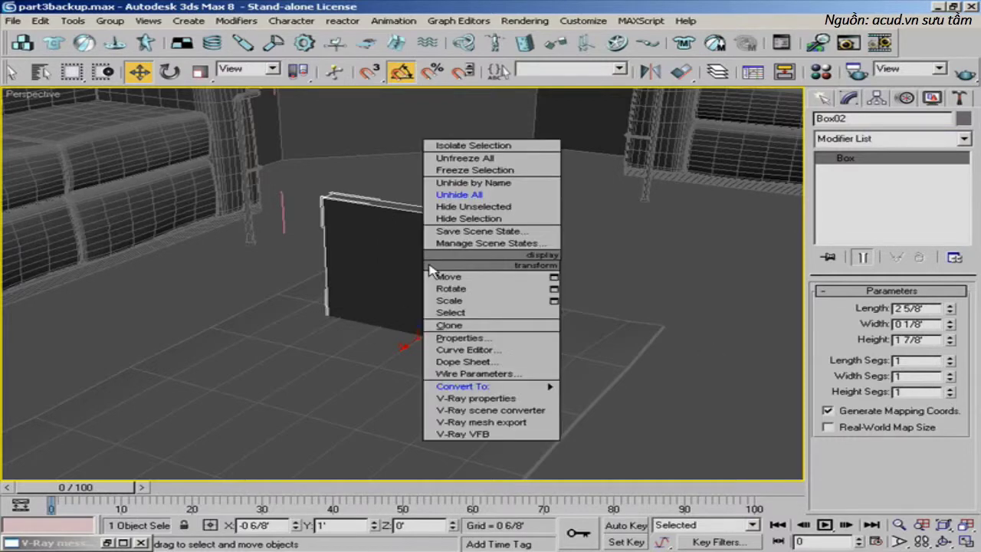
mouse_move(462, 386)
left_click(606, 398)
middle_click_drag(435, 266, 313, 265, "alt")
left_click(865, 307)
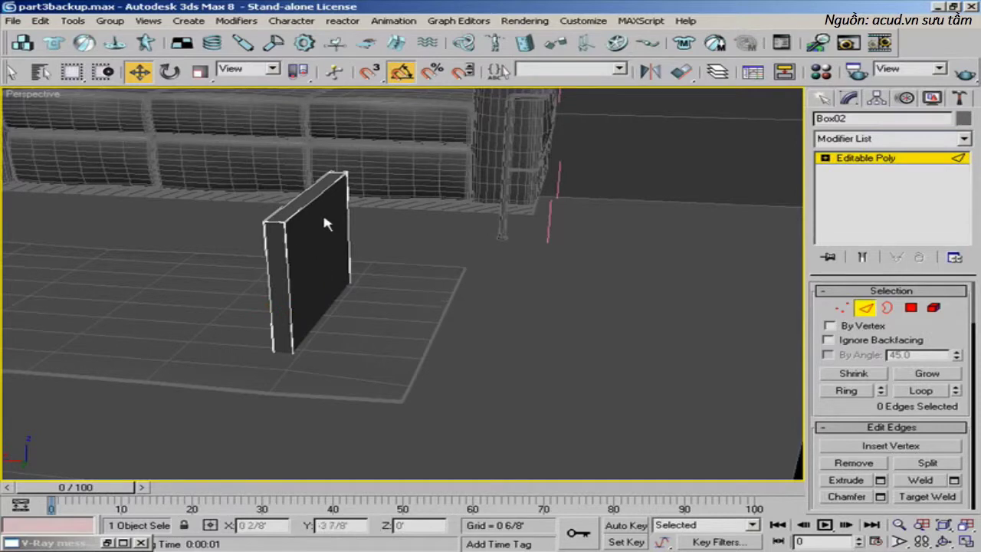
right_click(334, 240)
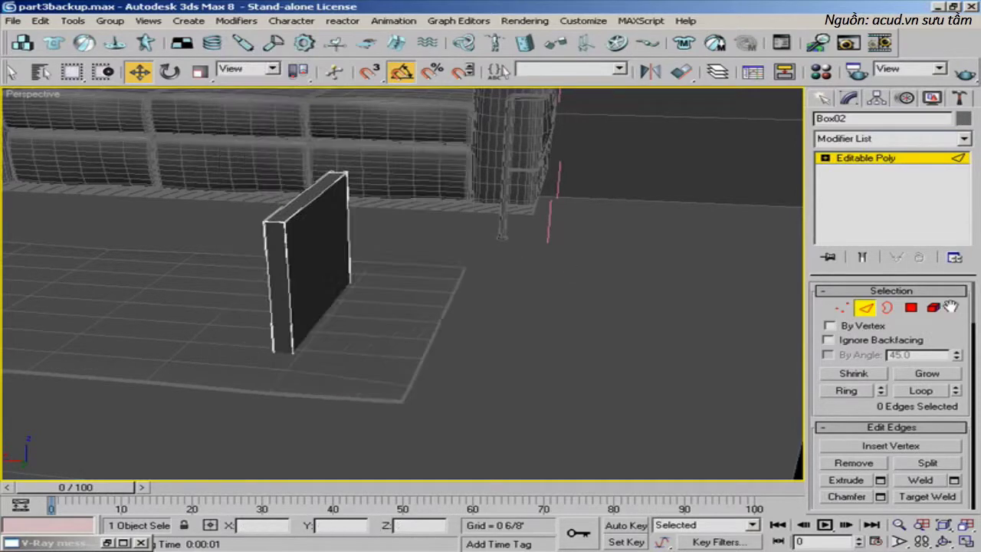
left_click(865, 307)
left_click_drag(314, 286, 313, 274)
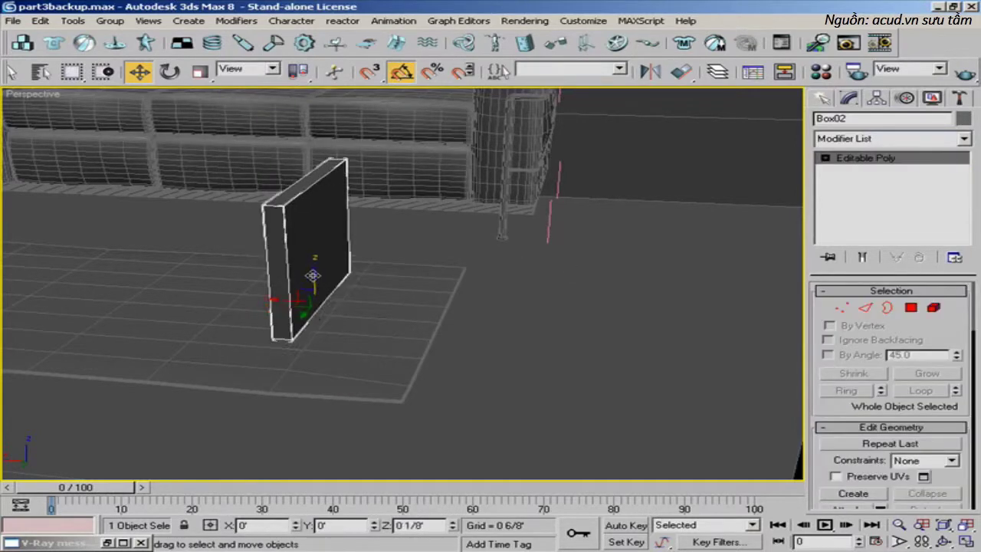
- Connect the top and bottom long edges of the box's outer face with 2 segments, pinch -65 and slide 0
left_click(865, 308)
left_click(314, 180)
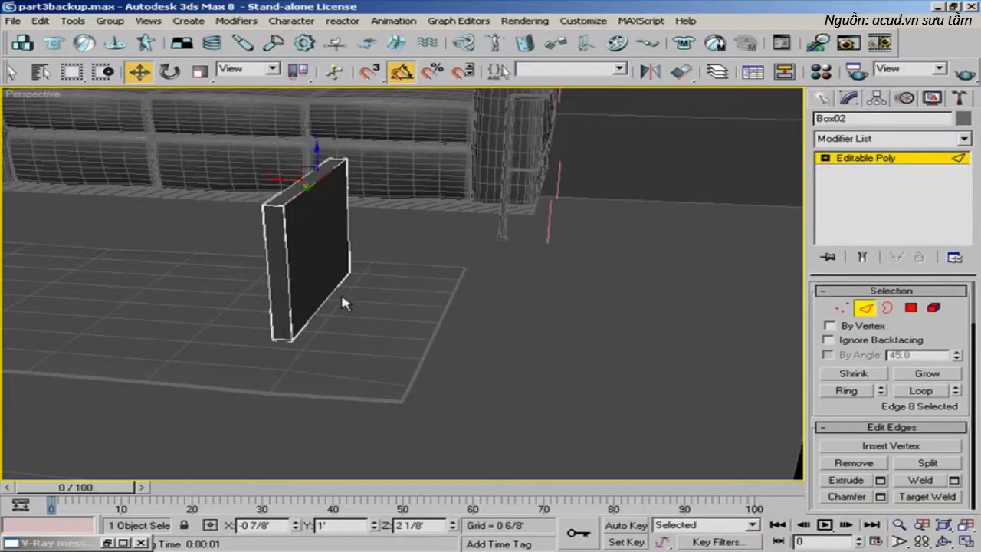
left_click(328, 294, "ctrl")
middle_click_drag(323, 289, 317, 297, "alt")
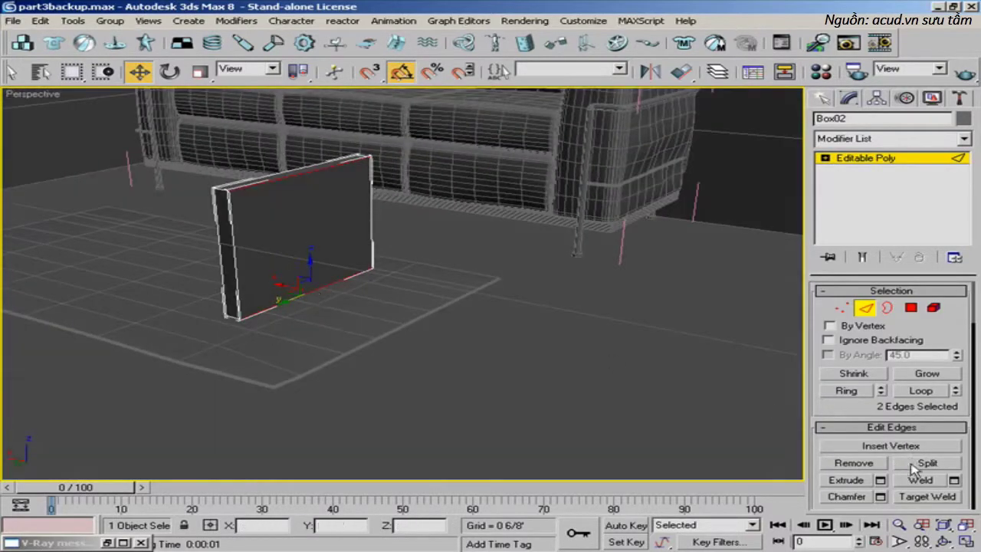
scroll(958, 466, "down", 3)
left_click(955, 444)
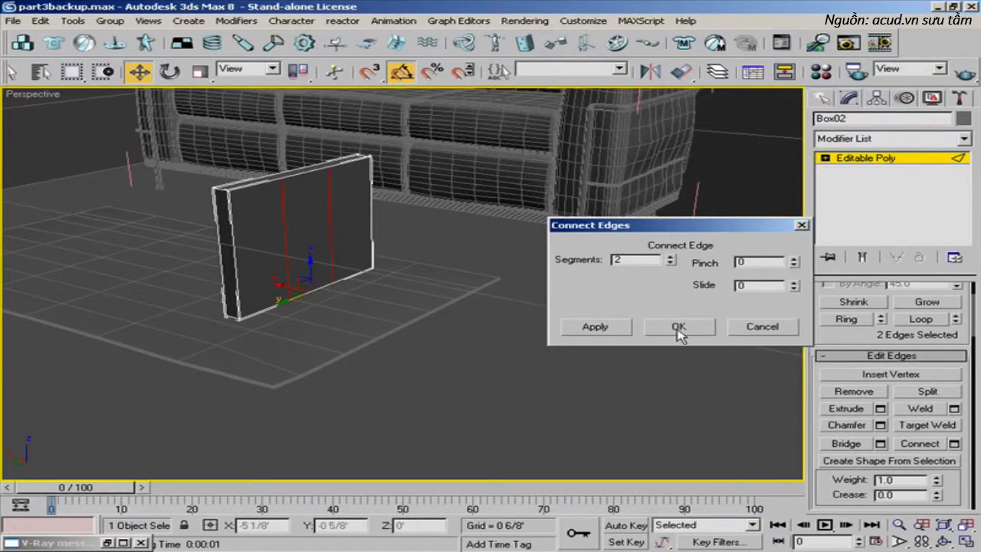
left_click_drag(795, 286, 793, 292)
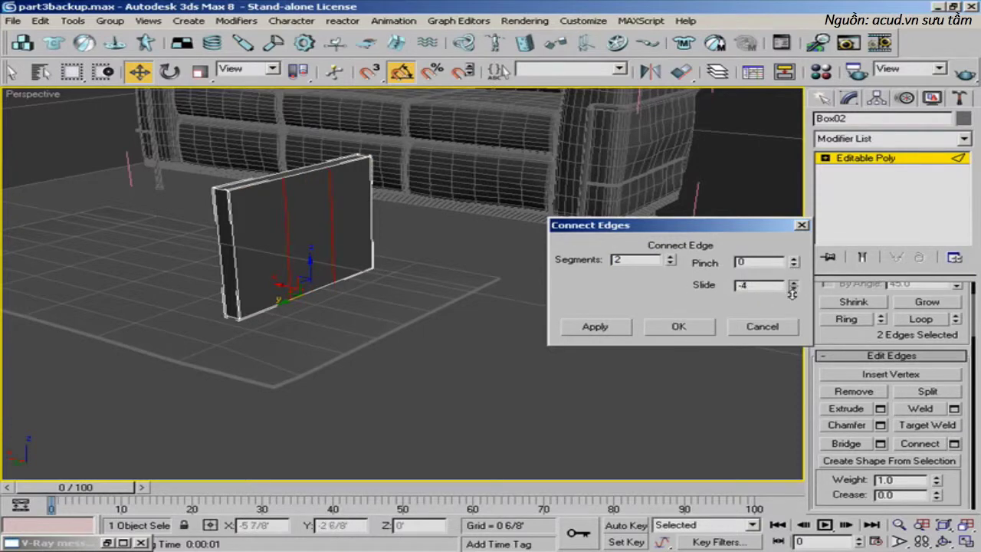
left_click(794, 266)
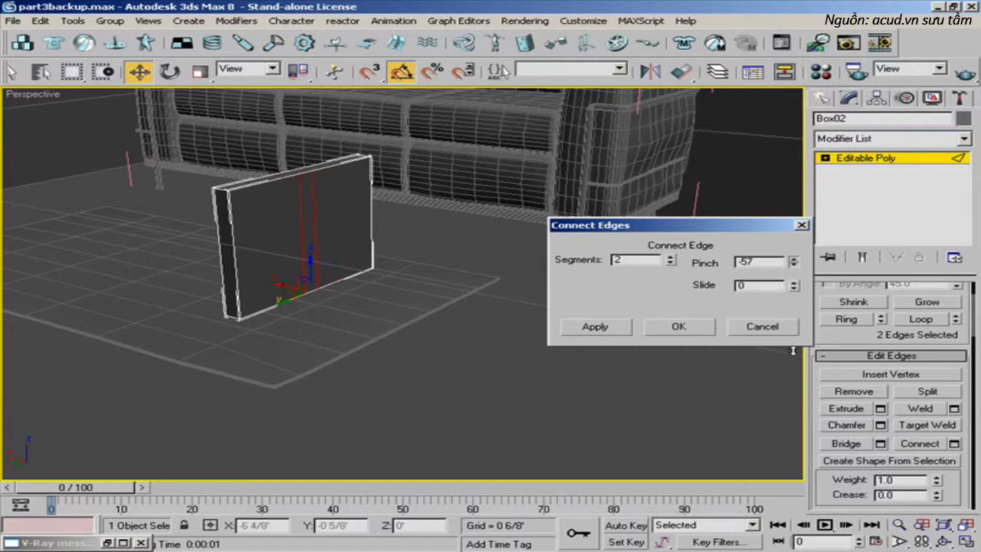
left_click_drag(794, 262, 796, 268)
left_click(678, 327)
- Connect the face's four vertical edges with 2 horizontal segments at pinch -65 and slide 0
middle_click_drag(591, 333, 442, 315, "alt")
scroll(500, 309, "up", 5)
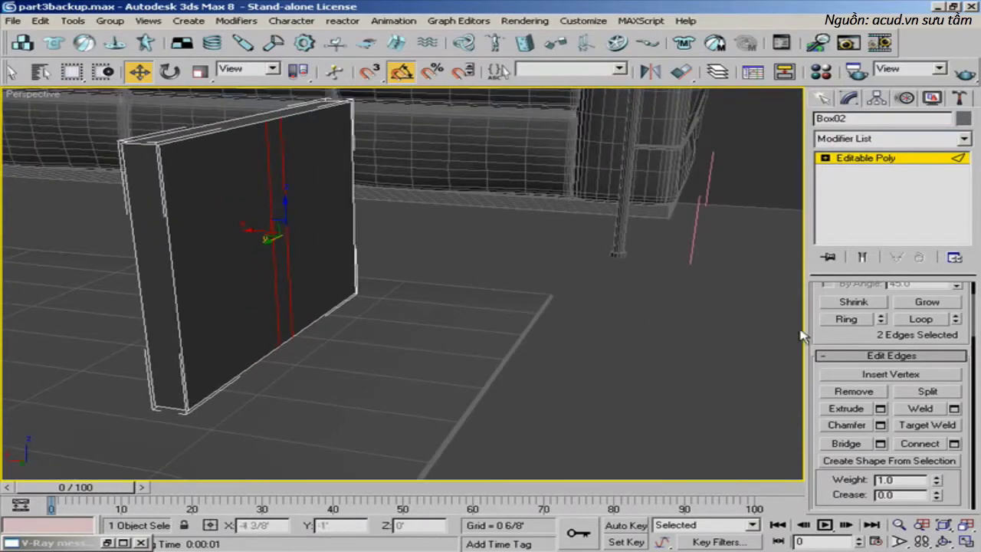
left_click(172, 273, "ctrl")
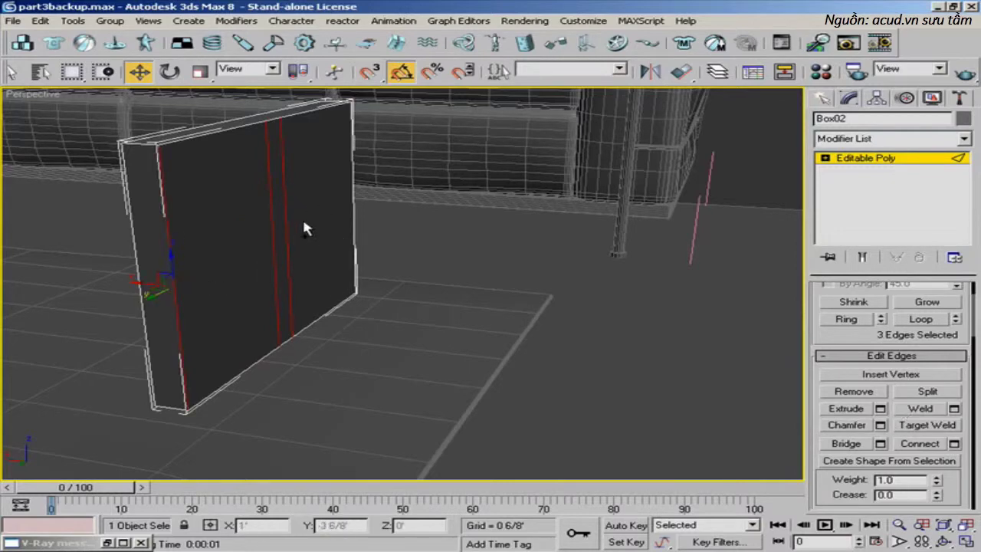
left_click(354, 206, "ctrl")
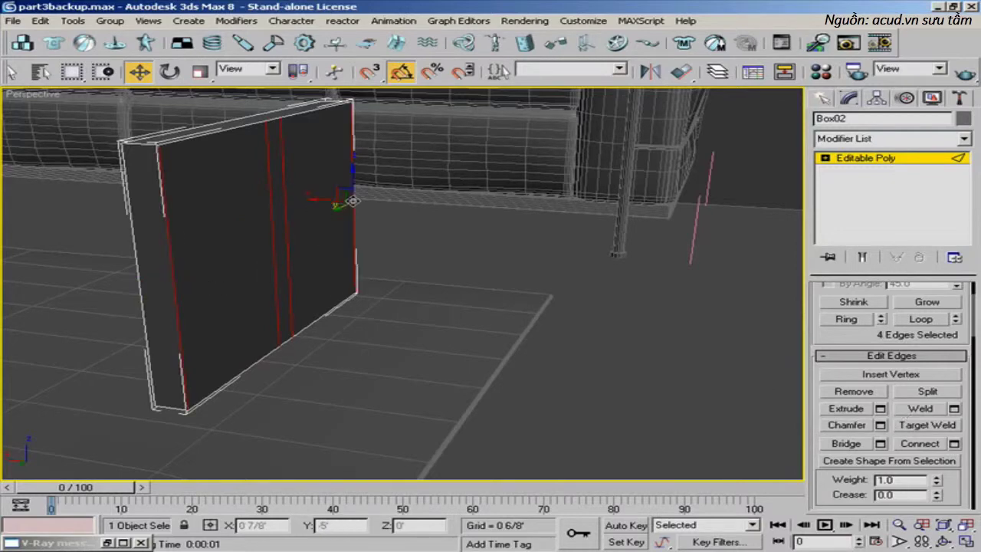
left_click(953, 444)
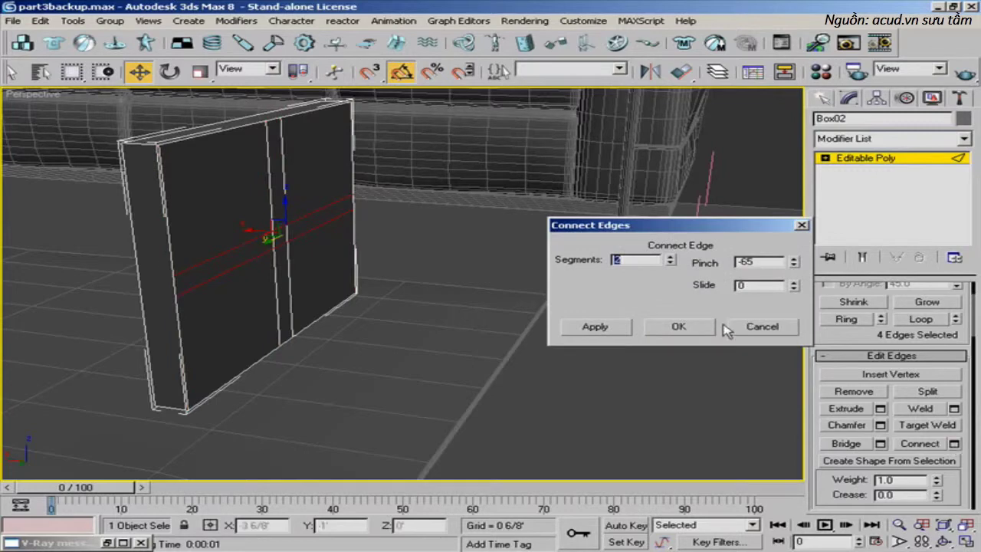
left_click(679, 325)
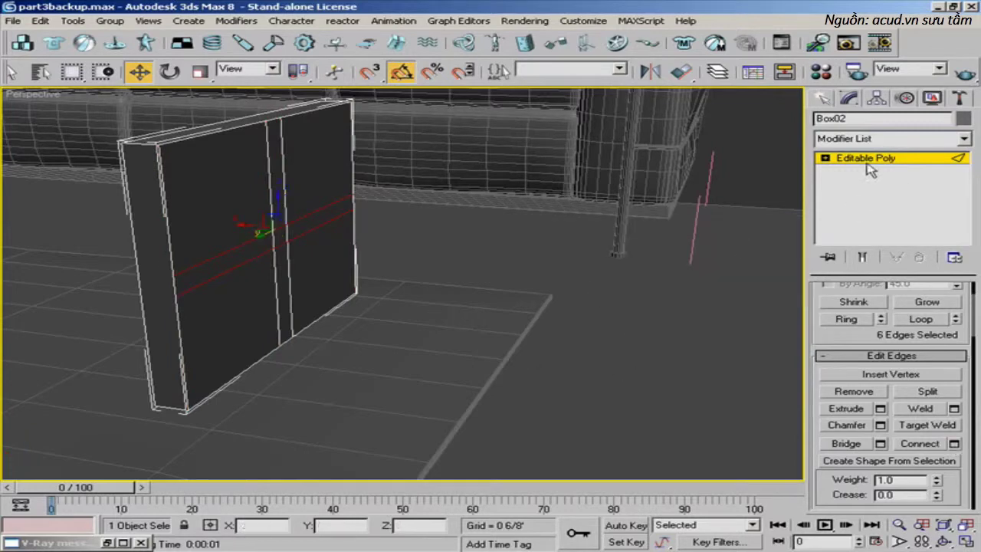
- Extrude the five polygons forming the cross on the box face as a group by 0 6/8' and finish polygon editing
left_click(826, 158)
left_click(866, 206)
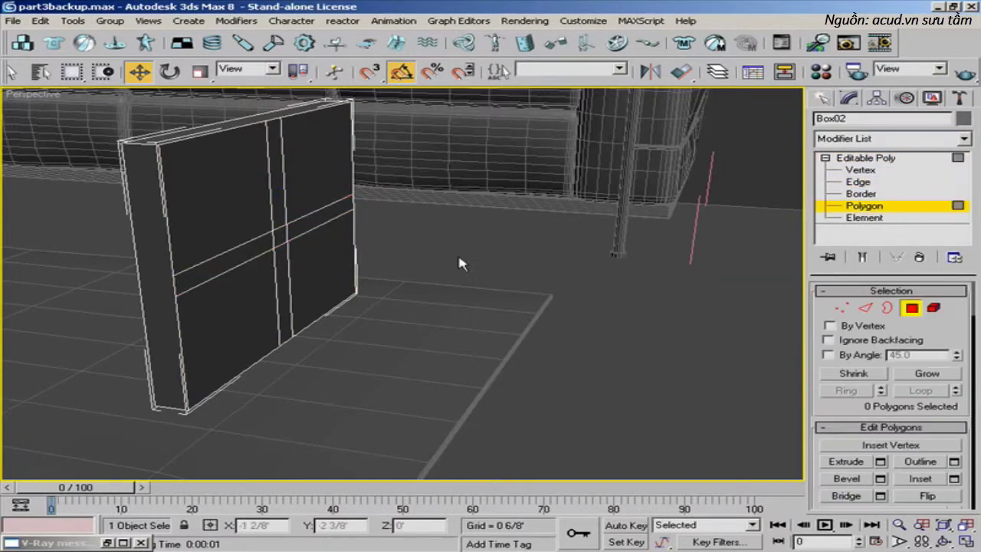
left_click(277, 194)
left_click(282, 231, "ctrl")
left_click(282, 263, "ctrl")
left_click(307, 224, "ctrl")
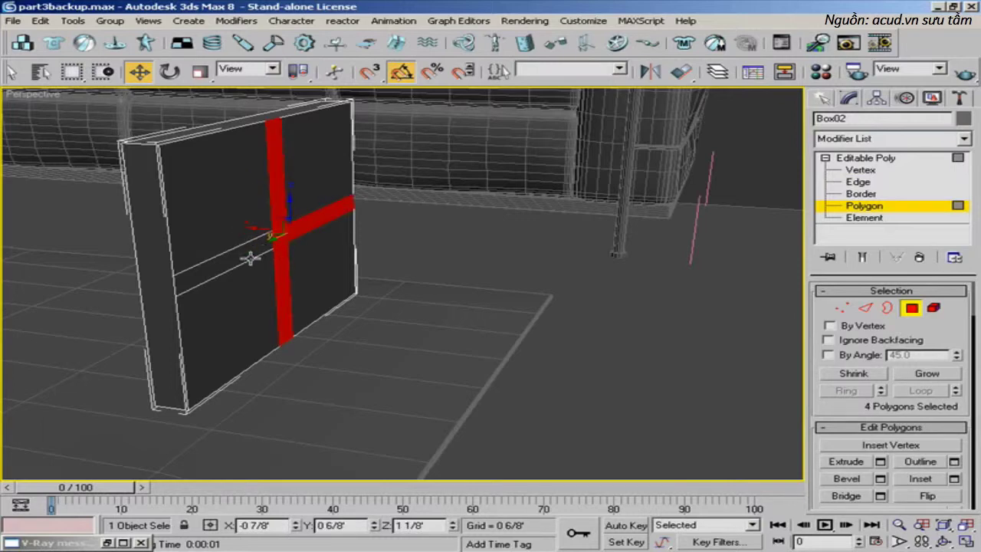
left_click(250, 258, "ctrl")
left_click(881, 462)
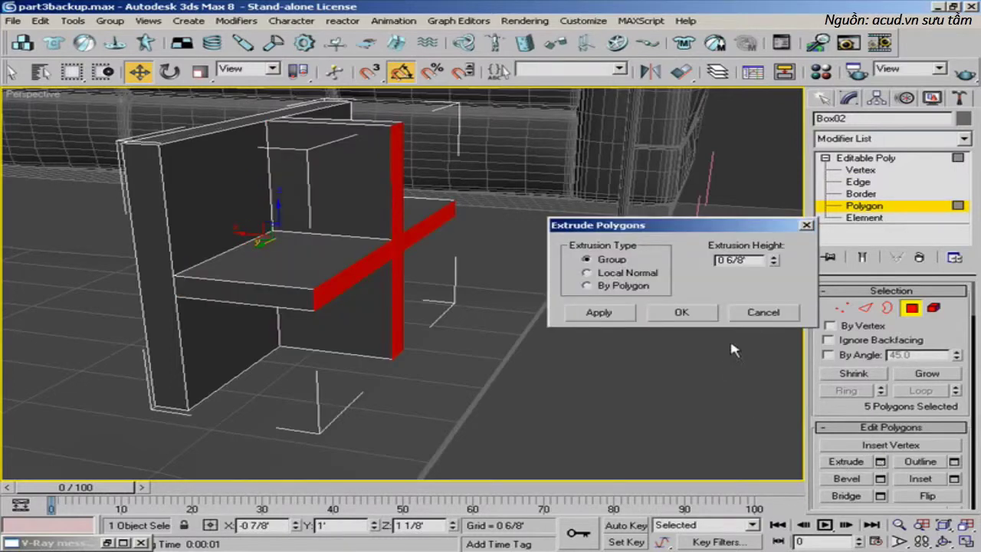
middle_click_drag(464, 299, 466, 317, "alt")
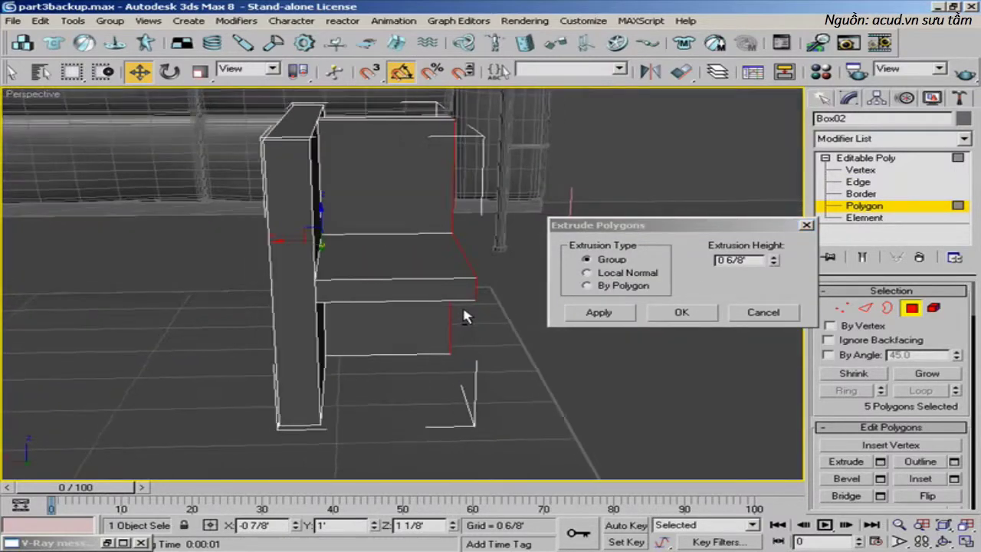
left_click(679, 313)
left_click(912, 308)
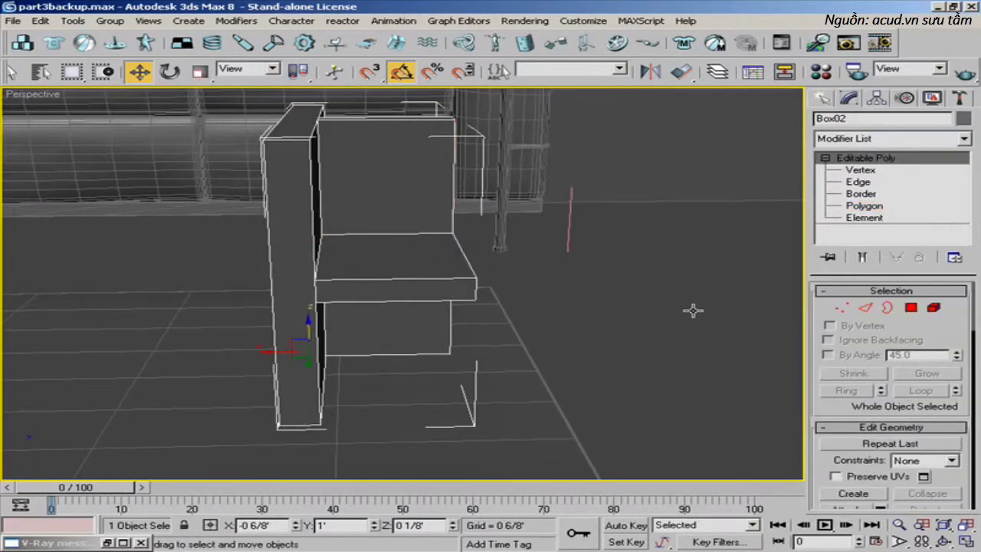
- Mirror the table leg box across the X axis as a copy with zero offset
middle_click_drag(693, 309, 542, 322, "alt")
scroll(490, 318, "down", 8)
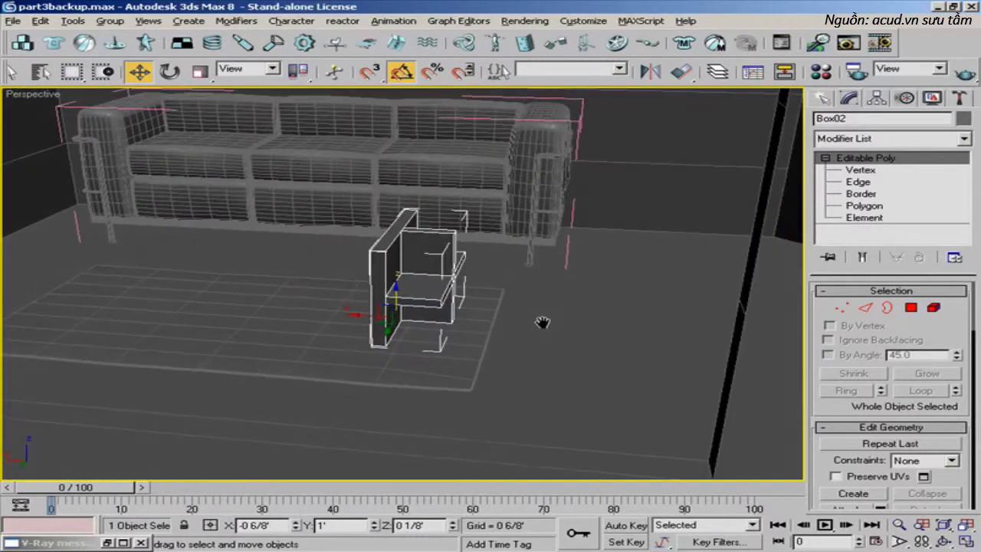
left_click(652, 73)
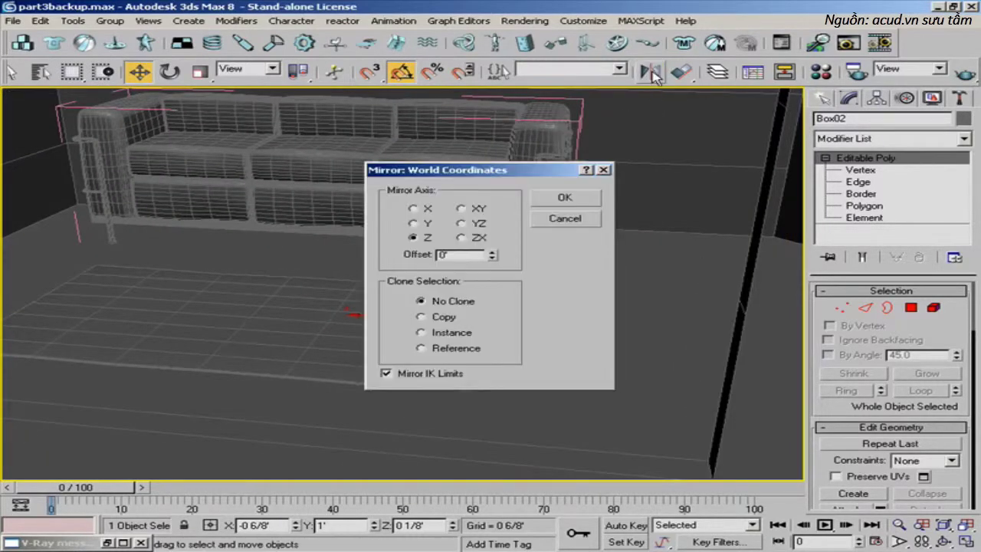
left_click_drag(553, 175, 742, 141)
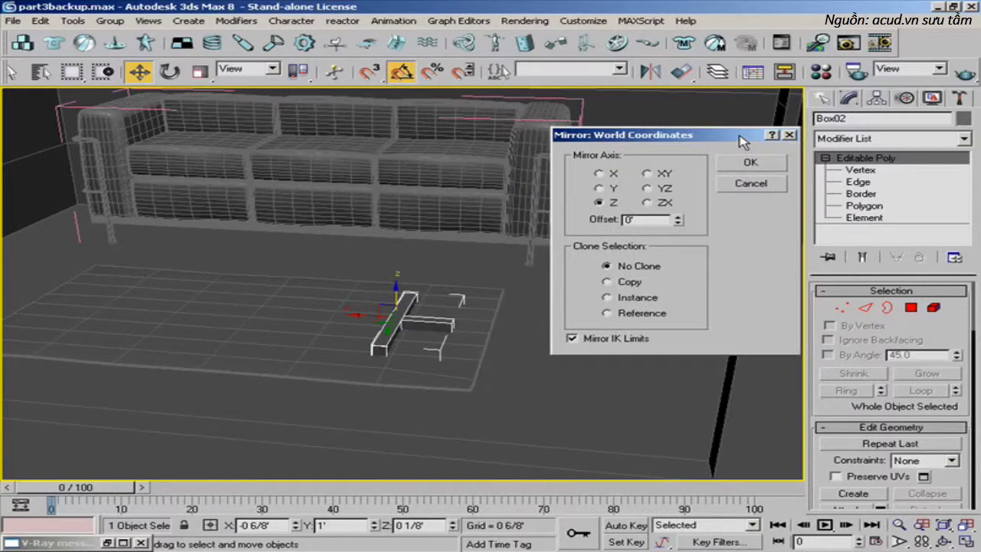
left_click(599, 174)
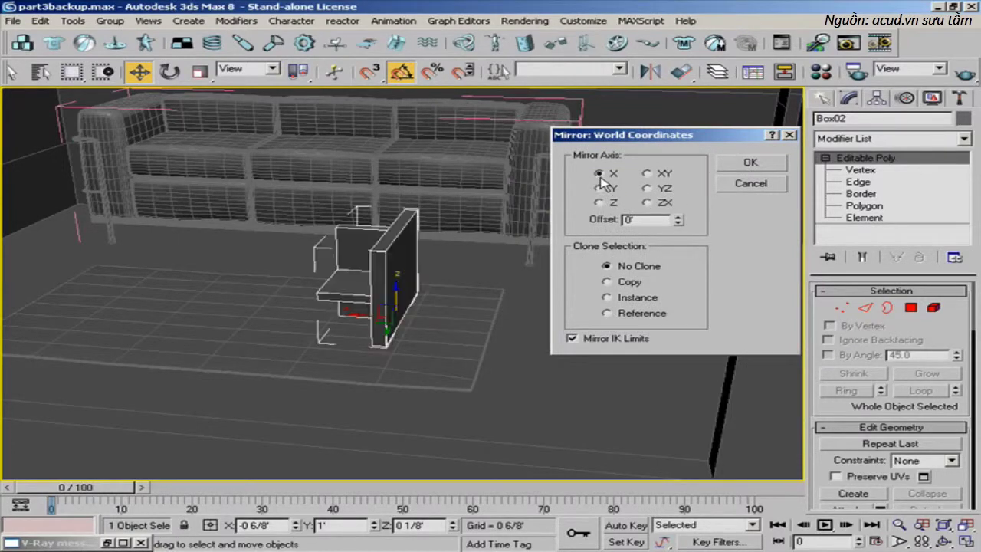
left_click(609, 283)
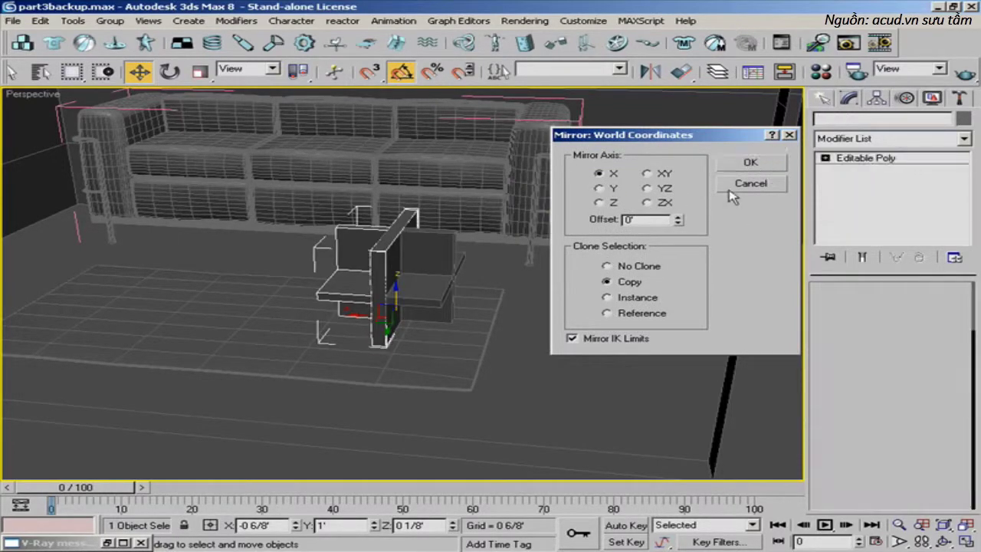
left_click(734, 188)
- Move the mirrored leg along X to 4' so it stands near the opposite end of the rug
key("alt+w")
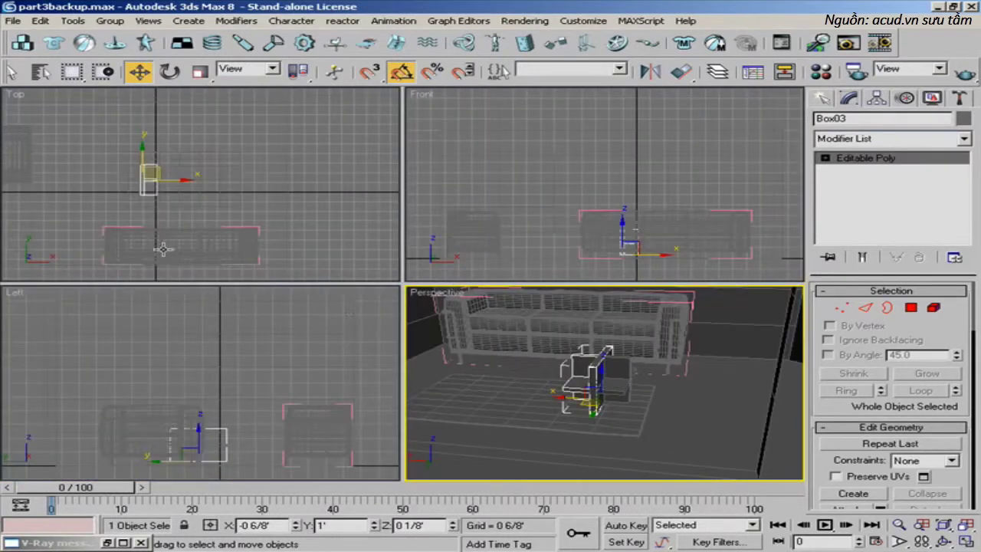
right_click(164, 249)
key("alt+w")
scroll(179, 230, "up", 2)
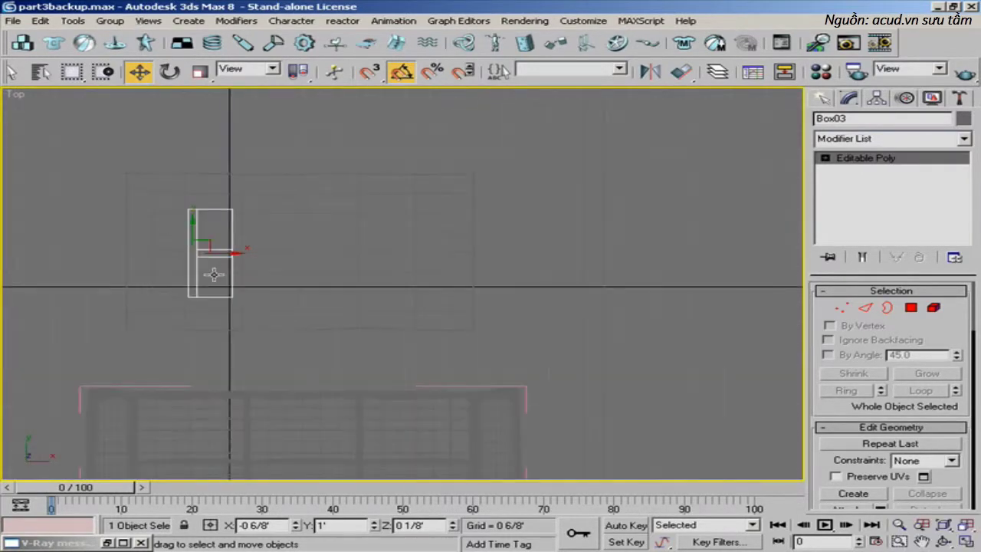
middle_click_drag(214, 274, 216, 228)
left_click_drag(240, 205, 440, 216)
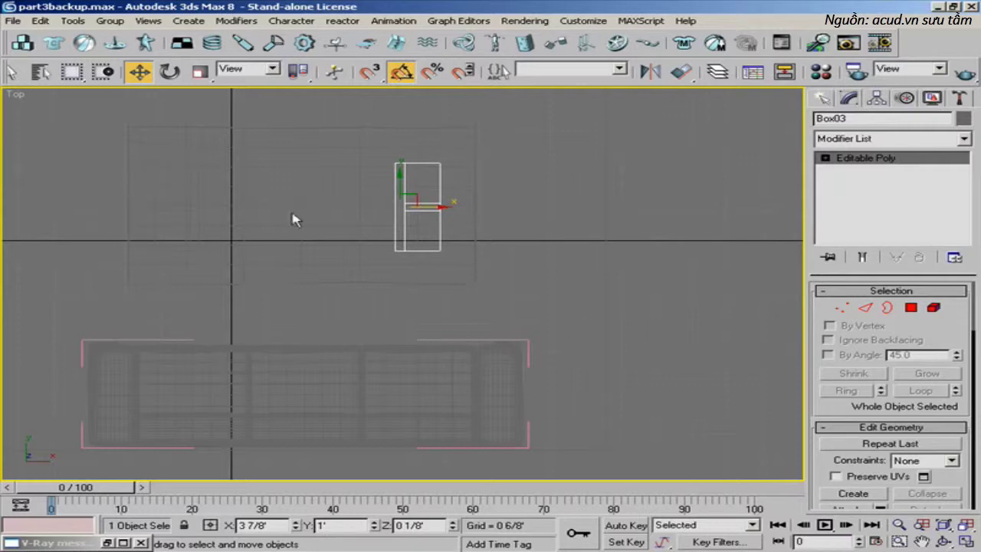
left_click_drag(444, 209, 449, 207)
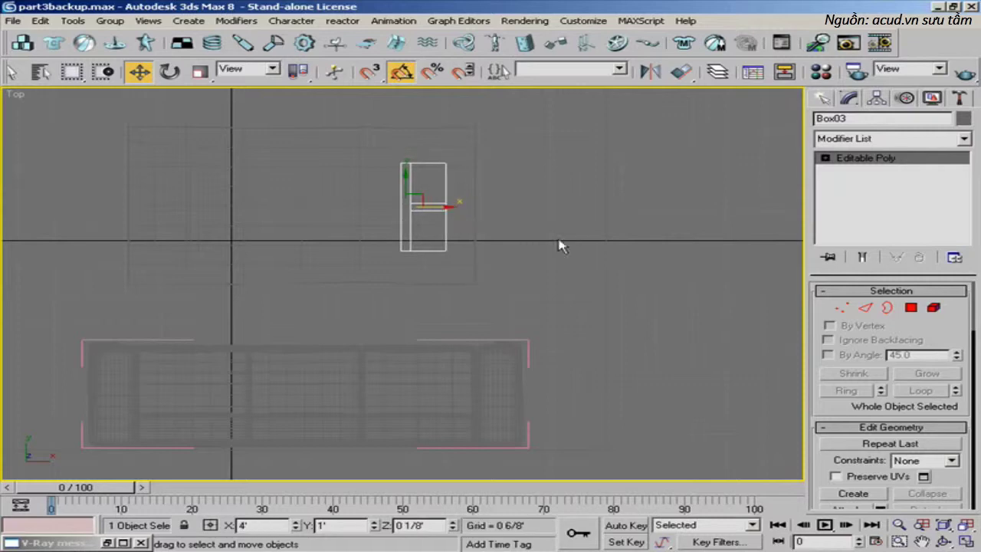
- Create a tabletop box in the Top view spanning both legs, about 3 3/8' long, 6 6/8' wide and 0 2/8' high
key("alt+w")
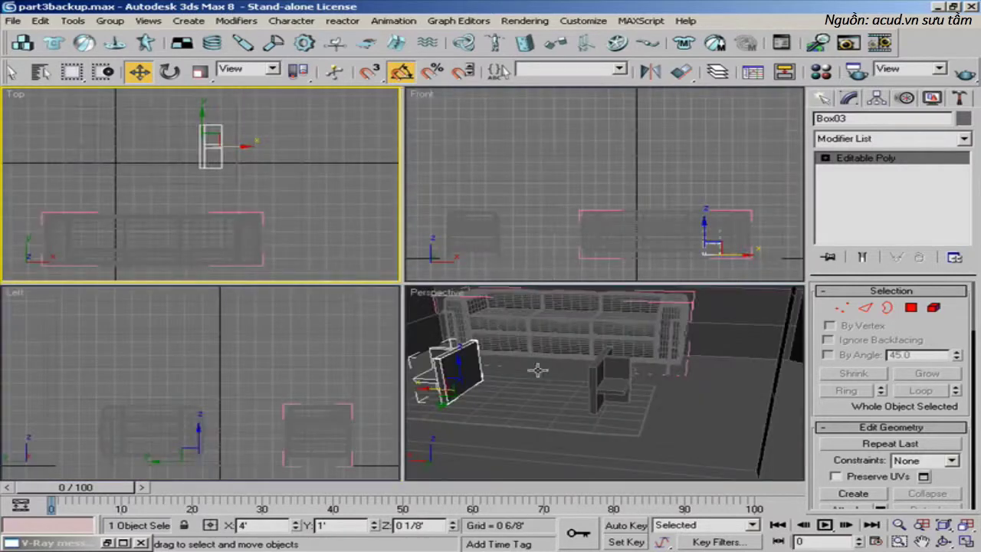
middle_click(552, 375)
key("alt+w")
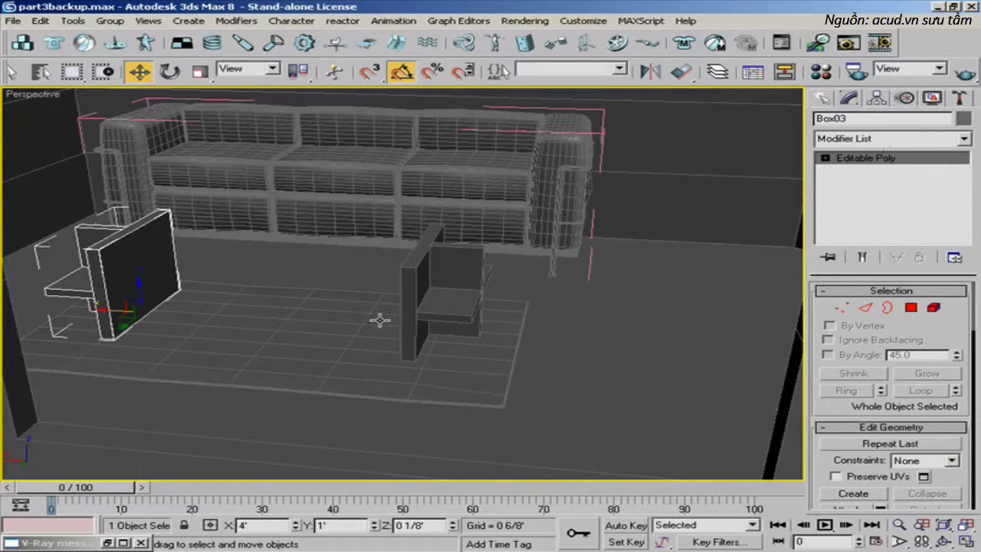
middle_click_drag(380, 321, 525, 315, "alt")
middle_click_drag(253, 292, 303, 286, "alt")
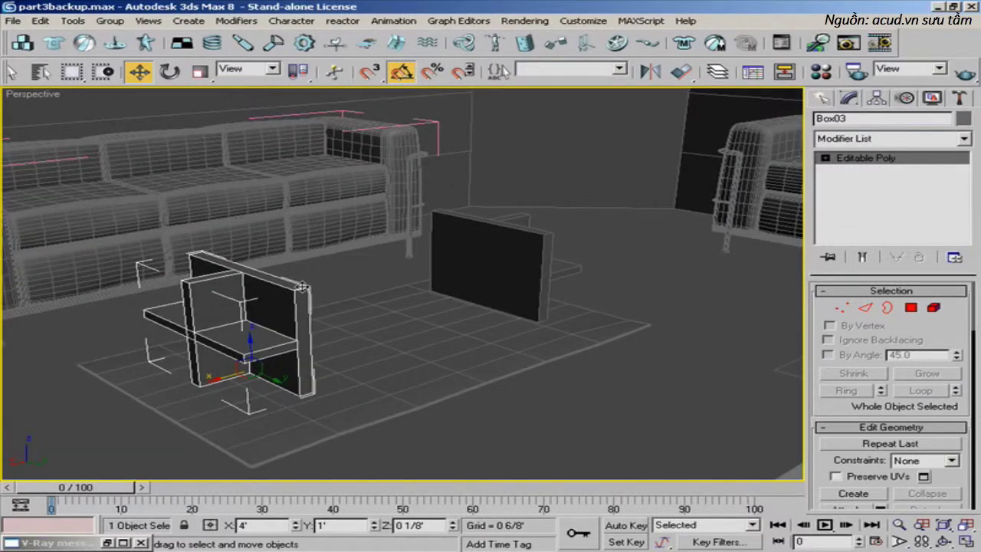
key("alt+w")
right_click(153, 197)
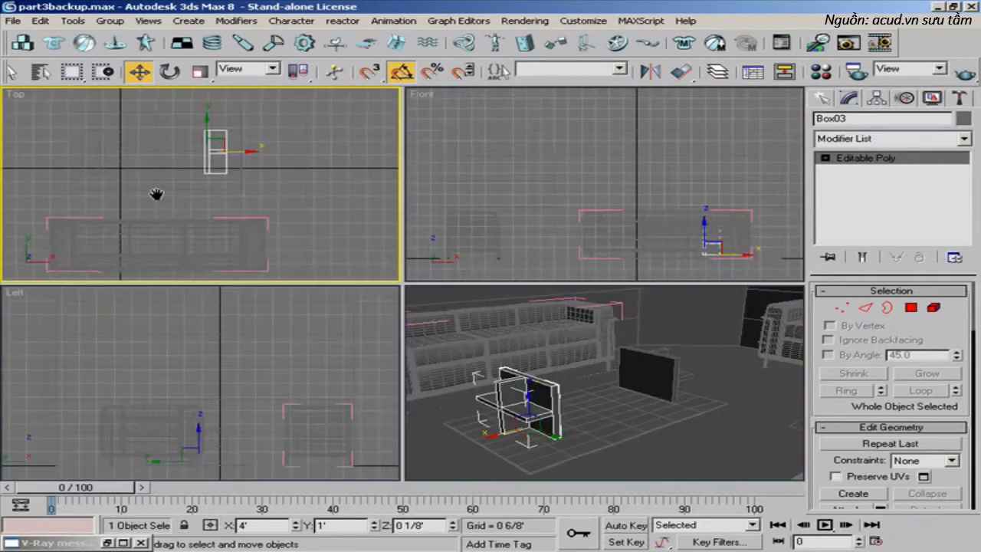
key("alt+w")
middle_click_drag(237, 219, 258, 227)
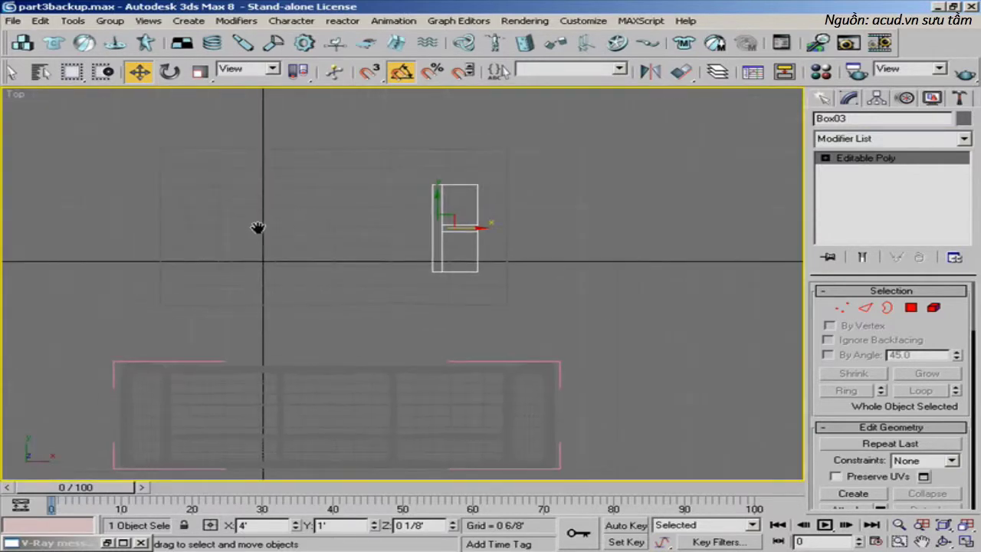
left_click(823, 100)
left_click(853, 194)
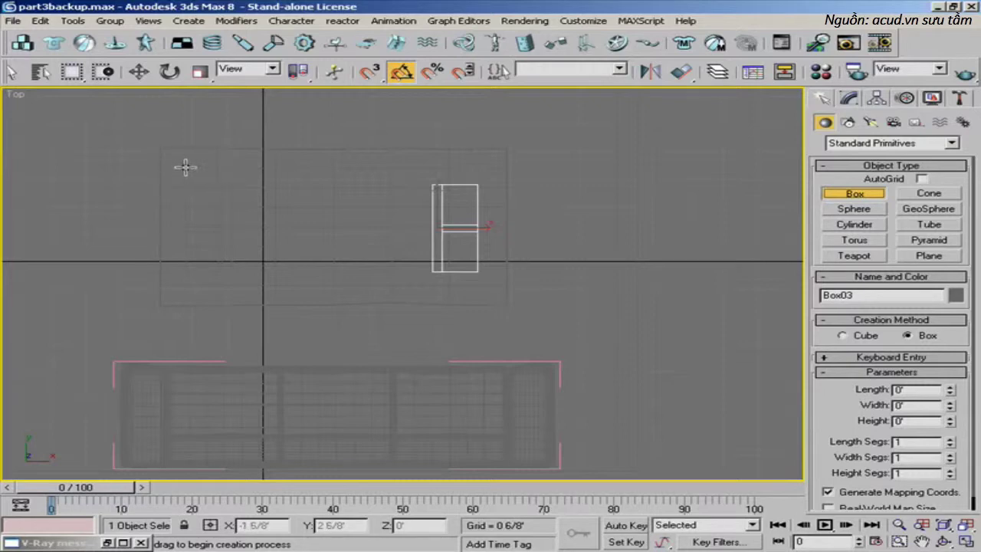
left_click_drag(206, 198, 479, 283)
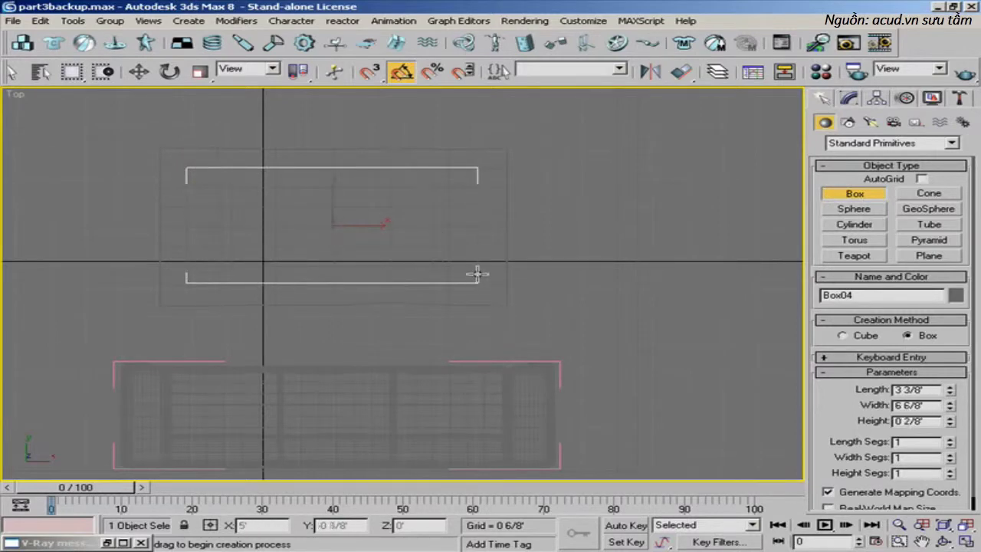
key("w")
- Raise the tabletop box on Z to 2 1/8' above the two legs
key("alt+w")
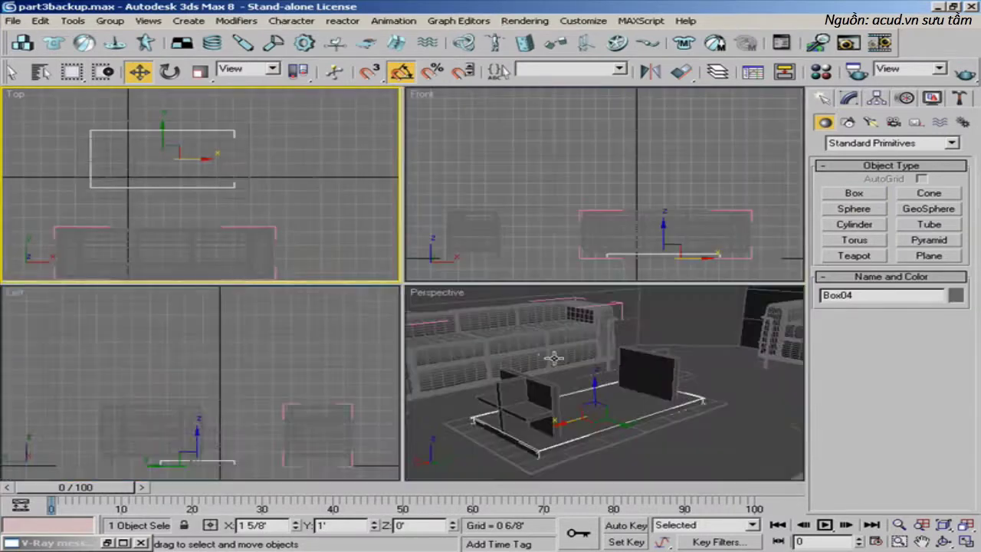
middle_click(529, 341)
key("alt+w")
left_click_drag(335, 288, 328, 187)
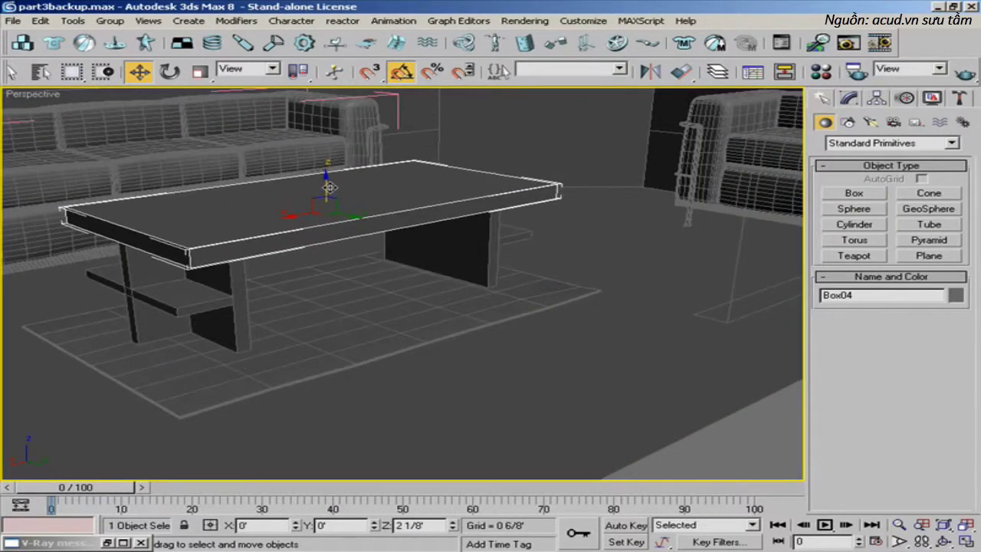
- Thin the tabletop by setting its height to 0 1/8'
scroll(352, 251, "up", 4)
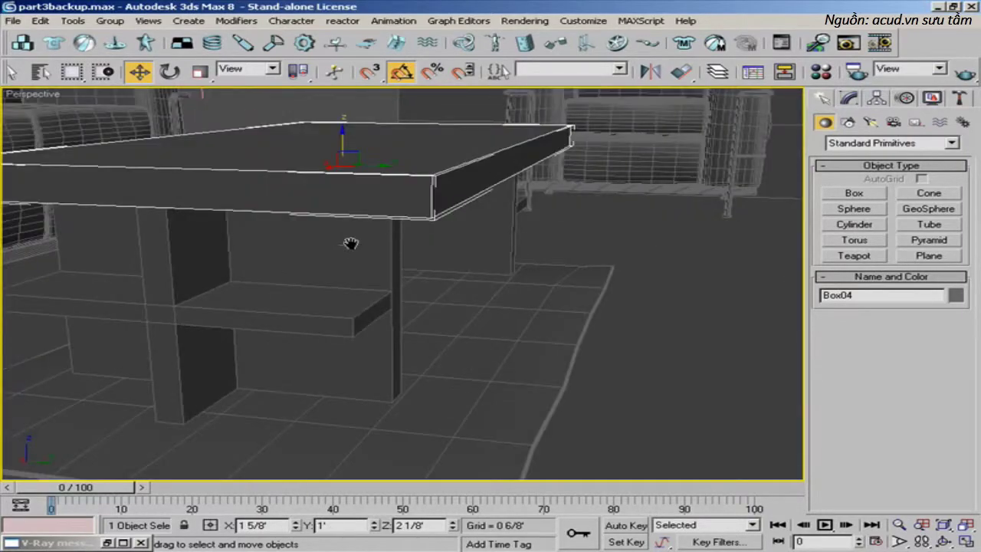
middle_click_drag(350, 243, 334, 262, "alt")
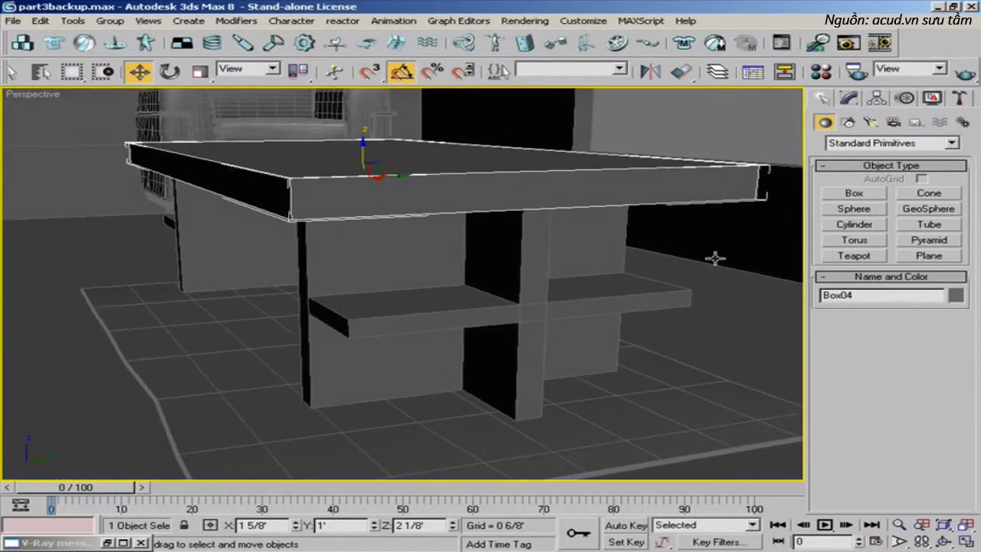
left_click(849, 99)
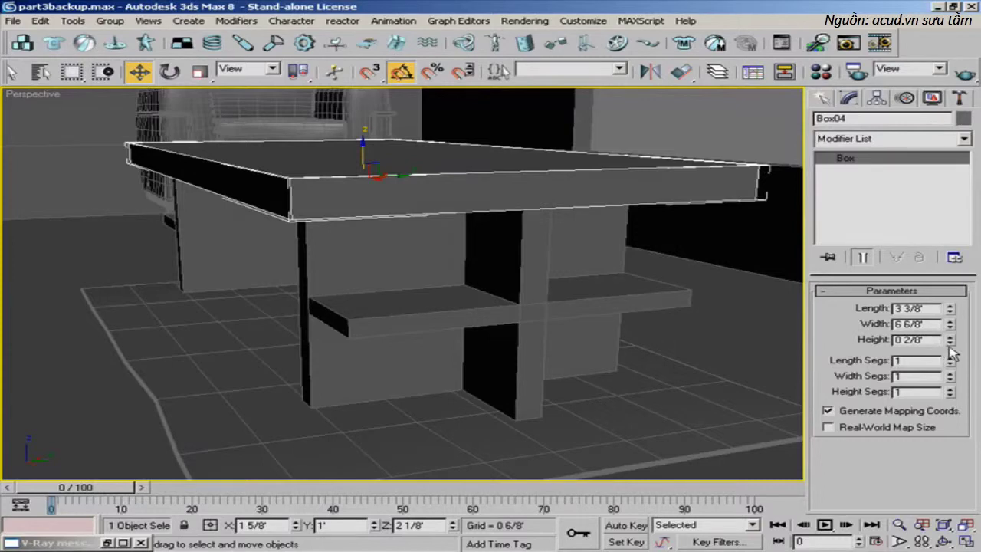
left_click_drag(951, 349, 950, 377)
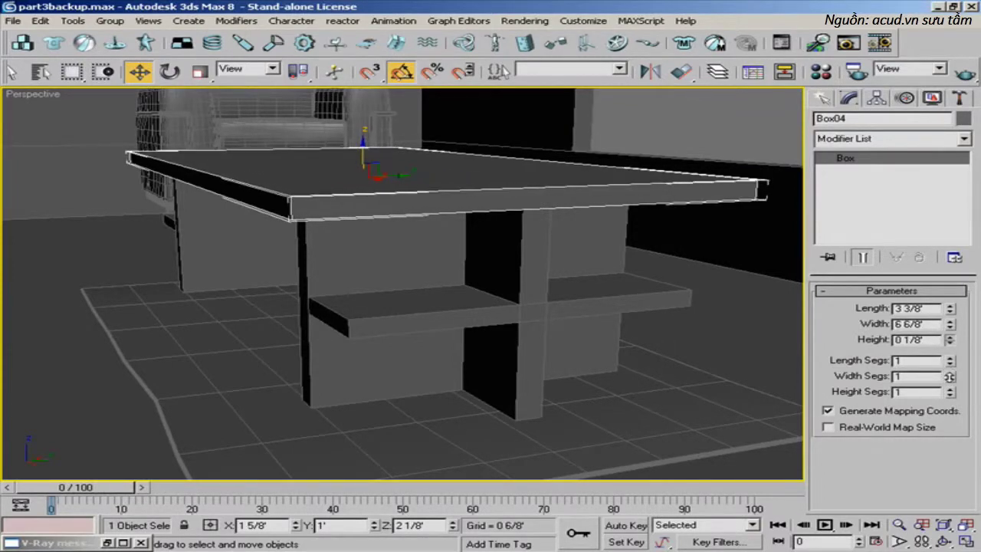
- Fine-tune the tabletop's position on Z so its underside rests on the tops of the legs
left_click_drag(362, 142, 372, 139)
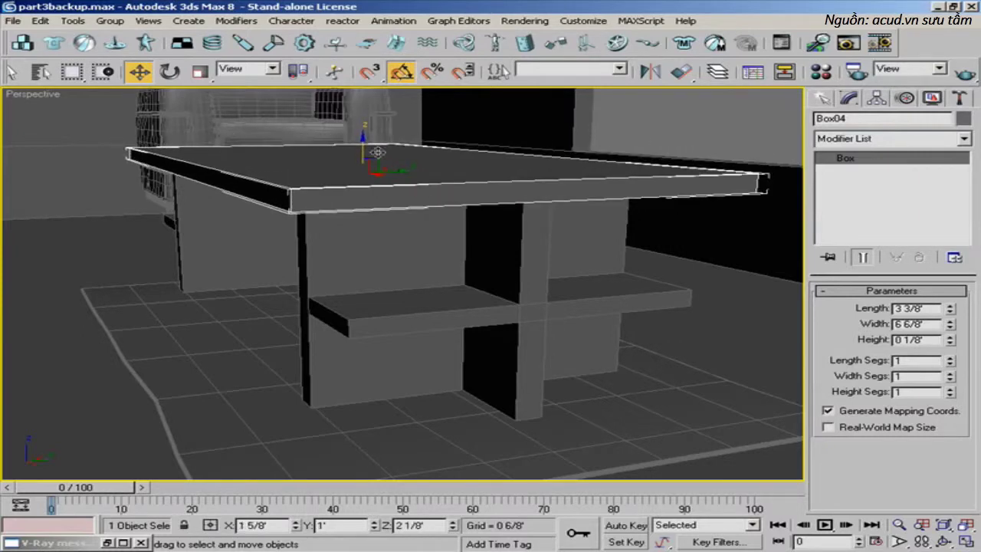
middle_click_drag(377, 152, 453, 227, "alt")
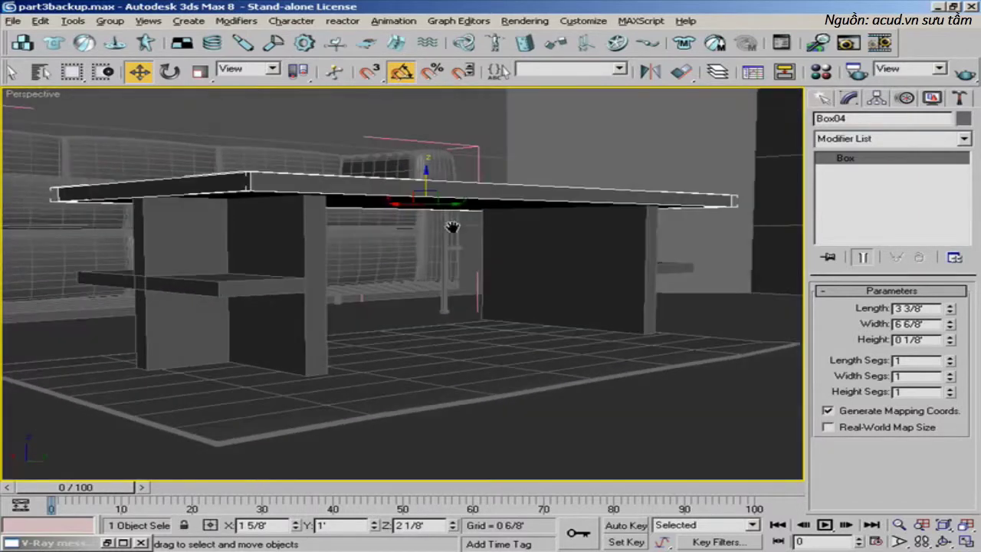
scroll(452, 227, "up", 5)
scroll(391, 201, "down", 5)
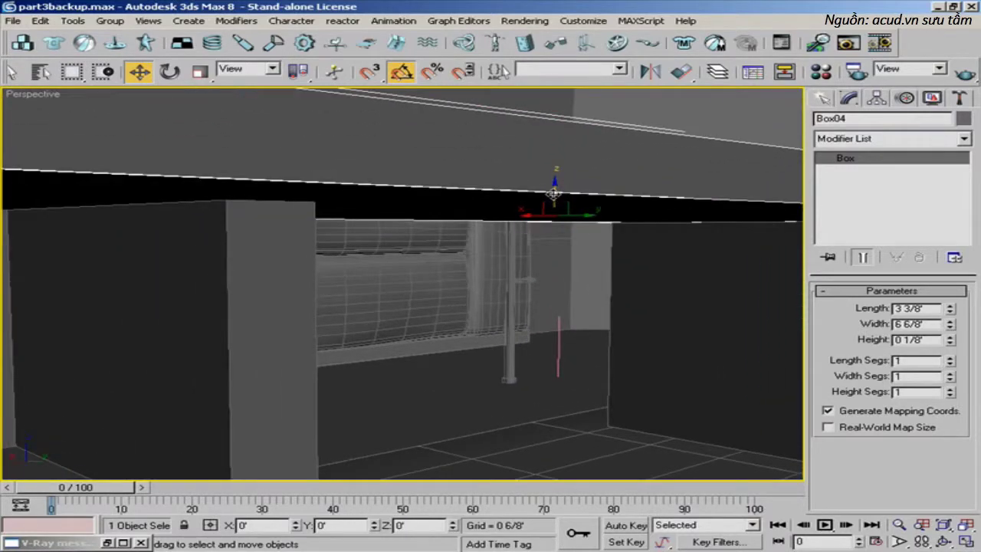
middle_click_drag(549, 203, 511, 237, "alt")
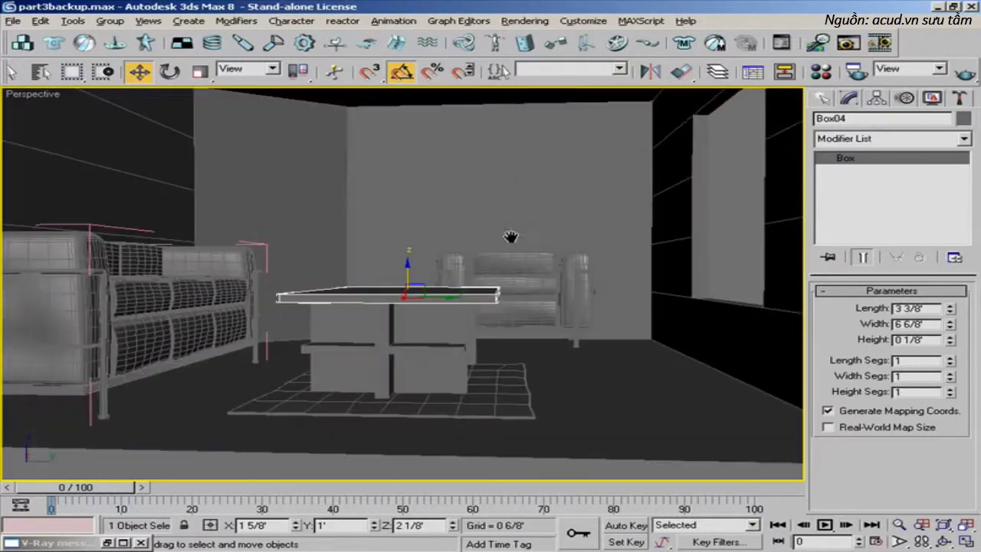
- Group the tabletop and both legs under the name coffeeTable
left_click(426, 320, "ctrl")
mouse_move(489, 313)
middle_mouse_down("alt")
mouse_move(431, 317)
mouse_move(498, 325)
middle_mouse_up("alt")
left_click(499, 325, "ctrl")
left_click(110, 21)
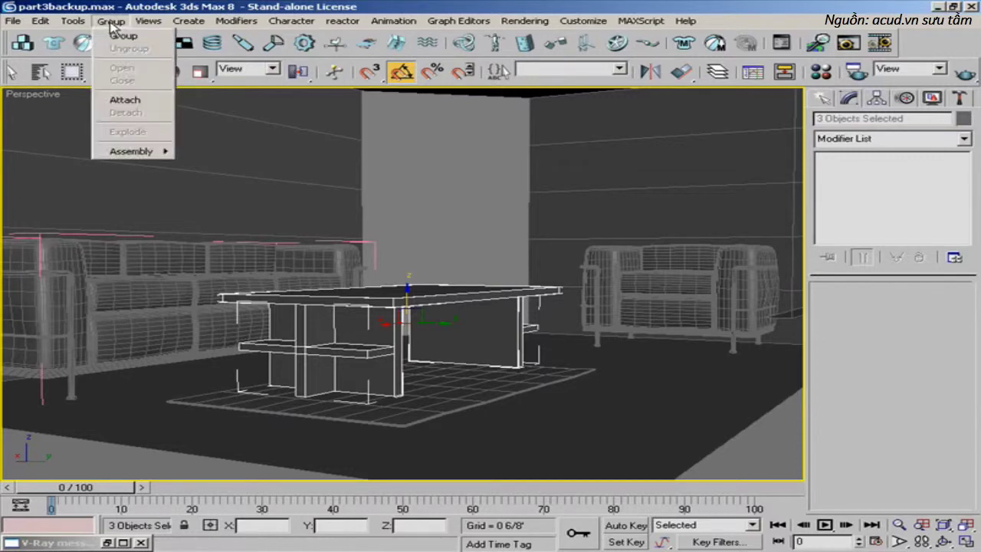
left_click(115, 33)
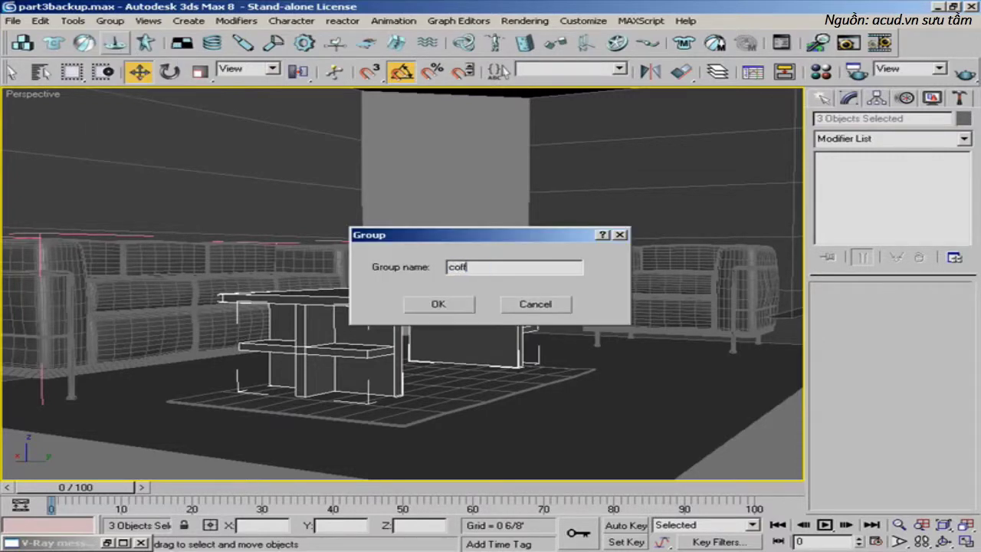
type("coffeeTable")
key("Return")
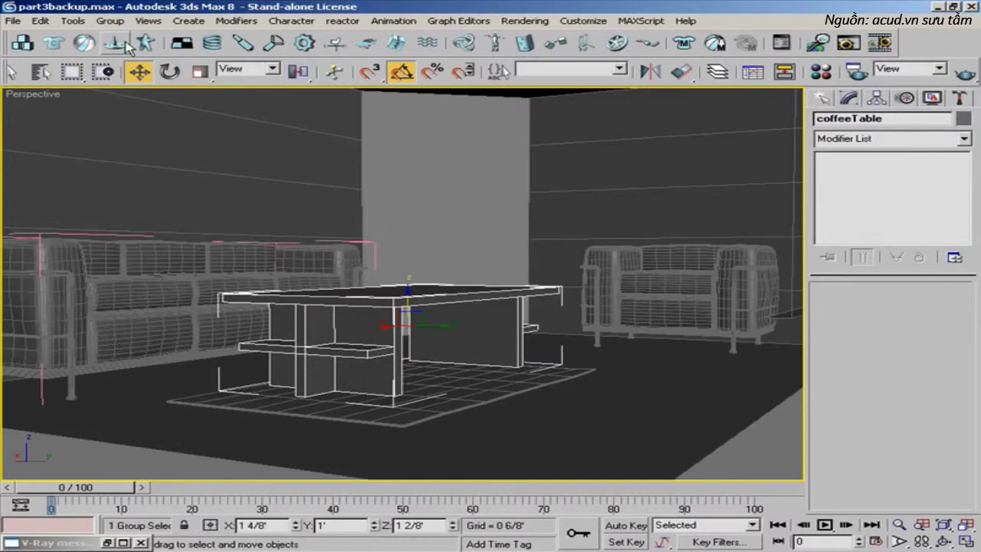
- Scale the coffeeTable group down on Z and Y, and lower it to Z 0 7/8' so it rests on the rug
left_click(200, 71)
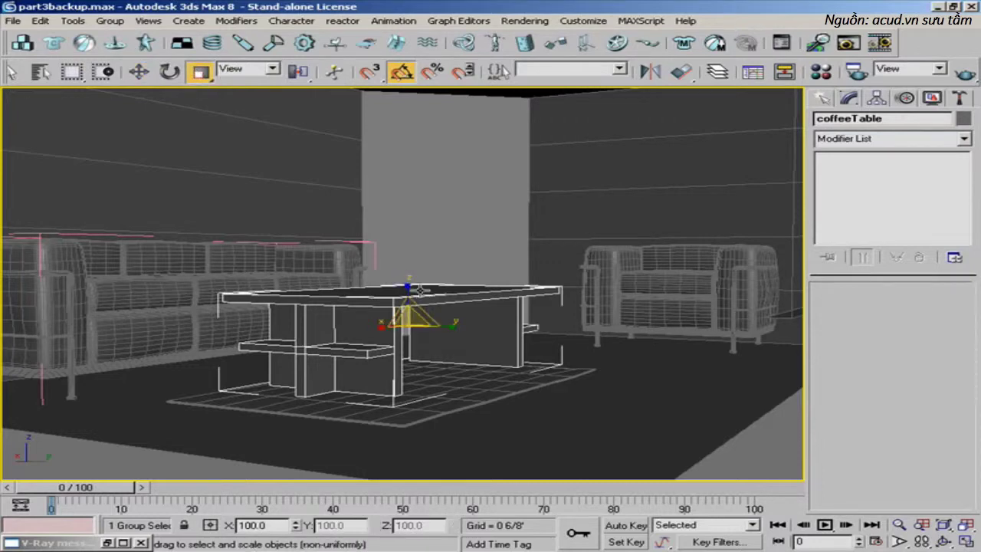
left_click_drag(408, 284, 409, 296)
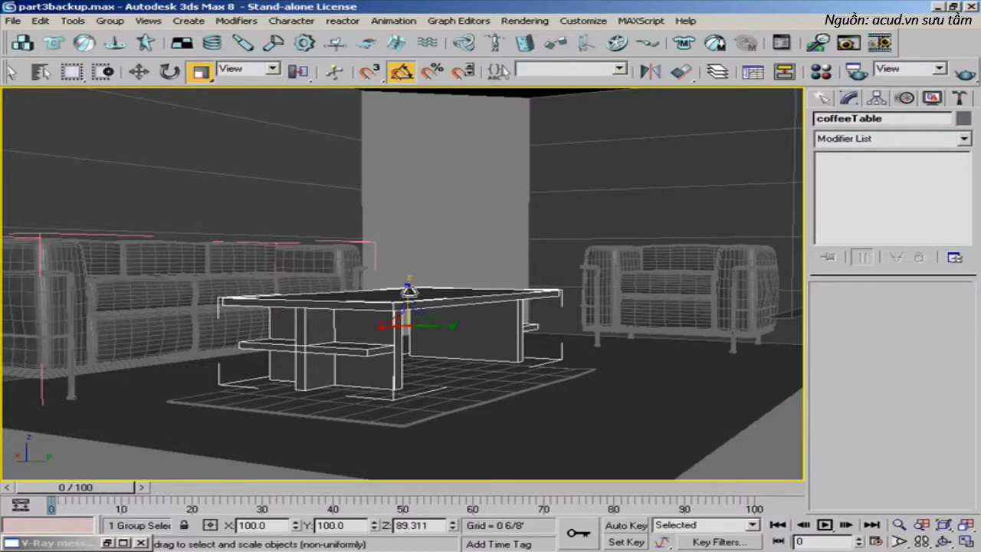
mouse_move(451, 326)
left_mouse_down()
mouse_move(437, 329)
mouse_move(407, 306)
mouse_move(407, 314)
left_mouse_up()
left_click(138, 71)
middle_click_drag(407, 314, 438, 261, "alt")
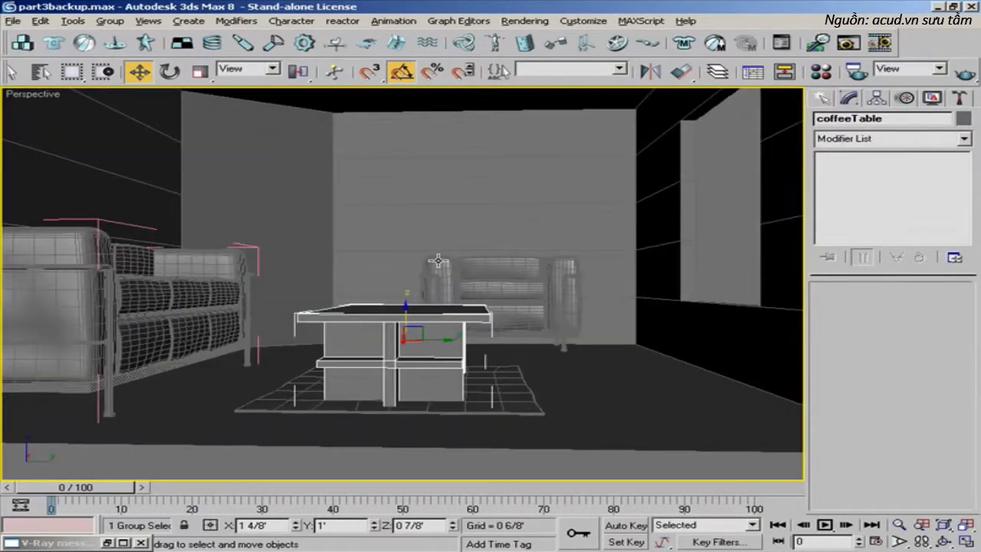
- Open the coffeeTable group and select its helper, undoing a trial move along Y
left_click(111, 20)
left_click(115, 69)
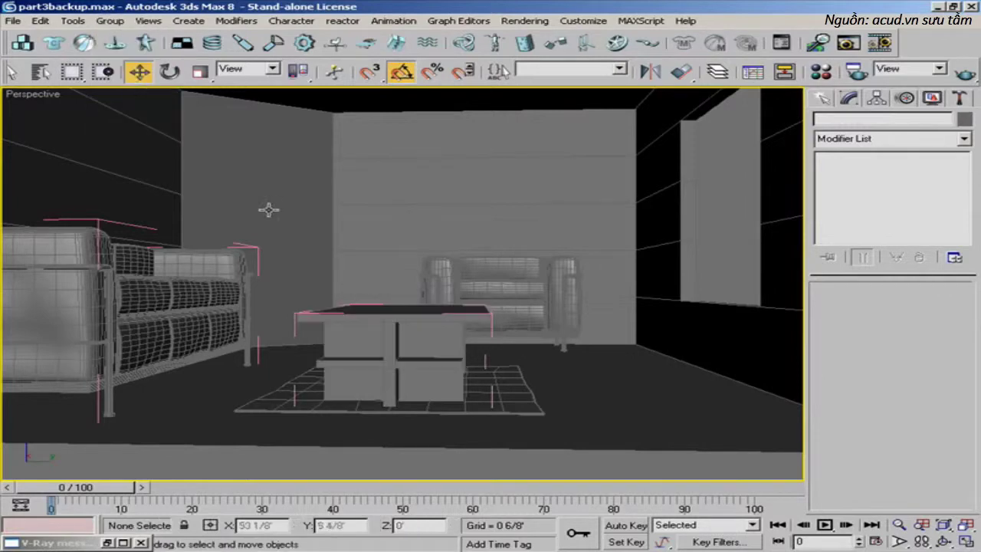
left_click(456, 315)
left_click_drag(439, 349, 434, 348)
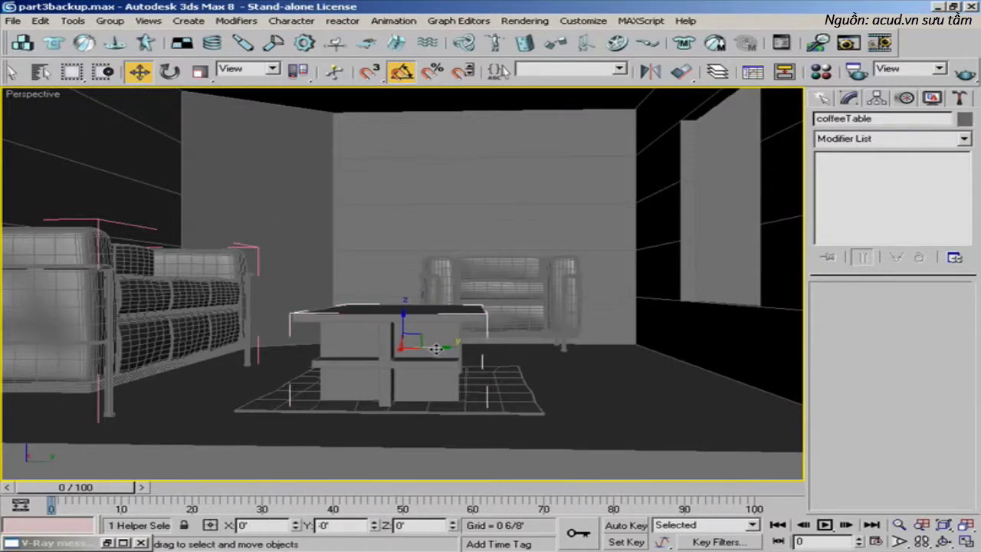
key("ctrl+z")
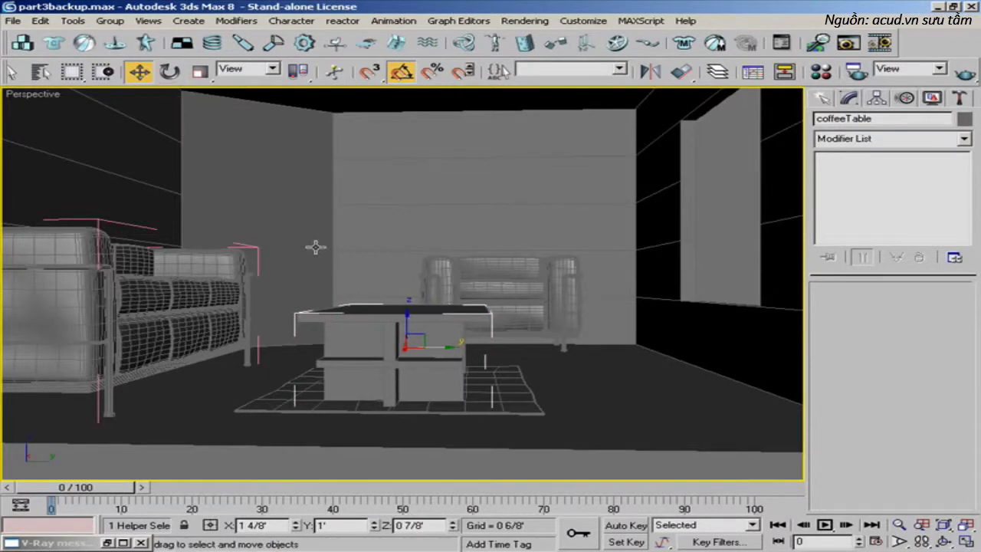
- Nudge the tabletop slightly along Y to align it over the legs, and close the coffeeTable group
left_click(109, 20)
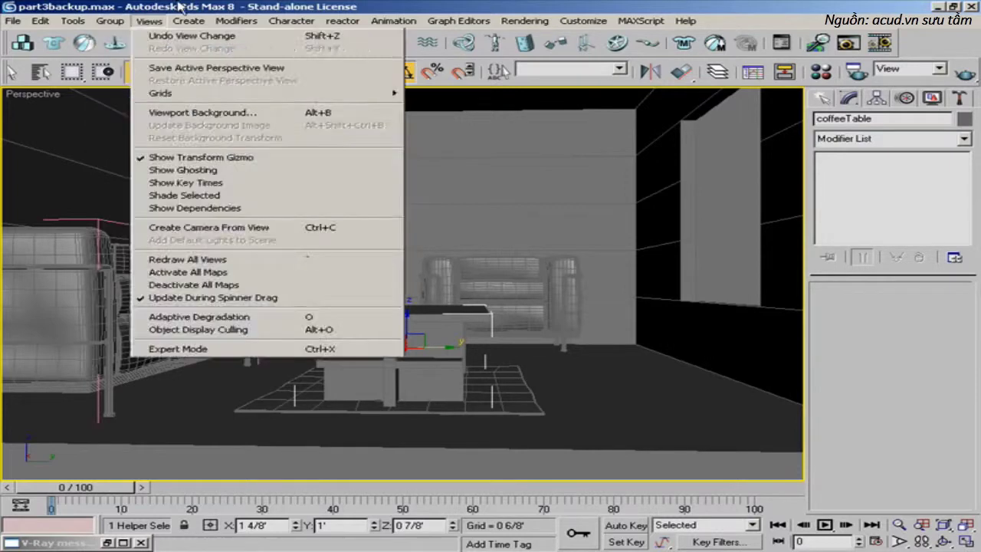
left_click(148, 21)
left_click(364, 320)
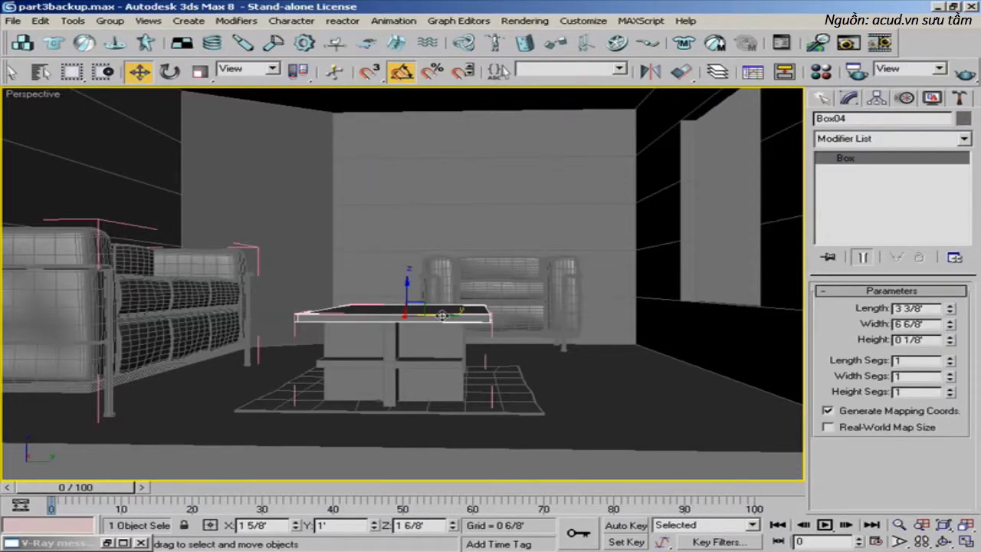
left_click_drag(443, 315, 439, 314)
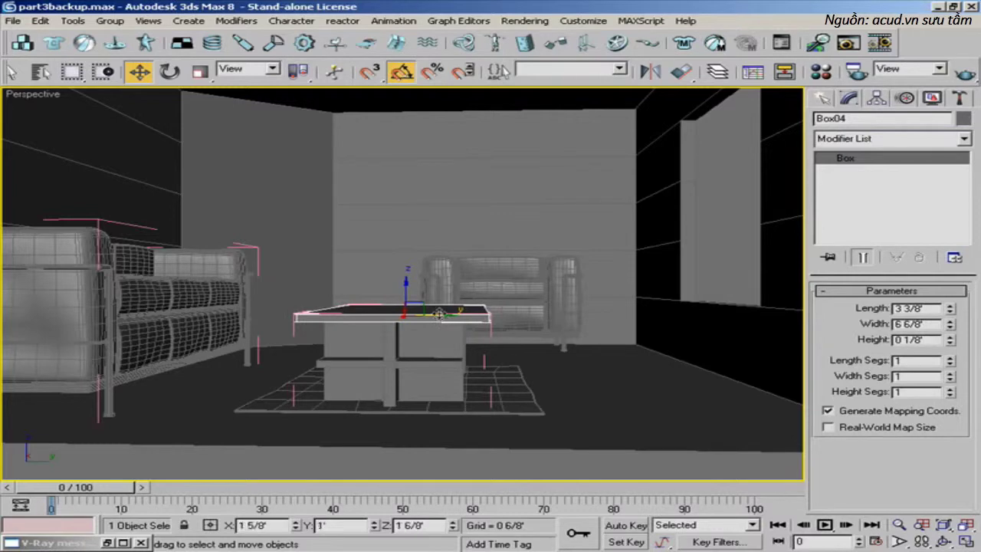
scroll(440, 312, "up", 5)
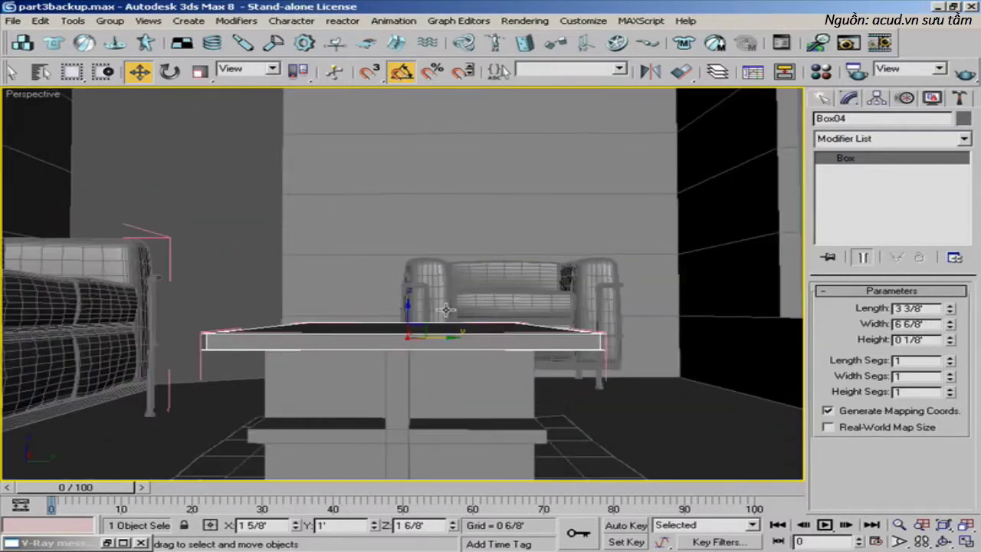
middle_click_drag(445, 310, 458, 296)
left_click_drag(458, 297, 459, 298)
left_click(110, 20)
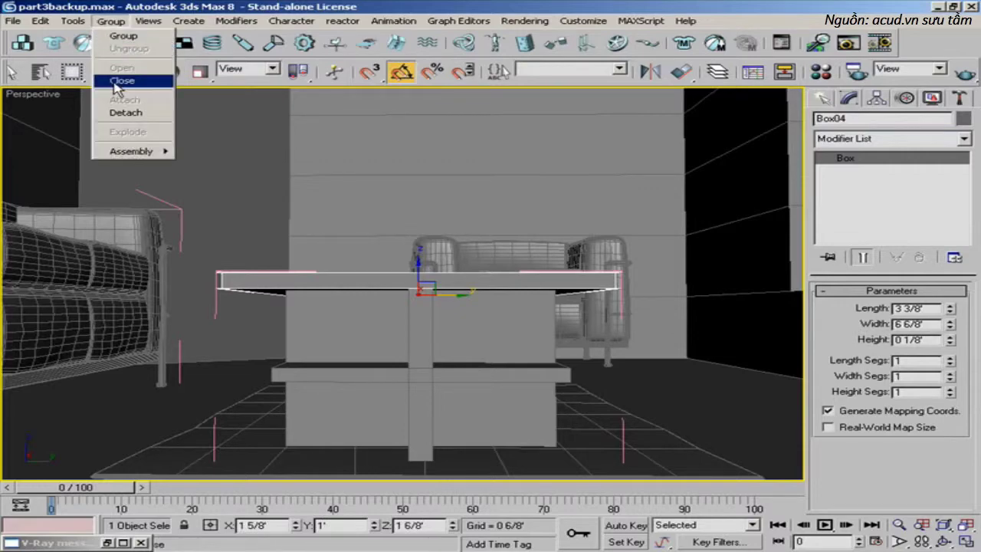
left_click(121, 80)
- In the Top view, open the coffeeTable group, shift the leg nearest the armchair slightly inward along X, and close the group
middle_click_drag(373, 237, 347, 264, "alt")
scroll(336, 256, "down", 2)
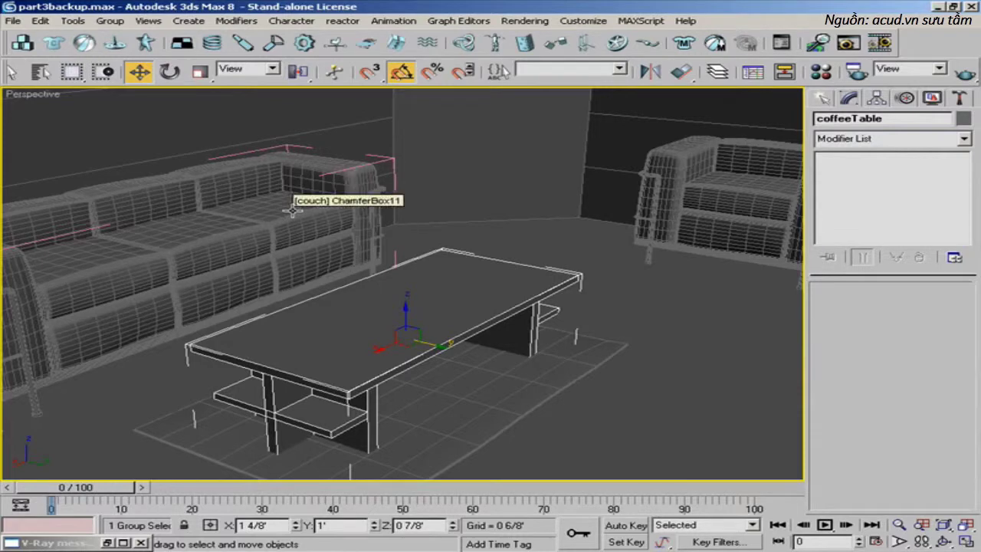
middle_click_drag(293, 209, 358, 266, "alt")
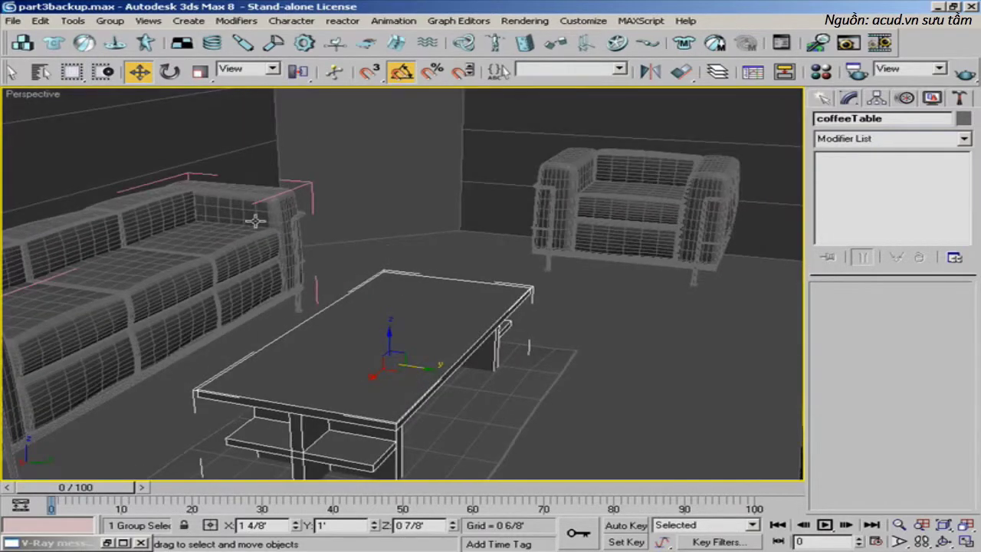
key("alt+w")
right_click(293, 273)
key("alt+w")
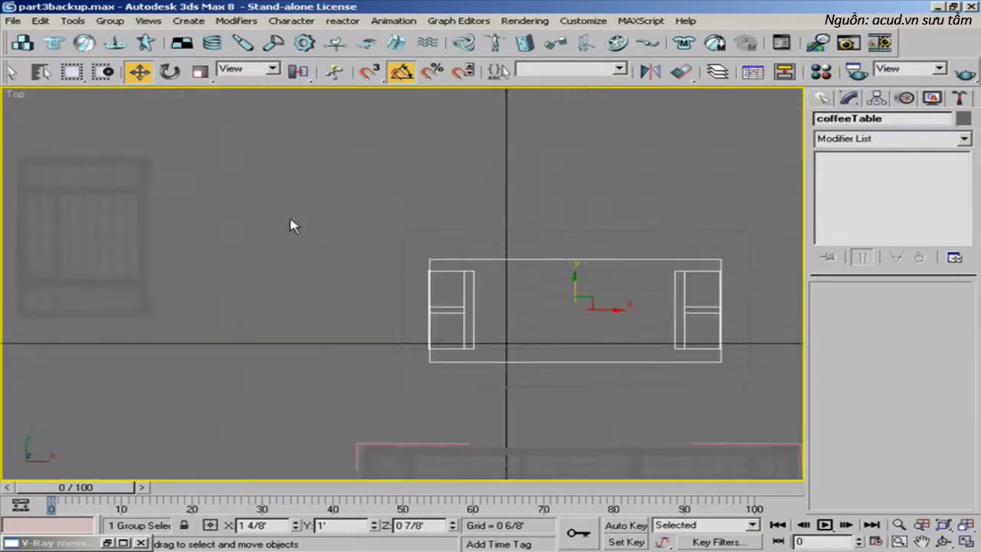
middle_click_drag(291, 227, 372, 154)
middle_click_drag(265, 235, 292, 230)
left_click(832, 102)
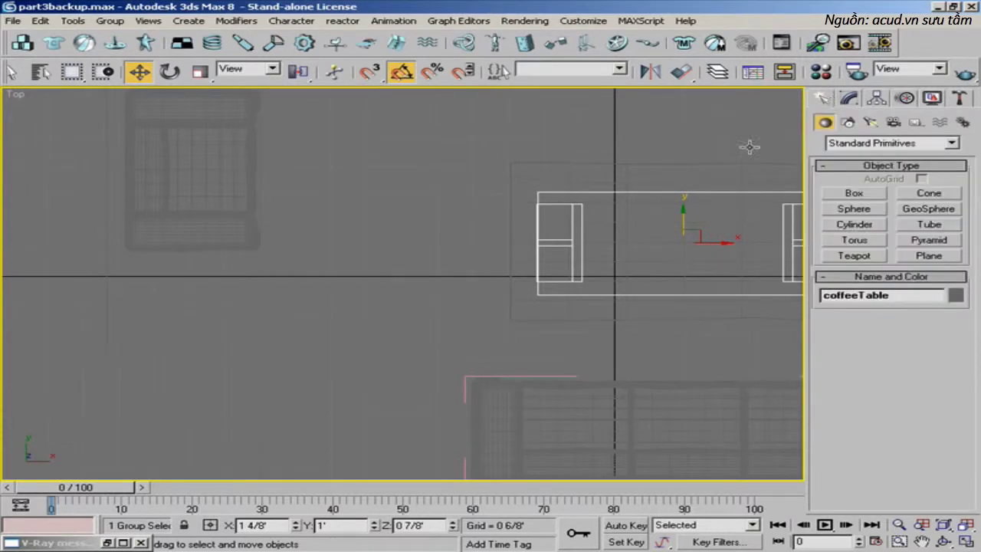
middle_click_drag(598, 270, 346, 276)
scroll(513, 268, "up", 4)
scroll(362, 261, "up", 2)
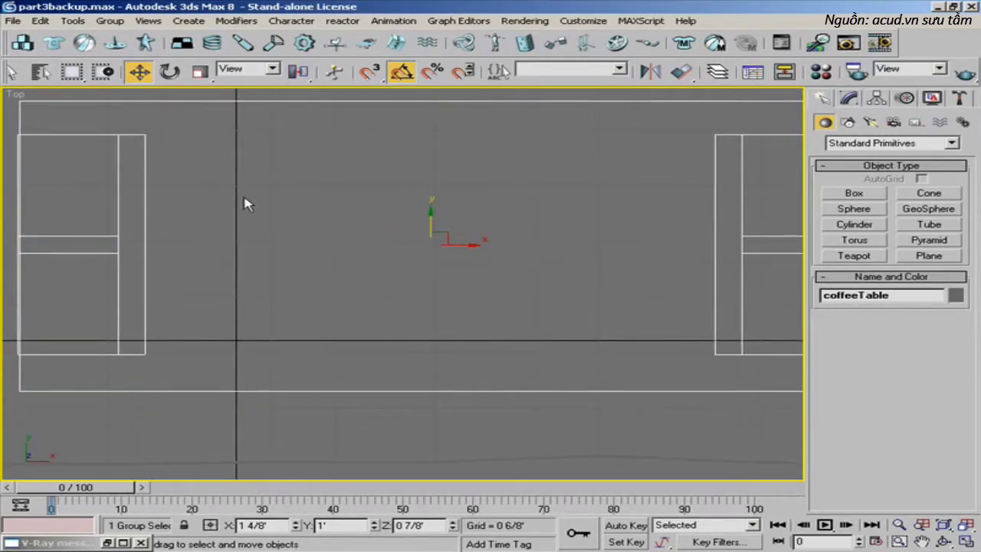
middle_click_drag(246, 204, 289, 205)
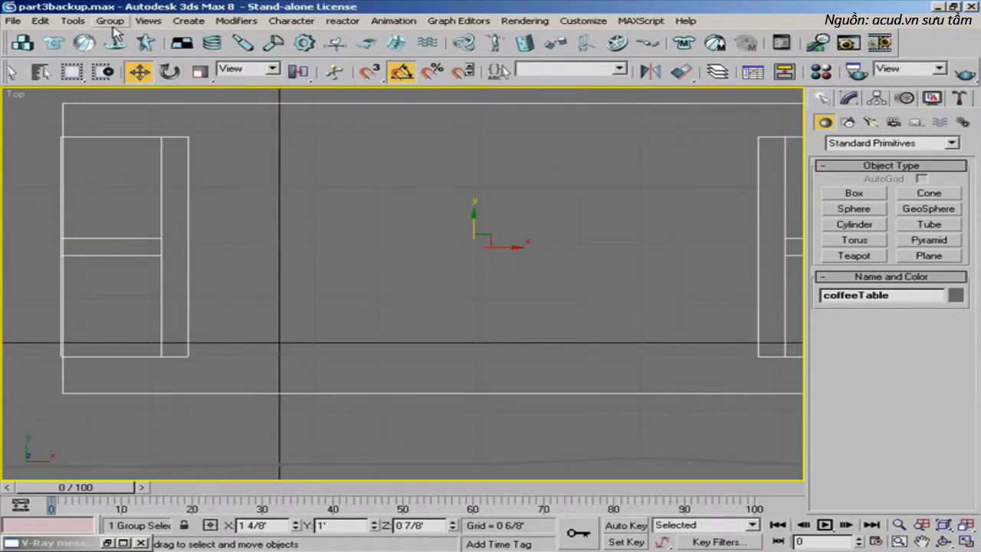
left_click(109, 21)
left_click(131, 68)
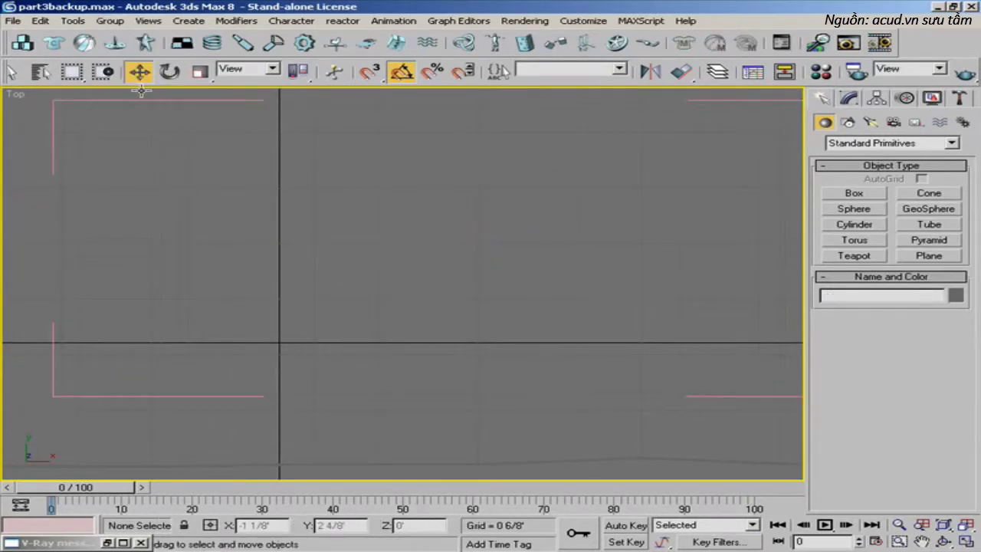
left_click(162, 215)
left_click_drag(211, 245, 215, 245)
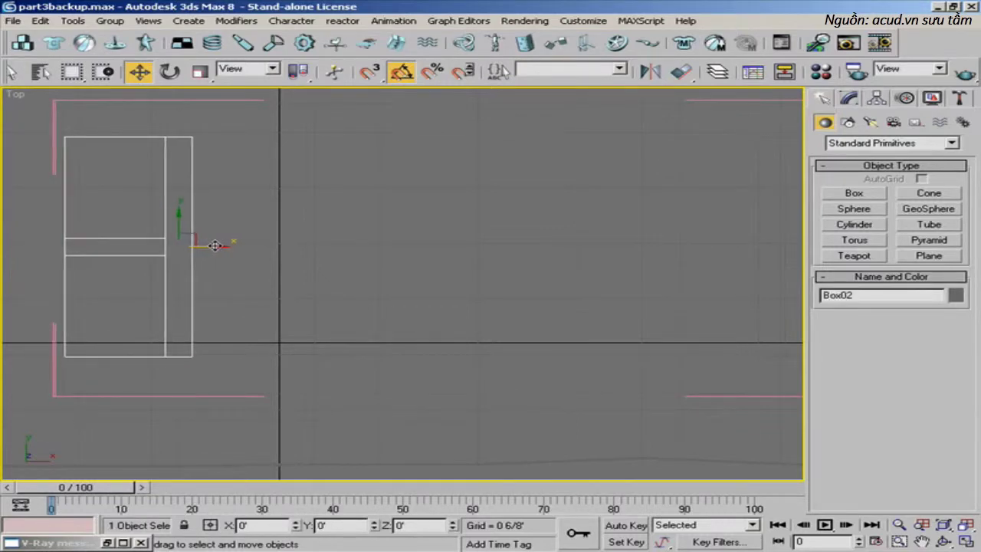
left_click(110, 21)
left_click(121, 80)
- Create a thin box beside the armchair in the Top view, about 0 1/8' long, 2 1/8' wide and 1 2/8' high
middle_click_drag(203, 145, 194, 147)
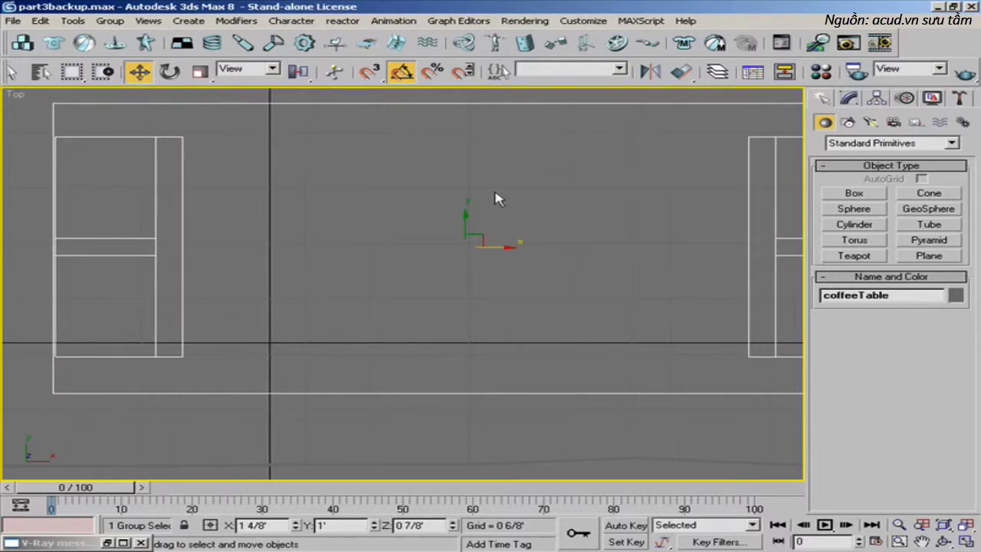
middle_click_drag(356, 192, 571, 229)
scroll(445, 228, "down", 4)
middle_click_drag(236, 187, 467, 154)
middle_click_drag(322, 203, 376, 171)
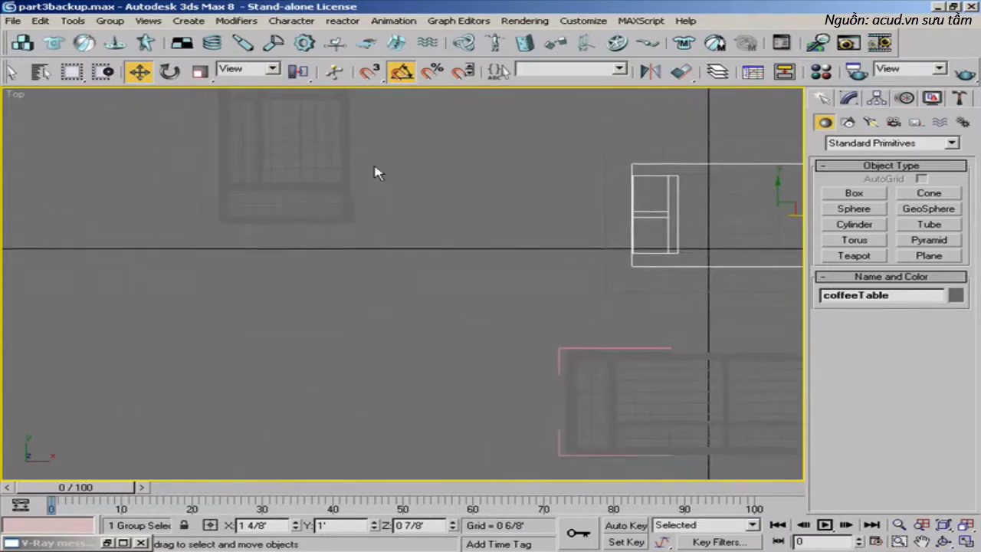
scroll(385, 180, "up", 2)
left_click(856, 193)
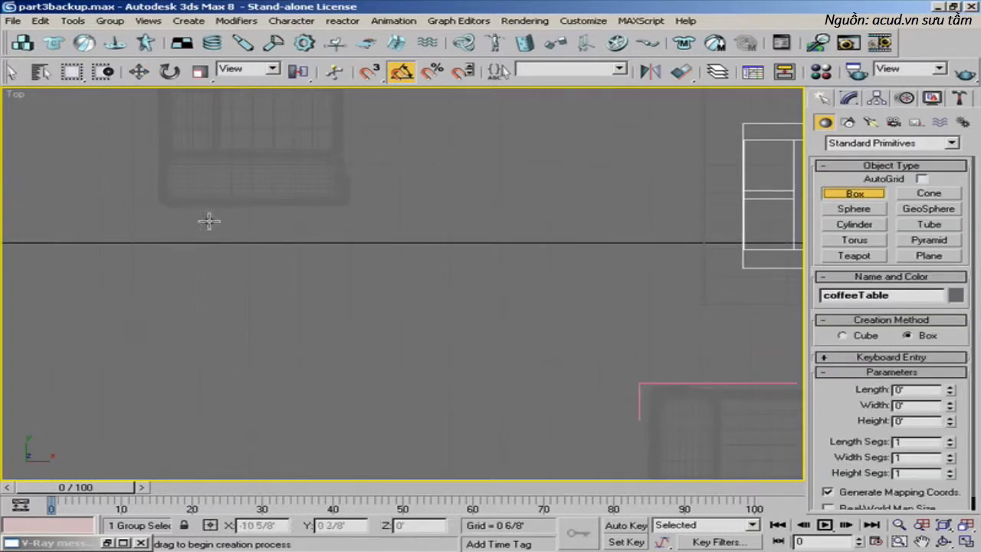
left_click_drag(187, 222, 320, 233)
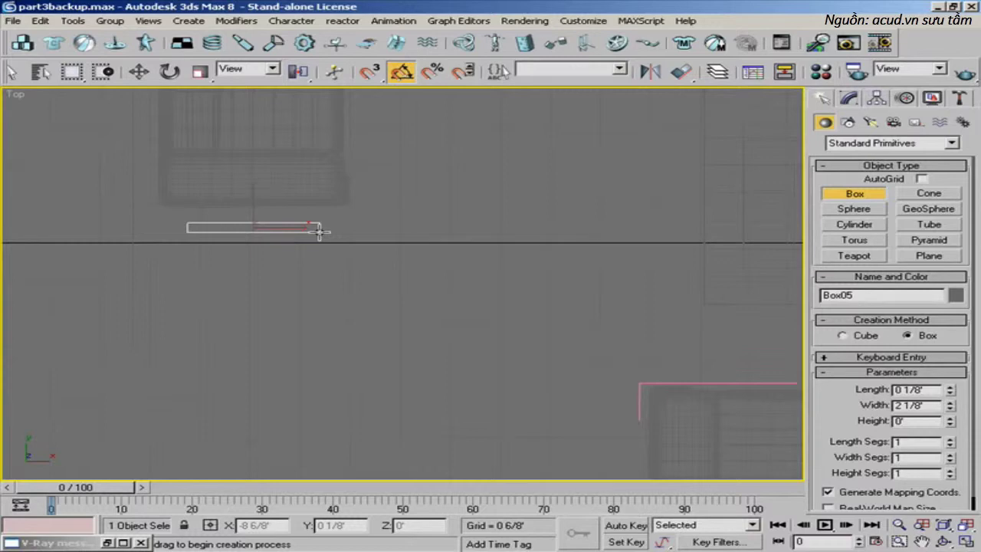
left_click(319, 171)
key("w")
- Raise the height of the new box beside the armchair to 3'
middle_click_drag(355, 252, 346, 253)
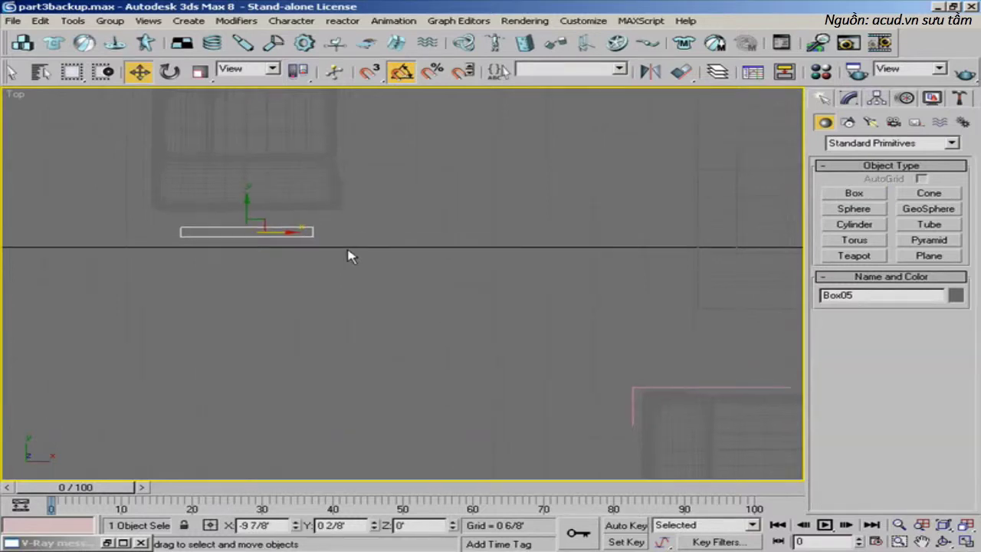
key("alt+w")
key("alt+w")
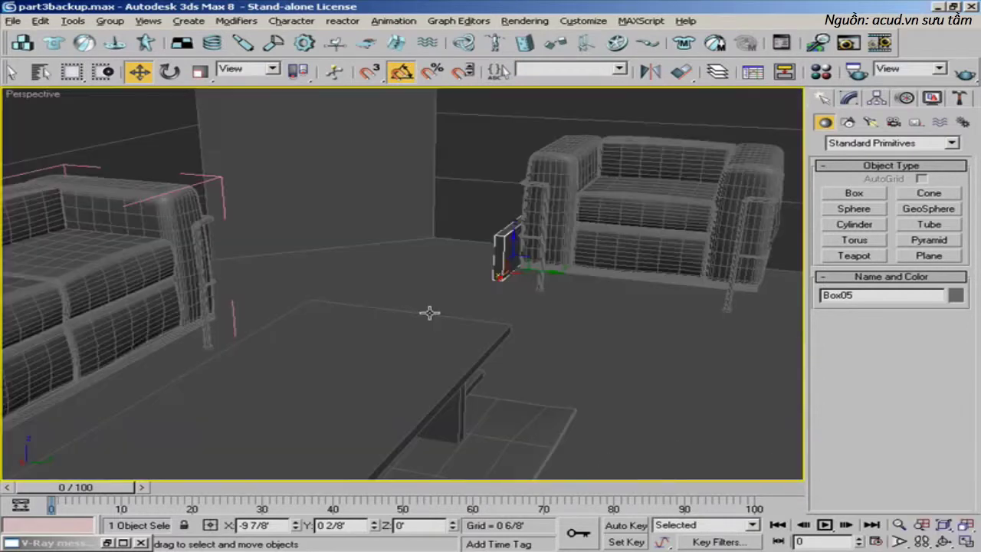
mouse_move(430, 313)
middle_mouse_down("alt")
mouse_move(479, 303)
mouse_move(378, 296)
mouse_move(376, 281)
mouse_move(394, 322)
mouse_move(422, 322)
middle_mouse_up("alt")
key("z")
middle_click_drag(471, 363, 390, 344, "alt")
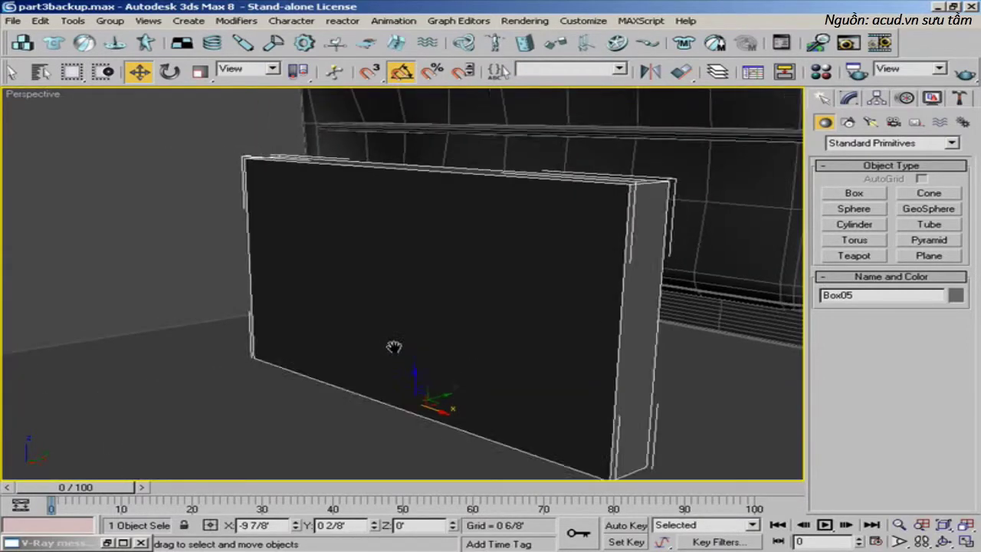
scroll(391, 406, "down", 3)
middle_click_drag(390, 405, 363, 384)
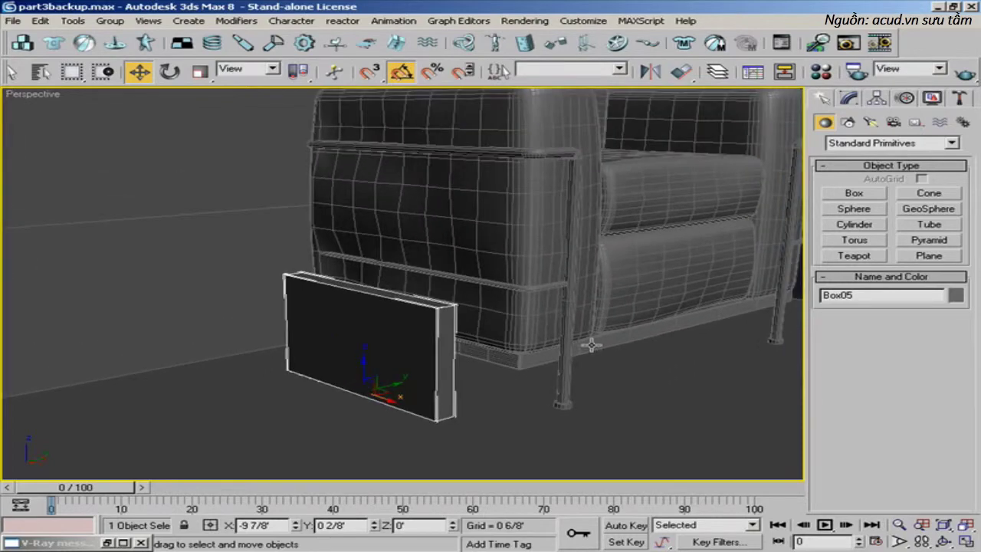
left_click(849, 99)
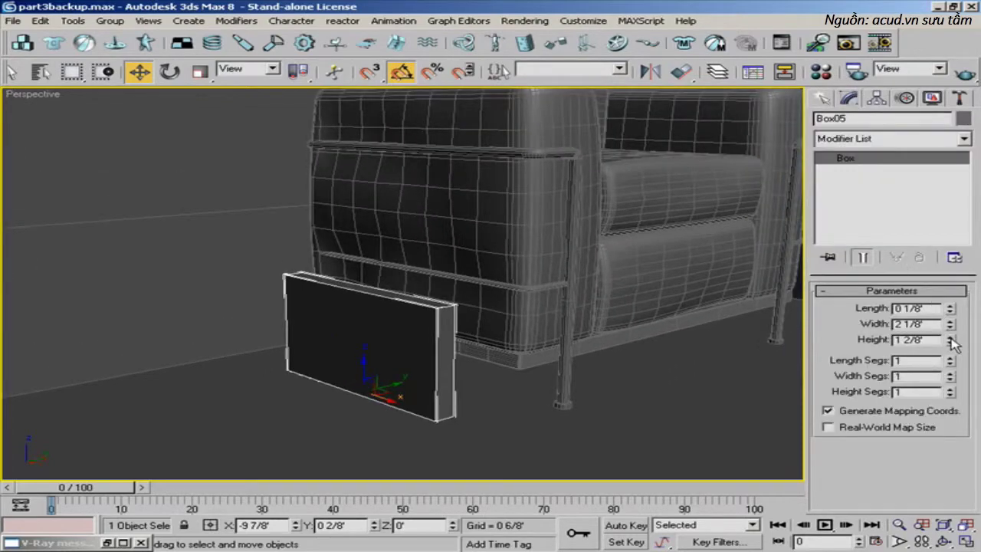
left_click_drag(951, 340, 955, 243)
middle_click_drag(718, 244, 529, 209)
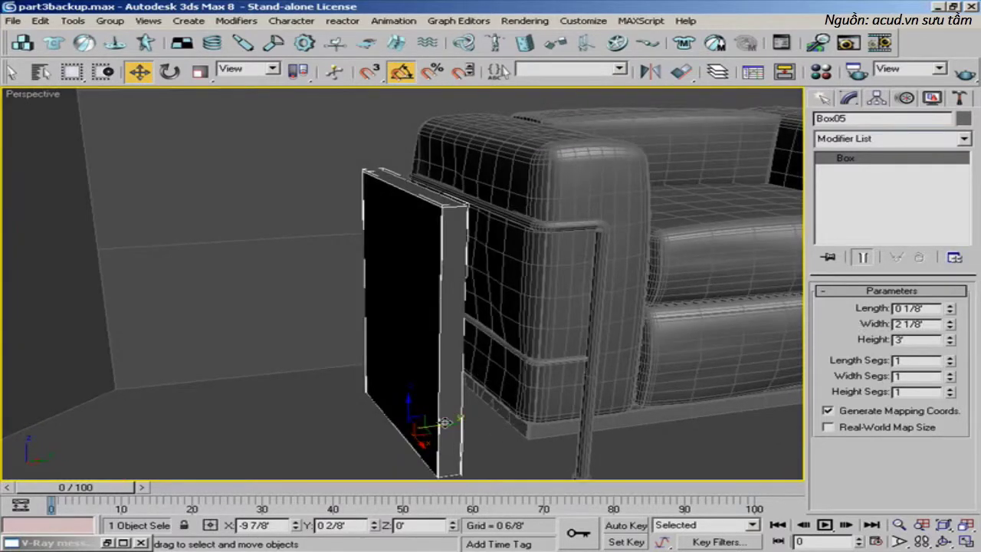
- Move the tall box away from the armchair along Y to -0 7/8'
left_click_drag(445, 422, 328, 499)
middle_click_drag(390, 438, 414, 424)
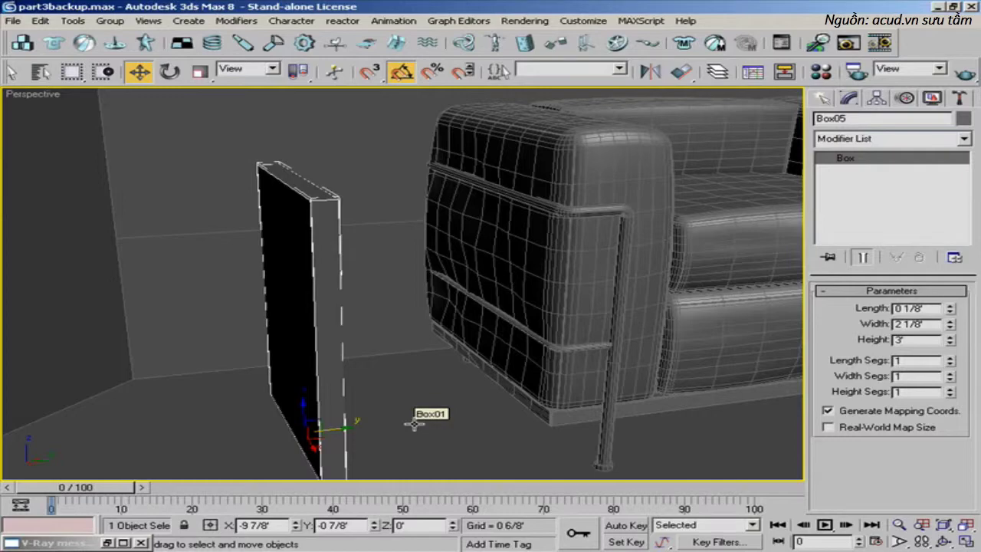
middle_click_drag(390, 355, 335, 319, "alt")
scroll(331, 312, "down", 5)
scroll(335, 319, "up", 4)
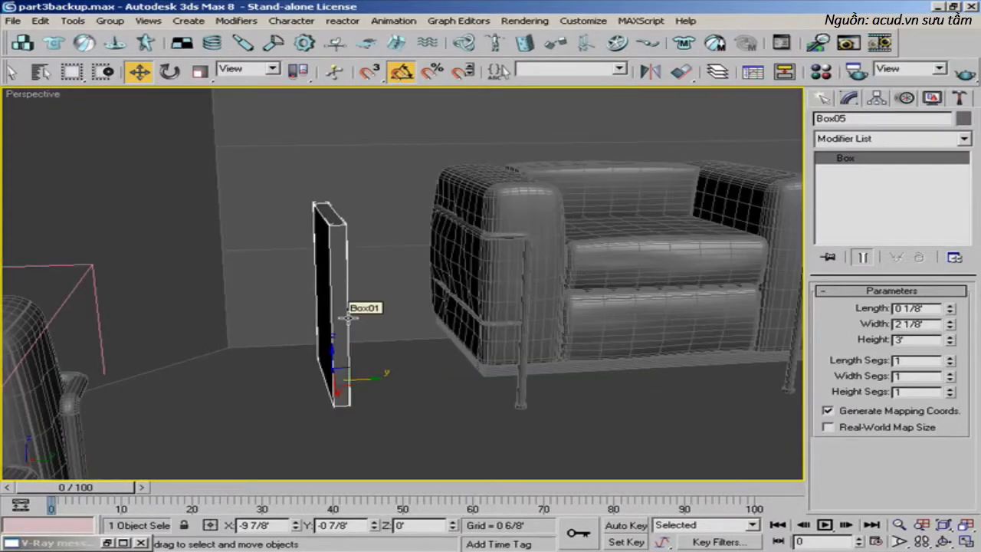
- Convert the tall box to an Editable Poly and select the ring of four edges running along its width
right_click(300, 301)
left_click(504, 497)
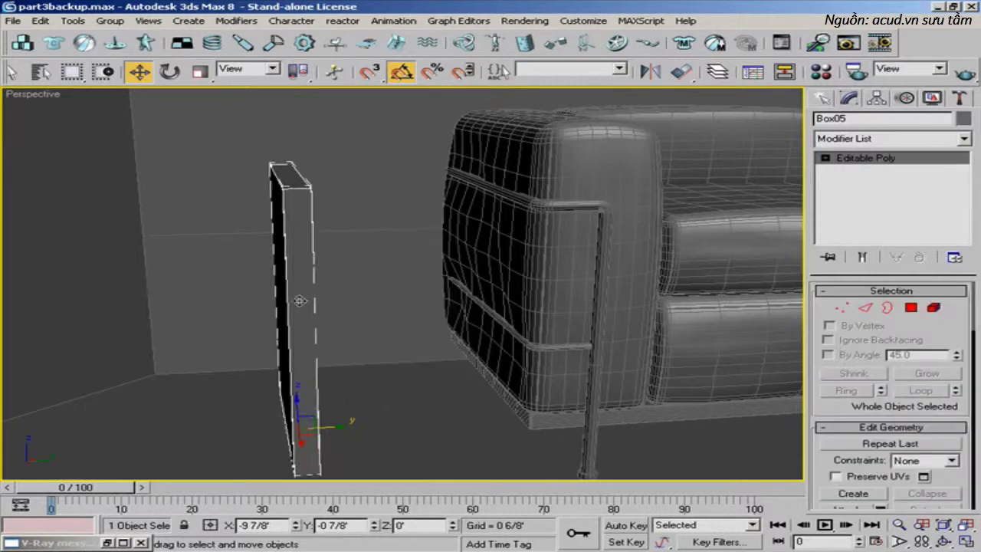
mouse_move(443, 320)
middle_mouse_down()
mouse_move(459, 314)
mouse_move(451, 318)
middle_mouse_up()
left_click(864, 309)
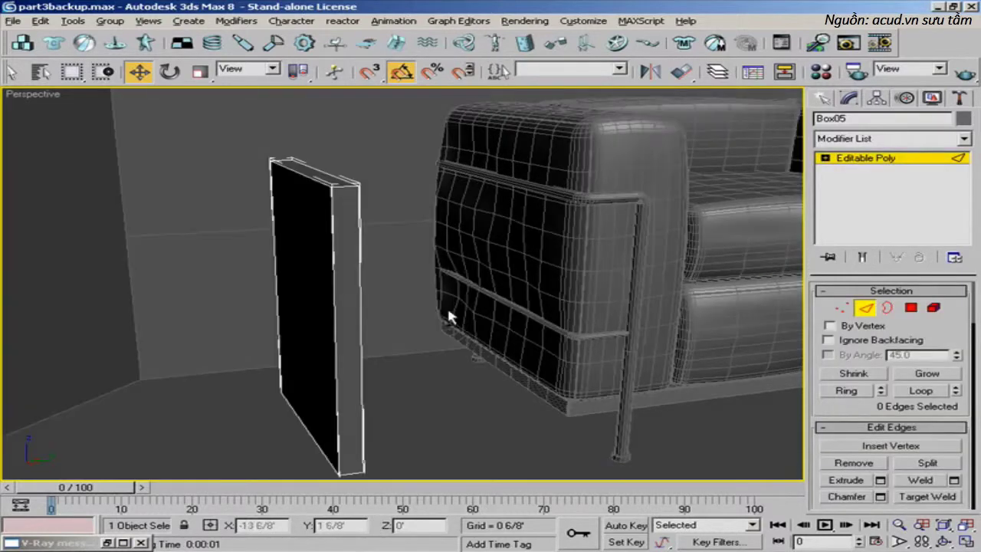
left_click(307, 177)
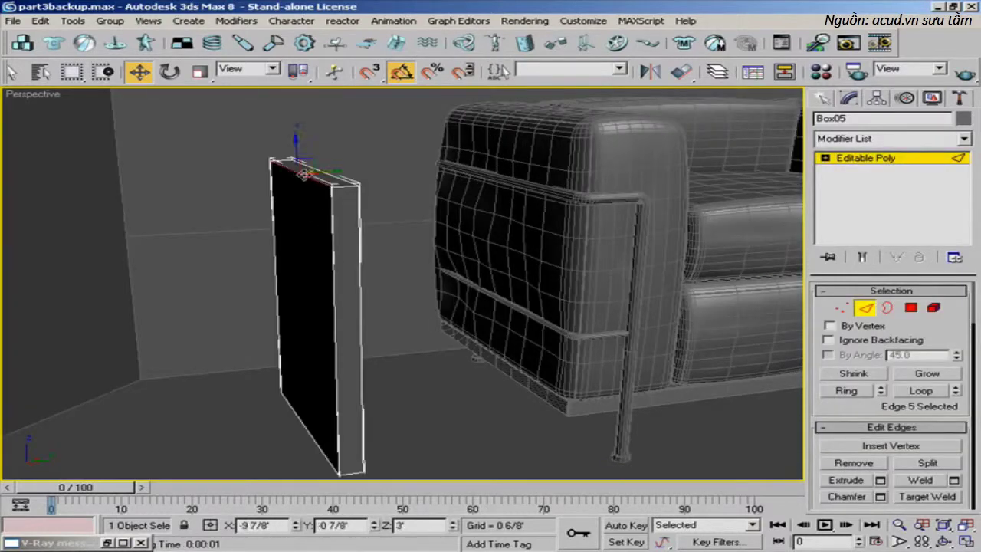
left_click(847, 392)
left_click_drag(948, 414, 925, 317)
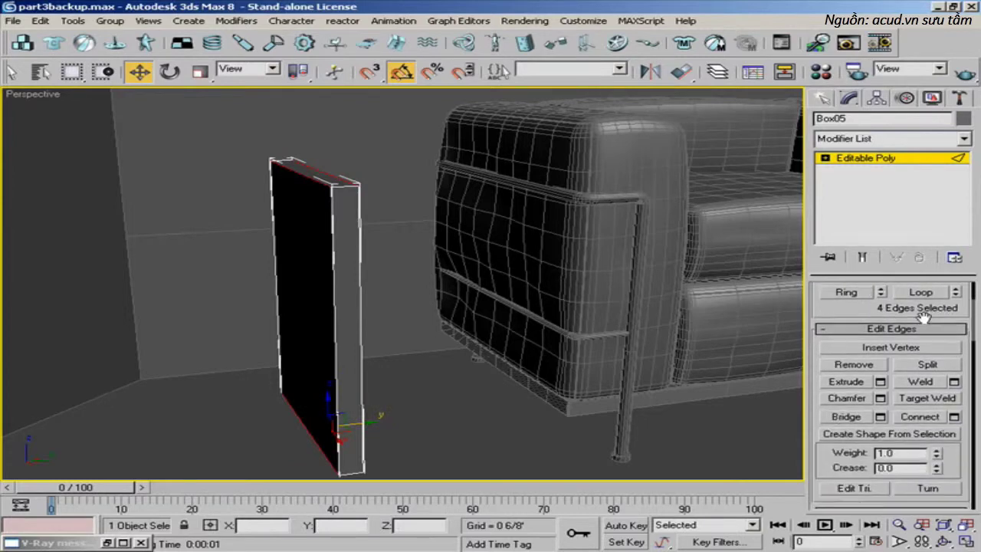
- Connect the selected edges with 2 segments and a pinch of -65, forming a narrow vertical strip down the middle of the box
left_click(954, 417)
middle_click_drag(521, 402, 657, 324, "alt")
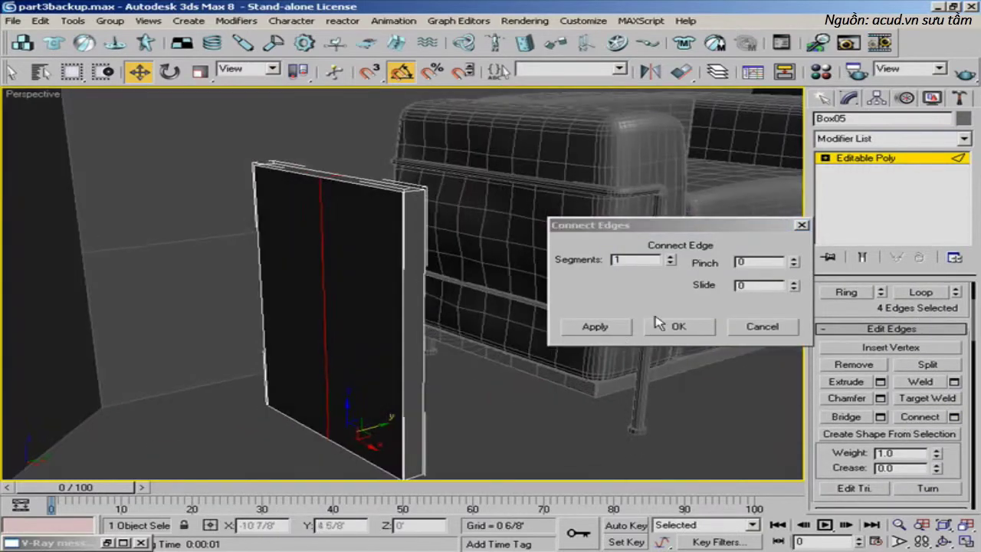
left_click(671, 257)
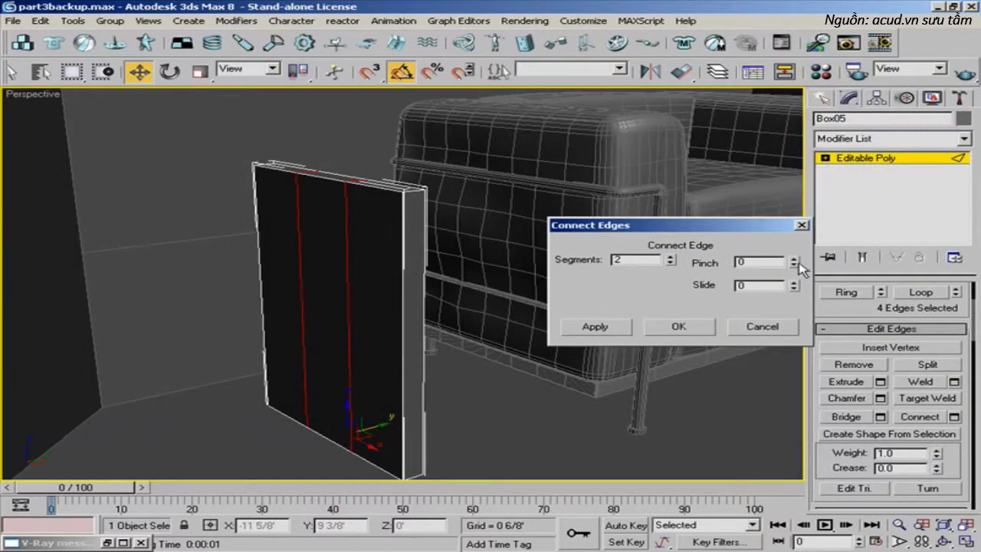
left_click_drag(797, 263, 795, 363)
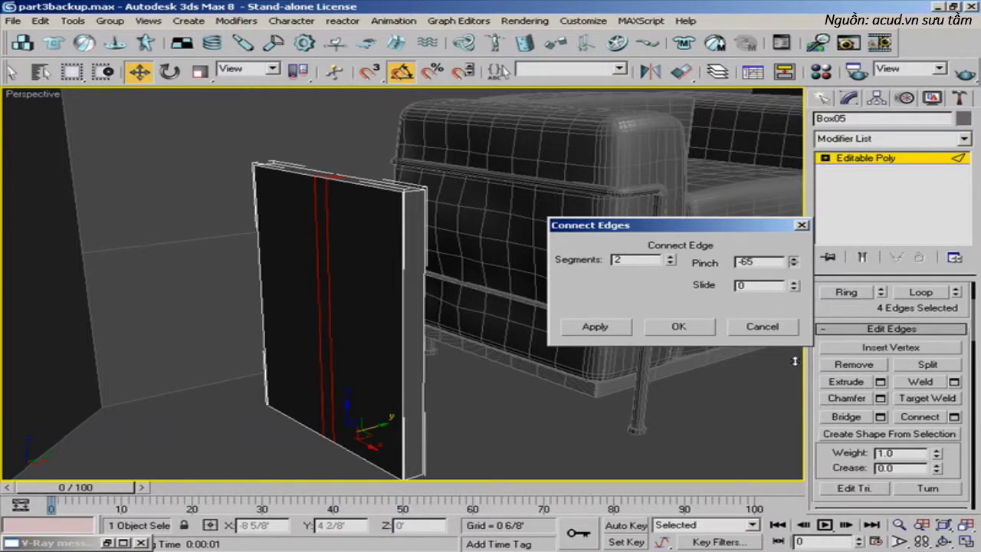
middle_click_drag(412, 261, 395, 268, "alt")
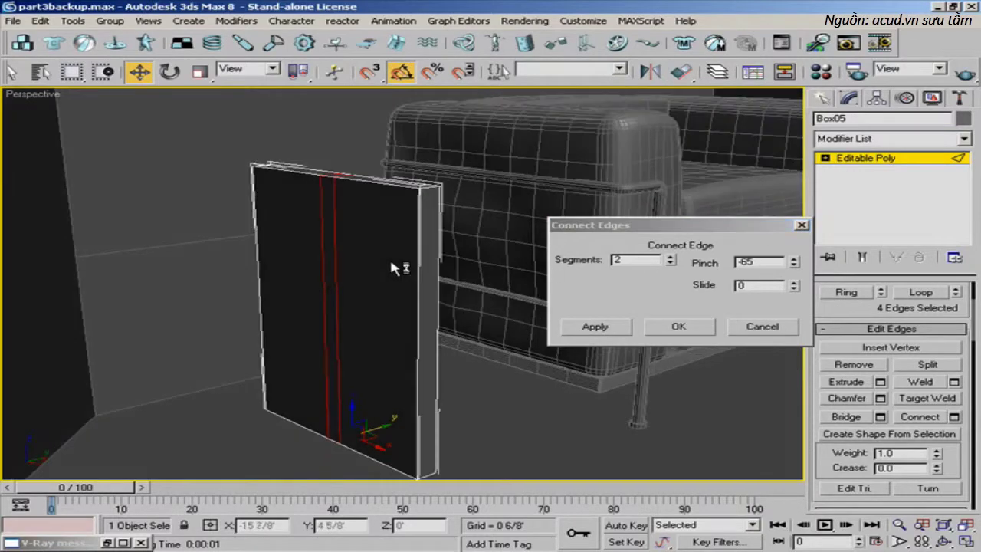
left_click(674, 328)
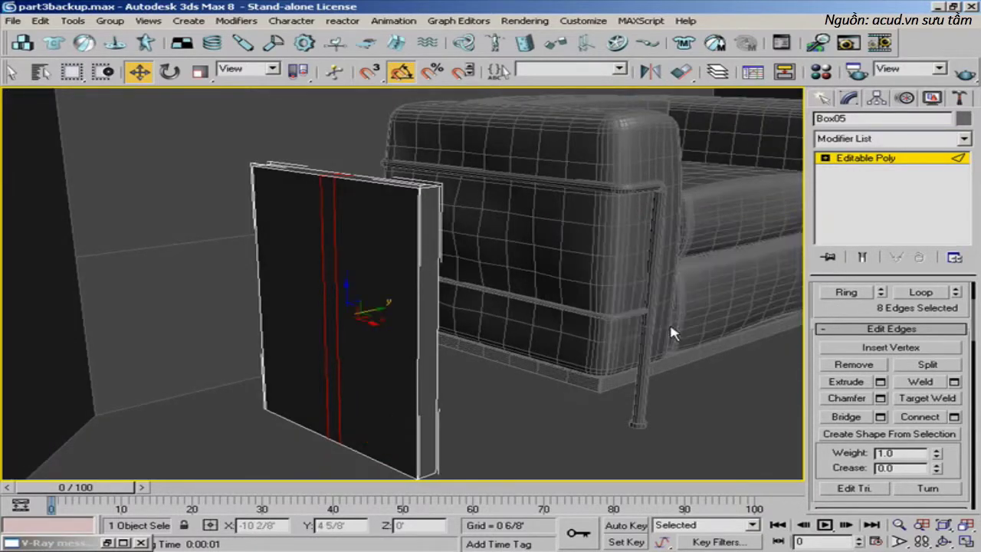
left_click(257, 256)
left_click(847, 294)
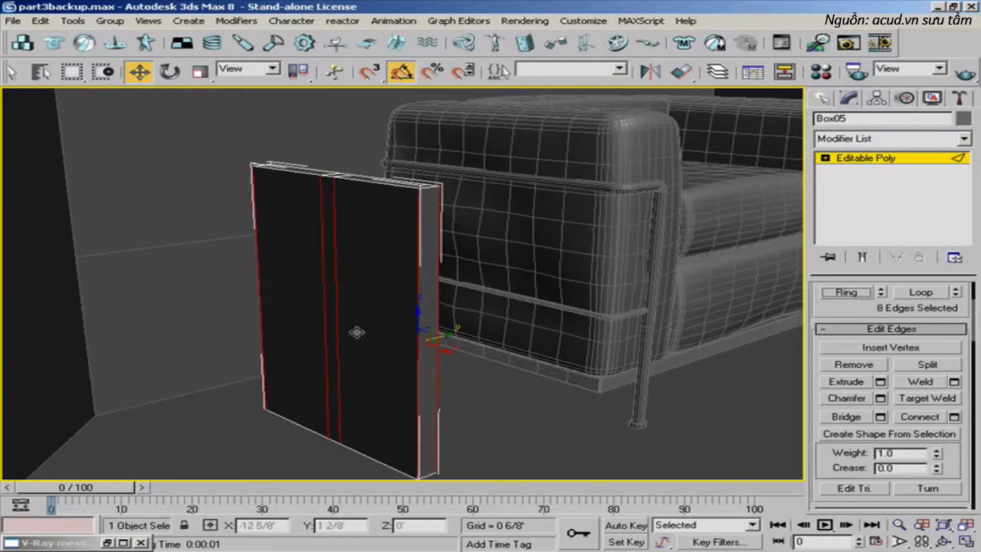
left_click(954, 417)
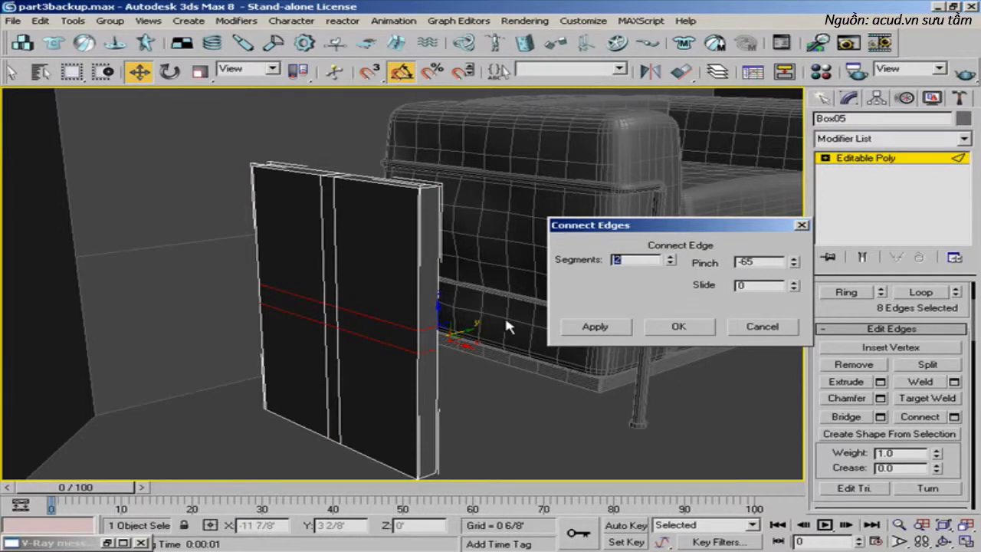
left_click(762, 327)
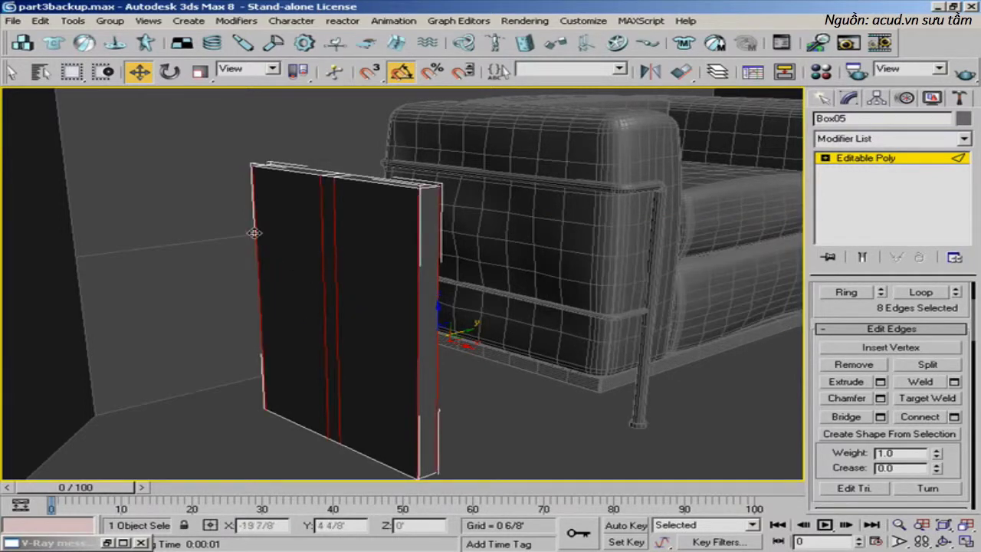
- Connect the four vertical edges on the face turned away from the armchair with 2 segments and raise the new edges by 0 2/8'
left_click(259, 256)
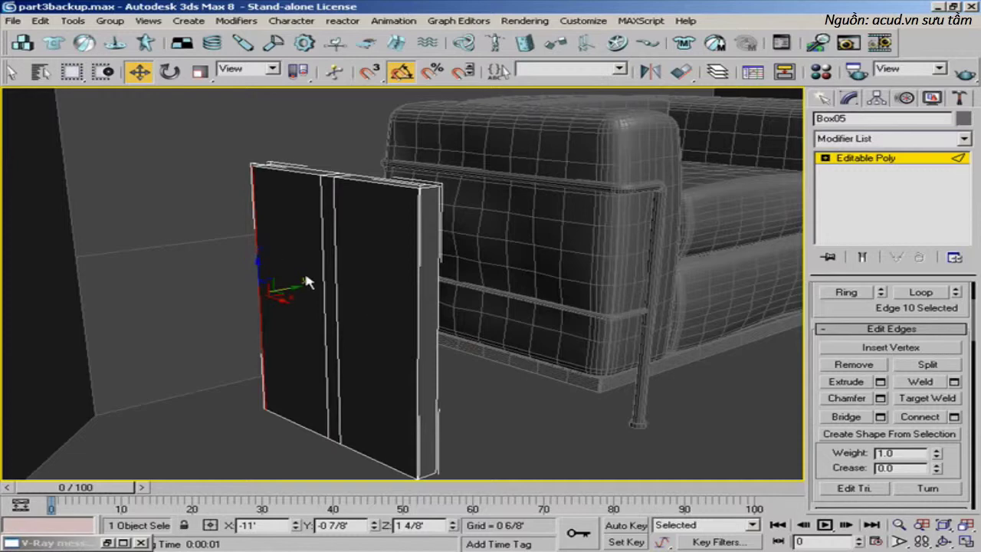
left_click(322, 260, "ctrl")
left_click(332, 261, "ctrl")
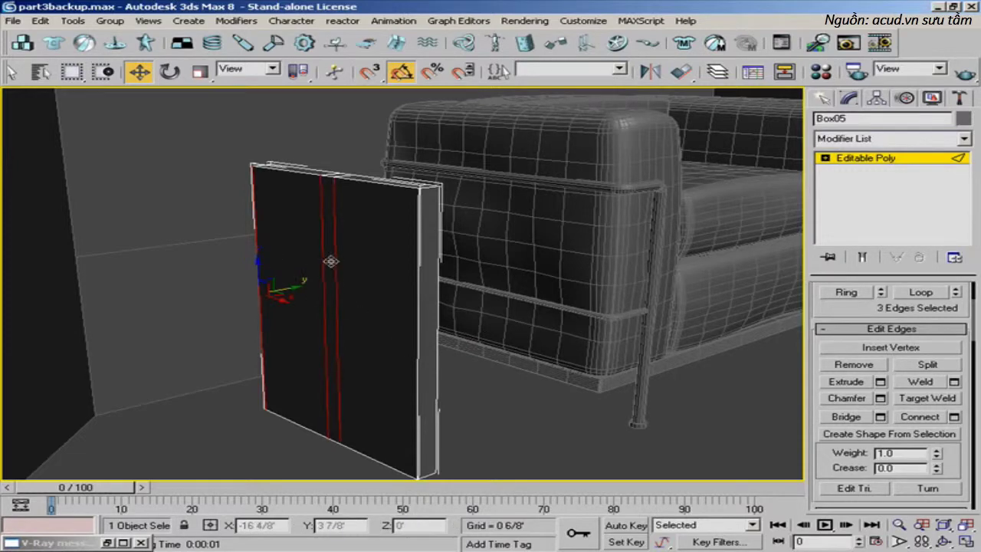
left_click(416, 286, "ctrl")
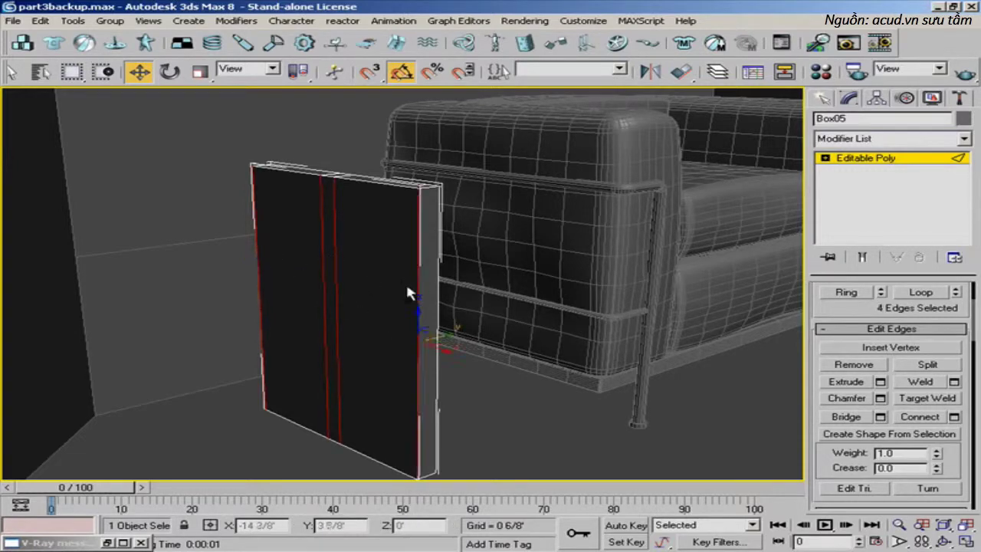
left_click(954, 417)
type("2")
left_click(699, 328)
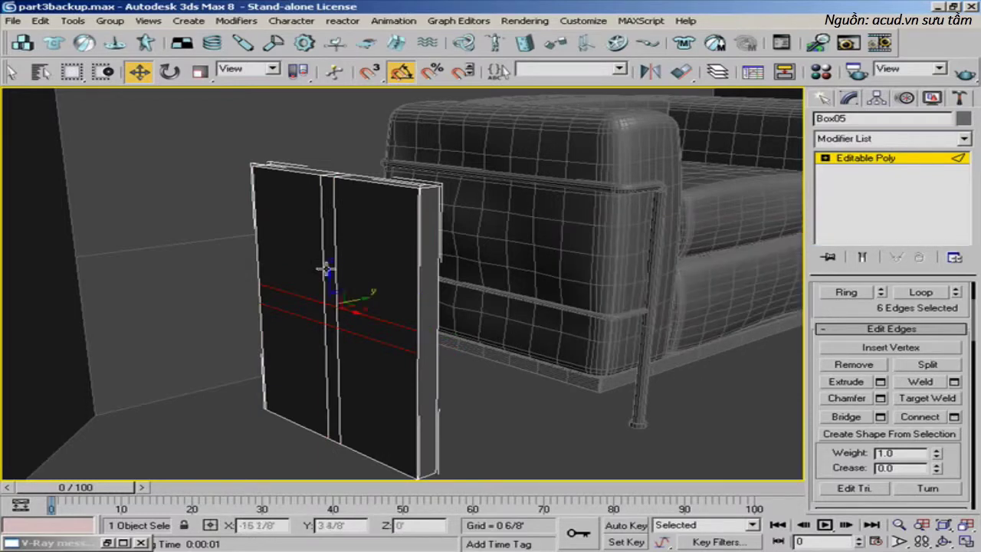
left_click_drag(333, 279, 336, 247)
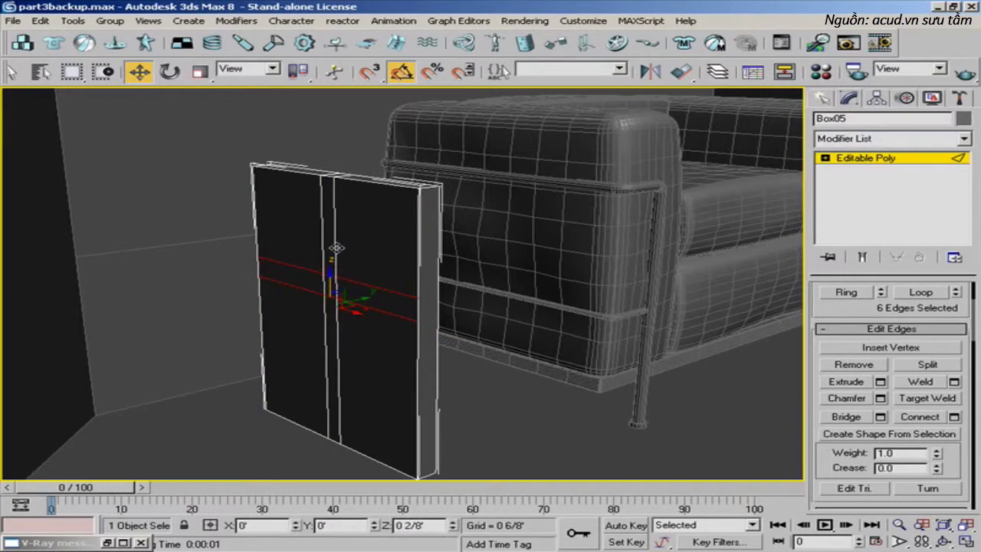
- Connect the four vertical edges on the face toward the armchair with 2 segments and lower the new edges toward the box's base
middle_click_drag(430, 279, 324, 274, "alt")
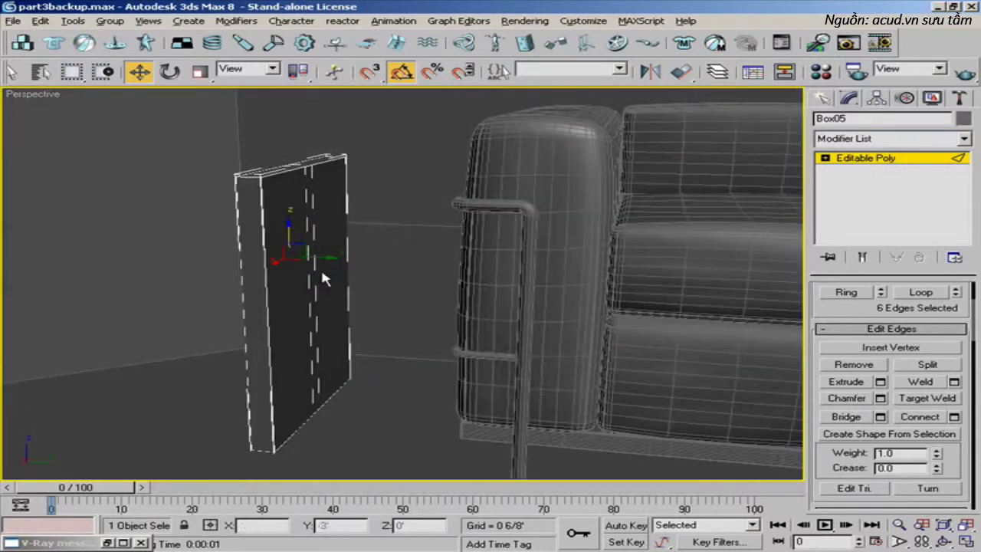
left_click(269, 305)
left_click(311, 299, "ctrl")
left_click(307, 294, "ctrl")
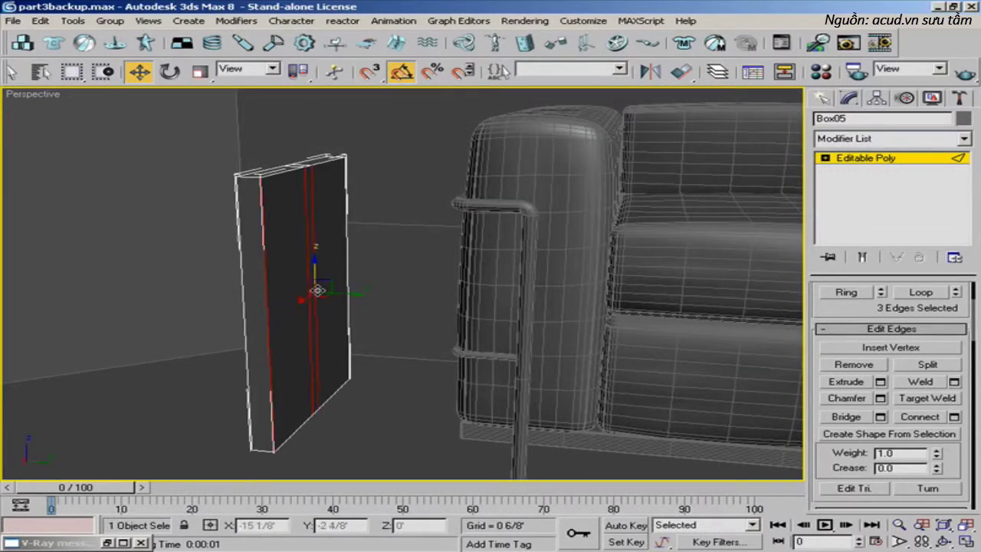
left_click(350, 277, "ctrl")
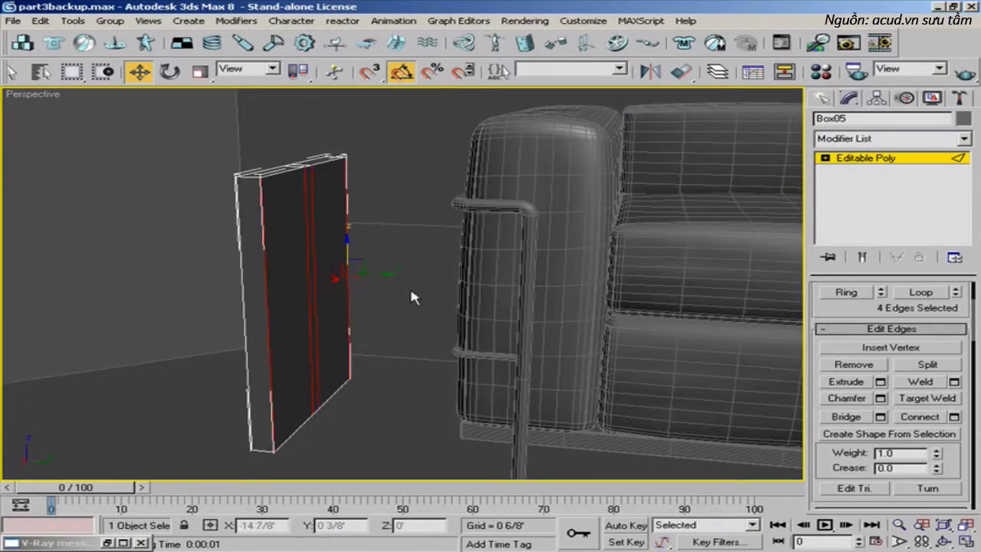
left_click(955, 416)
left_click(686, 329)
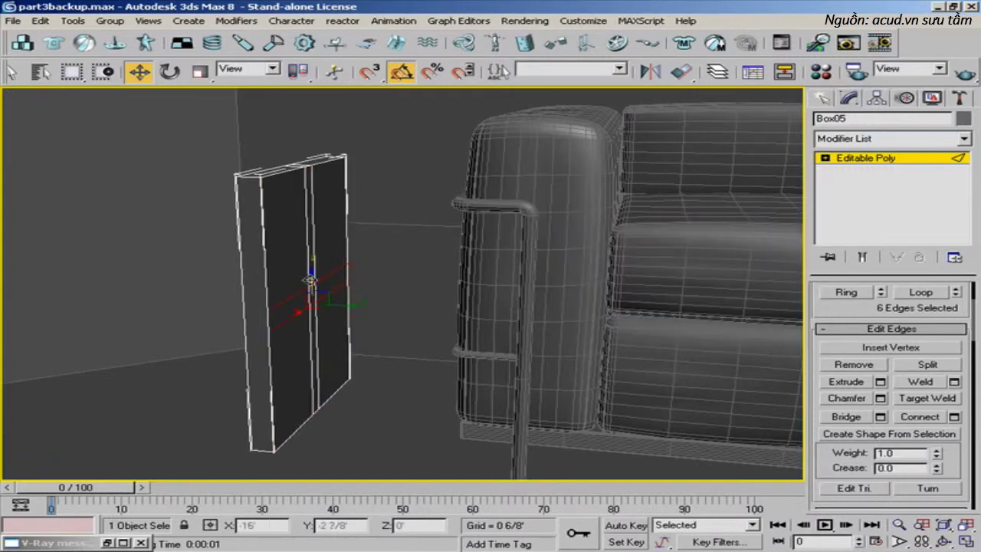
left_click_drag(309, 281, 342, 310)
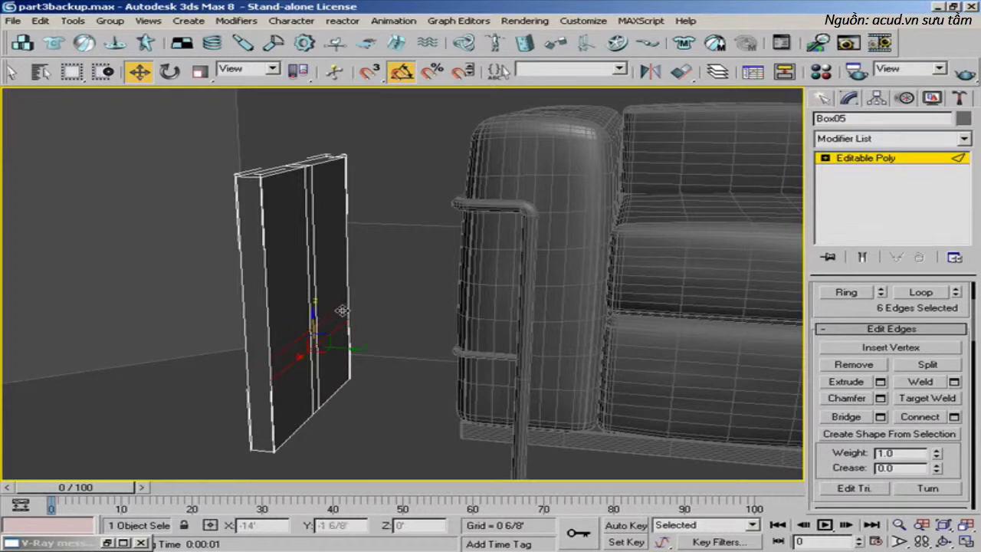
- Select the five polygons forming the cross of narrow strips on the box face turned away from the armchair
middle_click_drag(342, 310, 394, 307, "alt")
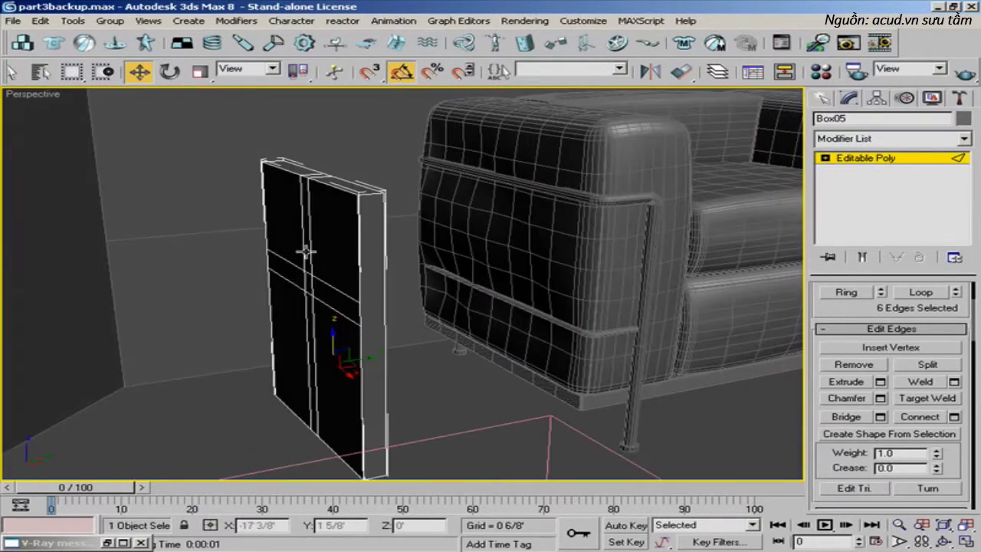
left_click(826, 157)
left_click(863, 206)
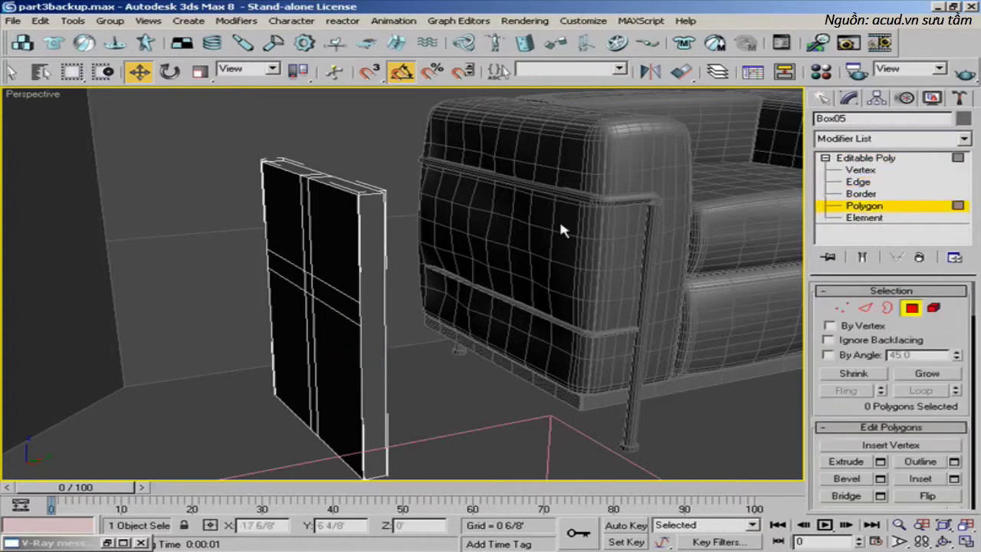
middle_click_drag(559, 230, 424, 232, "alt")
left_click(313, 234)
left_click(317, 282)
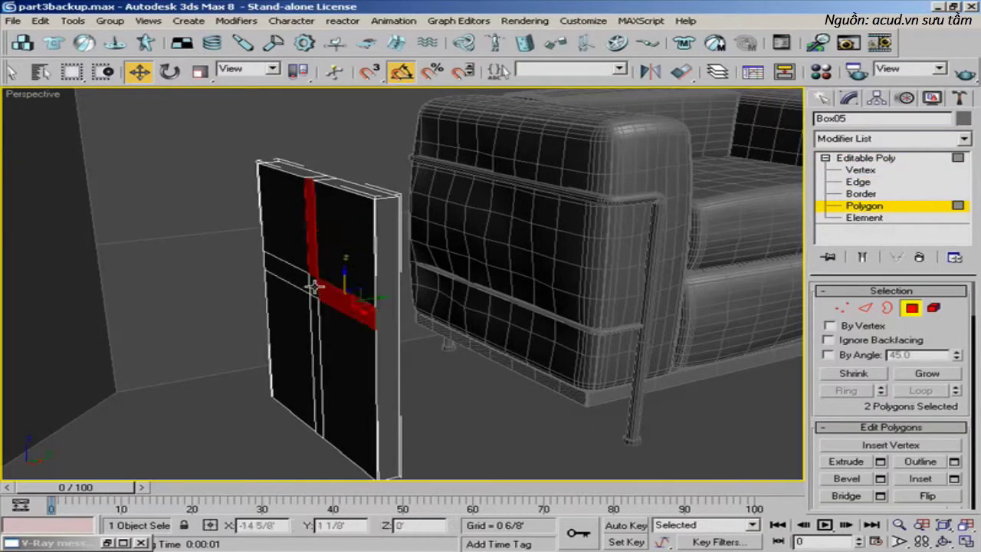
left_click(311, 227, "ctrl")
left_click(317, 315, "ctrl")
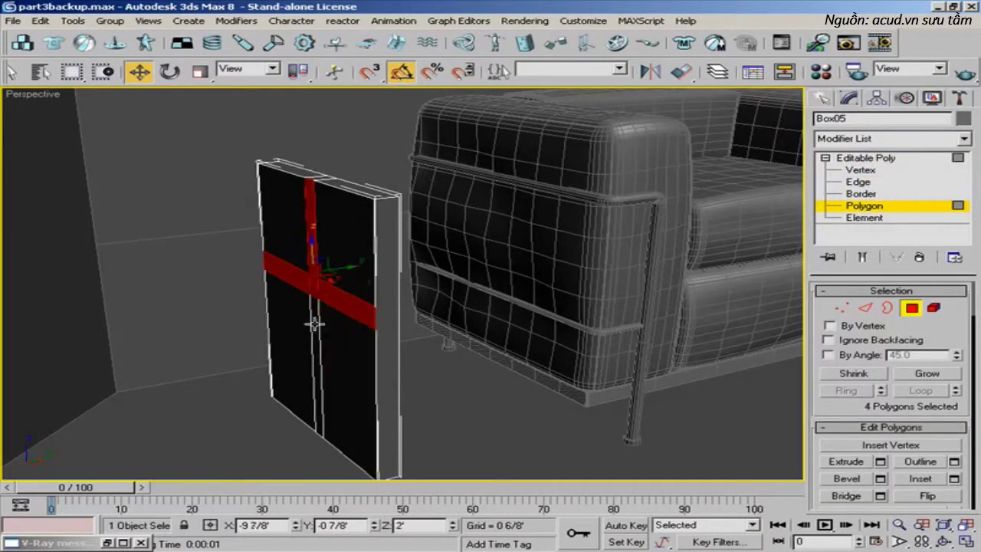
- Add the five polygons of the lower cross on the face toward the armchair to the polygon selection
middle_click_drag(366, 284, 322, 268, "alt")
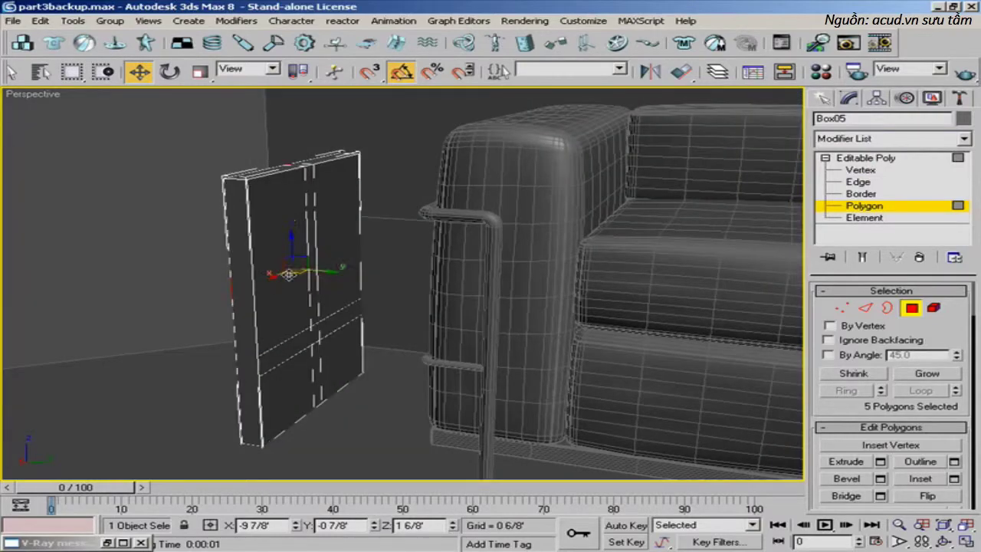
left_click(314, 242, "ctrl")
left_click(335, 322, "ctrl")
left_click(314, 335, "ctrl")
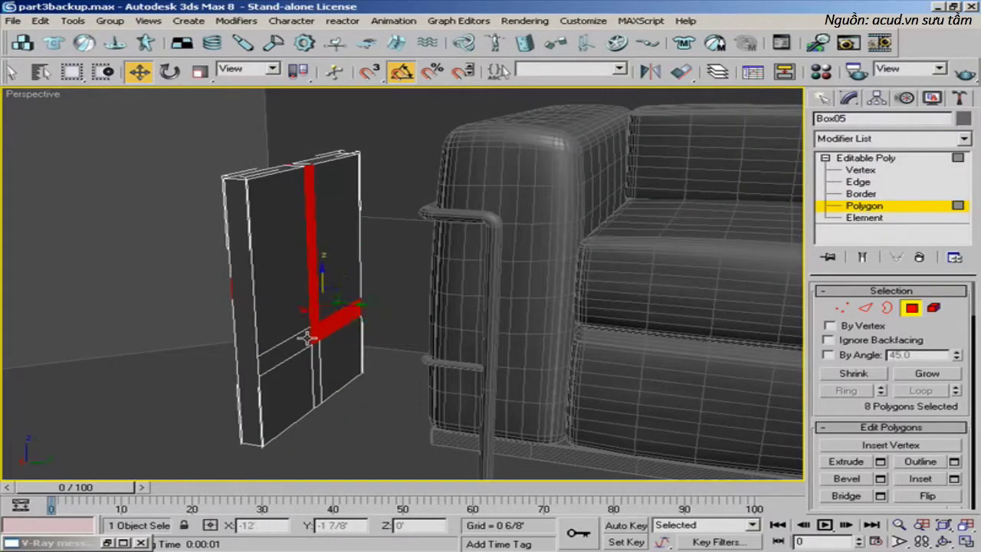
left_click(303, 341, "ctrl")
left_click(315, 360, "ctrl")
- Extrude the ten selected cross polygons as a group by 0 6/8', forming uprights and shelves on both sides
middle_click_drag(317, 316, 357, 310, "alt")
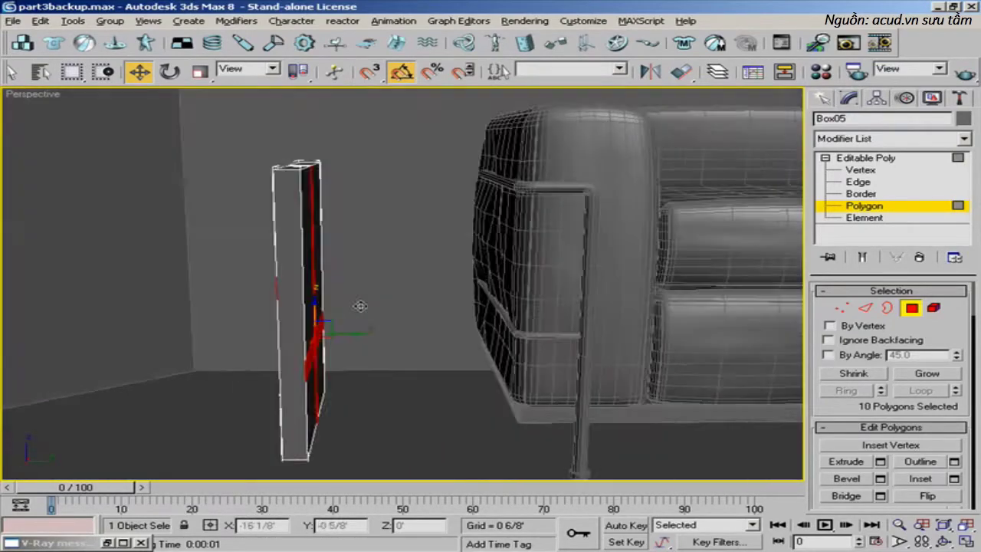
left_click(880, 461)
middle_click_drag(460, 337, 514, 348, "alt")
middle_click_drag(429, 305, 529, 299, "alt")
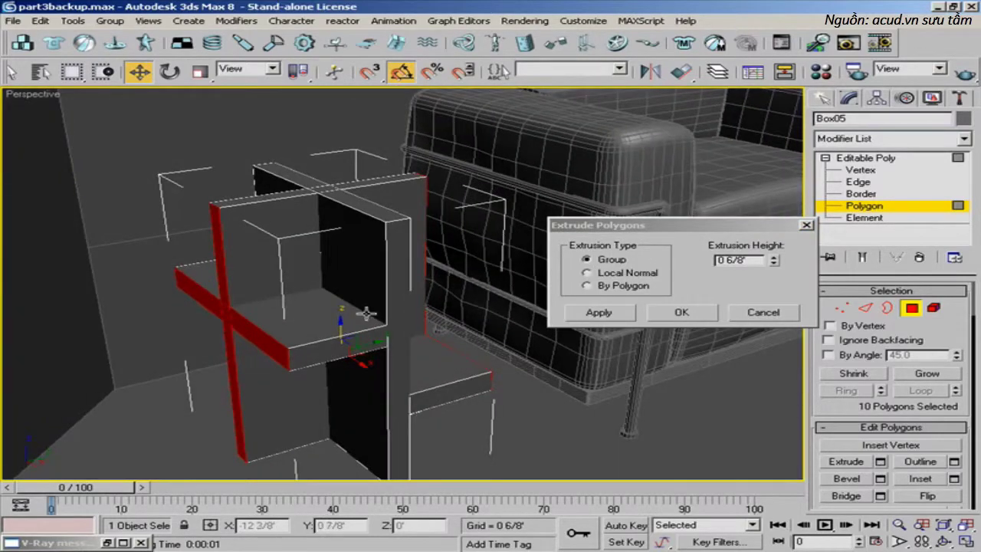
middle_click_drag(366, 313, 311, 297, "alt")
scroll(313, 297, "down", 4)
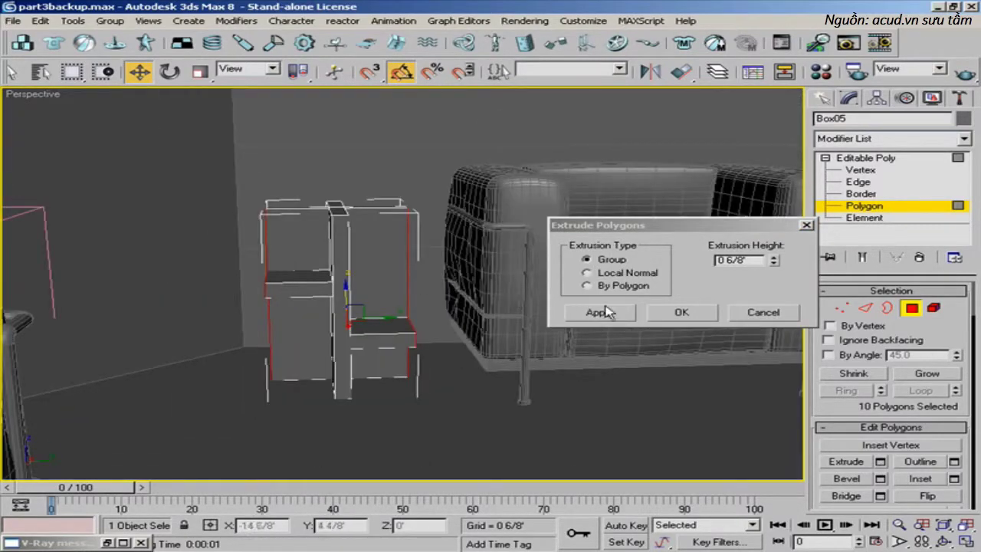
left_click(679, 313)
middle_click_drag(678, 317, 565, 309, "alt")
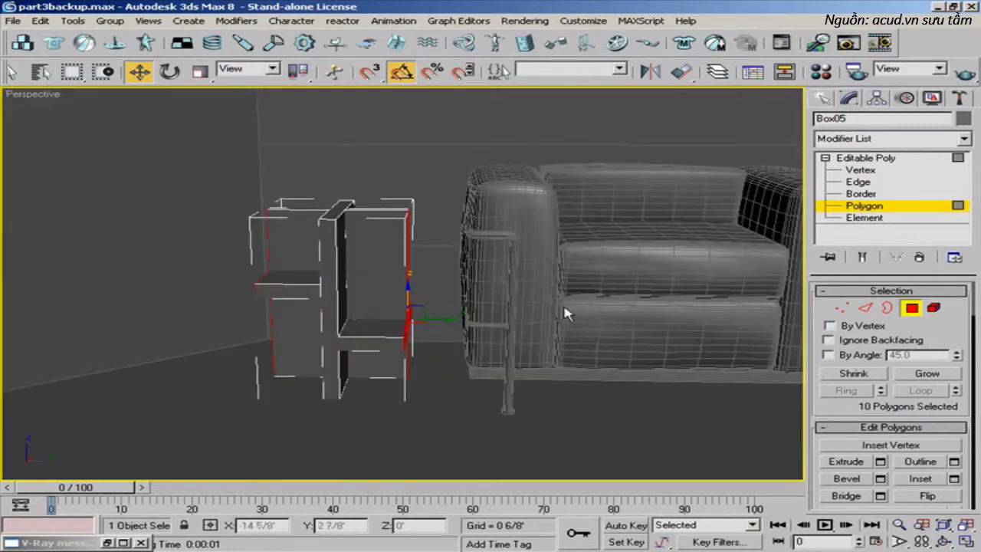
left_click(912, 308)
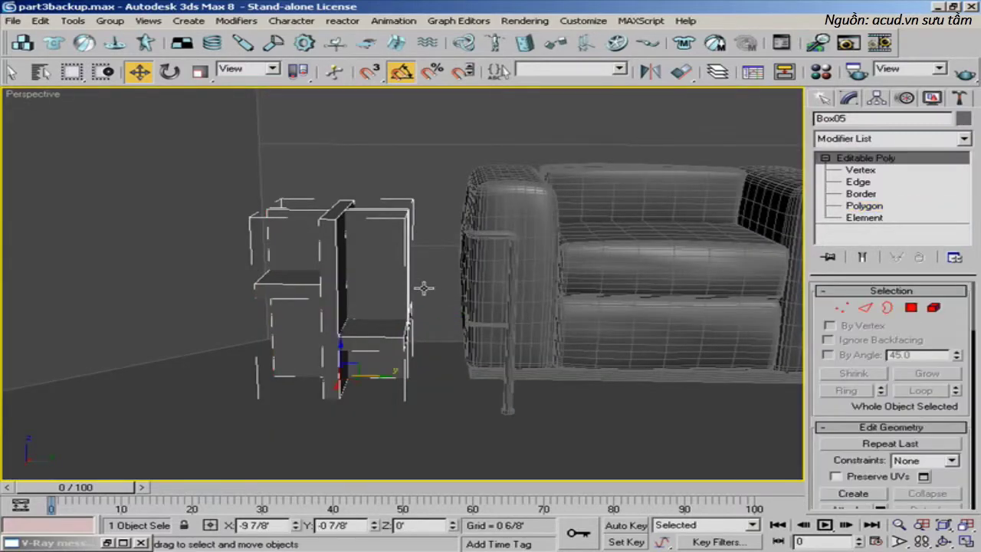
- Draw a flat box in the Top view slightly overhanging the shelf unit, about 2 2/8' long, 2 4/8' wide and 0 1/8' high
middle_click_drag(421, 285, 403, 334)
left_click_drag(374, 350, 367, 353)
middle_click_drag(395, 317, 446, 351, "alt")
key("alt+w")
right_click(296, 208)
key("alt+w")
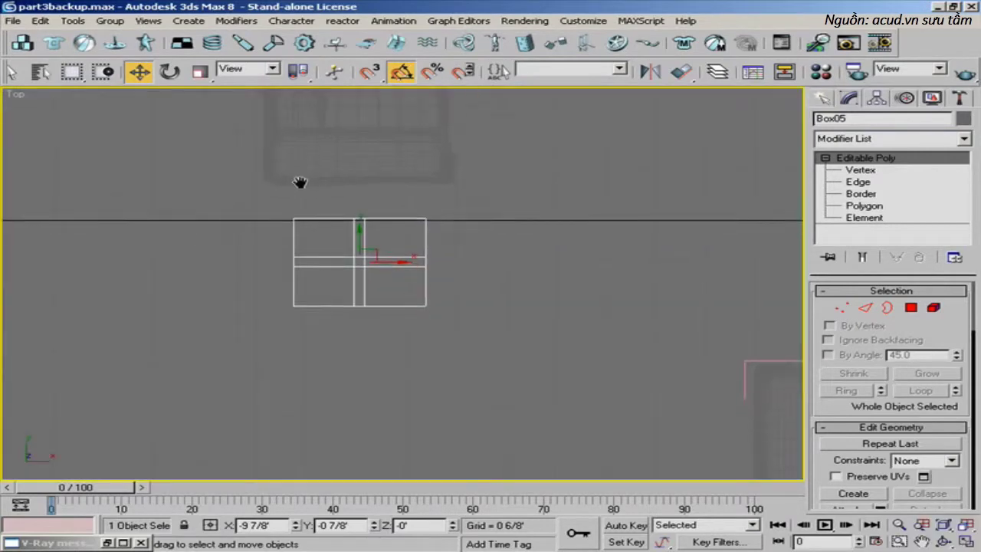
scroll(301, 186, "up", 2)
middle_click_drag(301, 186, 309, 201)
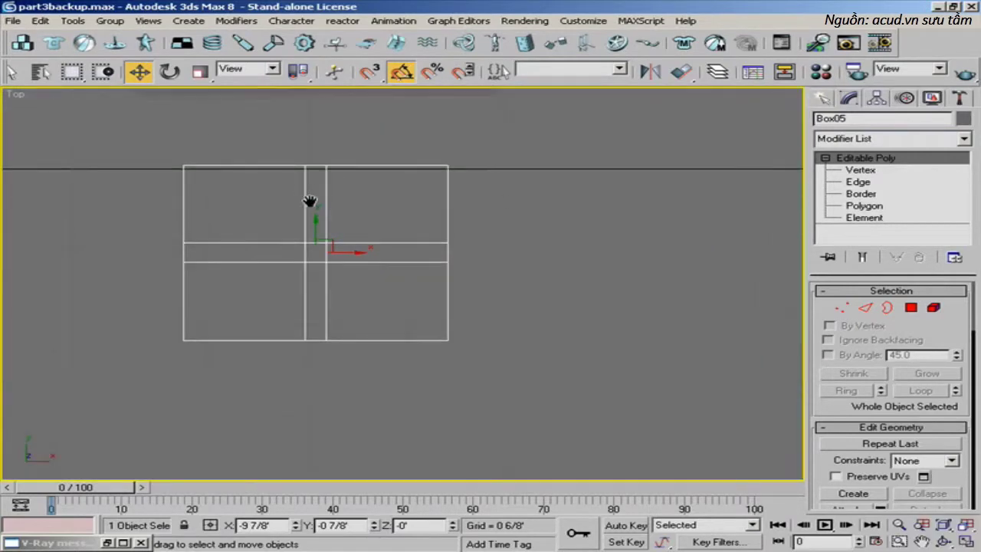
left_click(823, 98)
left_click(855, 193)
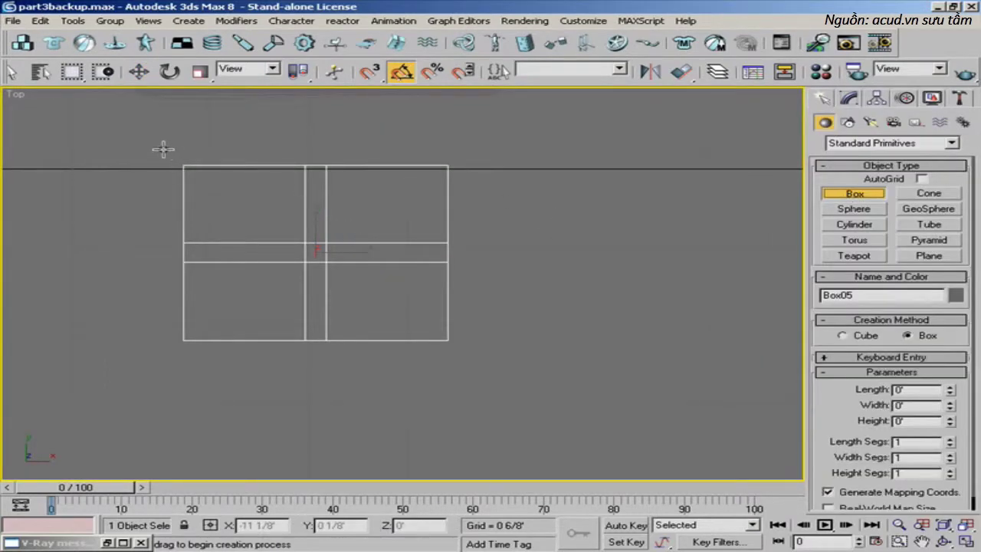
left_click_drag(163, 148, 466, 357)
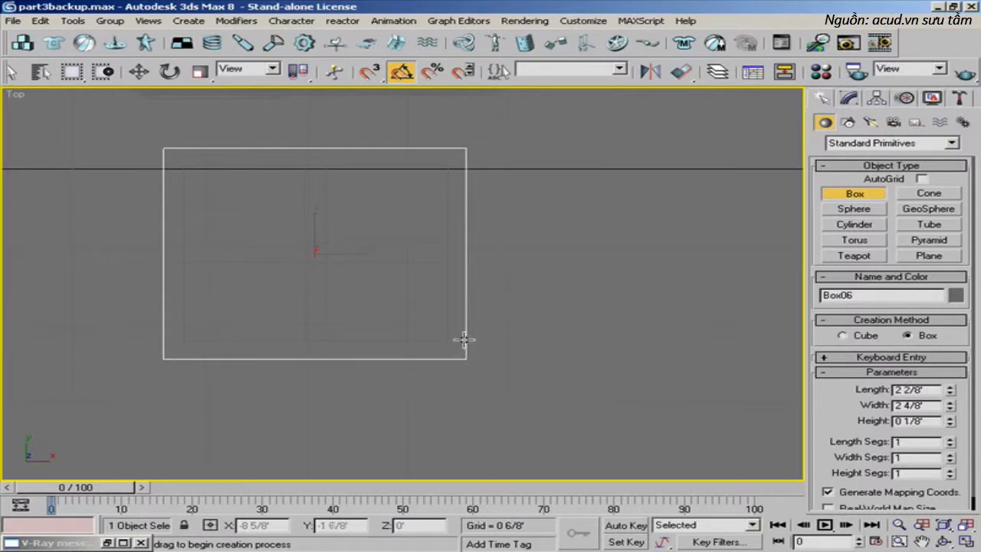
left_click(456, 331)
key("w")
- Raise the flat box from the floor to Z 3', above the top of the shelf unit
middle_click_drag(456, 332, 435, 322)
key("alt+w")
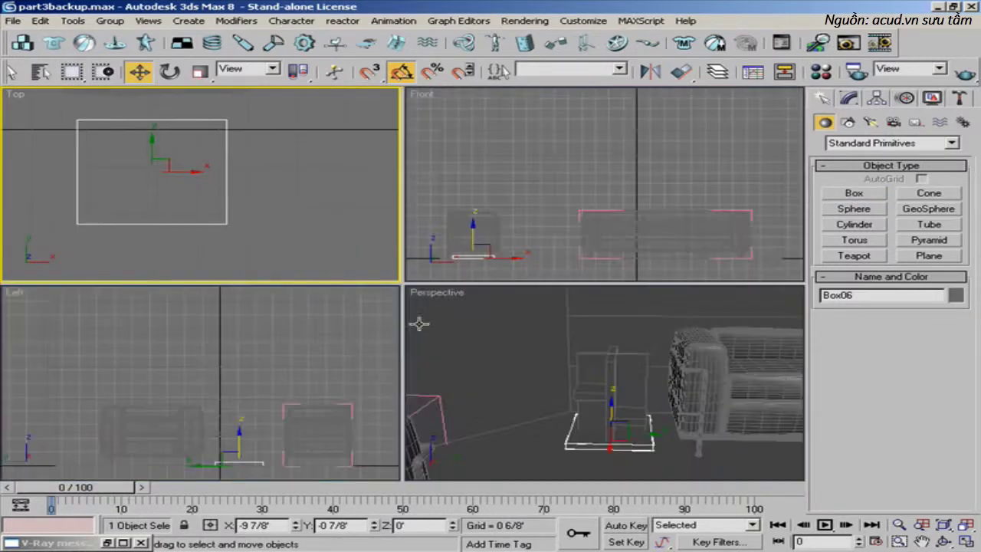
right_click(508, 420)
key("alt+w")
scroll(520, 335, "up", 2)
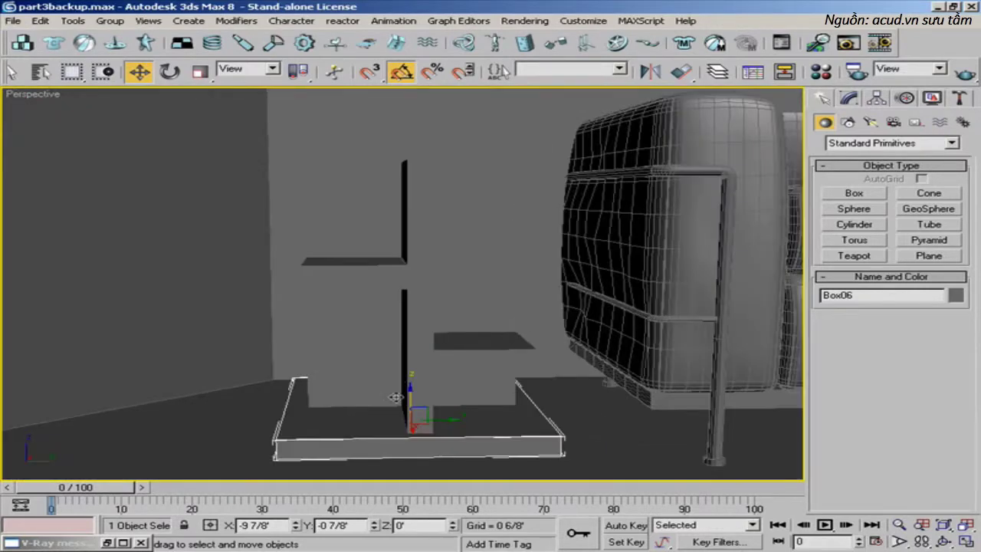
left_click_drag(395, 397, 395, 118)
scroll(396, 123, "up", 2)
middle_click_drag(393, 148, 393, 263)
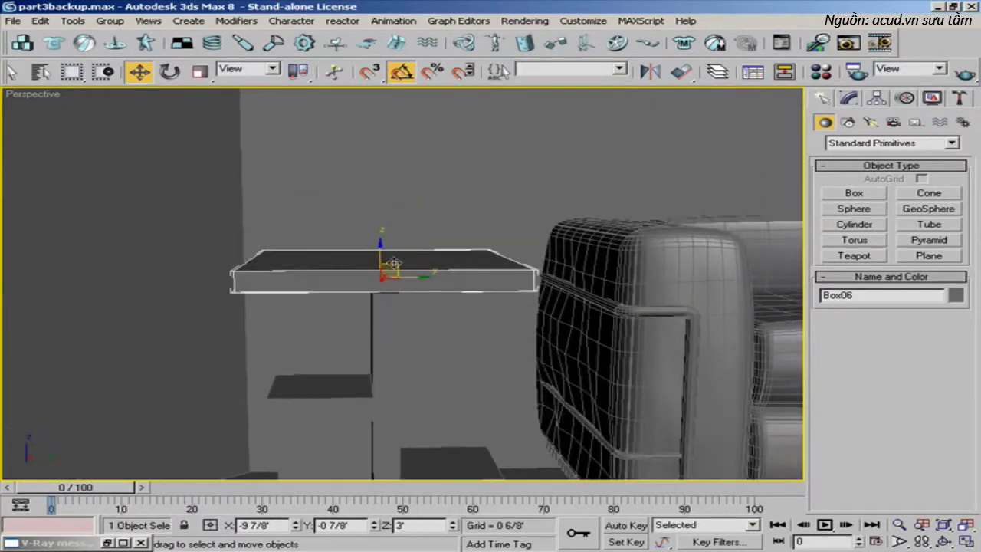
- Lower the flat box slightly to Z 2 7/8' so it rests on top of the shelf unit as a tabletop
left_click_drag(393, 262, 381, 256)
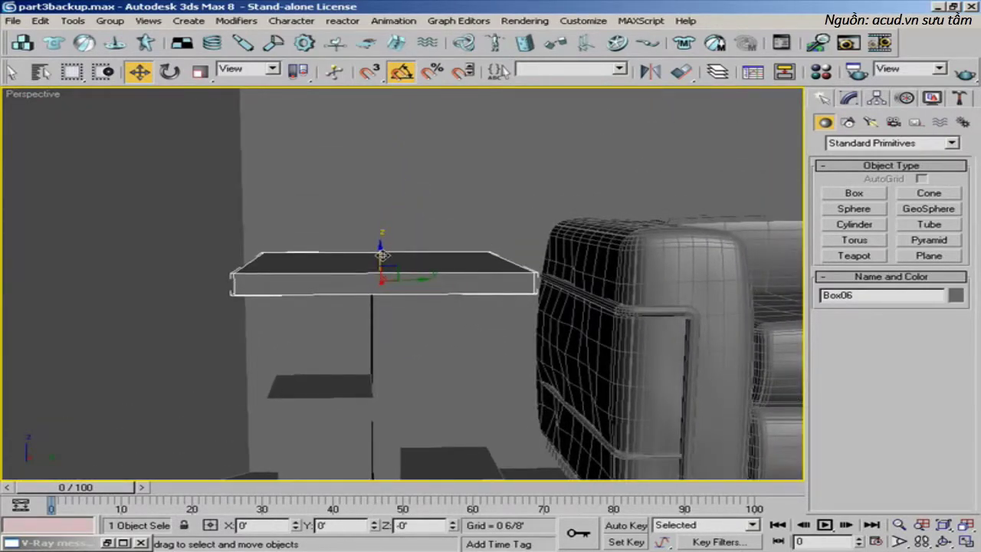
middle_click_drag(381, 255, 369, 229, "alt")
scroll(368, 230, "up", 5)
left_click_drag(312, 207, 313, 209)
middle_click_drag(313, 208, 376, 229, "alt")
- Thin the tabletop box slightly, reducing its height to about 0 1/8'
left_click(848, 98)
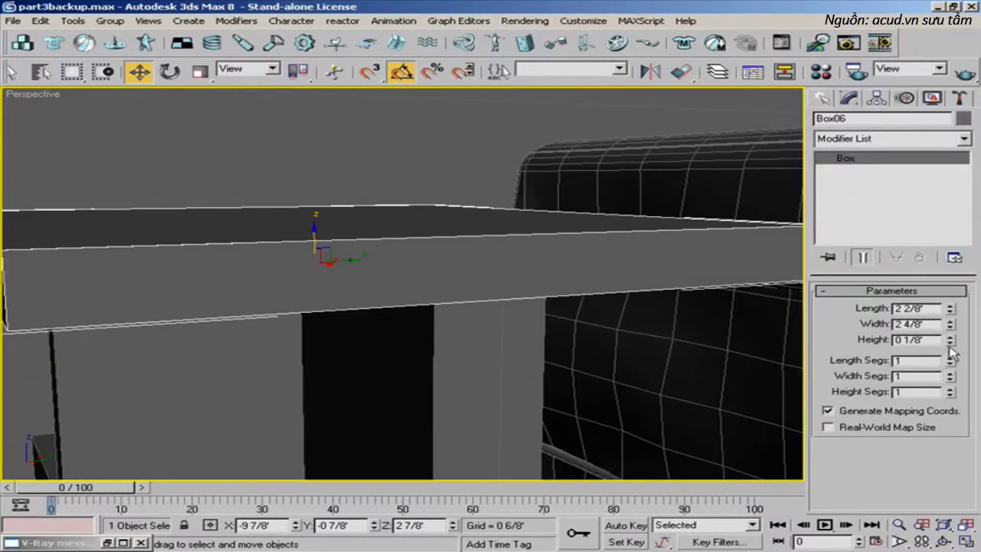
left_click_drag(952, 350, 947, 368)
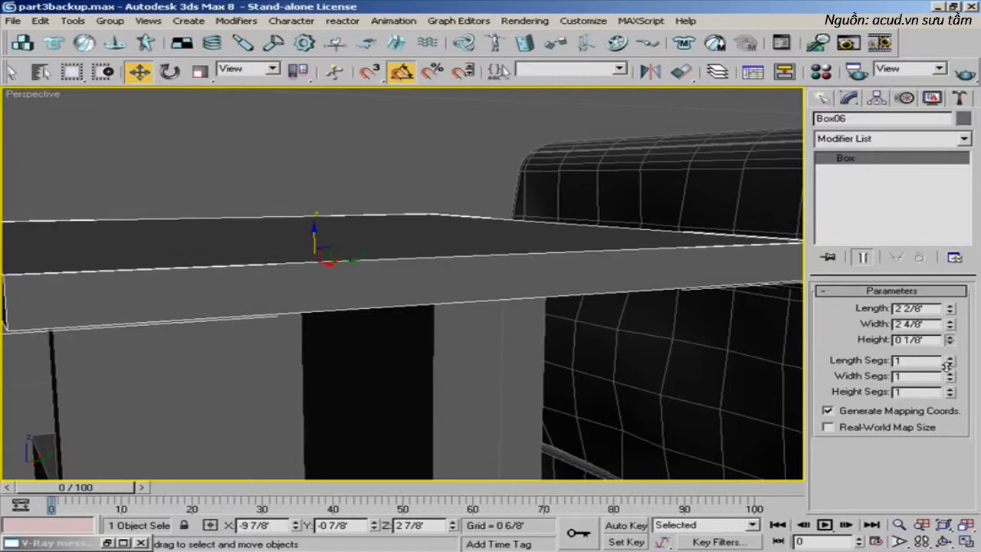
scroll(490, 280, "down", 10)
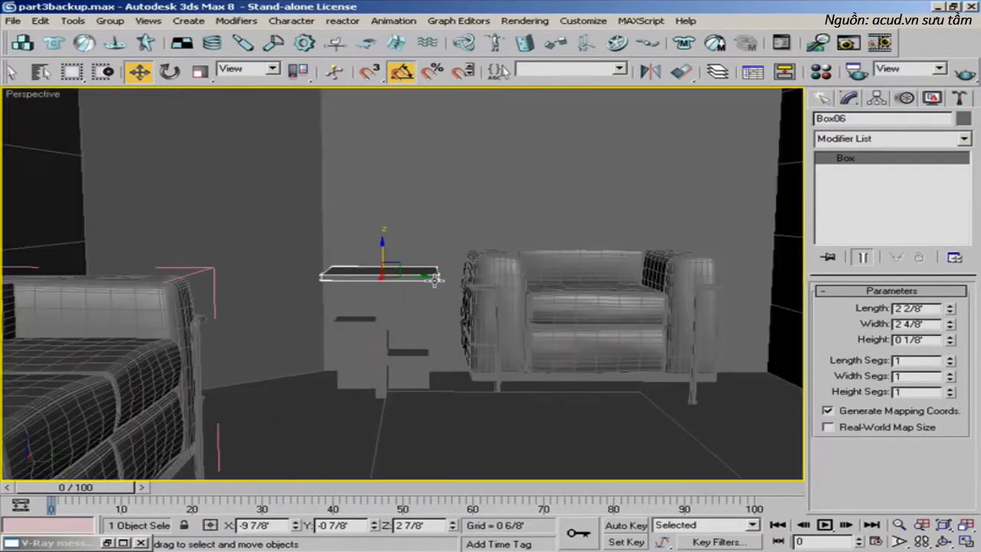
- Group the tabletop and the cross-shaped shelf unit under the name endTable
mouse_move(434, 280)
middle_mouse_down("alt")
mouse_move(447, 164)
mouse_move(445, 270)
middle_mouse_up("alt")
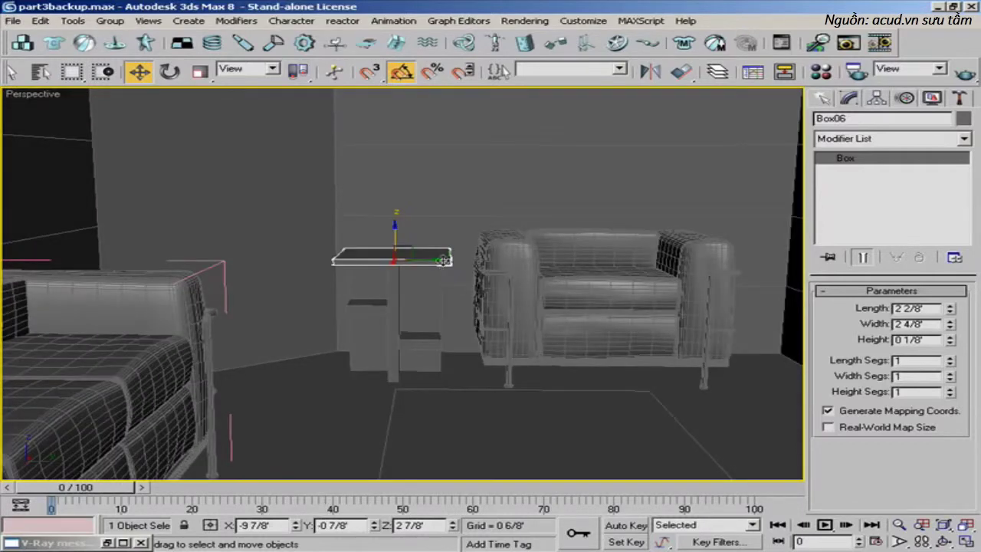
scroll(444, 261, "up", 2)
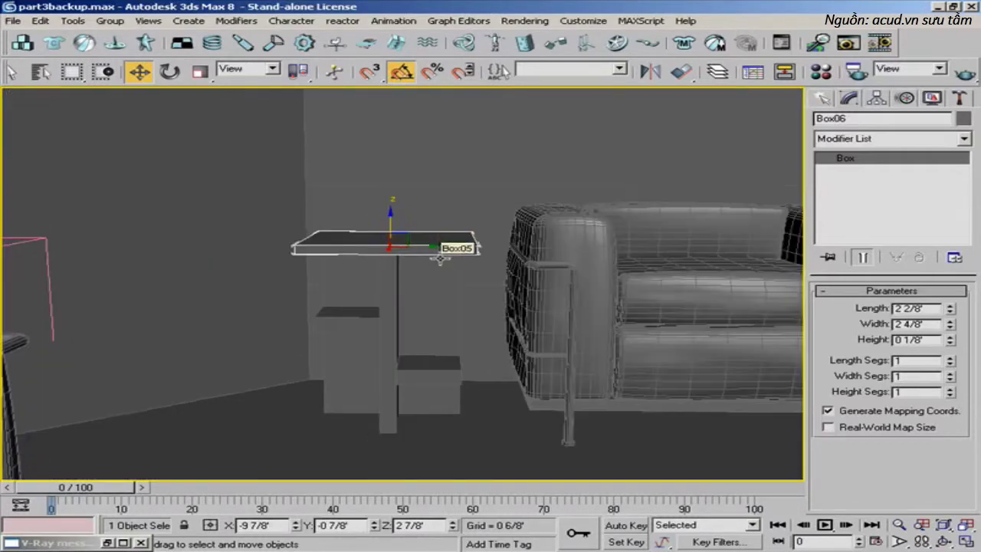
left_click(412, 295, "ctrl")
left_click(110, 21)
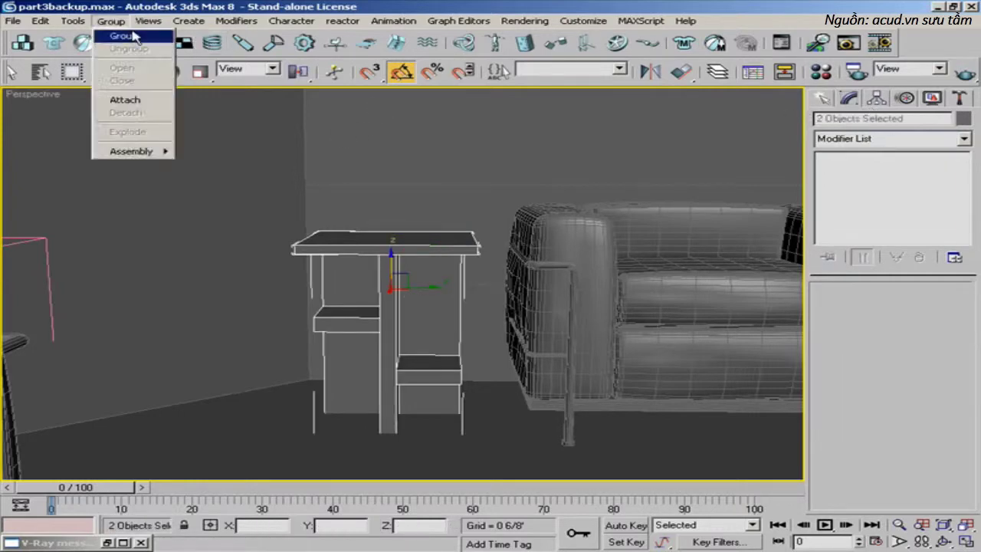
left_click(123, 36)
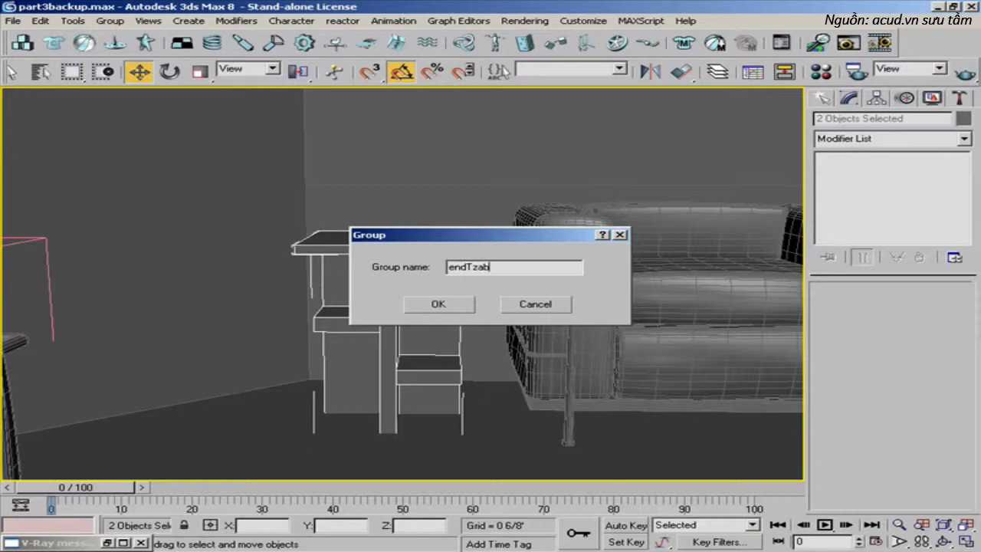
key("Return")
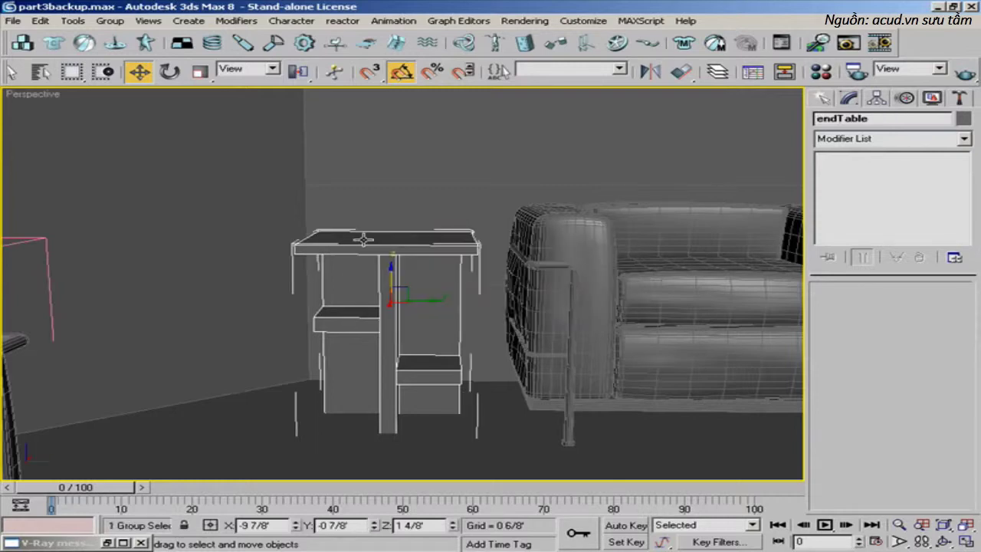
- Examine the side table next to the armchair from several angles and distances in the Perspective view
scroll(414, 247, "down", 1)
left_click(418, 247)
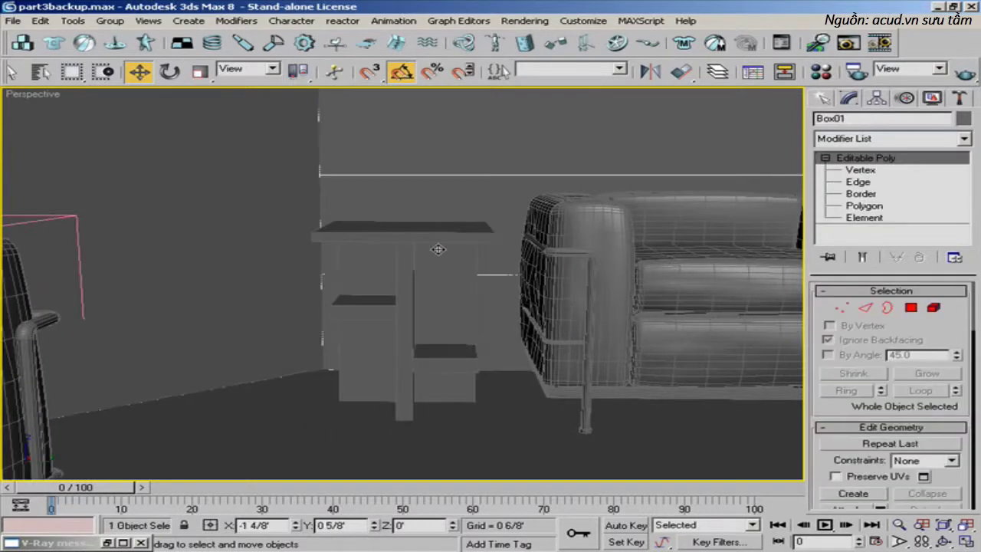
scroll(394, 252, "down", 5)
scroll(395, 251, "down", 3)
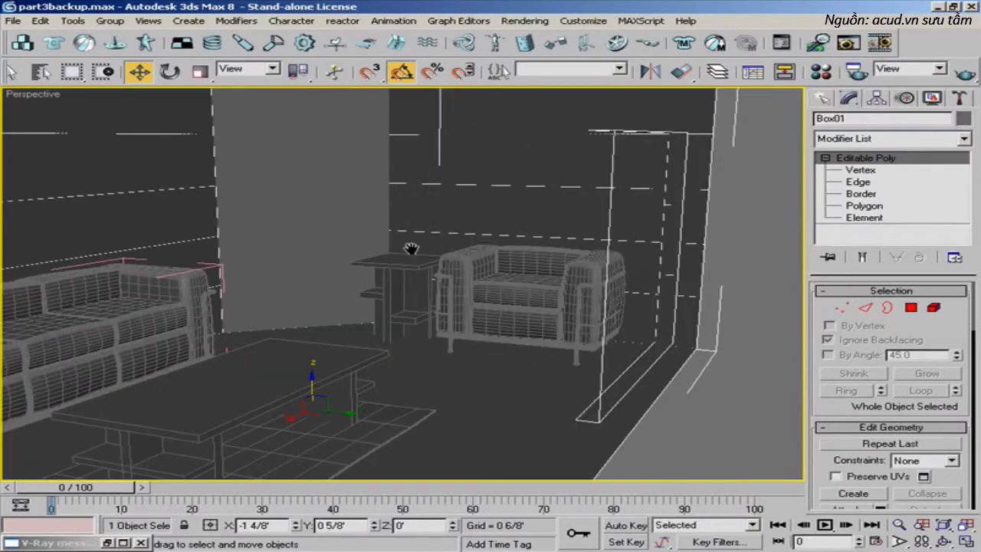
scroll(412, 249, "up", 4)
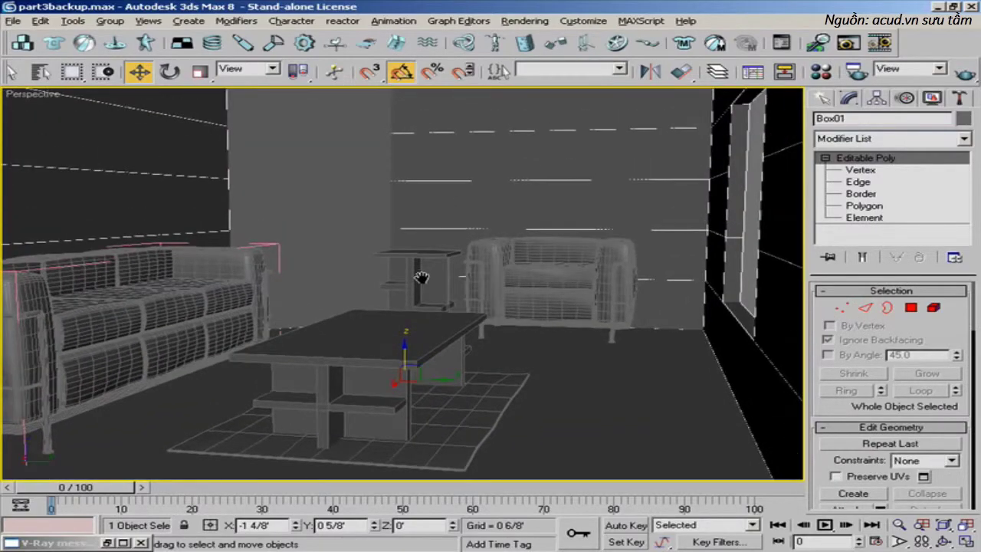
scroll(421, 277, "up", 6)
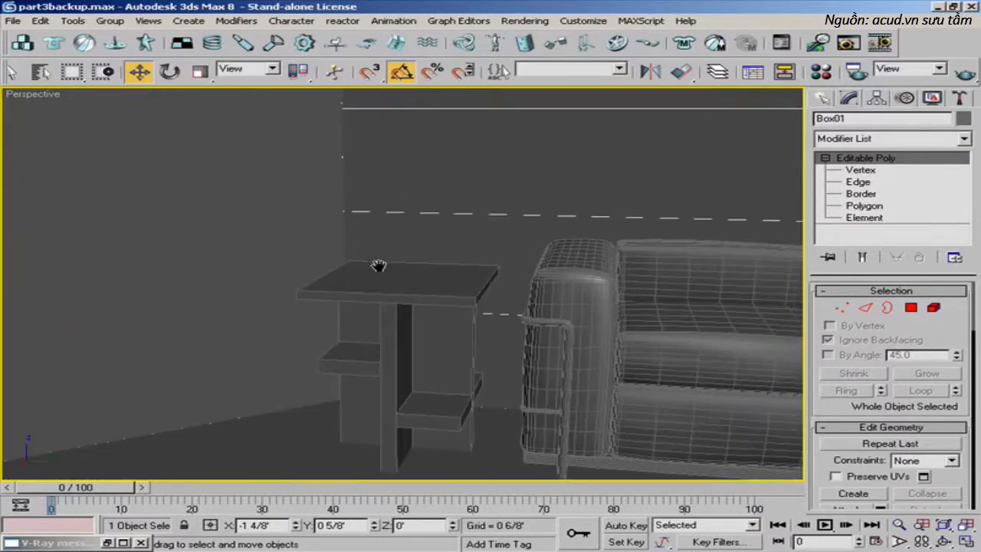
scroll(391, 263, "down", 2)
scroll(384, 263, "down", 3)
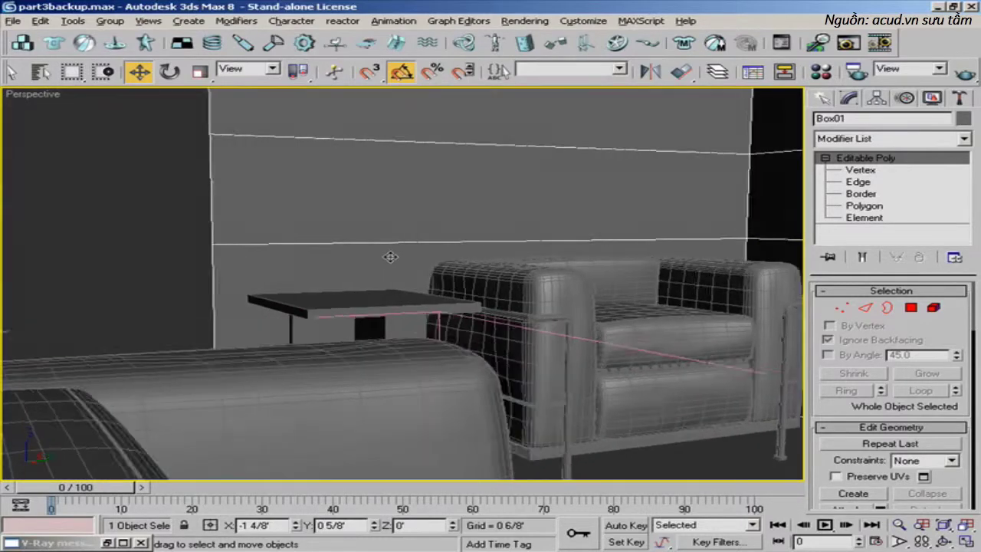
scroll(348, 253, "up", 4)
- Select the side table group and hide all other objects in the scene
key("alt+w")
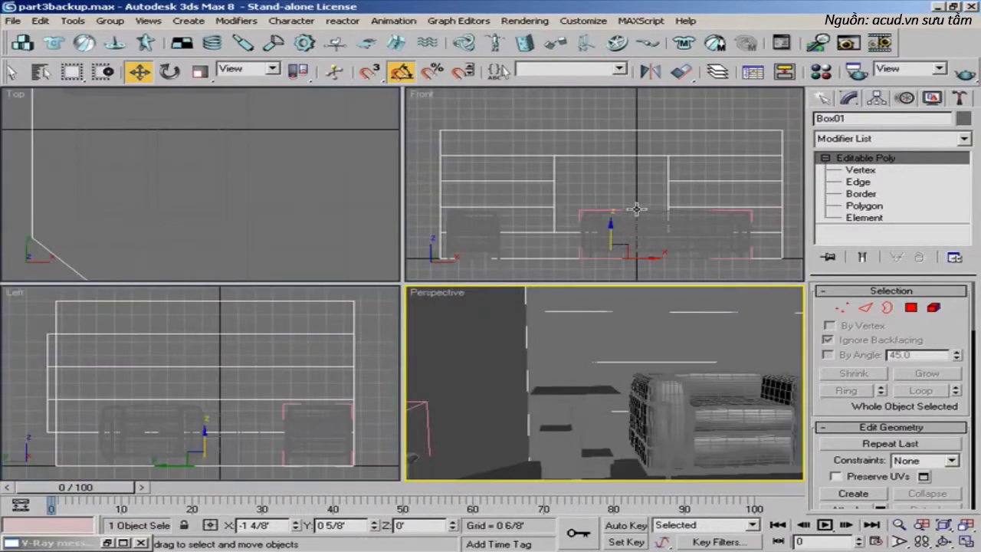
right_click(586, 212)
middle_click_drag(499, 222, 569, 202)
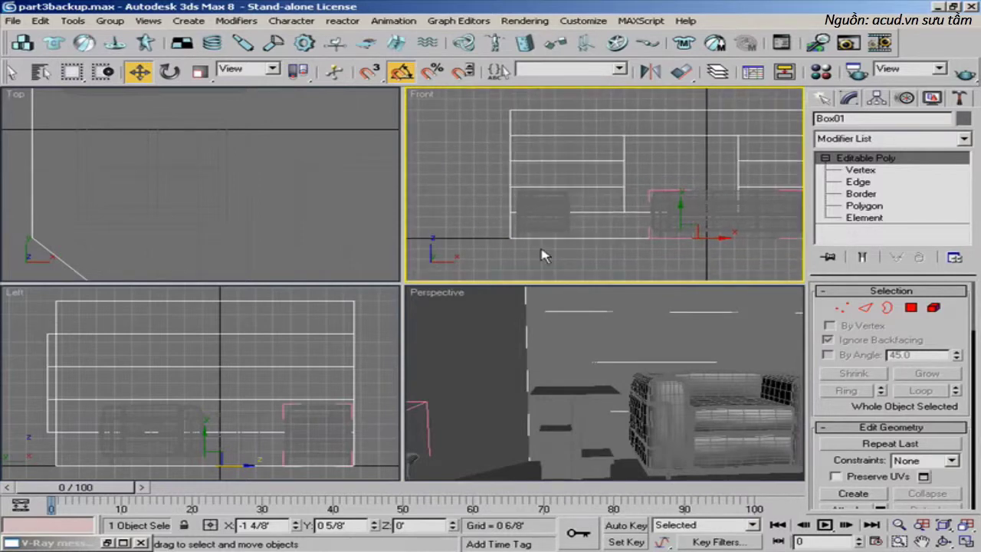
left_click(597, 398)
key("ctrl+shift+z")
right_click(594, 374)
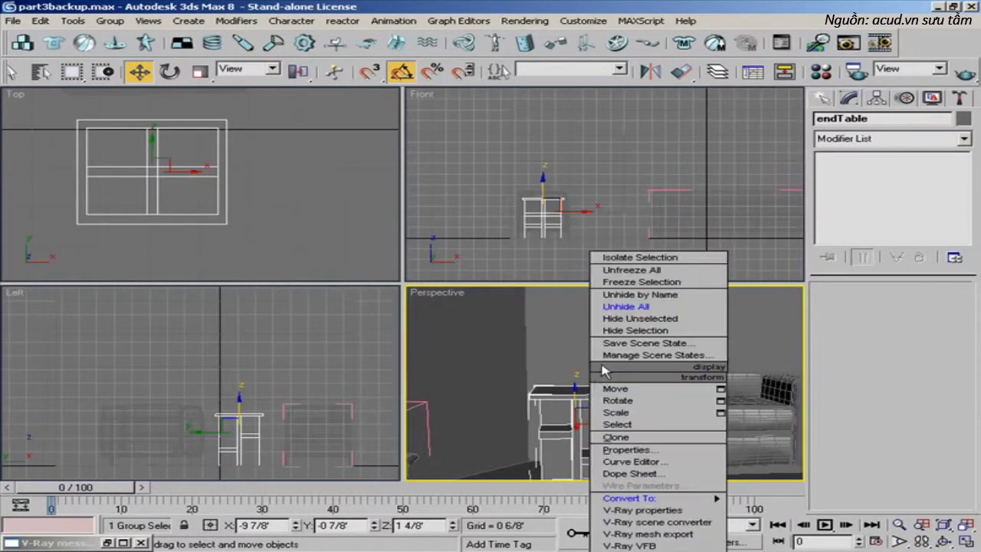
left_click(629, 318)
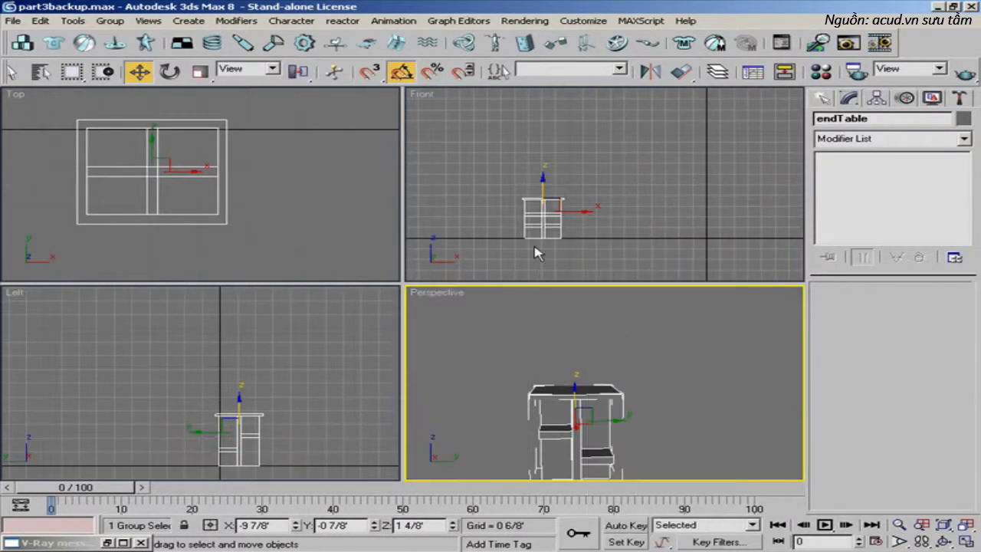
middle_click_drag(506, 218, 521, 211)
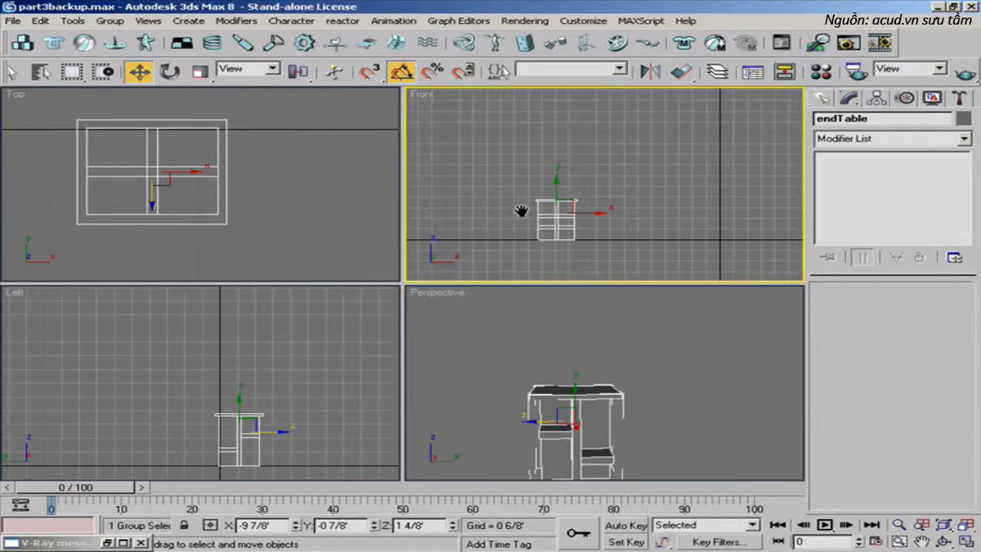
middle_click_drag(280, 360, 253, 335)
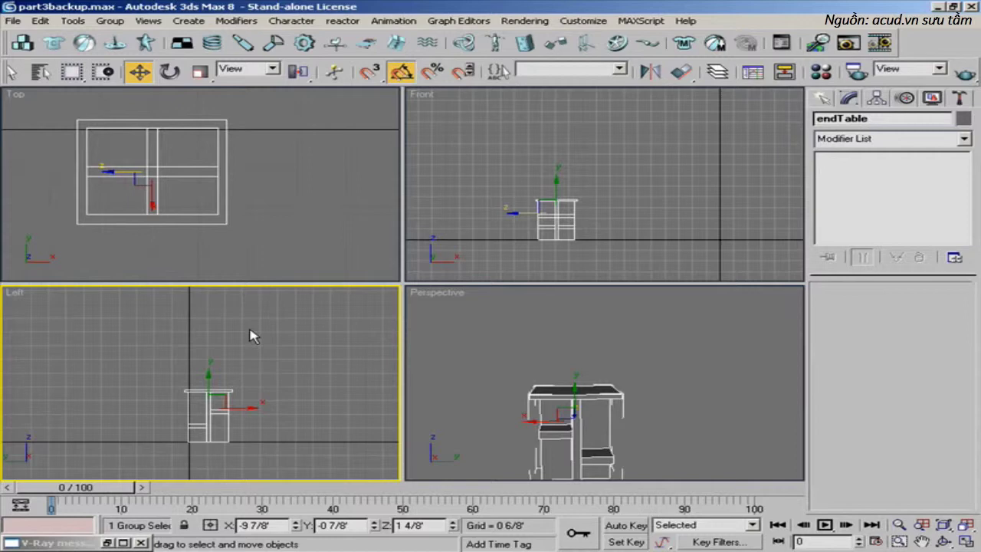
- With Enable In Renderer and Enable In Viewport off, draw a spline rectangle about 2 1/8' by 0 7/8' above the tabletop in the Left view
key("alt+w")
scroll(189, 317, "up", 5)
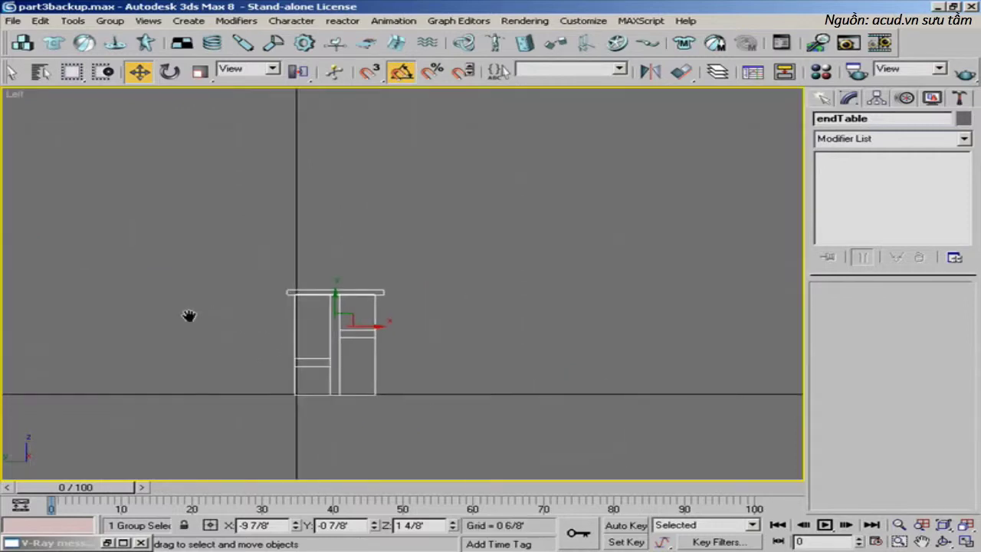
middle_click_drag(192, 322, 295, 339)
left_click(821, 98)
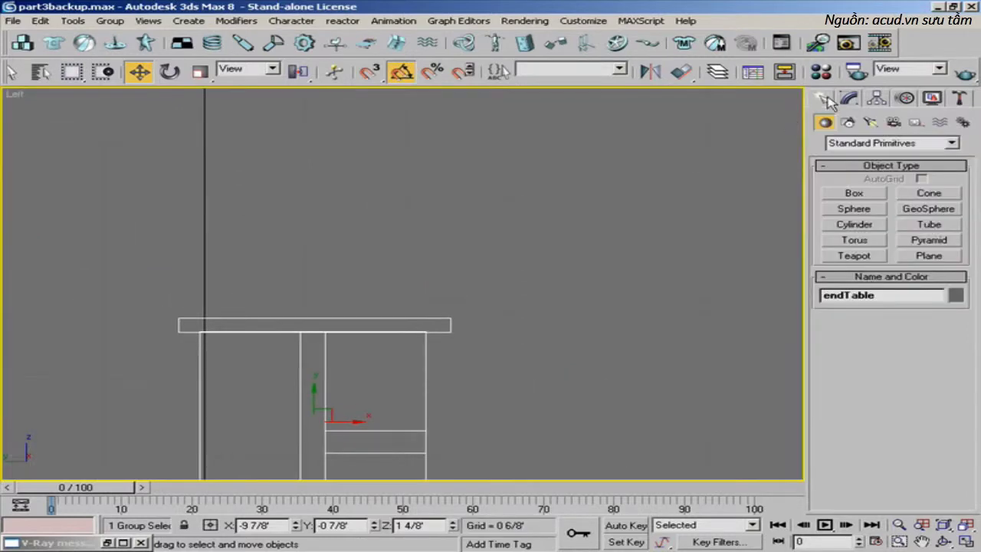
left_click(848, 122)
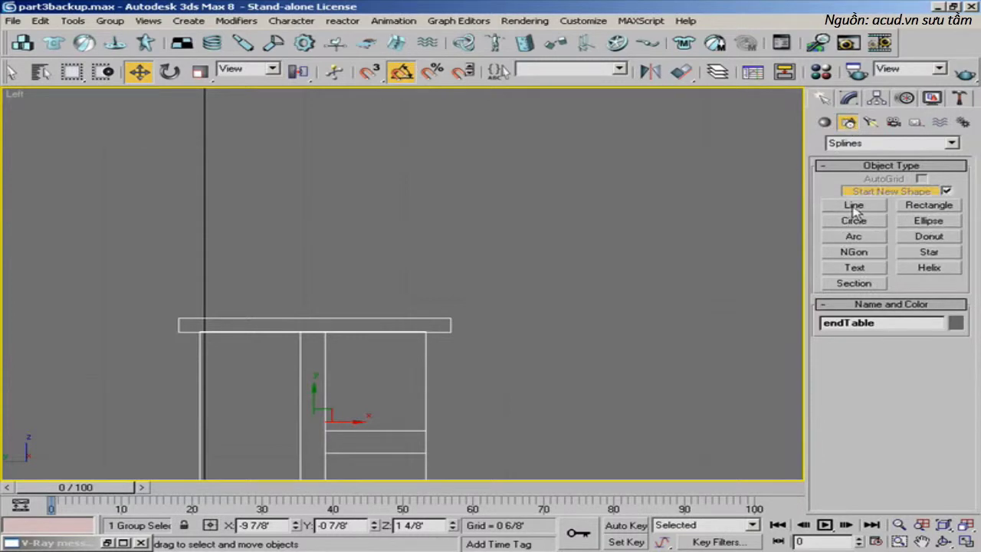
left_click(929, 205)
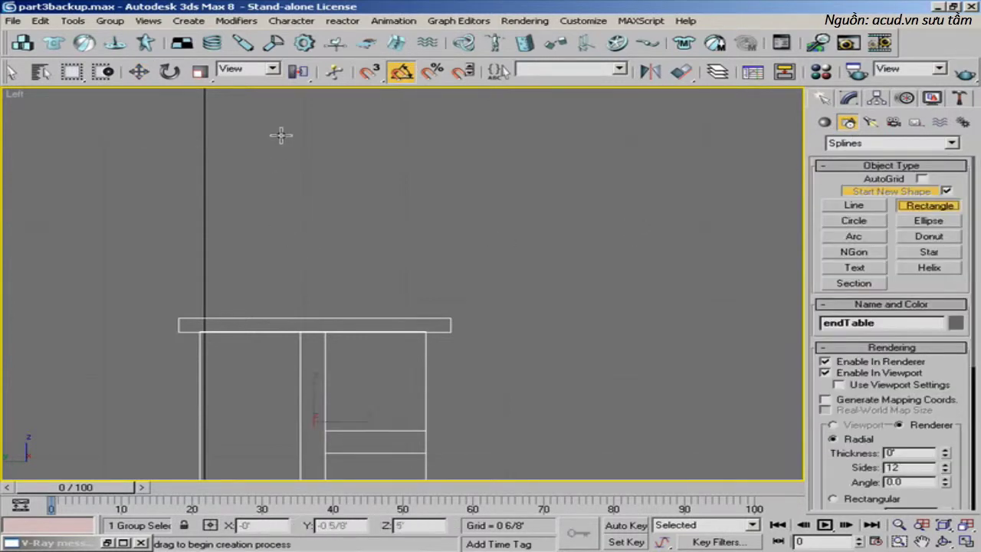
left_click_drag(280, 135, 350, 291)
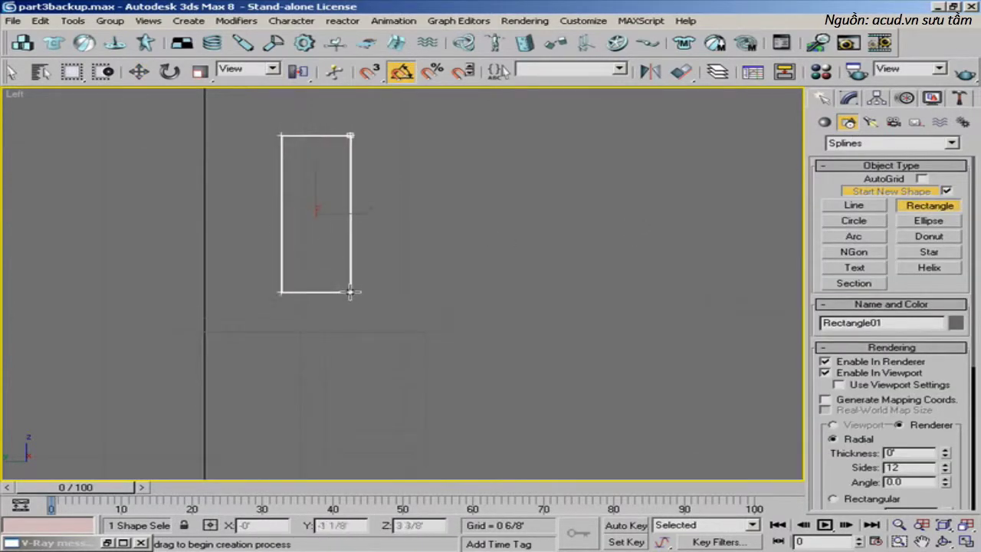
key("ctrl+z")
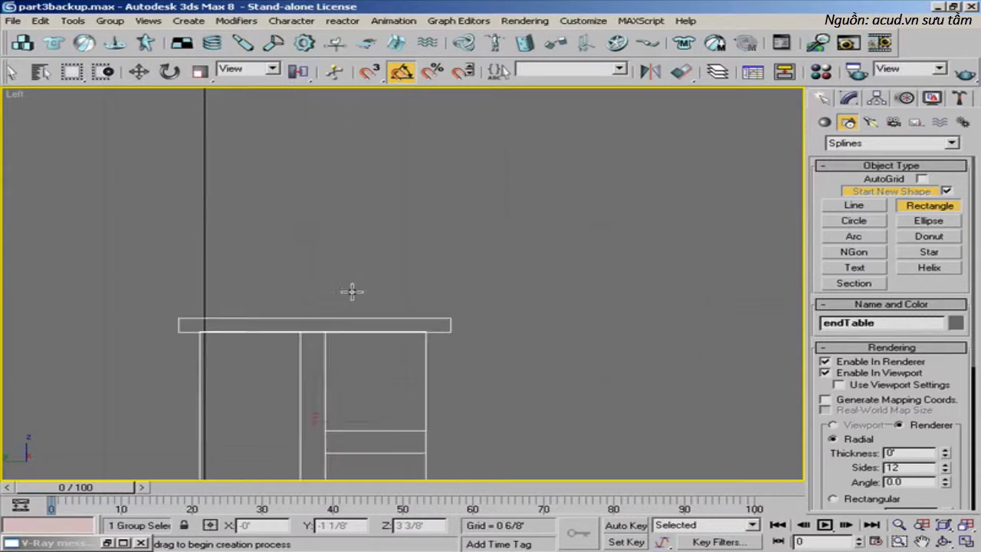
left_click(825, 373)
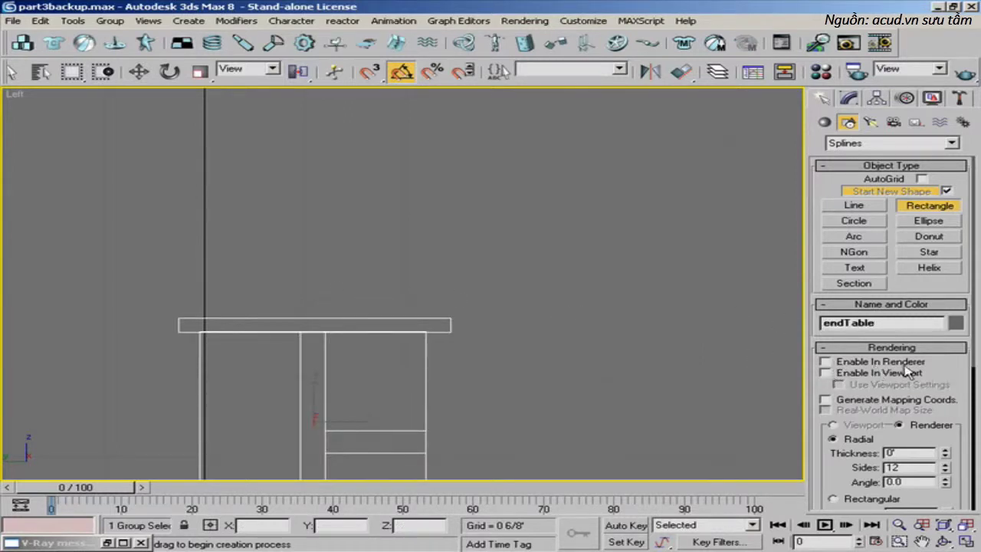
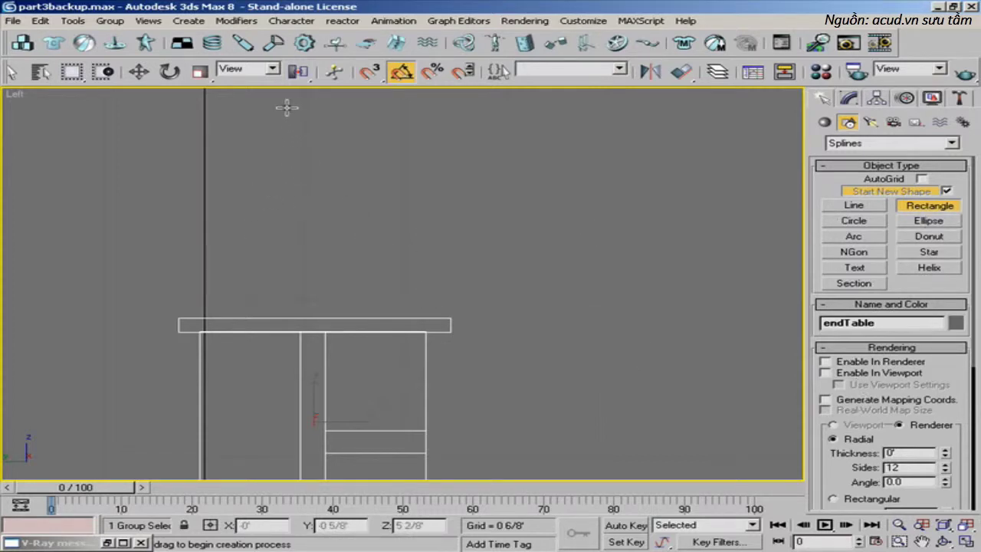
left_click_drag(292, 102, 400, 305)
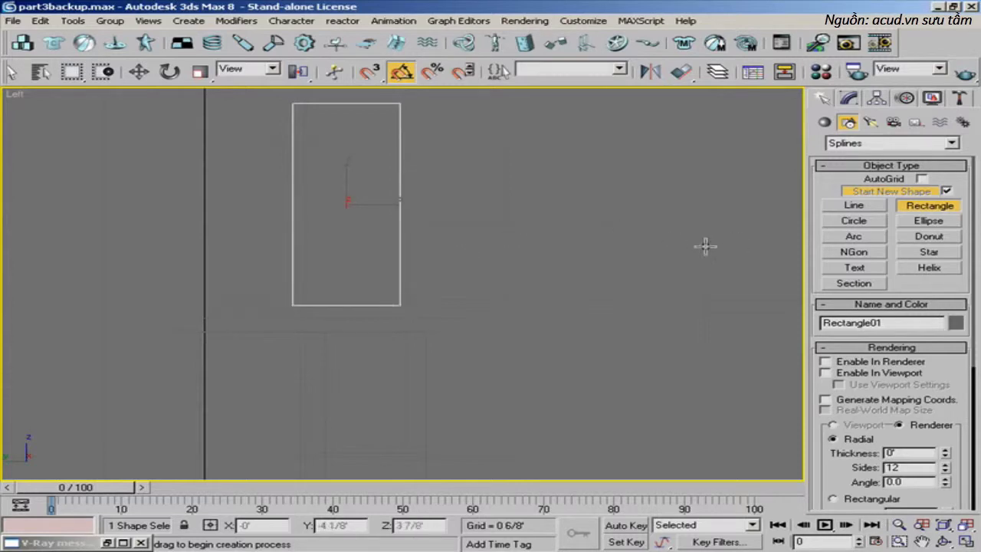
- Convert the upright rectangle above the tabletop to an Editable Spline
left_click(849, 100)
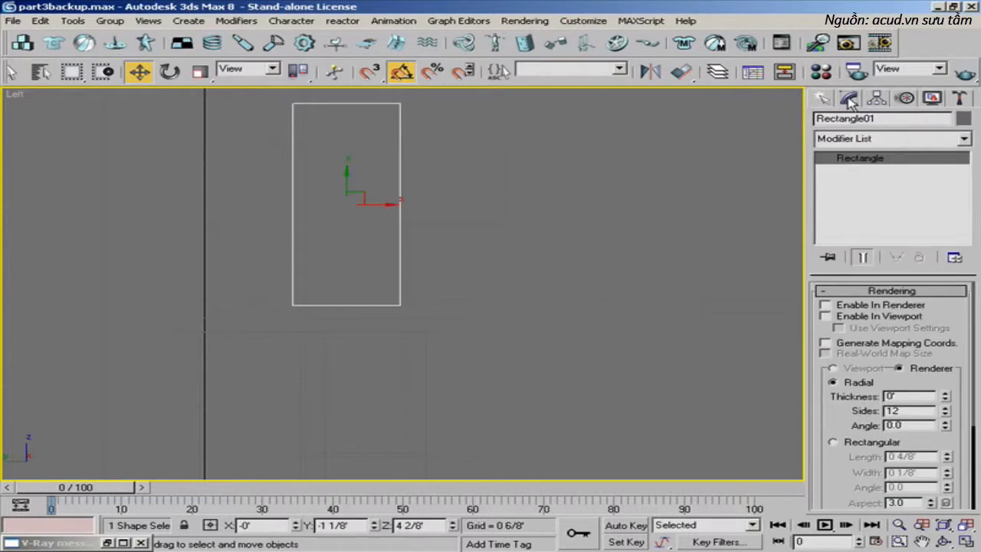
left_click(889, 292)
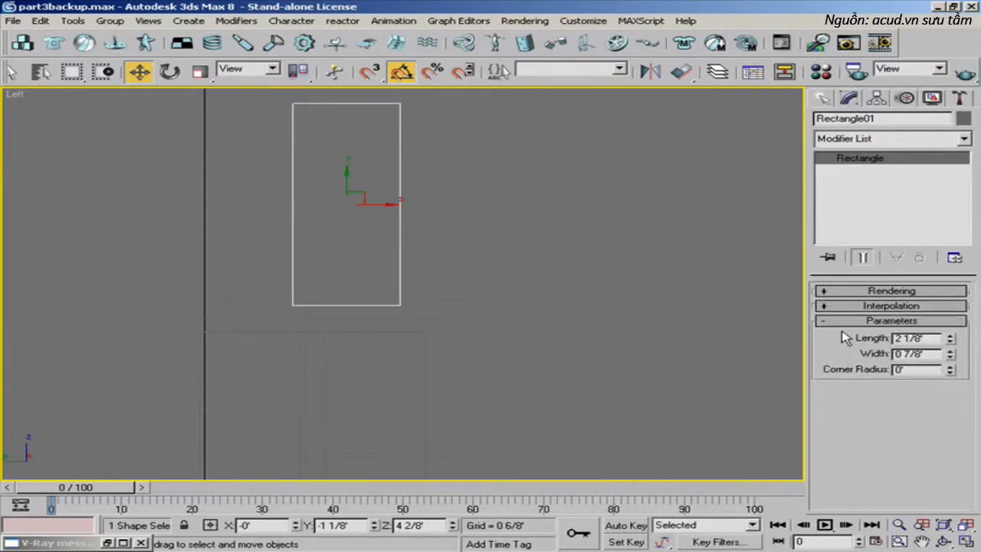
right_click(403, 236)
mouse_move(491, 357)
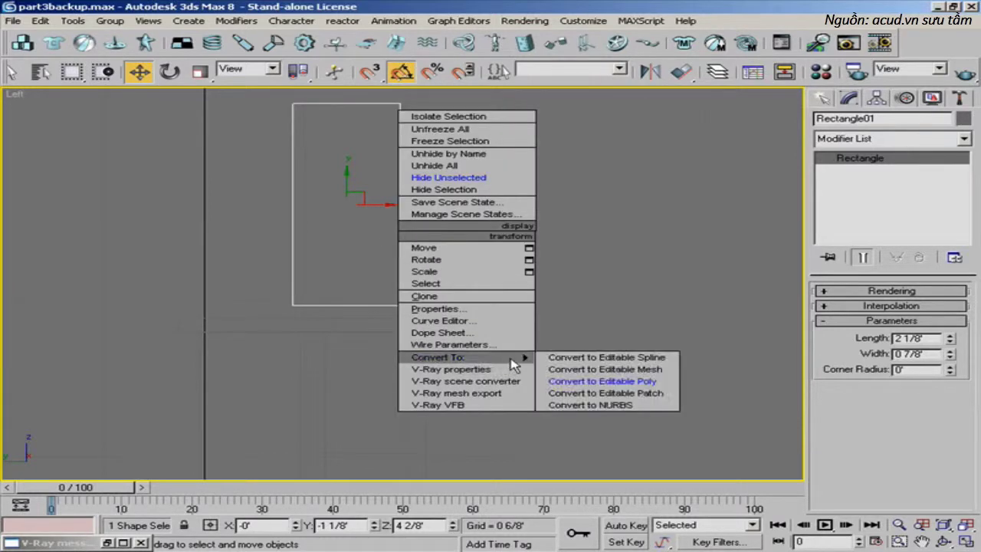
left_click(594, 358)
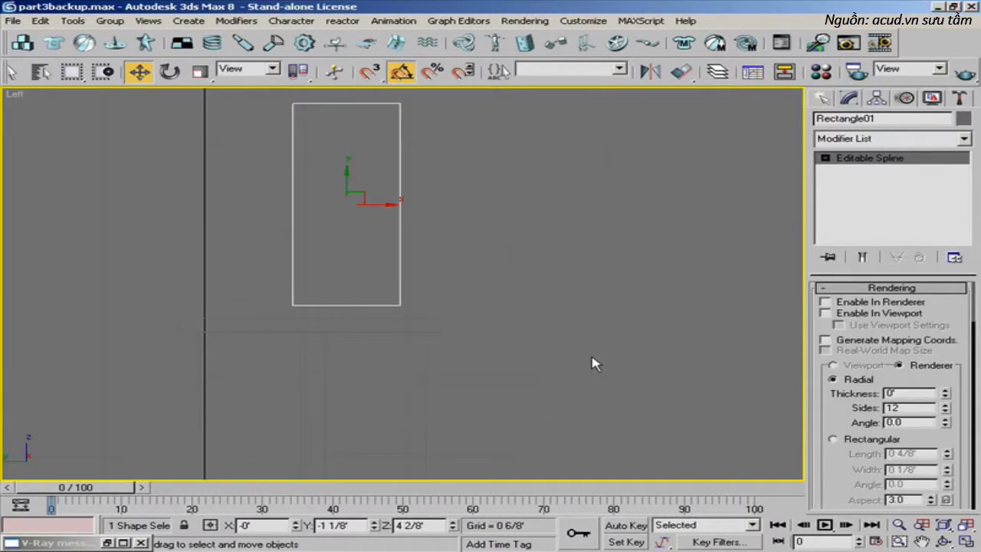
- Outline the rectangle's spline inward at Spline level to form a smaller concentric rectangle inside it
left_click(825, 158)
left_click(861, 195)
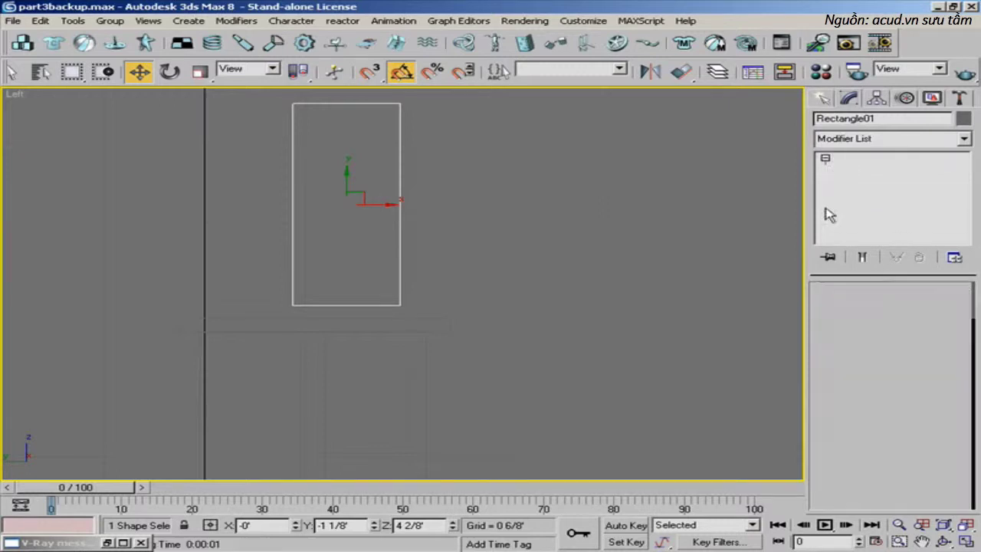
left_click(399, 215)
scroll(847, 418, "down", 10)
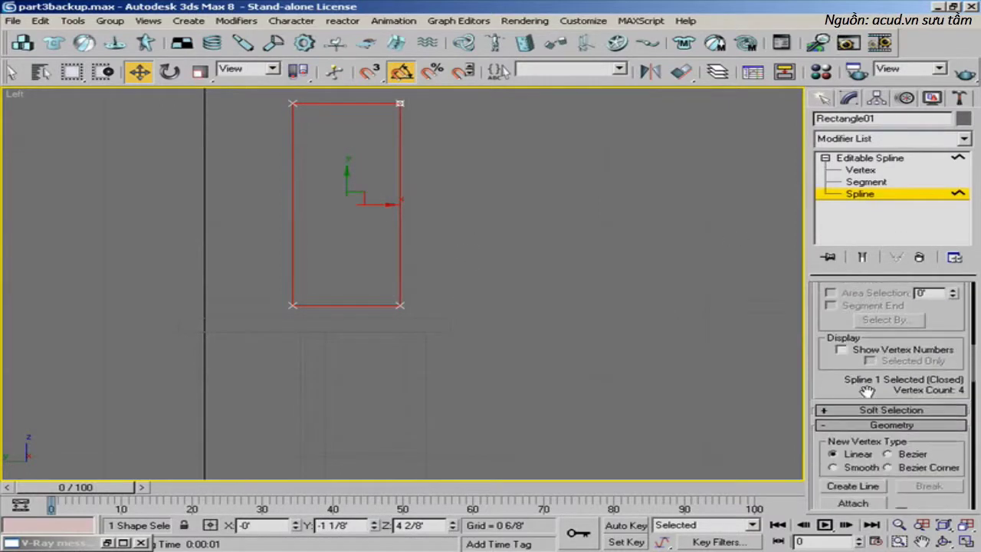
scroll(859, 153, "down", 4)
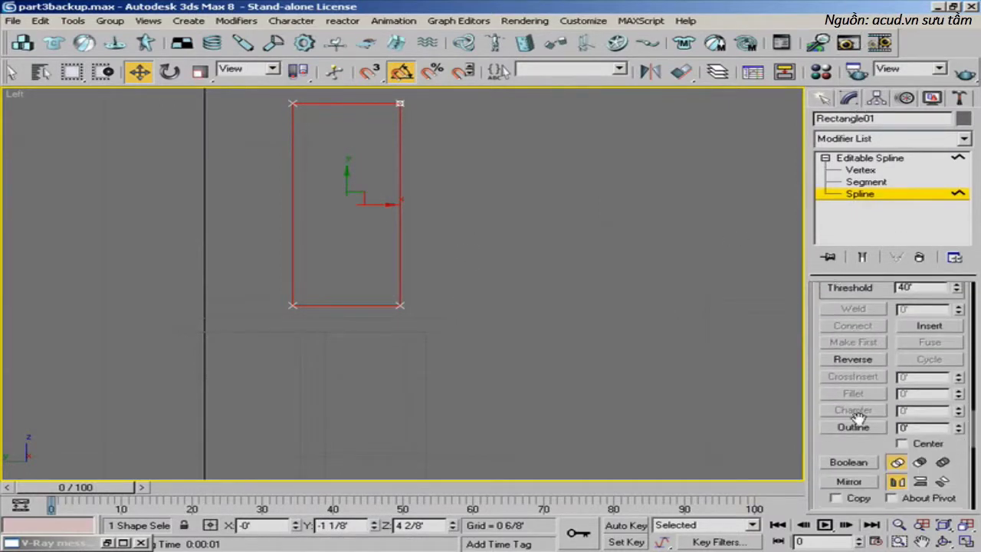
left_click(854, 428)
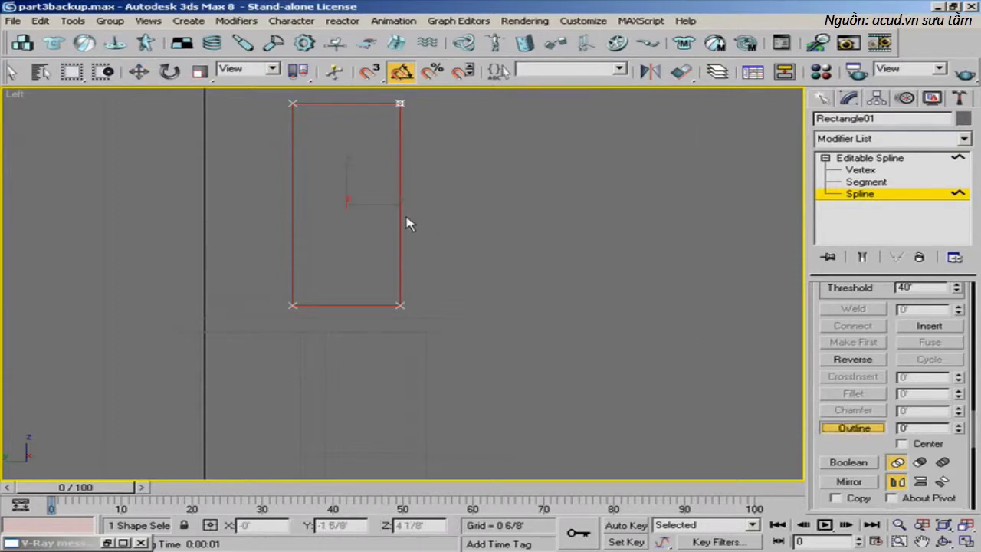
left_click_drag(407, 222, 407, 201)
left_click_drag(408, 206, 410, 203)
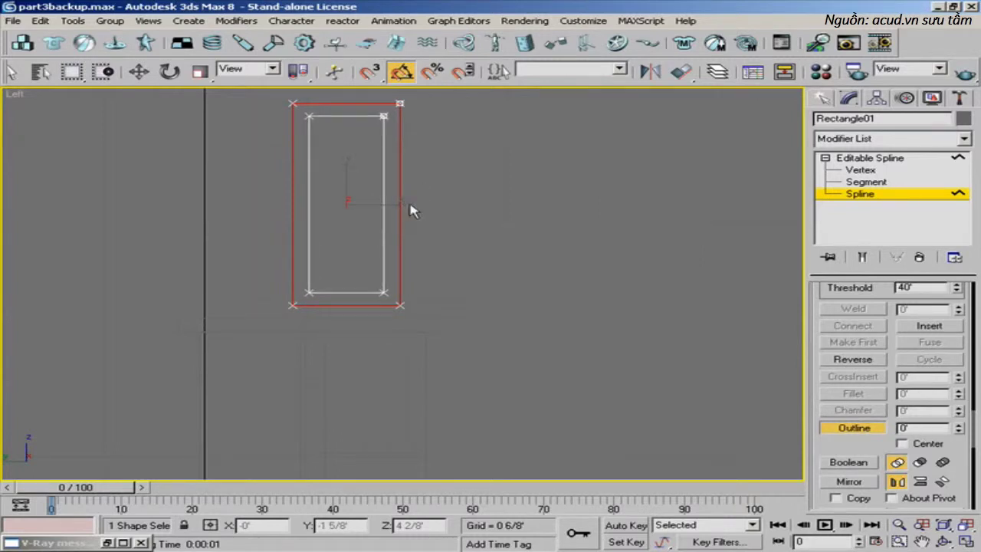
left_click(853, 427)
middle_click_drag(563, 256, 549, 277)
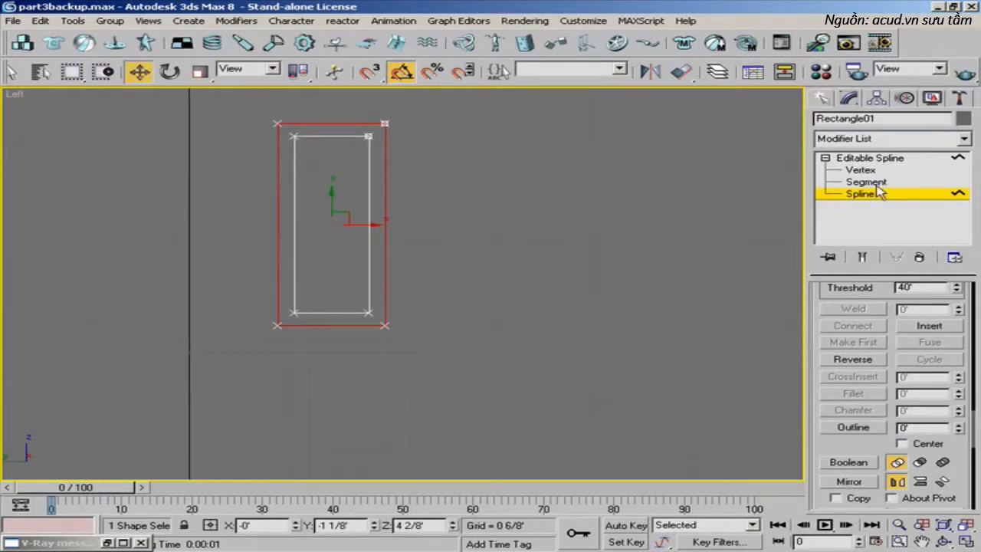
- Apply an Extrude modifier to the two concentric rectangles with an amount of 0 4/8'
left_click(860, 194)
left_click(863, 139)
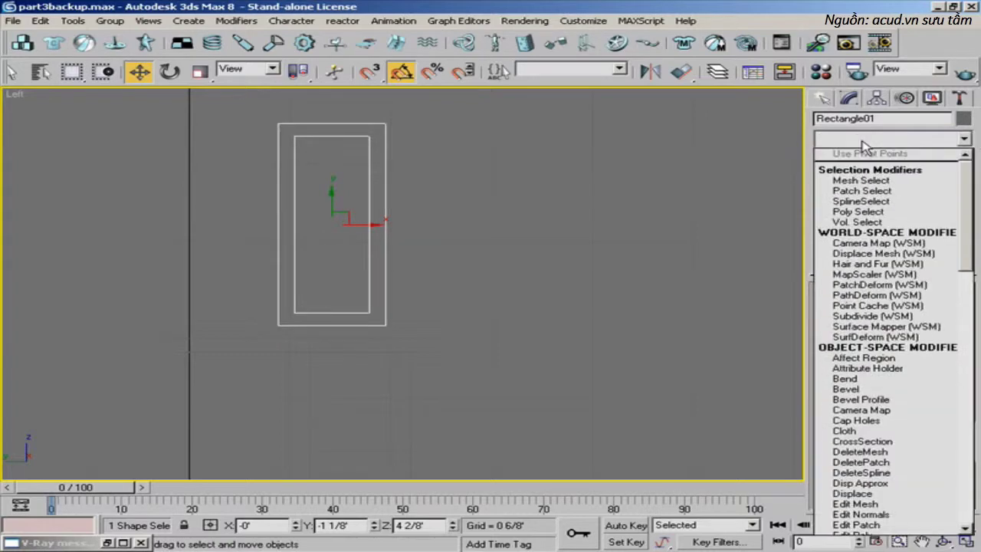
key("e")
key("e")
key("e")
key("e")
key("e")
key("e")
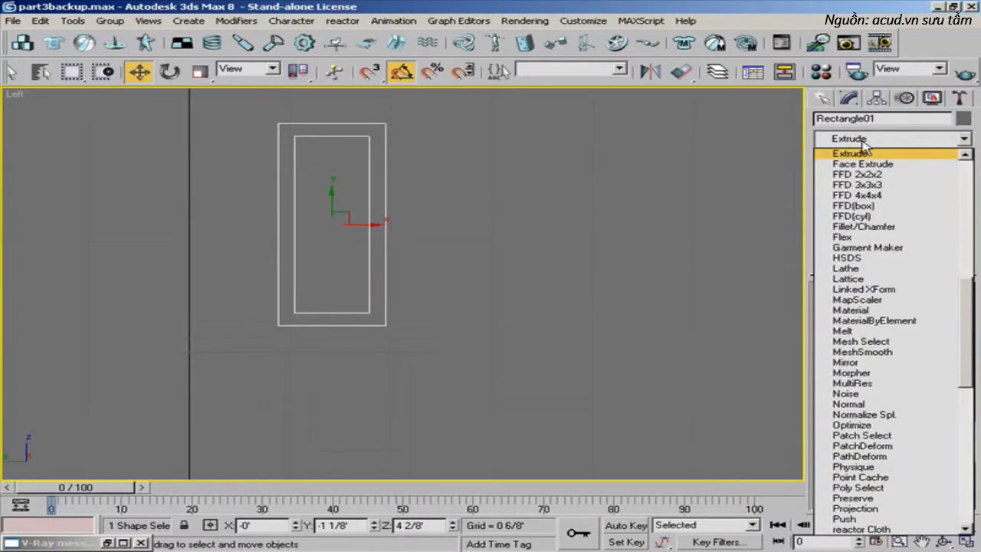
key("Return")
middle_click_drag(565, 226, 552, 234)
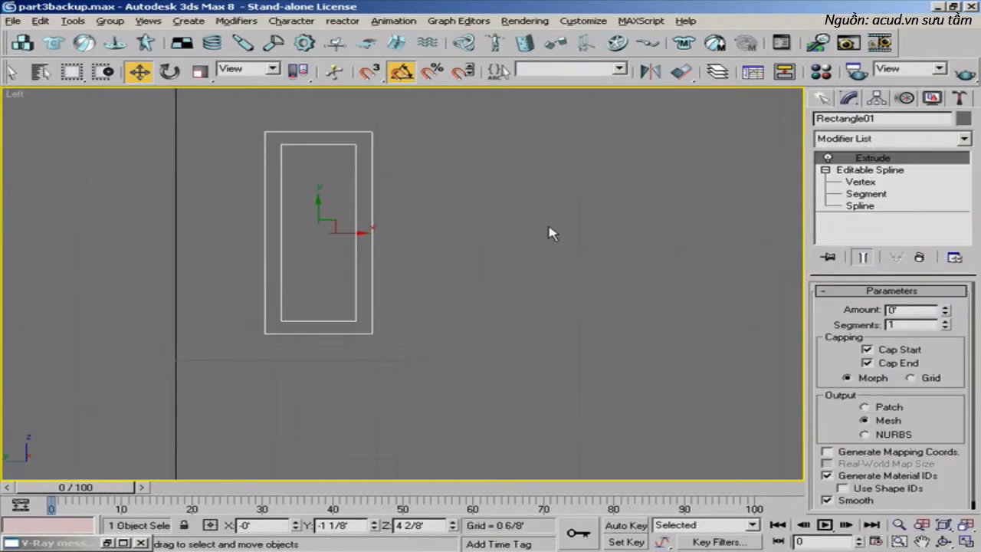
key("alt+w")
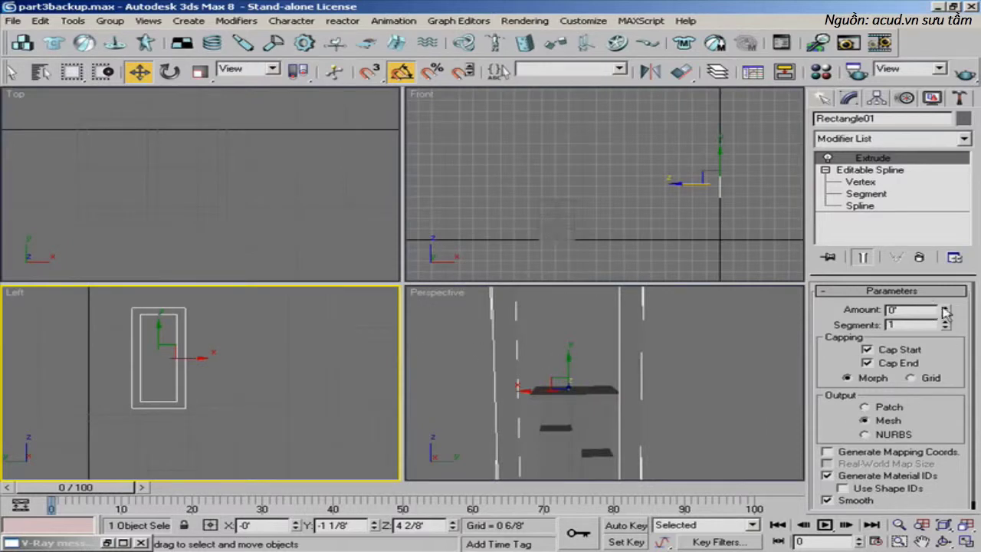
mouse_move(947, 309)
left_mouse_down()
mouse_move(948, 292)
mouse_move(948, 302)
left_mouse_up()
left_click(583, 383)
key("alt+w")
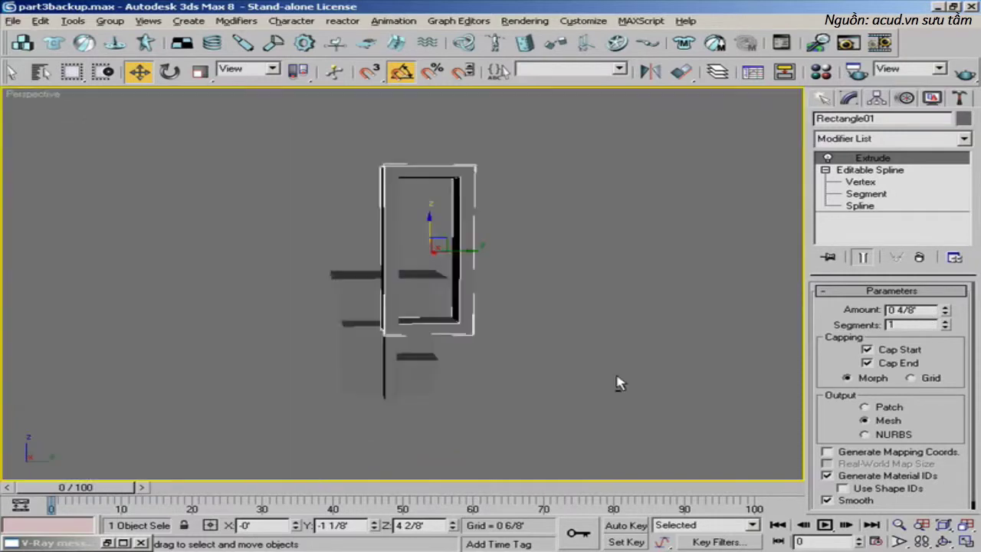
- Move the extruded frame along the X axis until it stands over the side table's top, at about X -9 2/8'
middle_click_drag(529, 356, 564, 363, "alt")
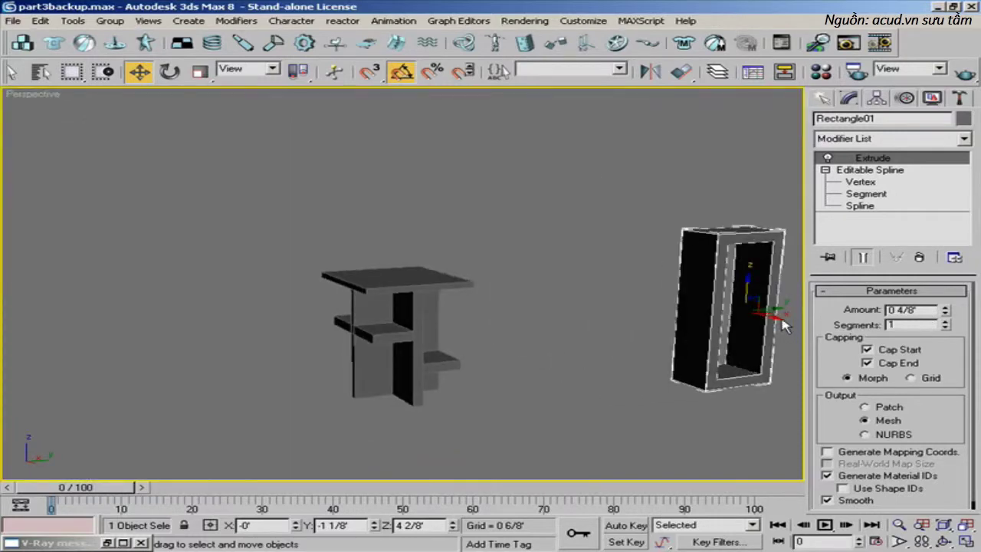
middle_click_drag(780, 329, 588, 328, "alt")
scroll(771, 344, "down", 3)
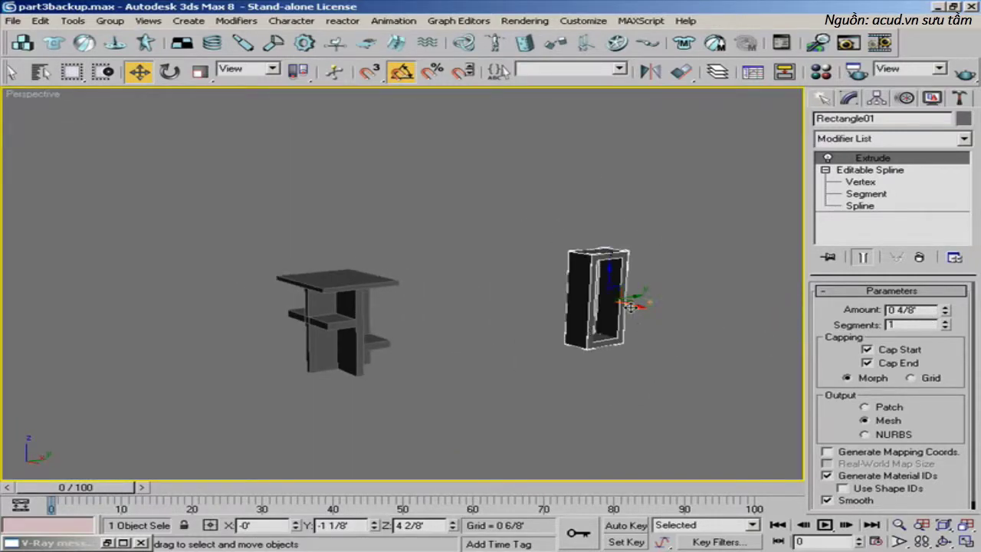
left_click_drag(628, 314, 401, 307)
scroll(401, 307, "up", 5)
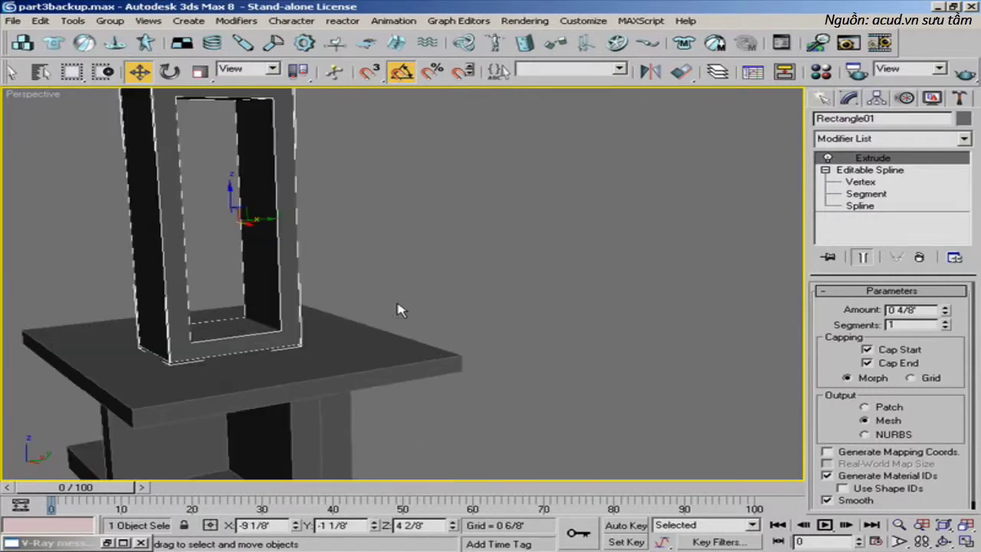
middle_click_drag(401, 307, 458, 319)
left_click_drag(368, 264, 362, 264)
middle_click_drag(362, 264, 460, 341, "alt")
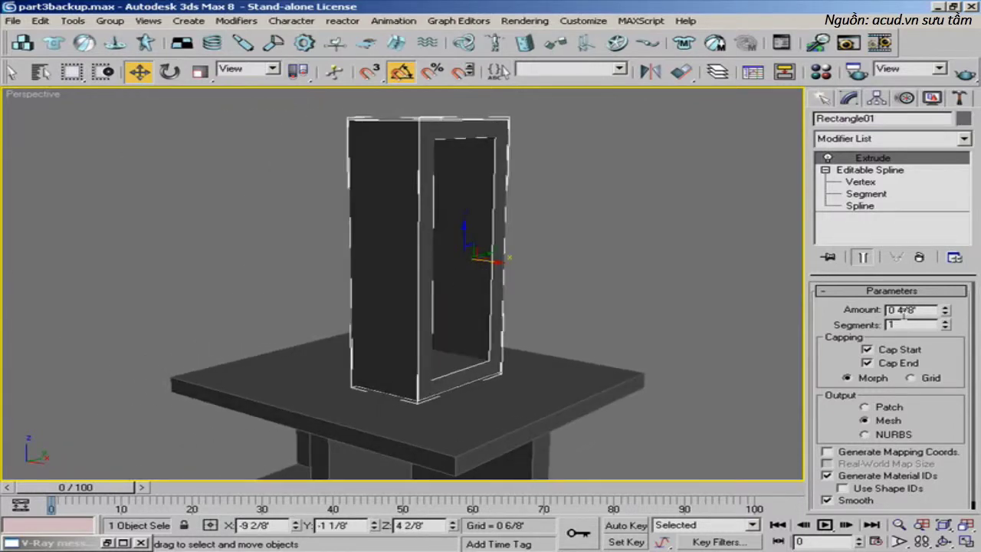
- Reduce the frame's Extrude amount until only a thin slab of depth is left
left_click(947, 314)
left_click_drag(948, 315, 949, 317)
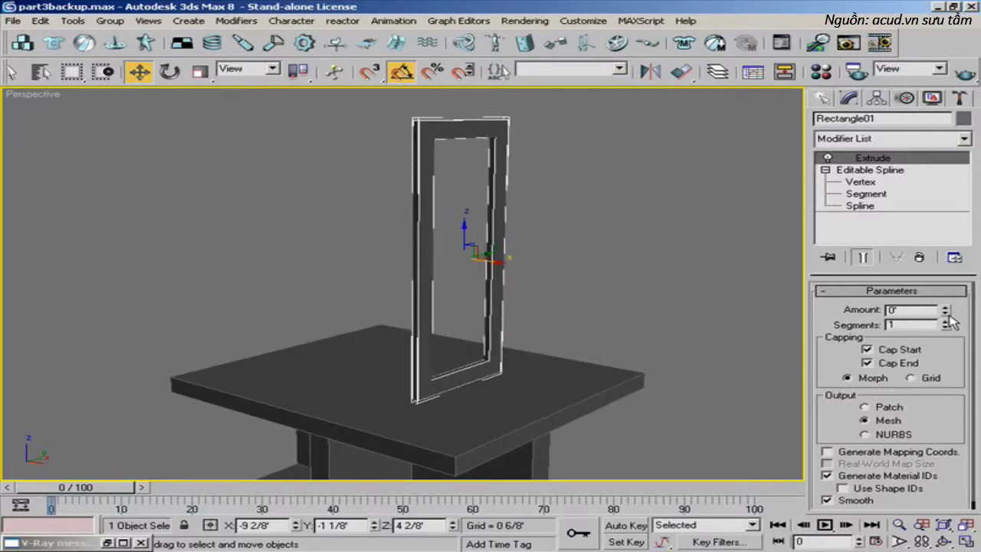
middle_click_drag(475, 308, 508, 357, "alt")
scroll(430, 291, "up", 3)
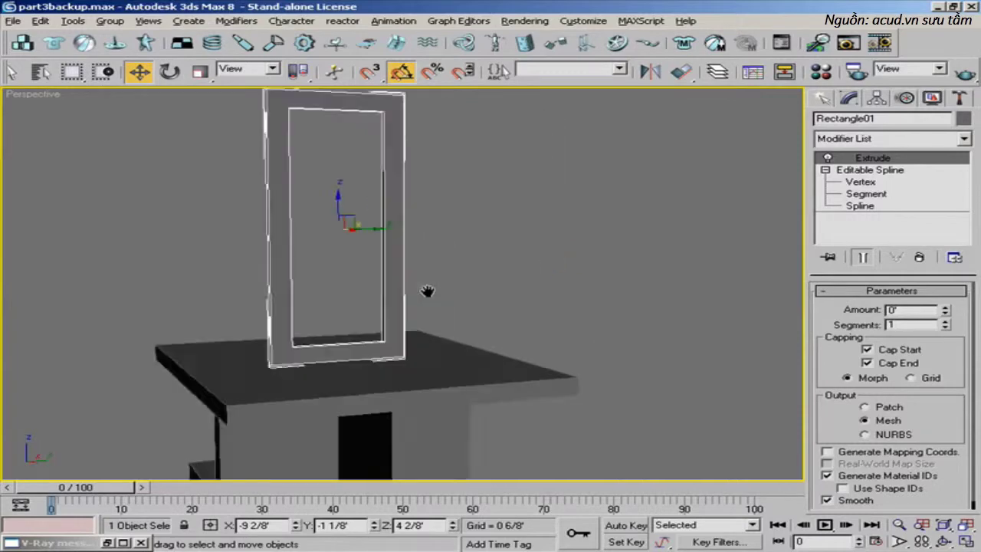
middle_click_drag(429, 291, 460, 322)
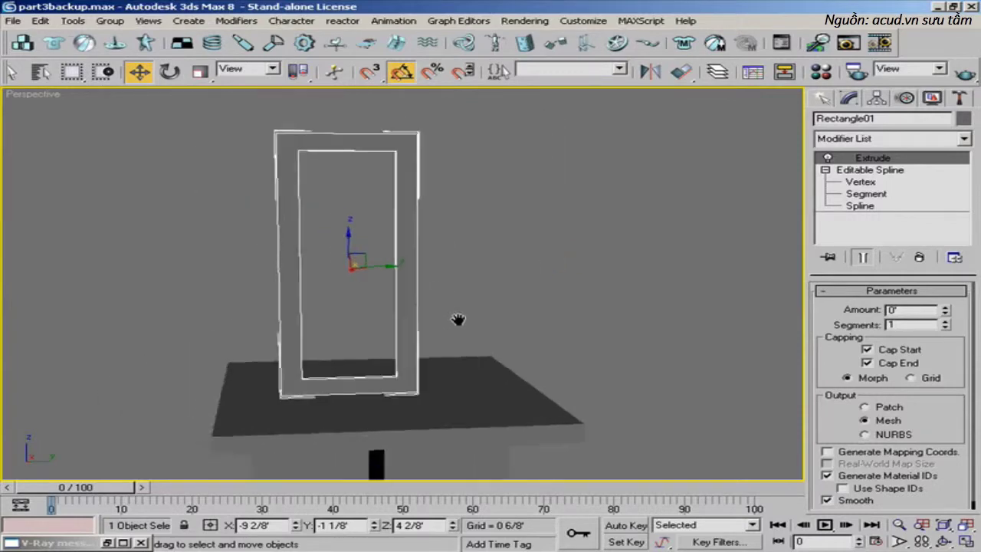
- Convert the frame to an Editable Poly and scale its width along the Y axis to about 77%
right_click(262, 225)
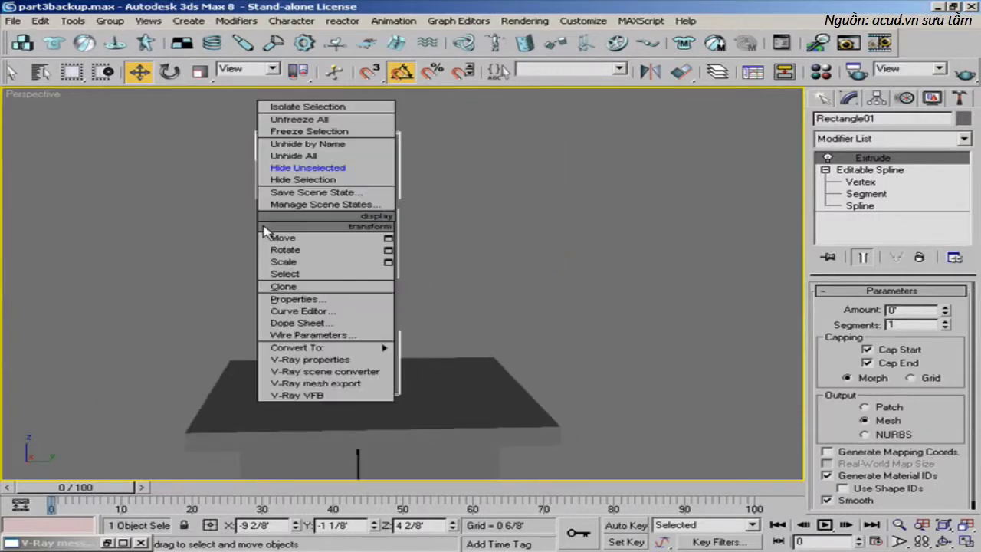
mouse_move(322, 347)
left_click(427, 357)
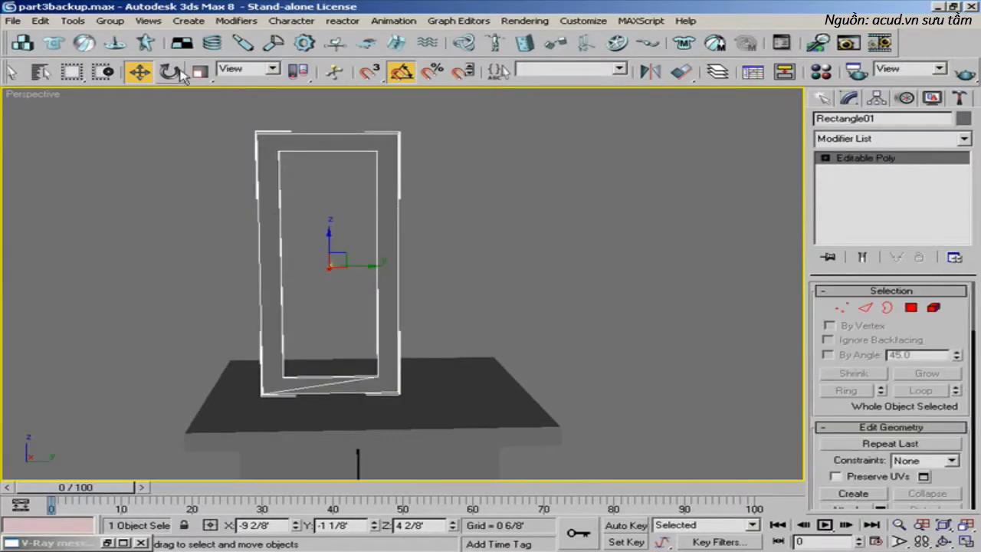
left_click(202, 71)
left_click_drag(272, 271, 298, 270)
left_click(303, 264)
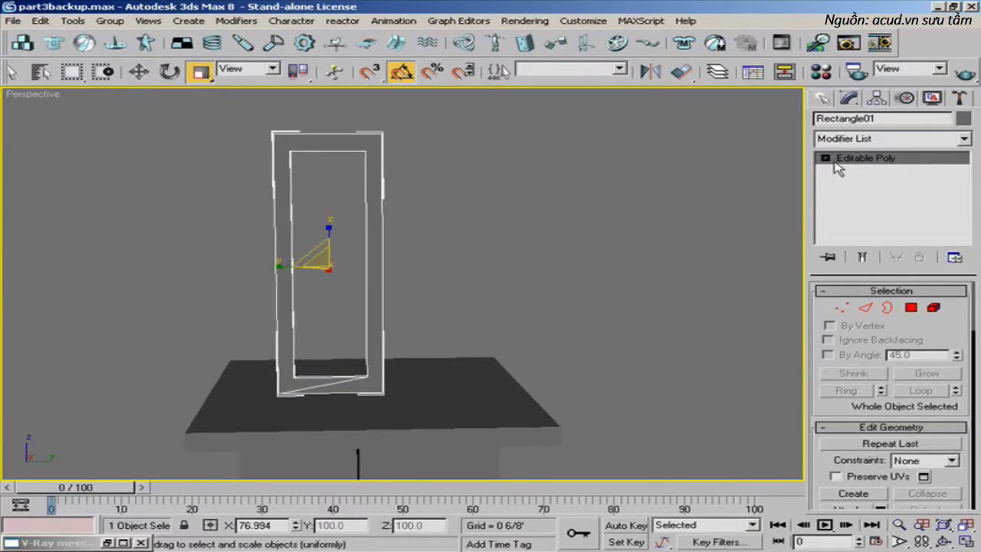
- At Vertex level, move the opening's upper inner vertices down and its lower inner vertices up to thicken the frame's horizontal bars
left_click(841, 311)
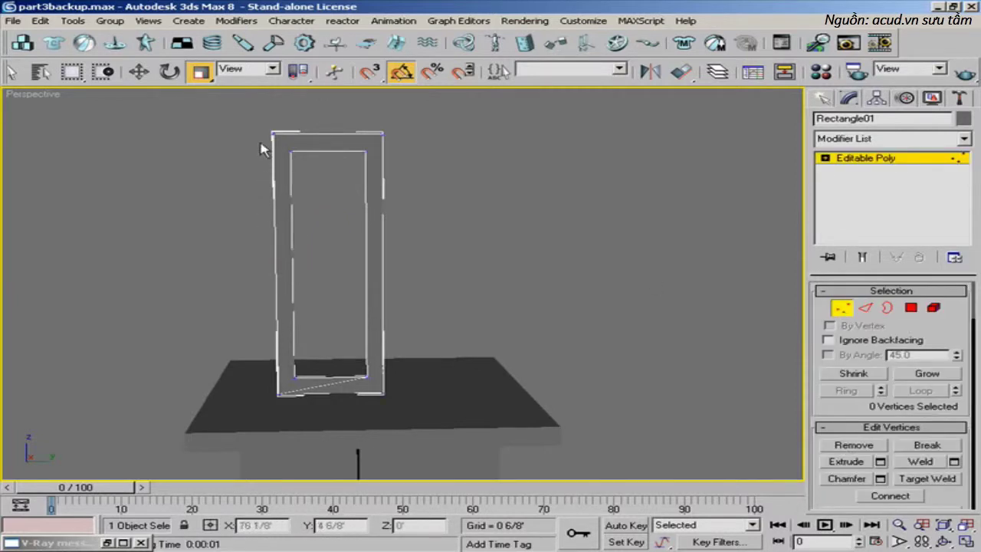
left_click_drag(261, 143, 411, 192)
left_click(139, 71)
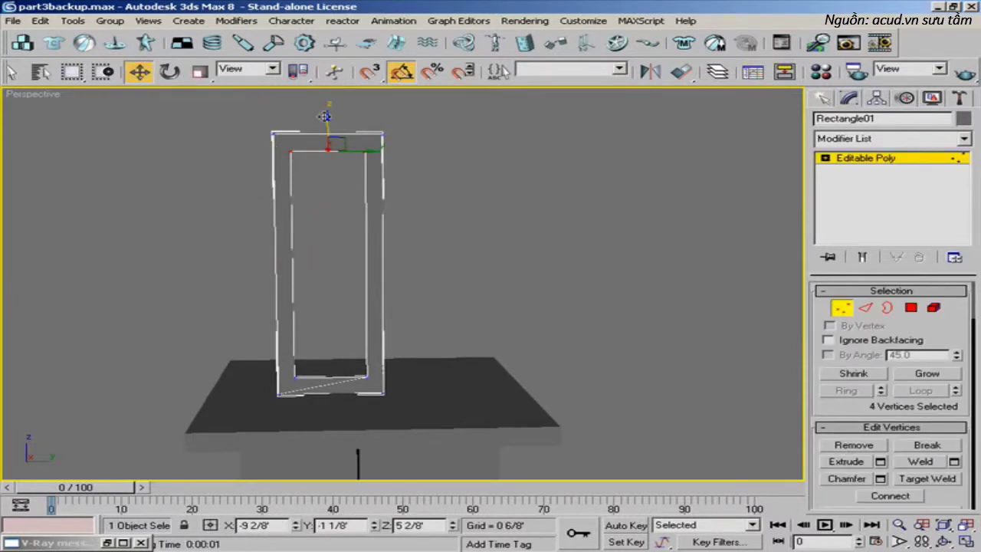
left_click_drag(322, 116, 322, 128)
middle_click_drag(297, 206, 299, 173)
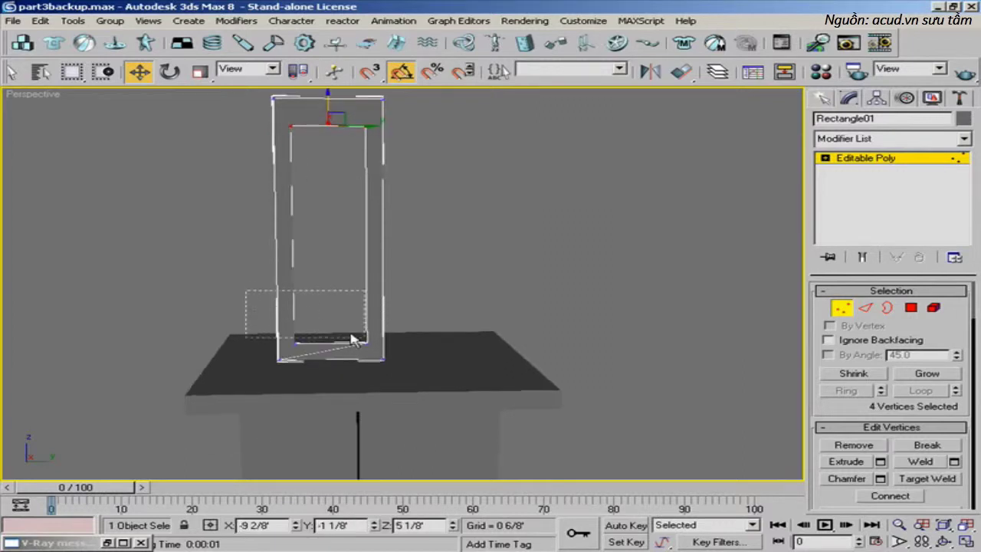
left_click_drag(402, 358, 400, 356)
left_click_drag(326, 310, 327, 301)
left_click(451, 274)
- At Polygon level, move the frame's back face slightly outward along X to deepen the frame
middle_click_drag(390, 297, 450, 299, "alt")
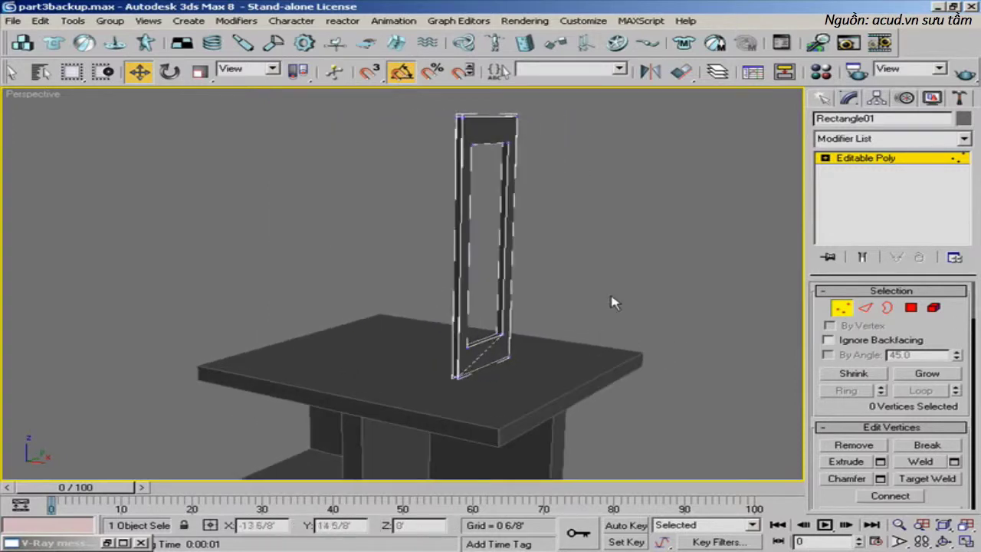
left_click(911, 308)
middle_click_drag(690, 299, 620, 282, "alt")
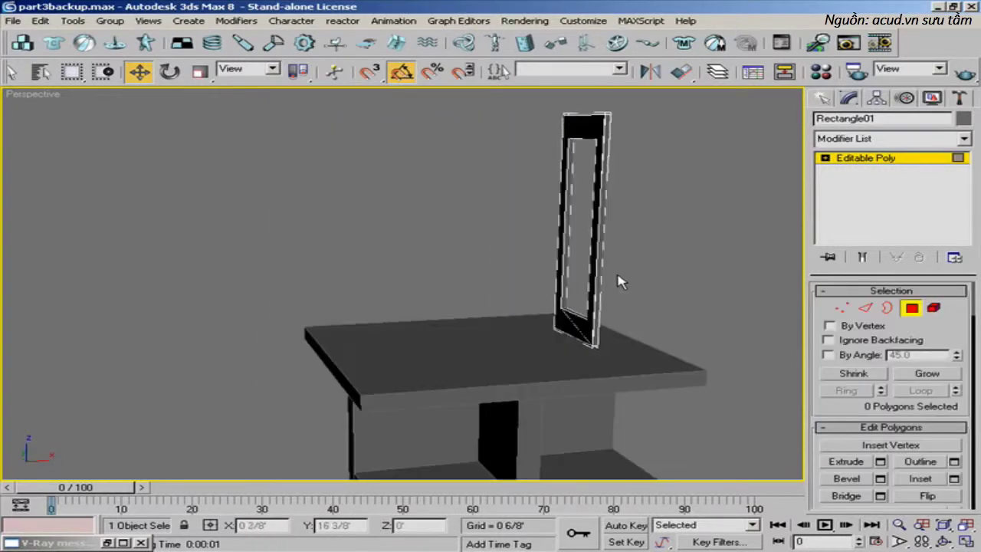
left_click(595, 284)
left_click_drag(603, 251, 599, 251)
left_click(912, 308)
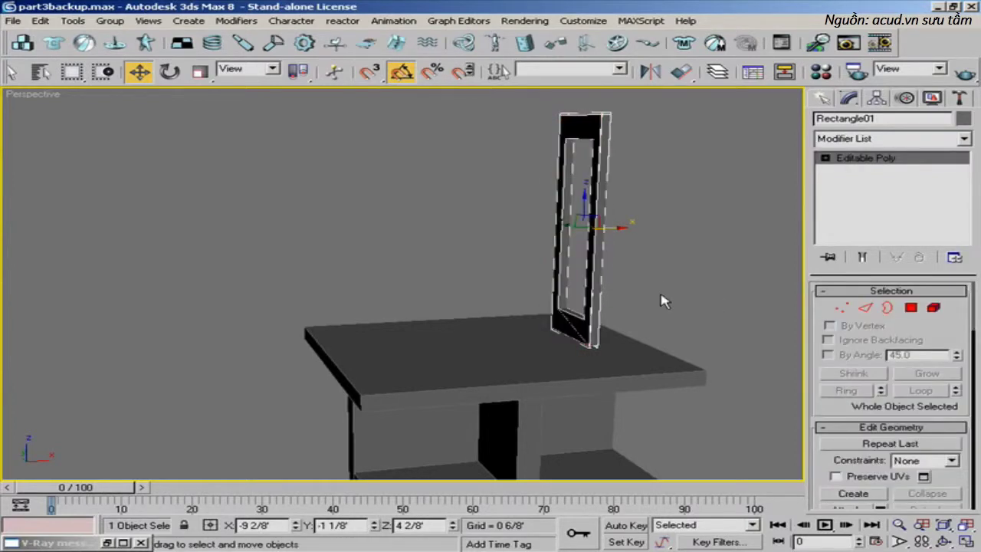
- Move the whole frame along the X axis to about -9 5/8', near the middle of the tabletop
middle_click_drag(662, 300, 448, 283, "alt")
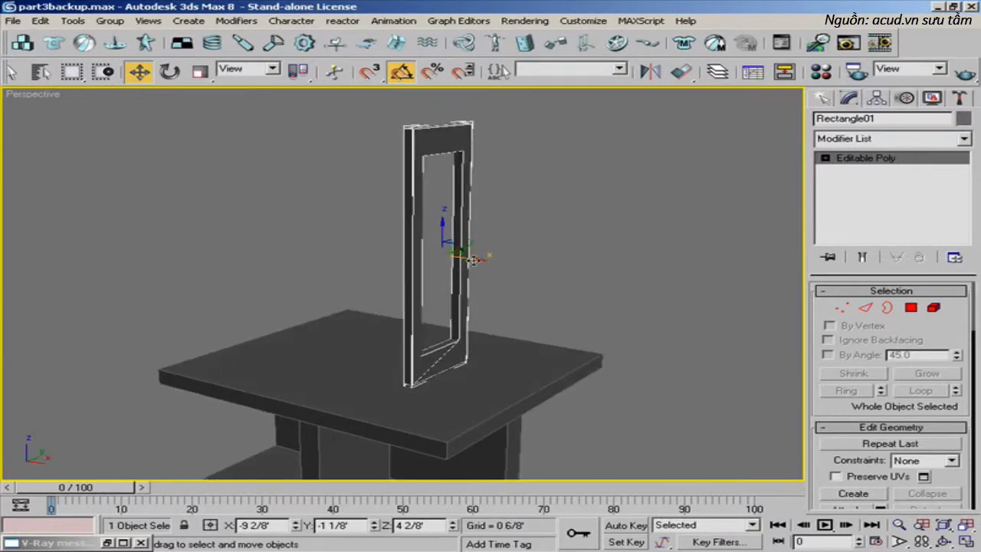
left_click_drag(475, 261, 422, 253)
middle_click_drag(416, 288, 321, 213, "alt")
scroll(391, 272, "up", 2)
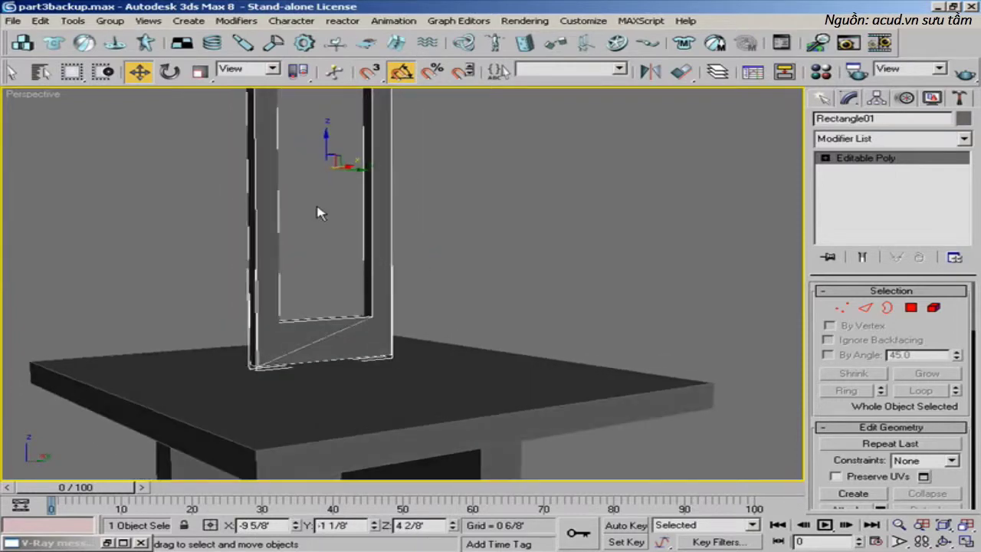
- Draw a thin box about 0 7/8' long and 0 3/8' wide around the frame's footprint in the Top view
key("alt+w")
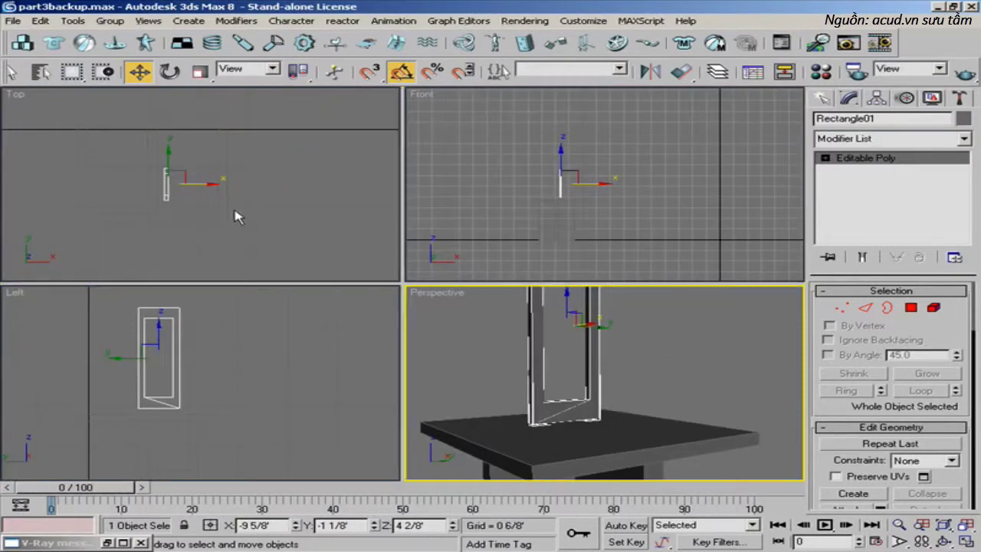
right_click(320, 235)
key("alt+w")
middle_click_drag(320, 235, 291, 266)
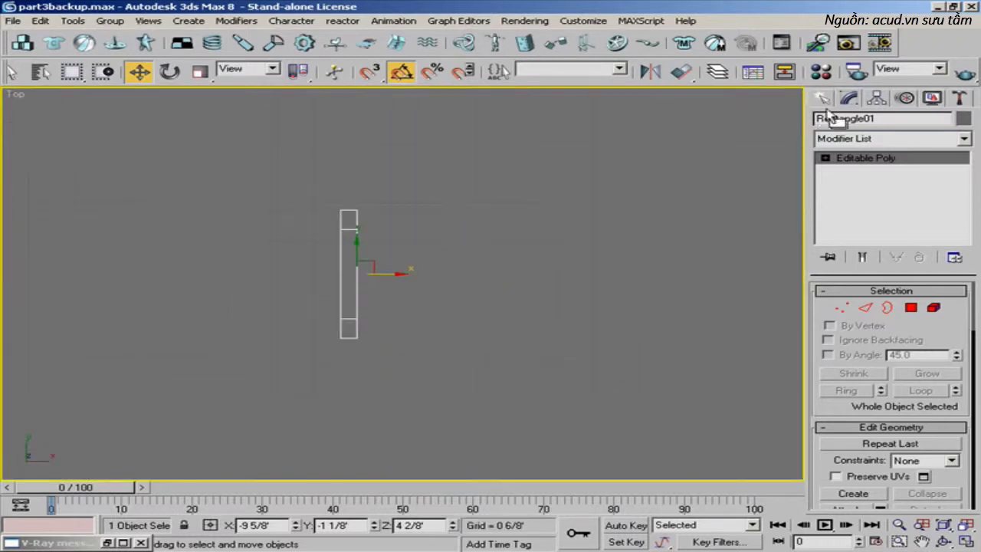
left_click(823, 97)
left_click(825, 123)
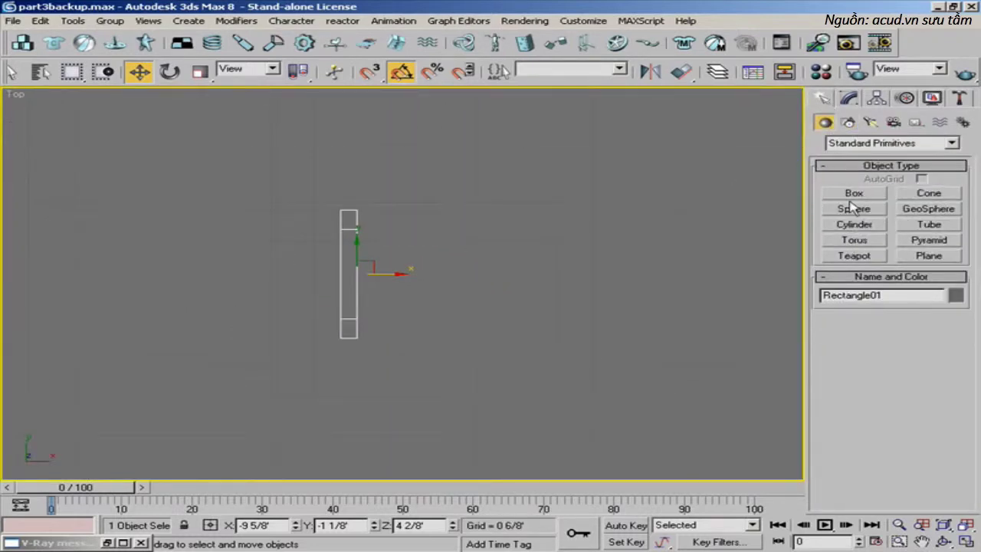
left_click(854, 194)
left_click_drag(290, 189, 406, 358)
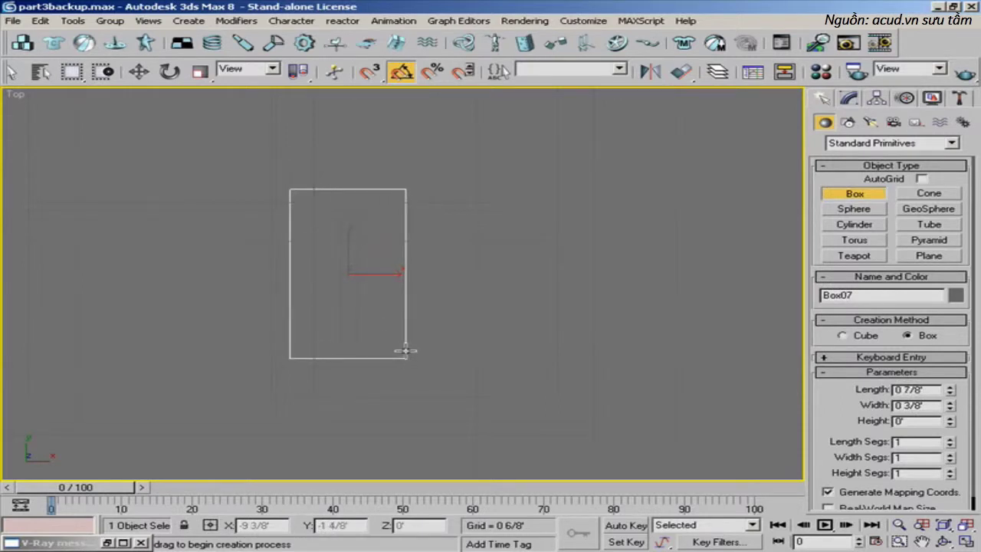
key("w")
- Raise the new box along the Z axis to the tabletop, at about 3 1/8'
key("alt+w")
middle_click_drag(486, 383, 504, 339)
key("alt+w")
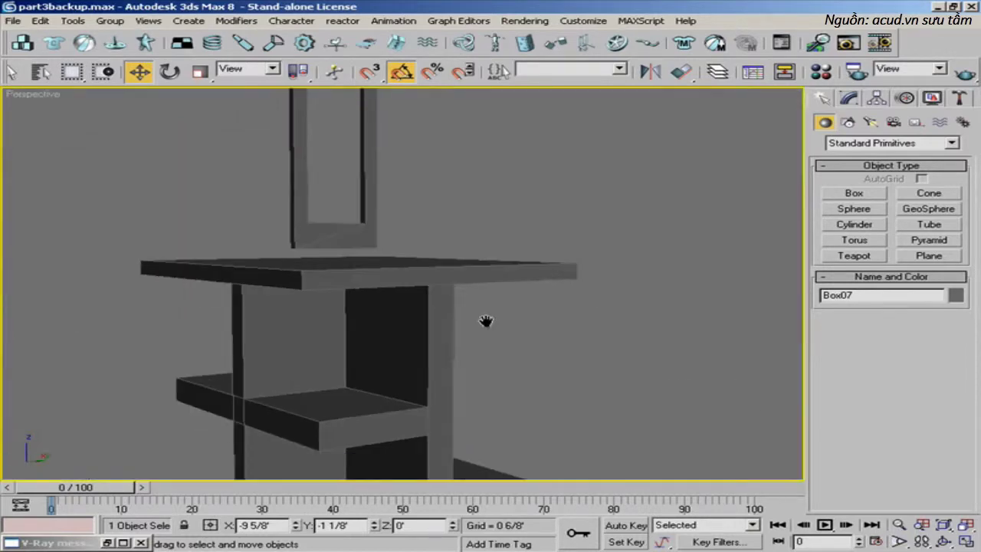
scroll(418, 311, "down", 4)
left_click_drag(346, 398, 341, 181)
scroll(341, 181, "up", 10)
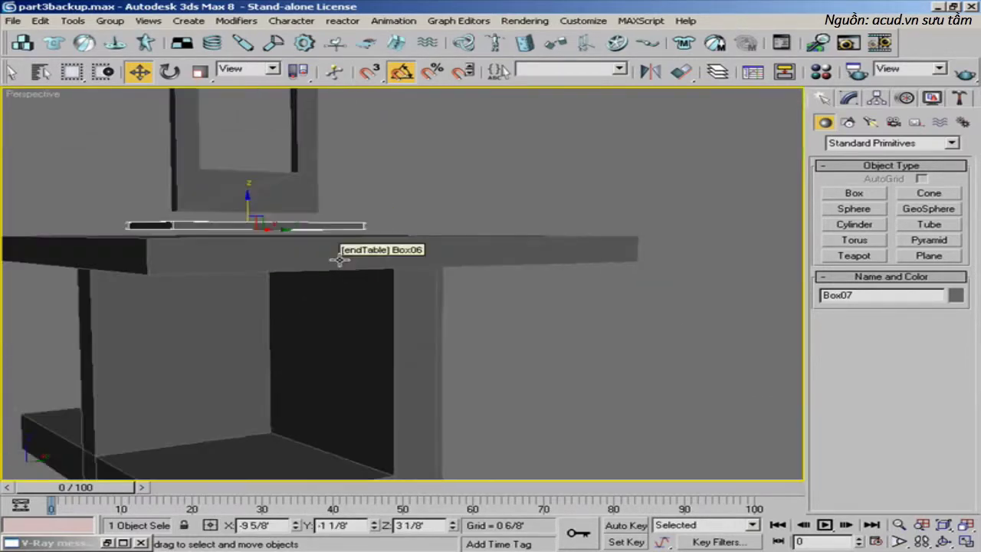
- Fine-tune the thin box's height so it serves as a base directly beneath the upright frame
middle_click_drag(311, 241, 423, 296)
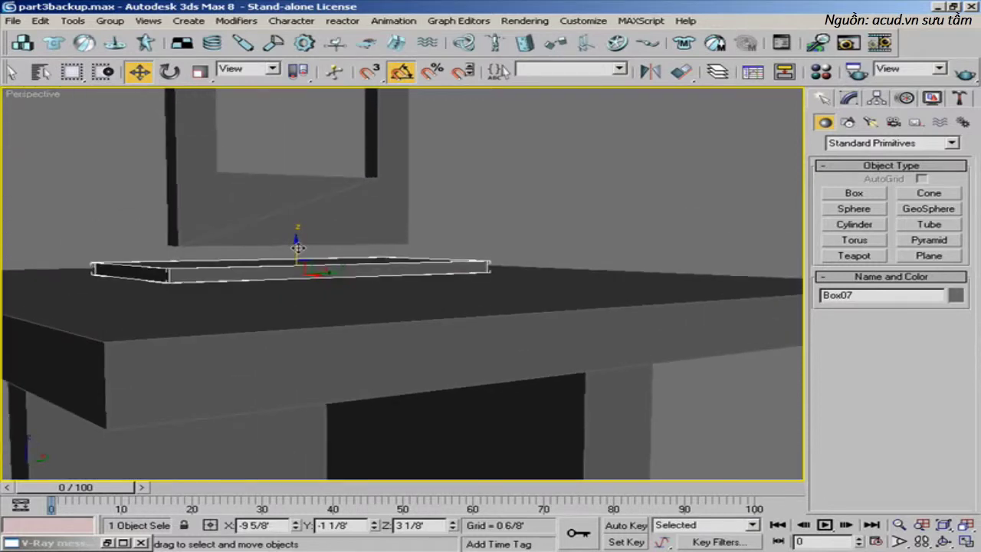
left_click_drag(298, 247, 295, 229)
middle_click_drag(294, 229, 301, 250, "alt")
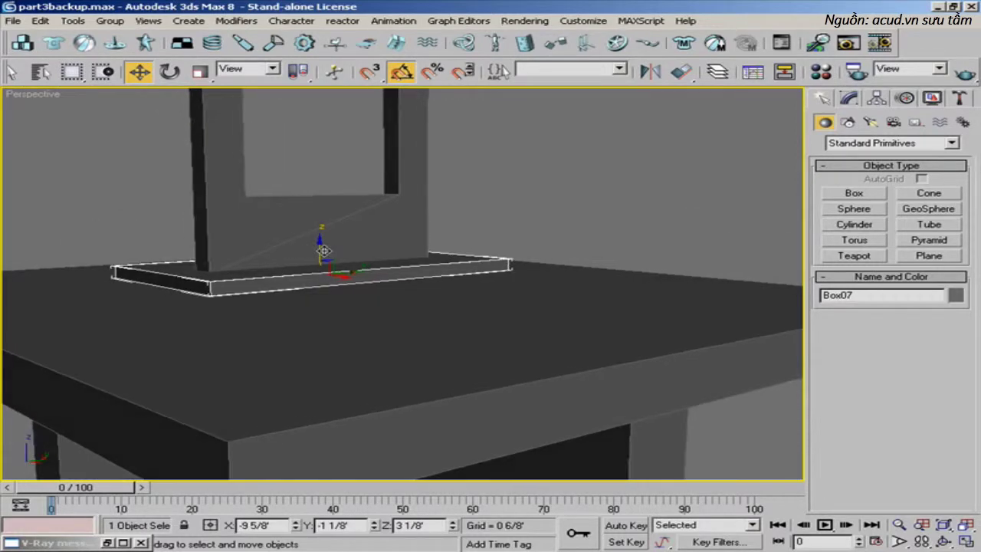
left_click_drag(323, 250, 319, 253)
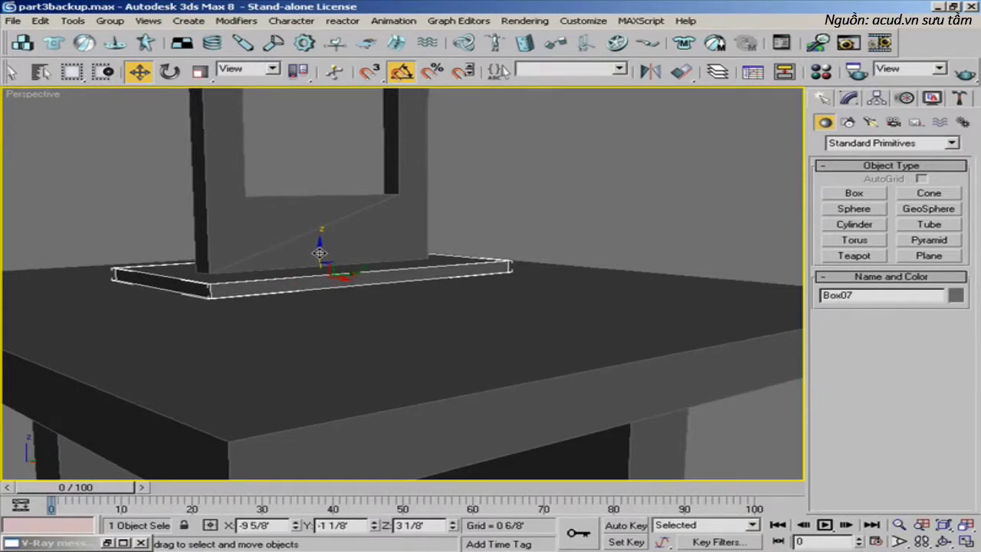
- Convert the thin base box under the frame to an Editable Poly
middle_click_drag(319, 253, 344, 263, "alt")
scroll(376, 263, "up", 5)
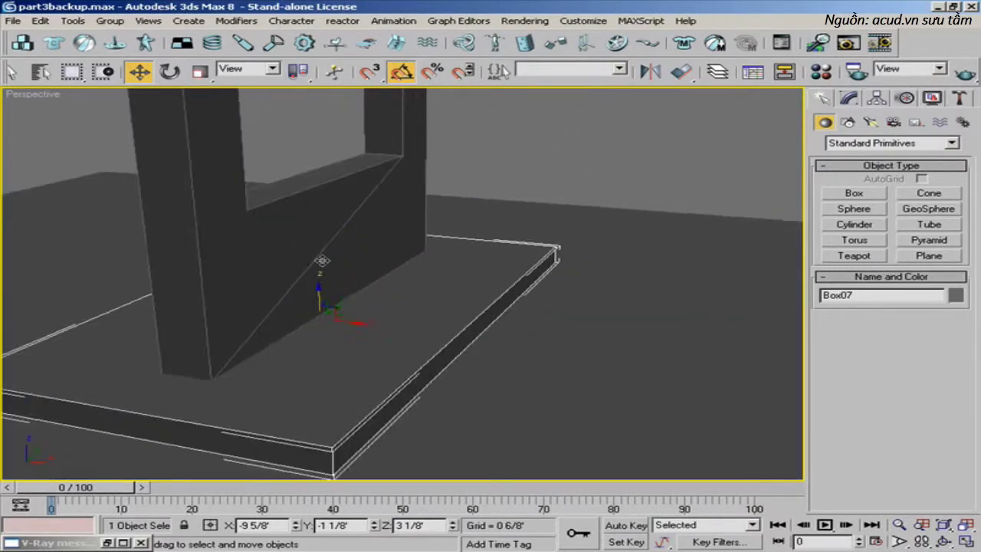
right_click(392, 322)
mouse_move(498, 445)
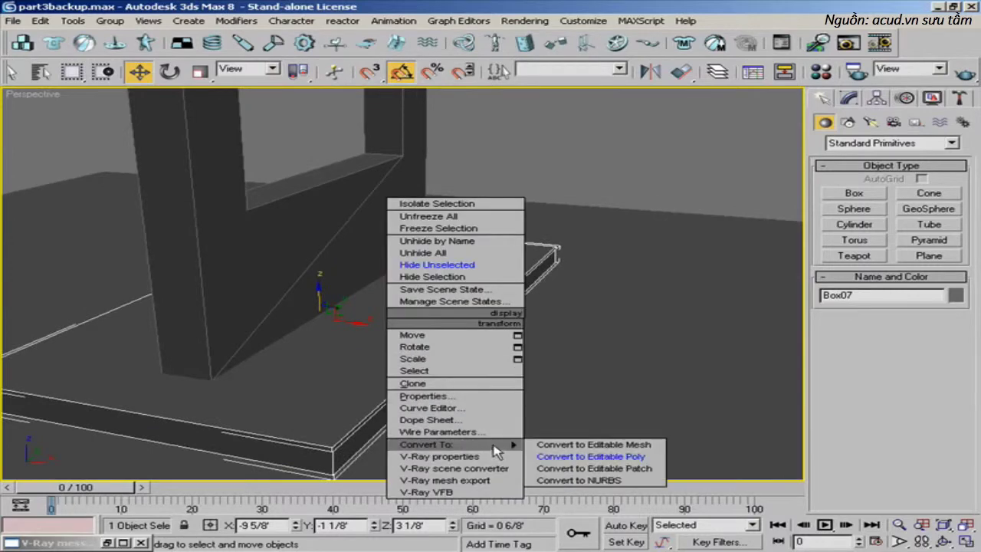
left_click(546, 457)
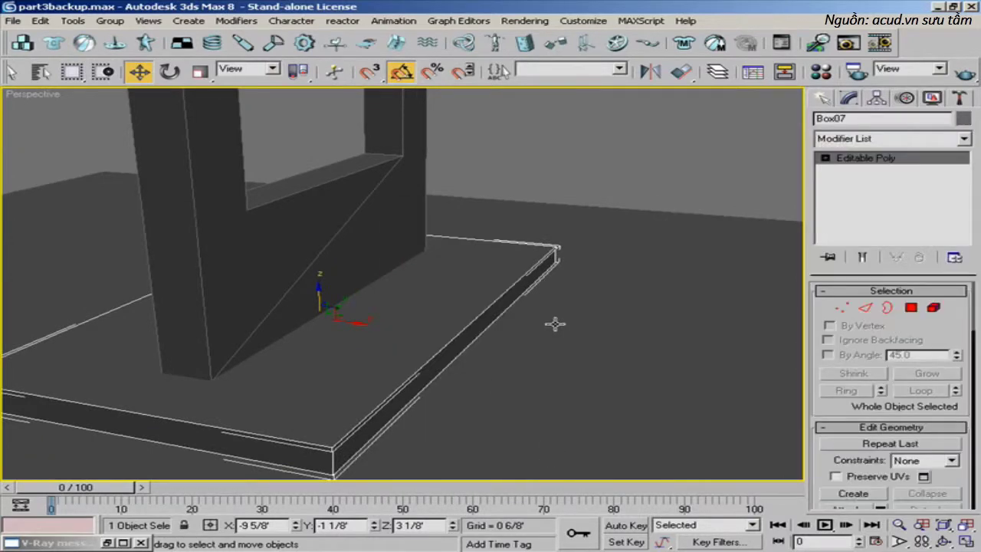
- Chamfer the four top edges of the thin base box by a very small amount
middle_click_drag(554, 324, 559, 320, "alt")
left_click(865, 307)
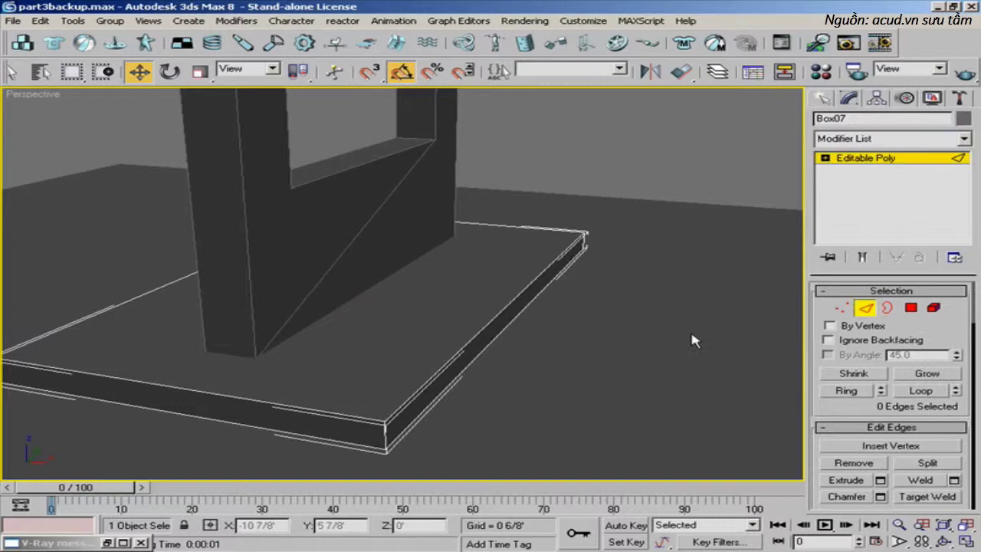
left_click(464, 345)
left_click(314, 409, "ctrl")
left_click(116, 308, "ctrl")
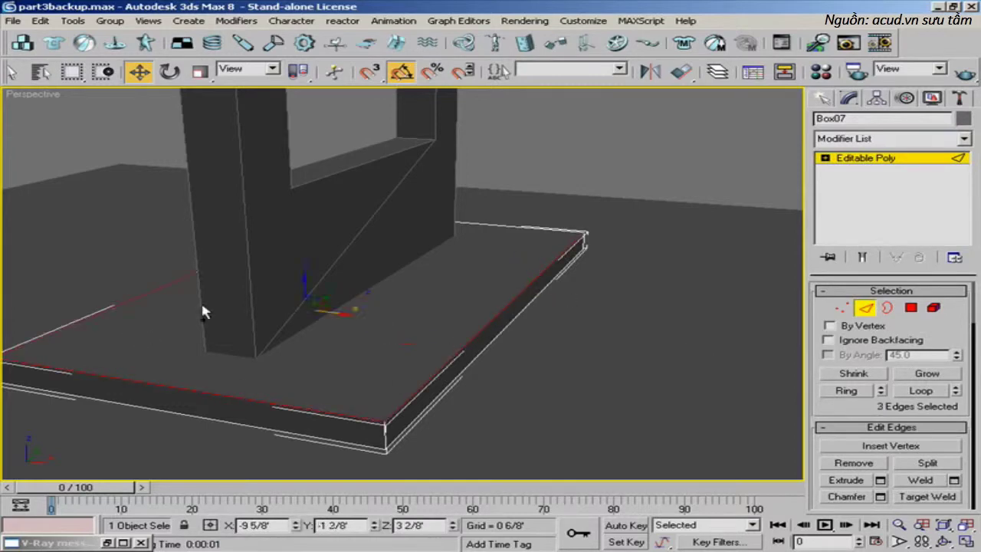
left_click(499, 227, "ctrl")
left_click(880, 497)
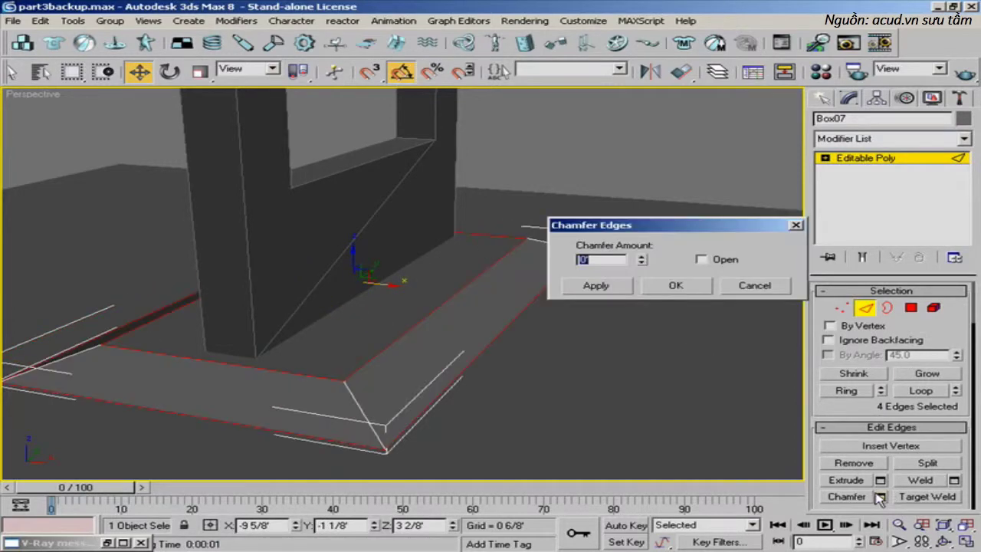
left_click_drag(642, 262, 649, 333)
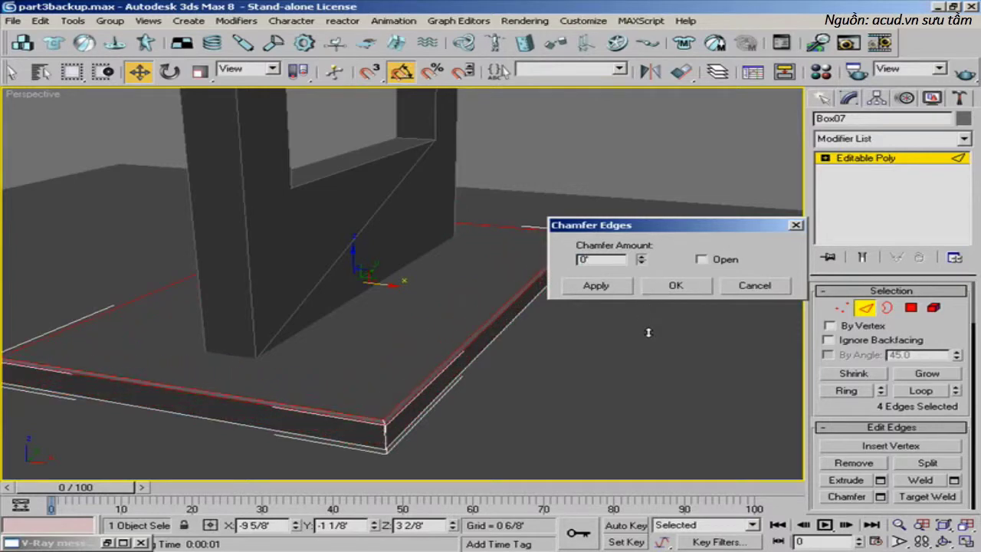
left_click(677, 291)
- Inset the underside polygon of the base slightly as a single group
left_click(910, 307)
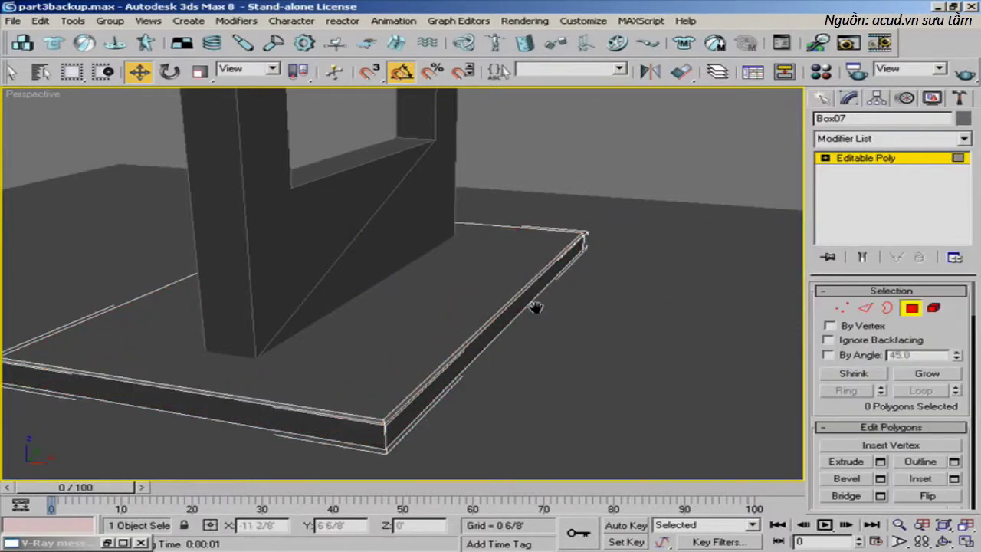
middle_click_drag(532, 306, 532, 261)
left_click(390, 171)
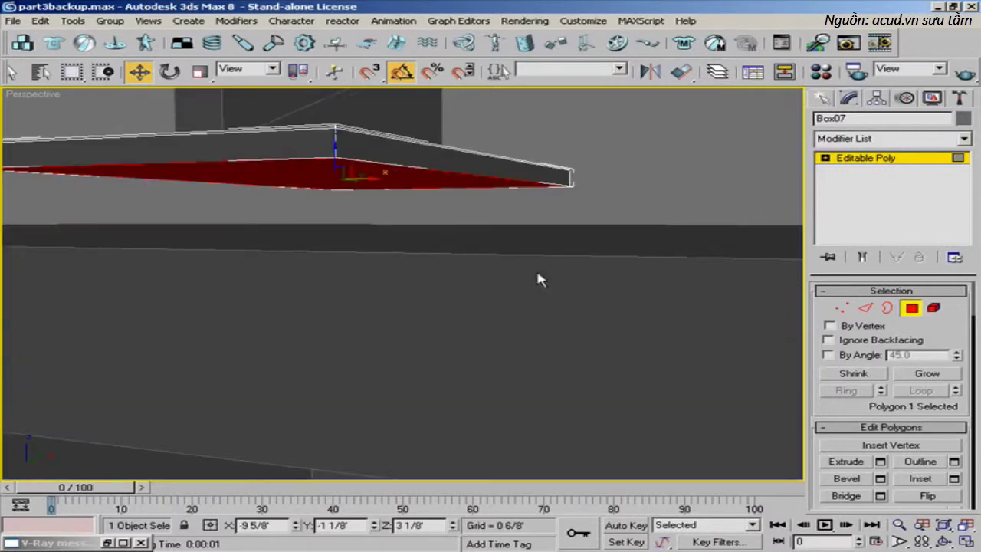
left_click(954, 479)
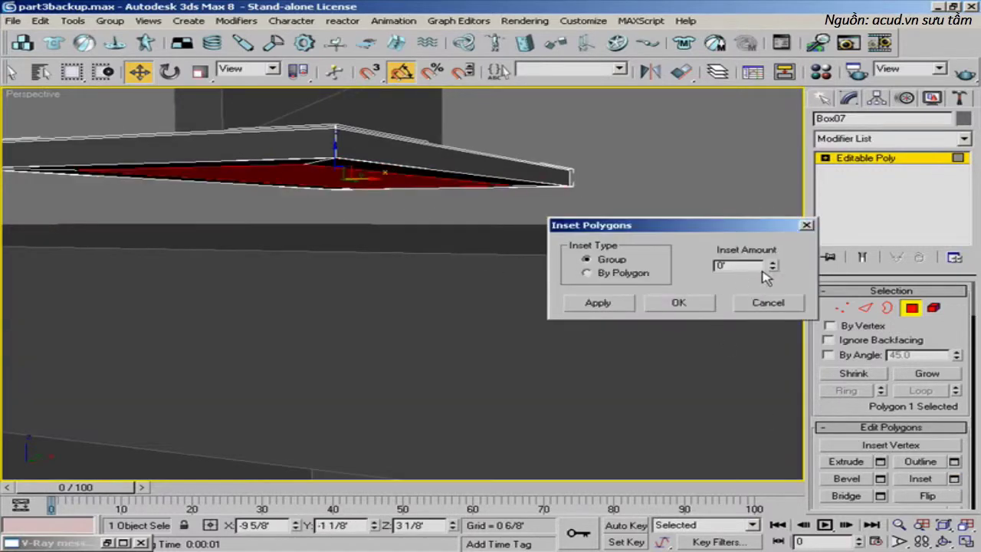
left_click_drag(773, 269, 771, 293)
left_click(679, 303)
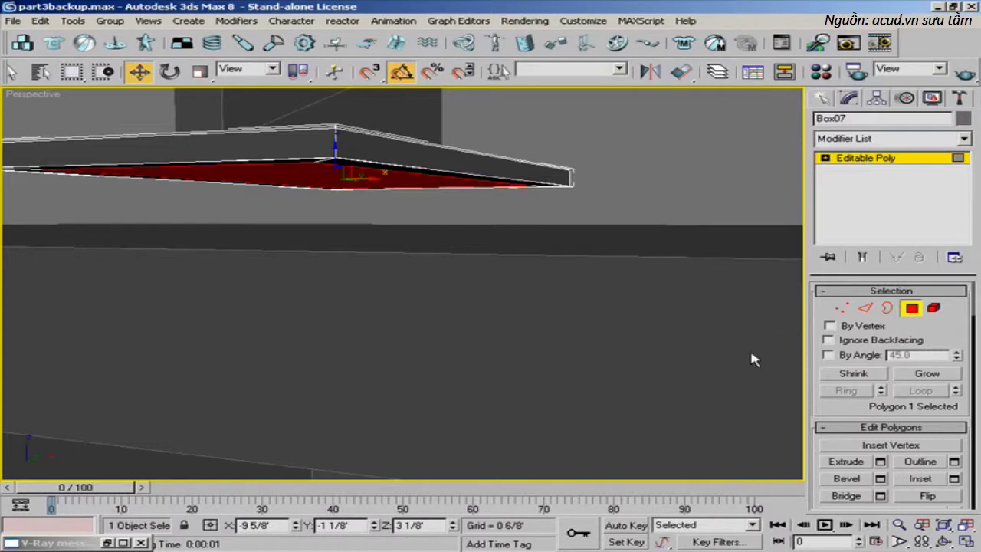
- Extrude the inset underside polygon a short distance downward to form a recessed foot under the base
left_click(881, 461)
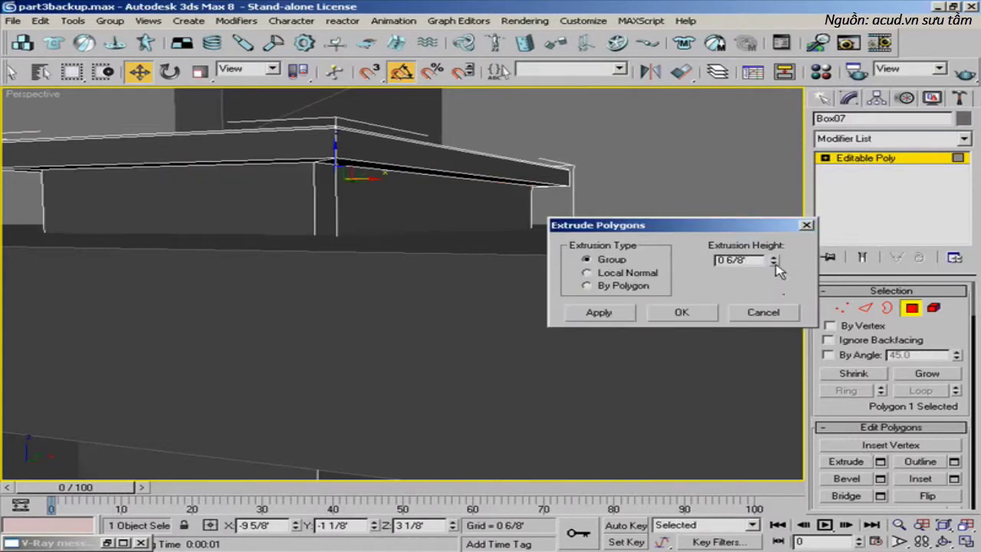
left_click_drag(776, 265, 773, 335)
left_click(682, 312)
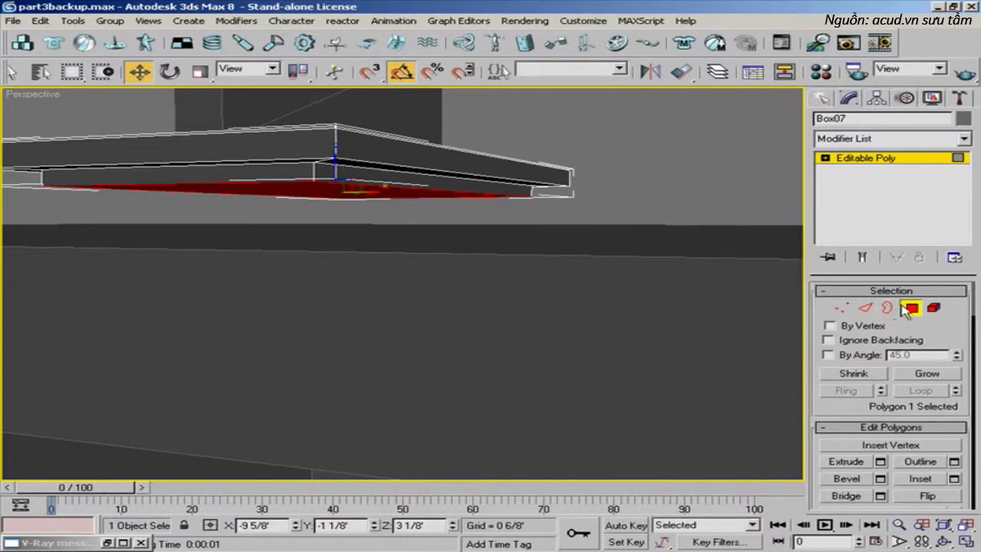
left_click(910, 307)
- Lower the base along the Z axis until its foot rests on the tabletop
middle_click_drag(556, 239, 528, 247)
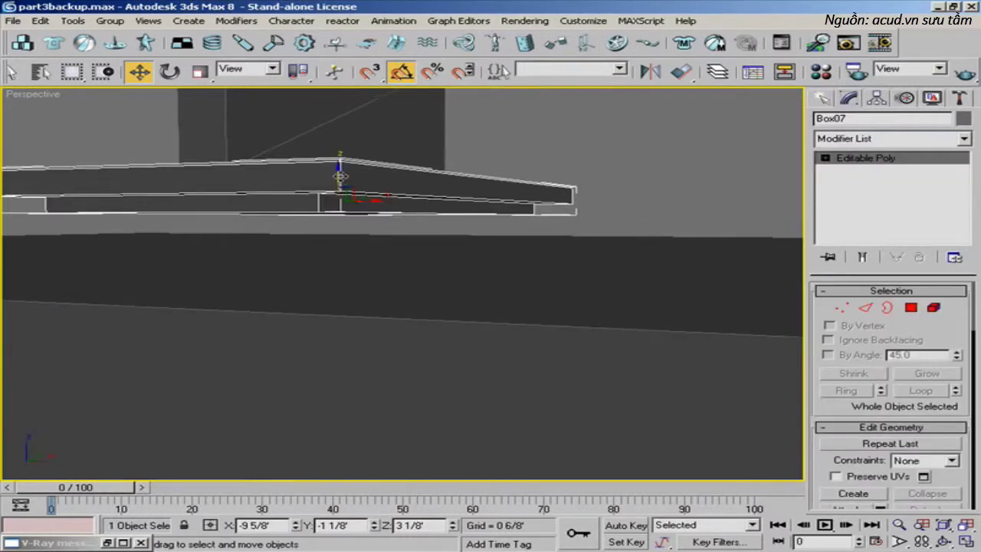
middle_click_drag(339, 176, 338, 213, "alt")
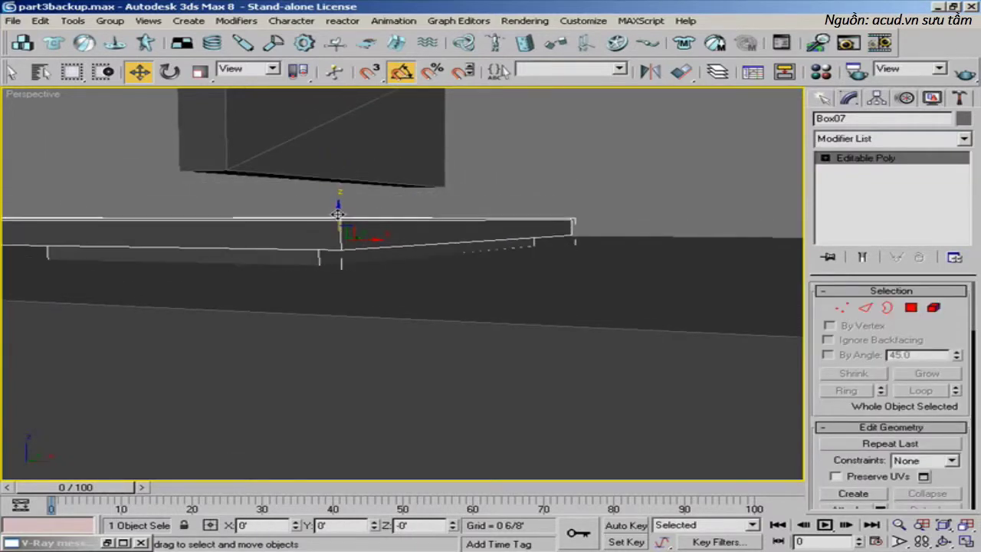
left_click(471, 191)
- Lower the upright frame along the Z axis so it stands on the base
middle_click_drag(471, 191, 513, 237, "alt")
left_click(363, 214)
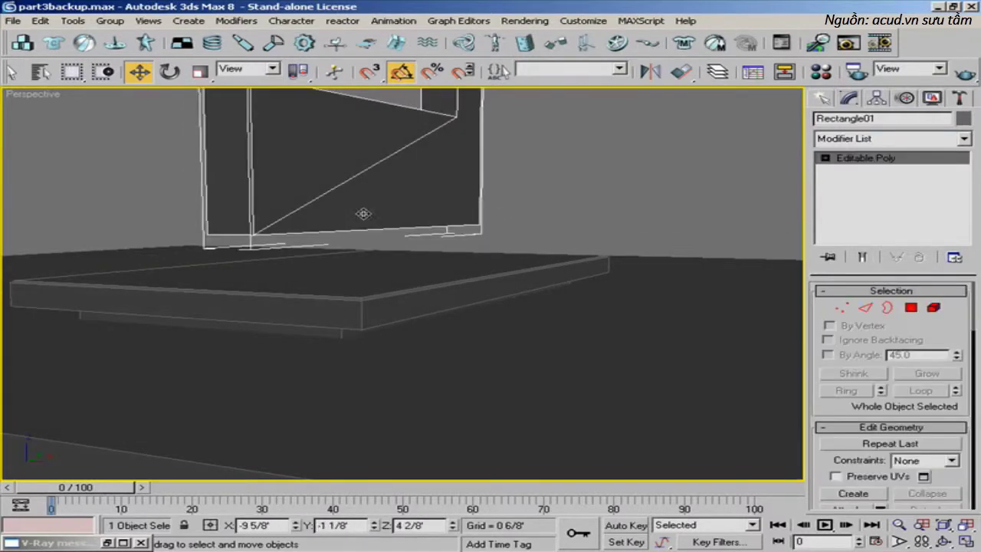
scroll(363, 214, "down", 8)
scroll(430, 201, "up", 2)
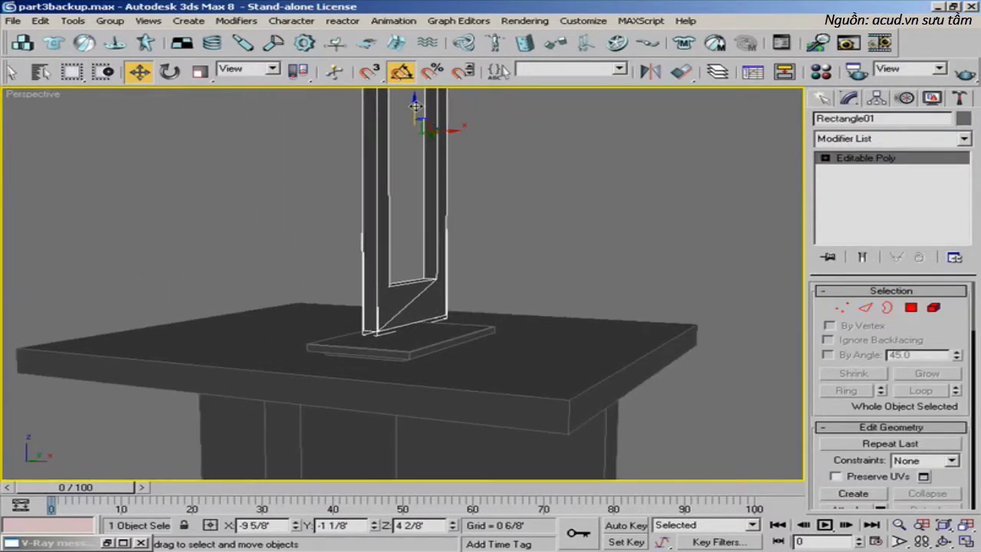
left_click_drag(415, 105, 415, 119)
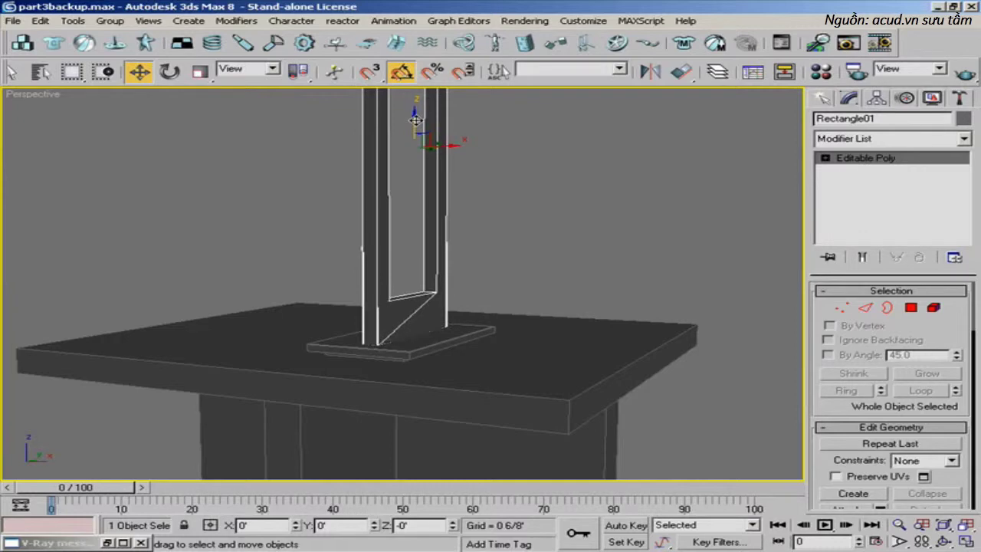
left_click(496, 216)
- Draw an upright box in the Left view, starting inside the frame's opening and extending past one side of the frame
middle_click_drag(496, 217, 421, 272, "alt")
scroll(437, 256, "down", 4)
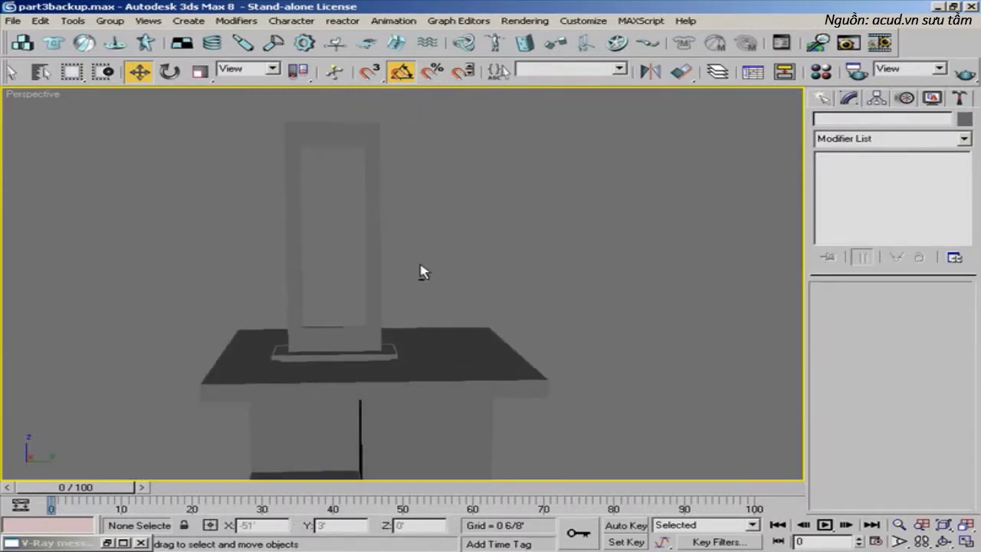
mouse_move(371, 252)
middle_mouse_down("alt")
mouse_move(366, 239)
mouse_move(374, 250)
middle_mouse_up("alt")
key("alt+w")
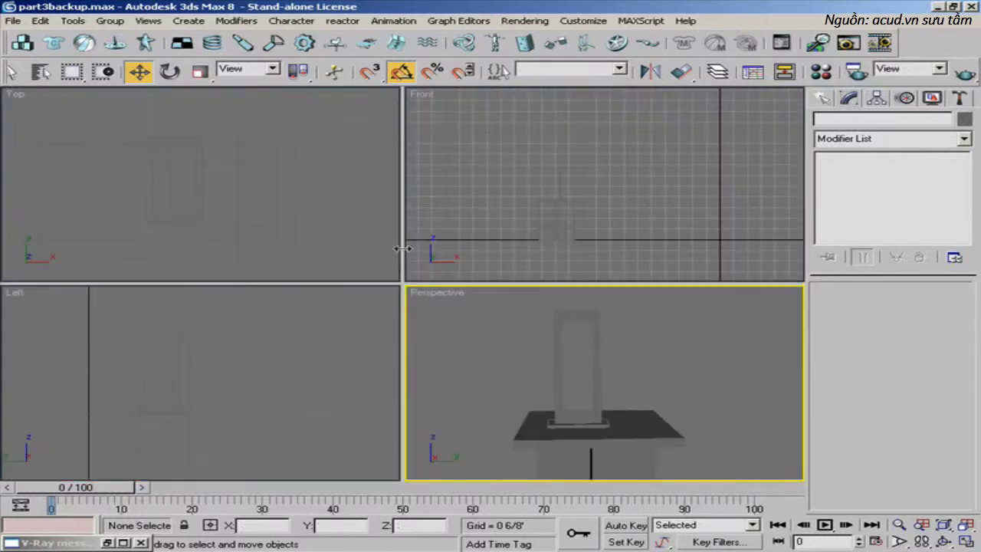
left_click(563, 195)
left_click(310, 367)
key("alt+w")
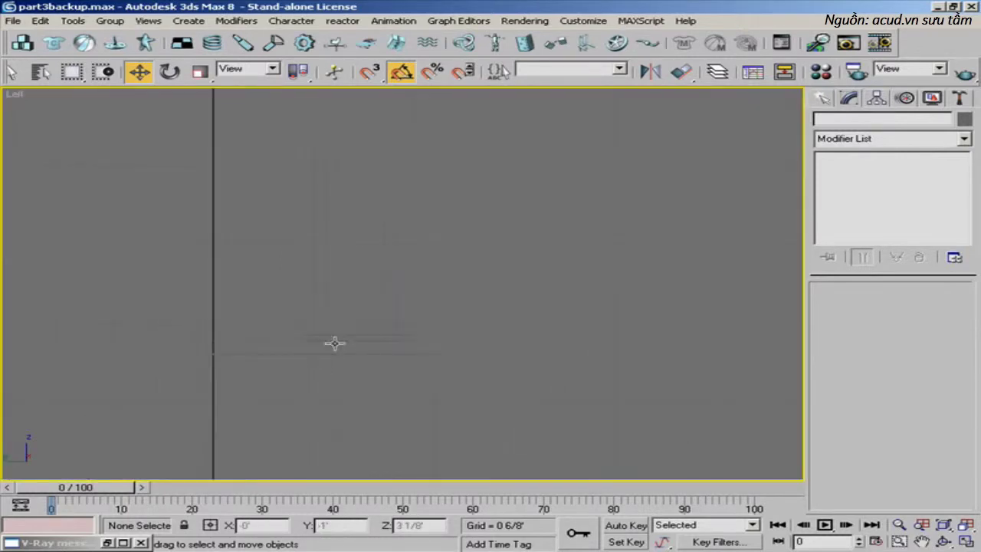
scroll(352, 357, "up", 2)
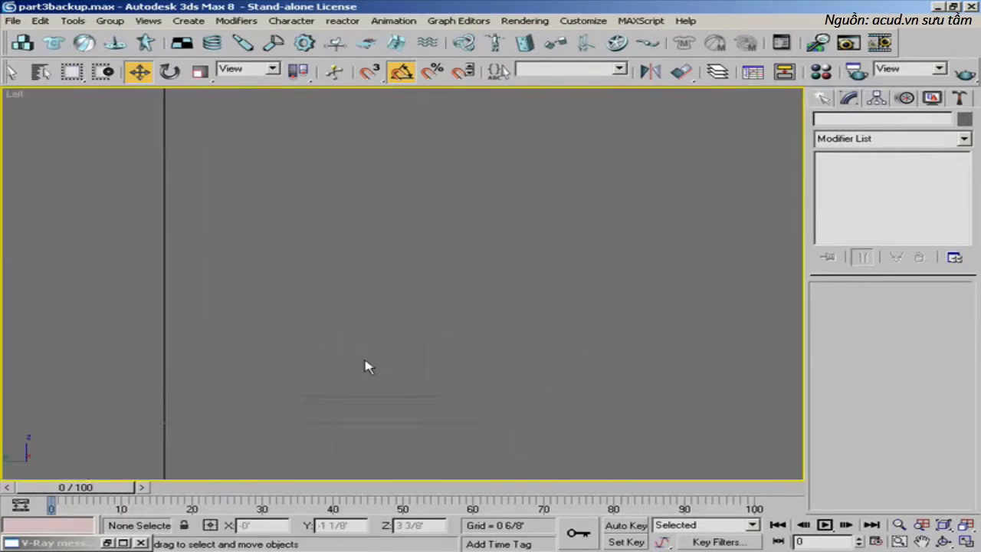
left_click(429, 281)
left_click(823, 99)
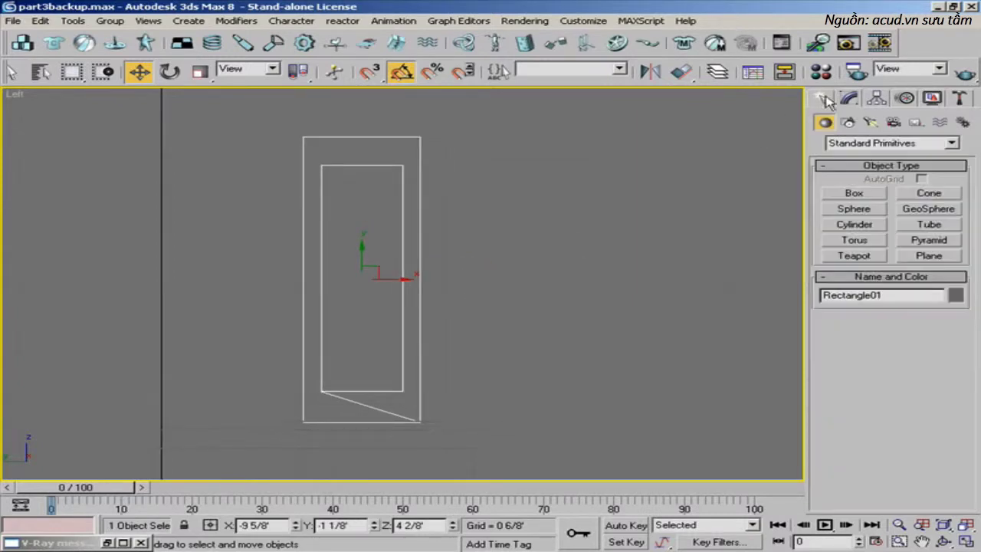
left_click(854, 194)
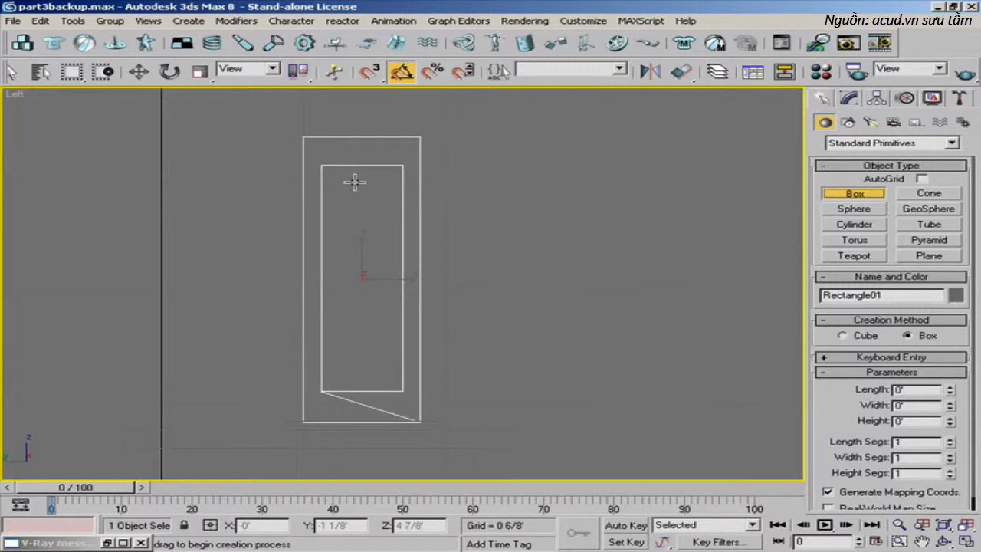
left_click_drag(355, 182, 474, 331)
left_click(467, 284)
key("w")
- Move the new box along the X axis to the upright frame, at about -9 4/8'
key("alt+w")
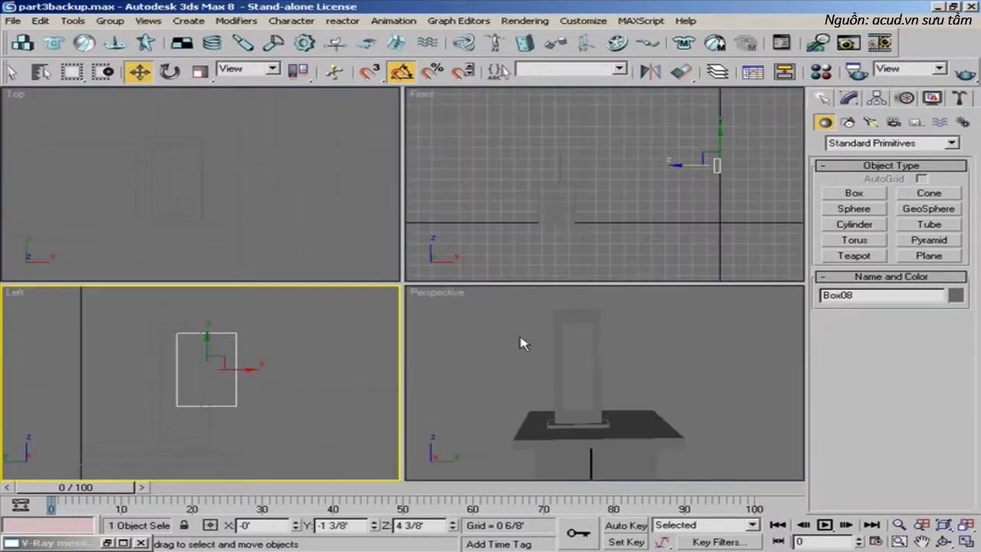
mouse_move(521, 342)
middle_mouse_down("alt")
mouse_move(545, 339)
mouse_move(506, 325)
mouse_move(543, 335)
middle_mouse_up("alt")
key("alt+w")
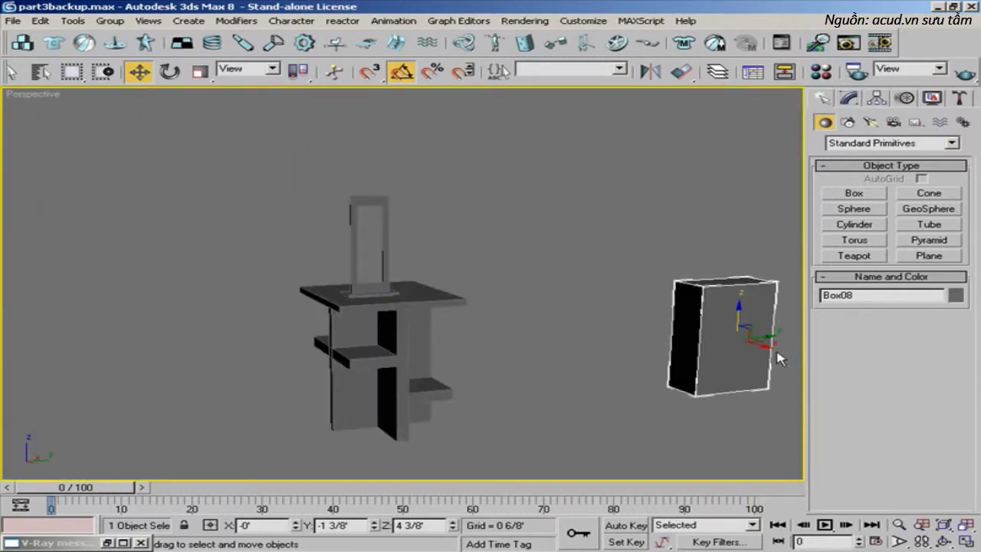
left_click_drag(771, 356, 383, 274)
scroll(383, 275, "up", 2)
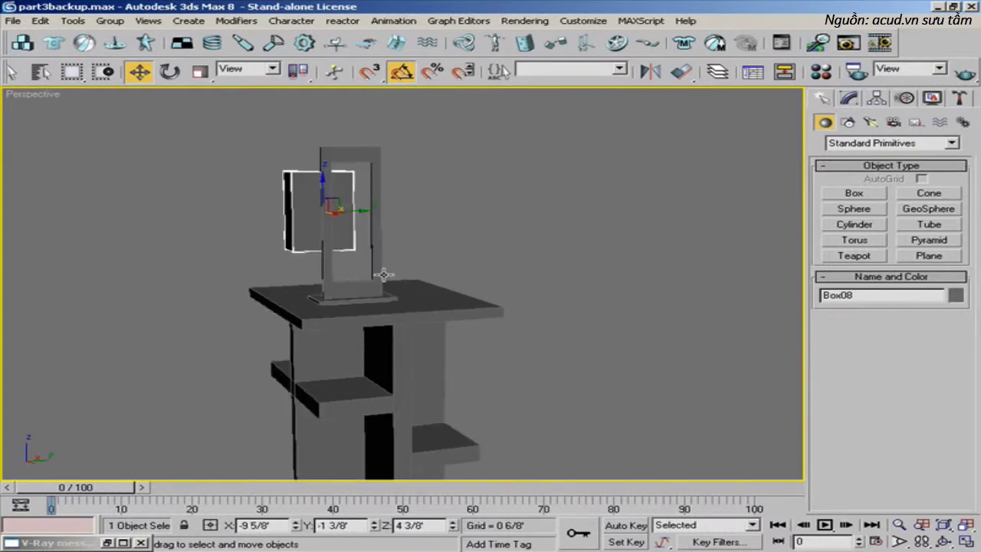
scroll(383, 274, "up", 4)
scroll(391, 279, "down", 6)
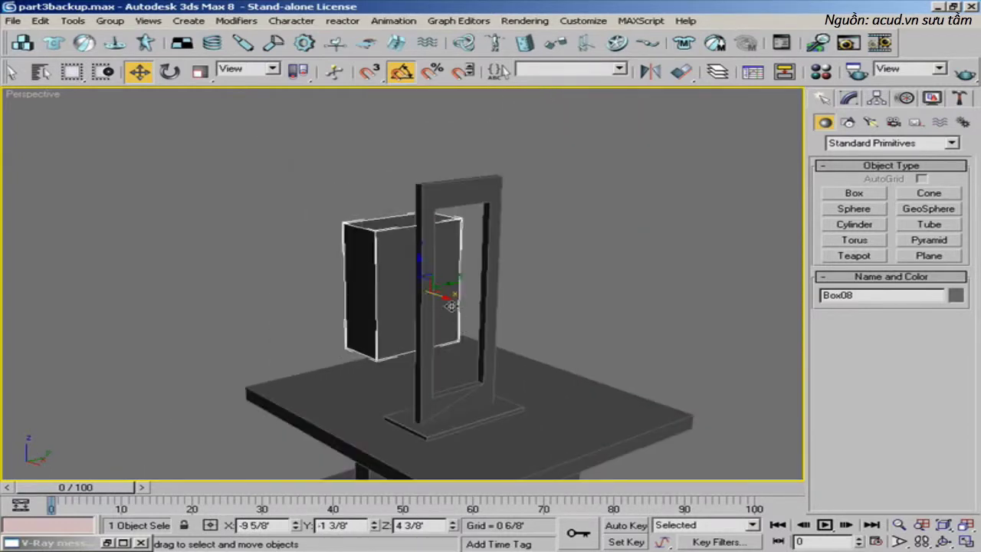
left_click_drag(447, 303, 459, 307)
middle_click_drag(460, 307, 408, 288, "alt")
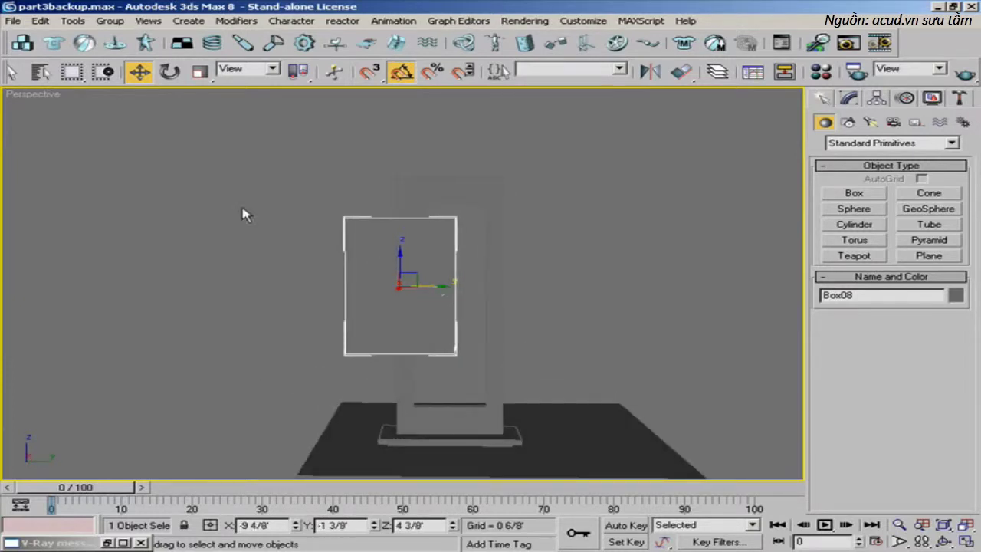
- Scale the box slightly narrower along the Y axis and shift it along Y to about -0 7/8', over the frame's side post
left_click(198, 71)
left_click_drag(452, 297, 438, 290)
left_click(140, 71)
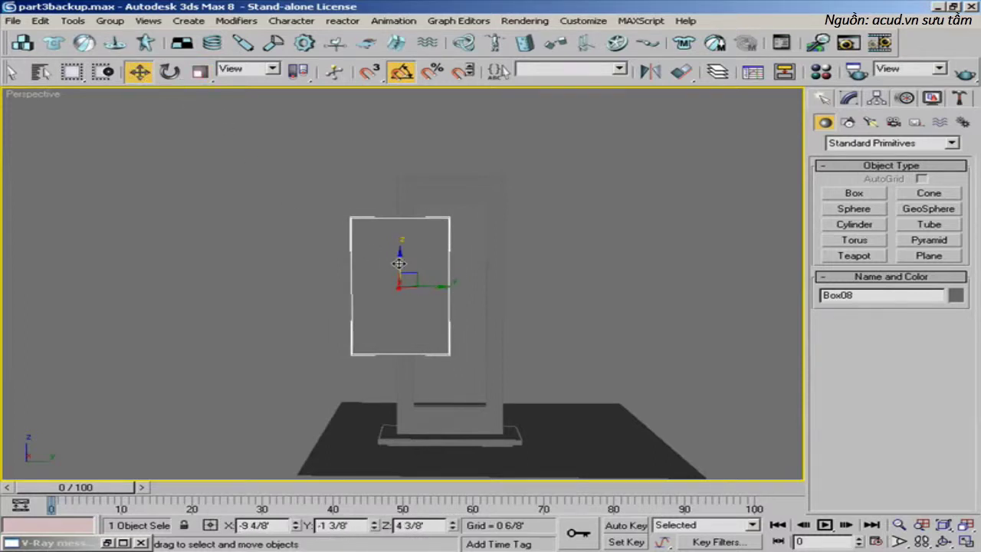
scroll(400, 268, "down", 3)
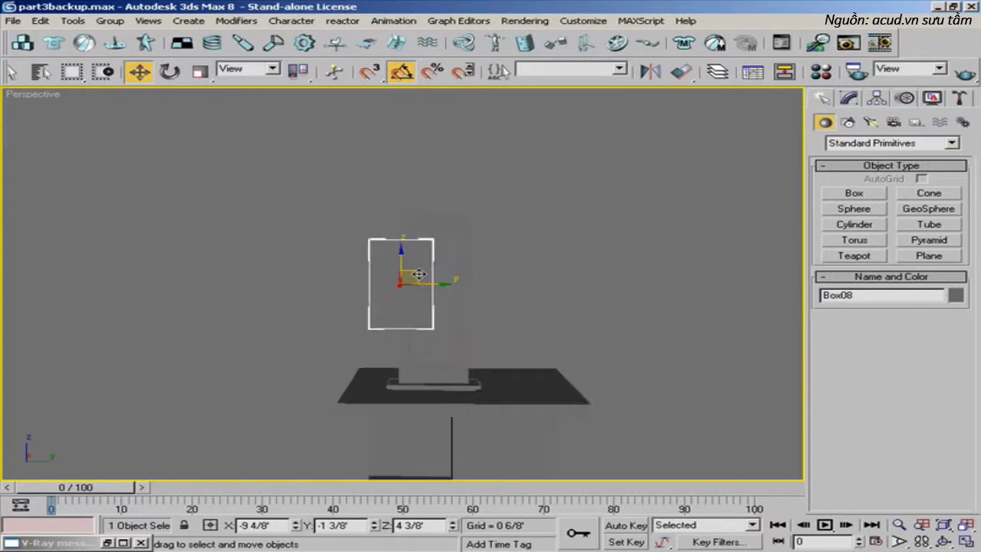
left_click_drag(445, 284, 511, 298)
mouse_move(490, 308)
middle_mouse_down()
mouse_move(477, 296)
mouse_move(511, 302)
mouse_move(480, 301)
middle_mouse_up()
- Convert the box to an Editable Poly and delete its top and bottom polygons
right_click(480, 312)
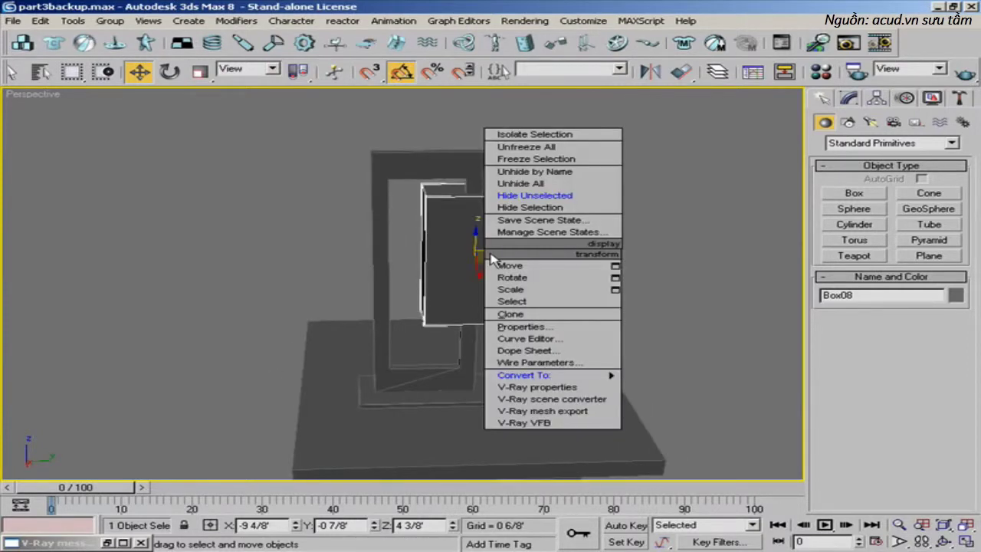
left_click(674, 392)
left_click(912, 308)
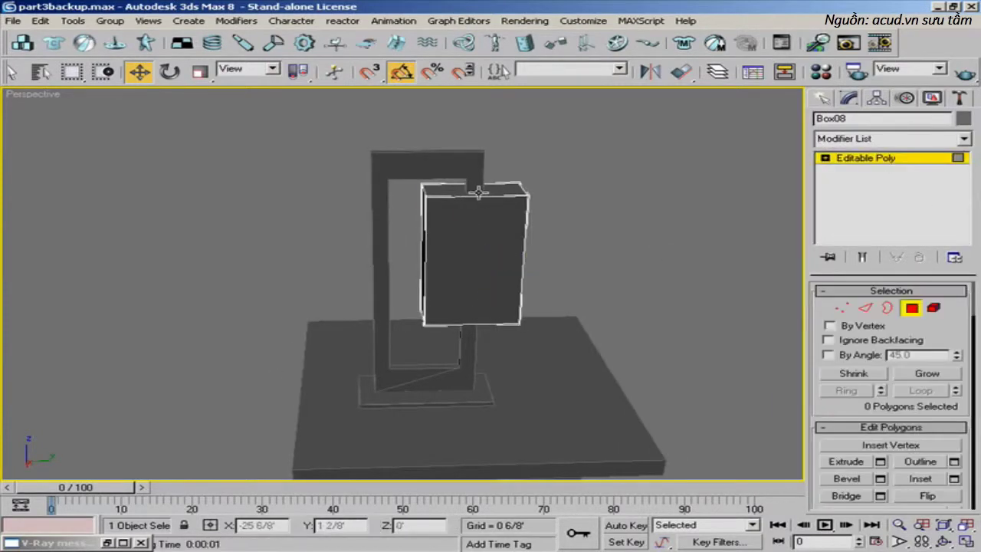
left_click(476, 191)
middle_click_drag(504, 232, 494, 192, "alt")
left_click(498, 299, "ctrl")
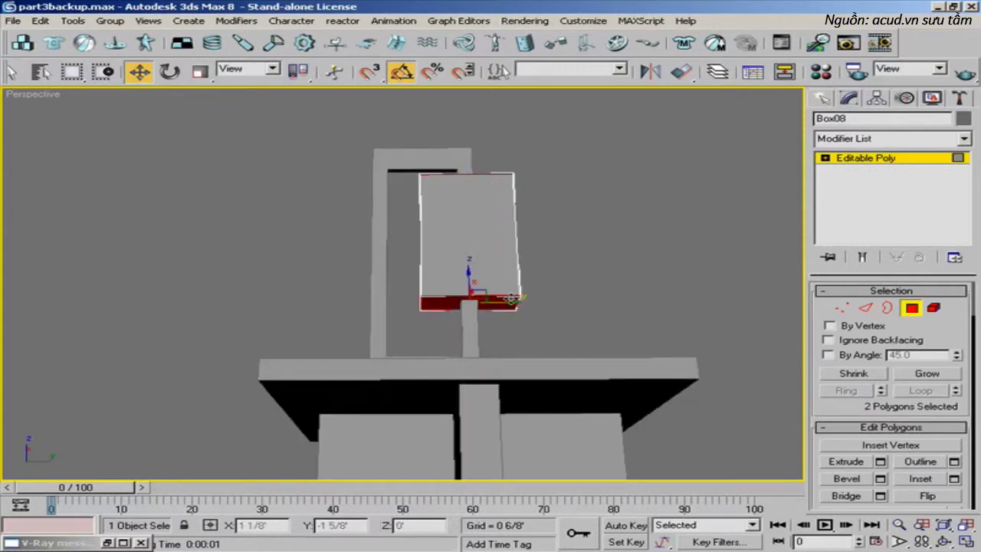
left_click(512, 299)
middle_click_drag(485, 284, 529, 352, "alt")
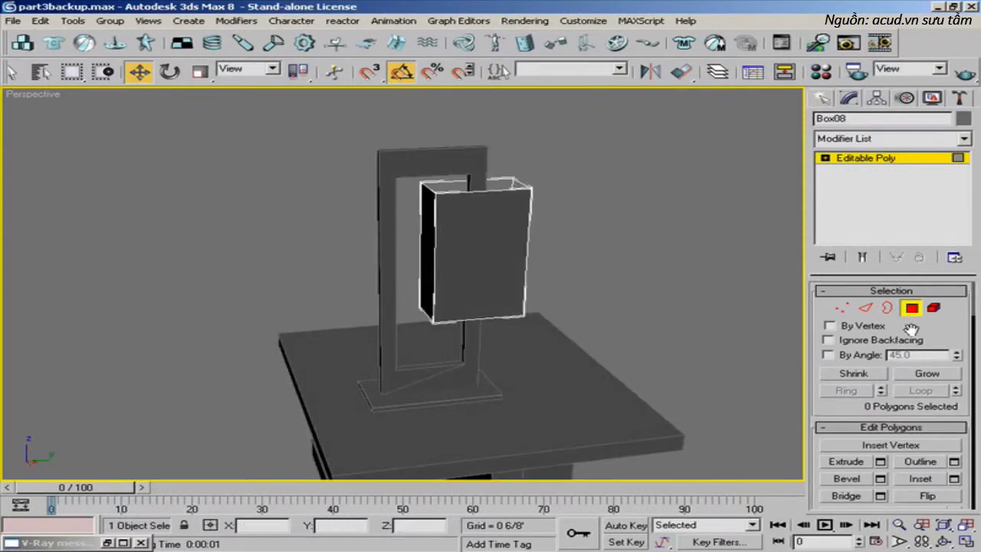
left_click(916, 313)
- Apply a Shell modifier to the open-ended box to give its walls thickness
left_click(870, 141)
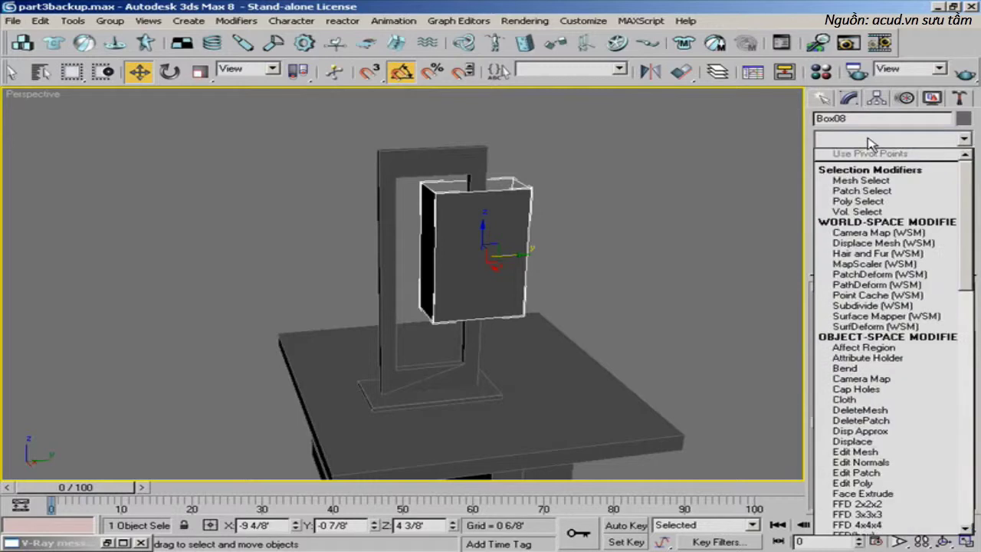
scroll(870, 143, "down", 8)
scroll(870, 144, "up", 2)
scroll(870, 143, "down", 10)
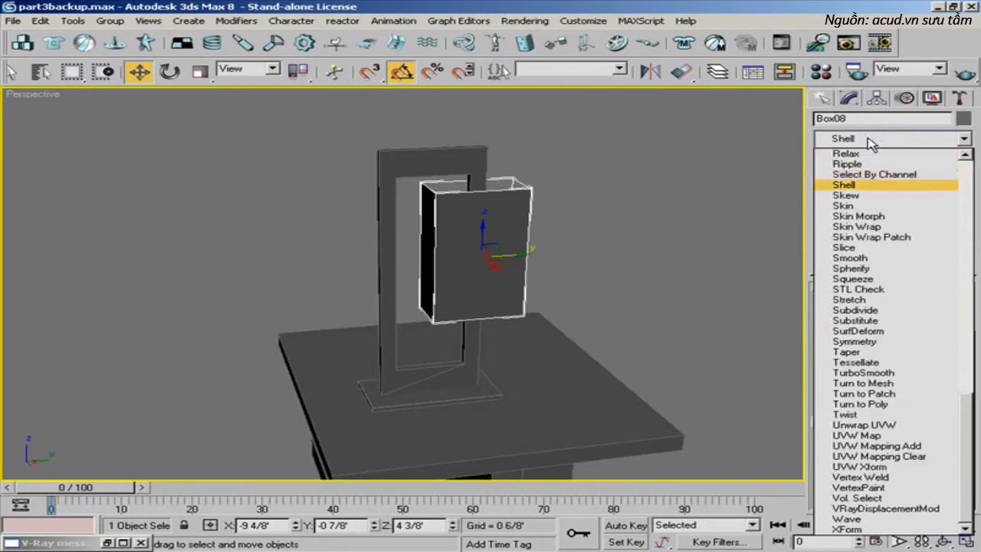
left_click(851, 185)
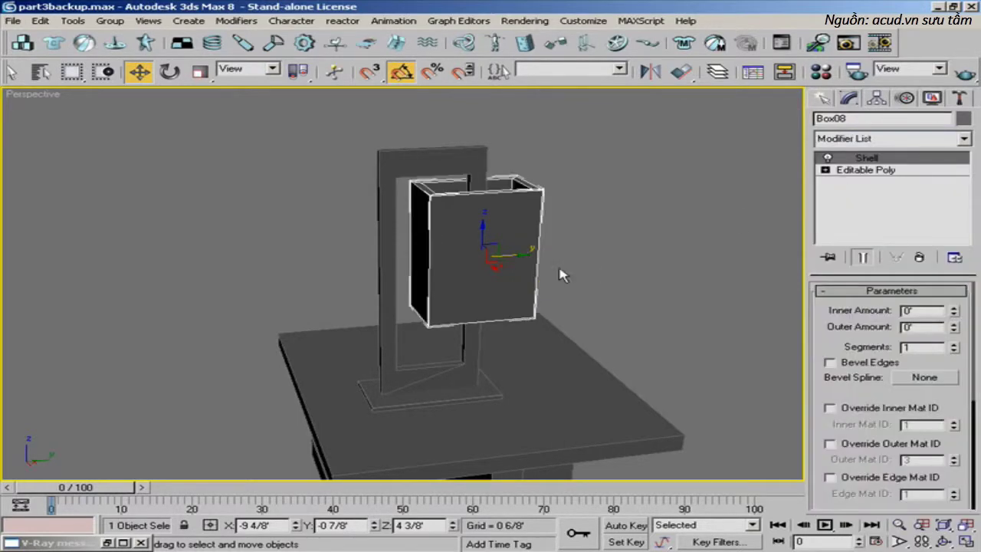
- Reduce the Shell modifier's outer amount to give the open-ended box very thin walls
scroll(562, 274, "up", 5)
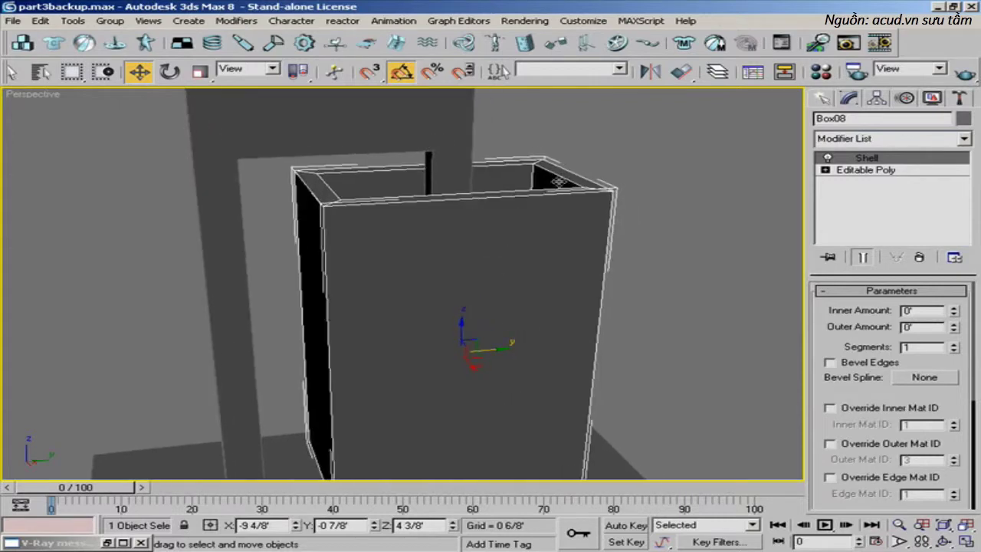
left_click_drag(954, 328, 952, 393)
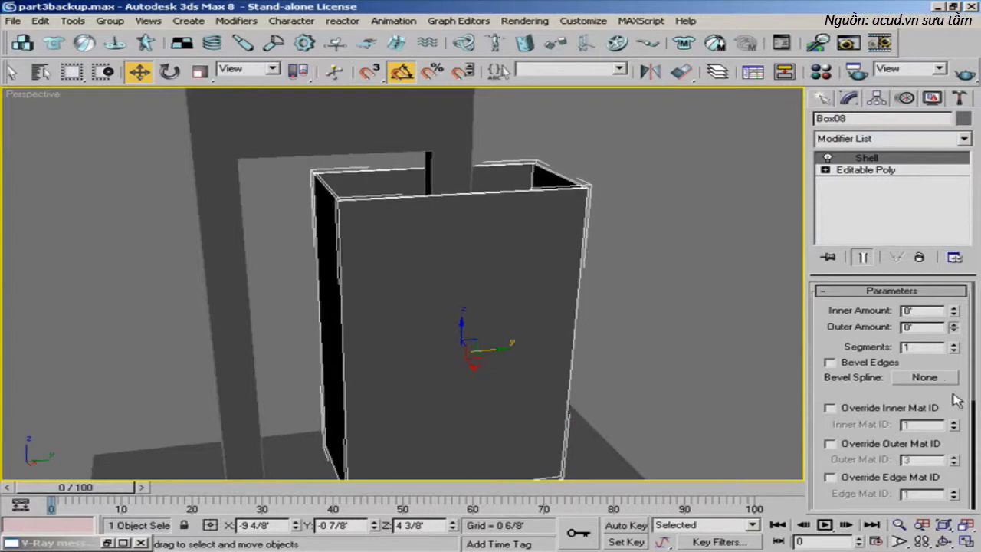
key("shift+z")
key("shift+z")
key("shift+z")
key("shift+z")
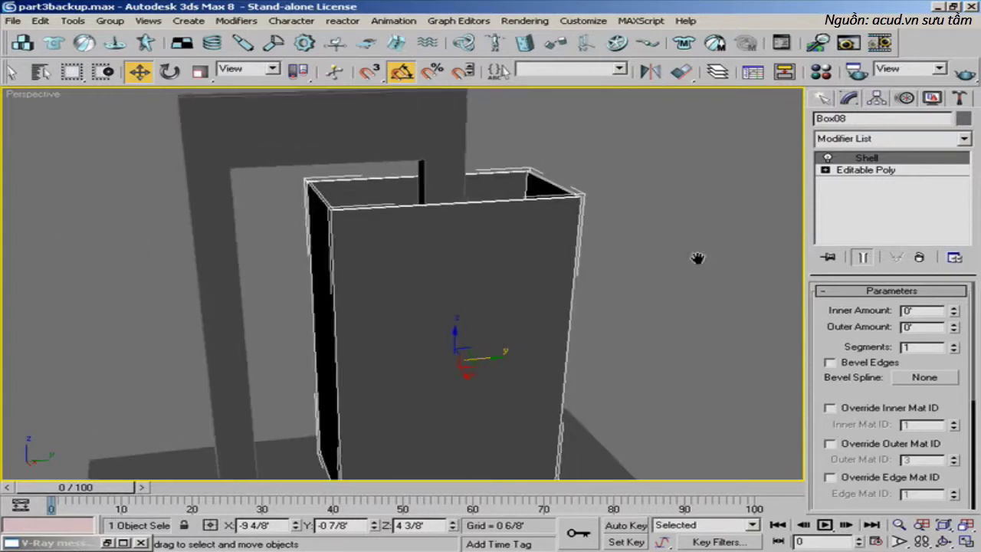
- Name the hollow box lampShade and collapse its modifier stack into an editable mesh
type("lampShade")
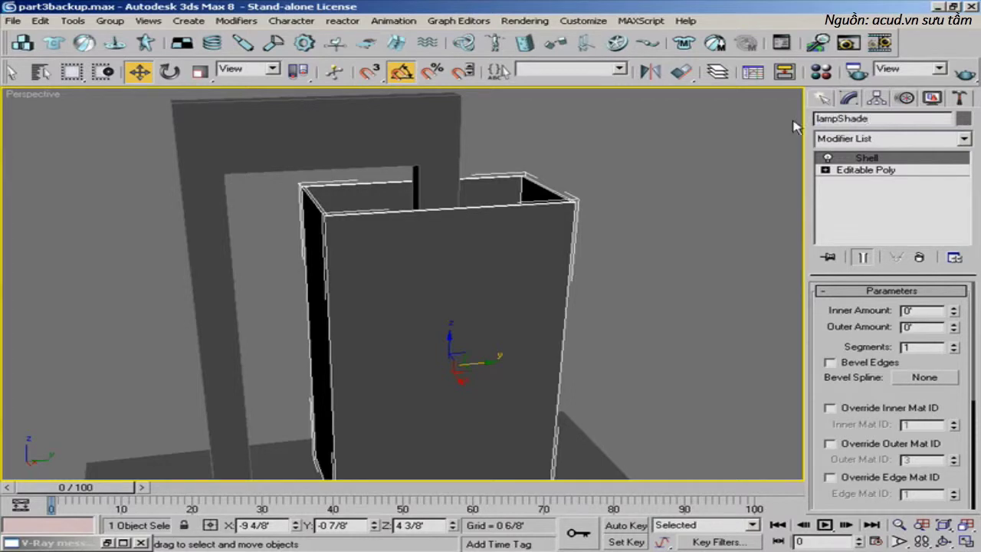
right_click(865, 157)
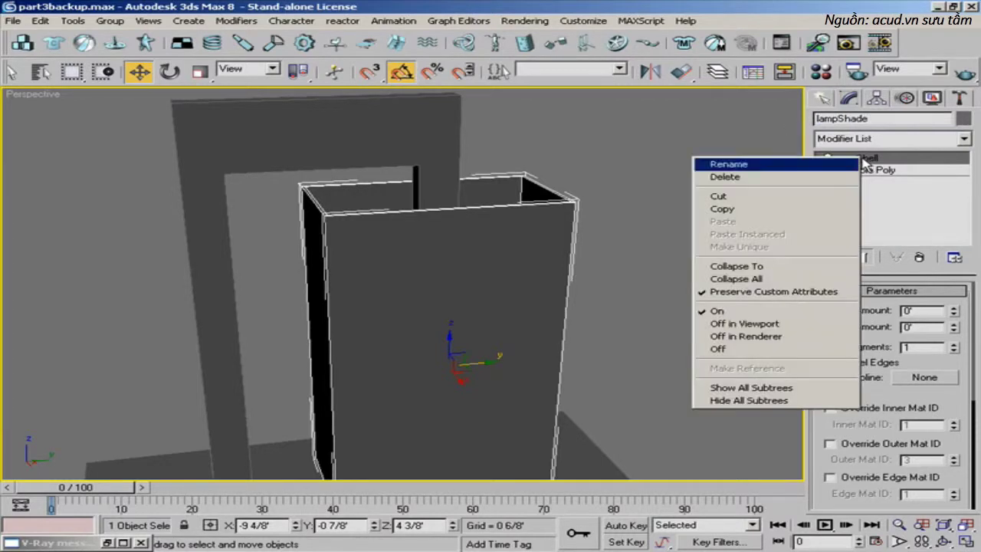
left_click(811, 268)
middle_click_drag(628, 258, 625, 230)
scroll(606, 222, "down", 3)
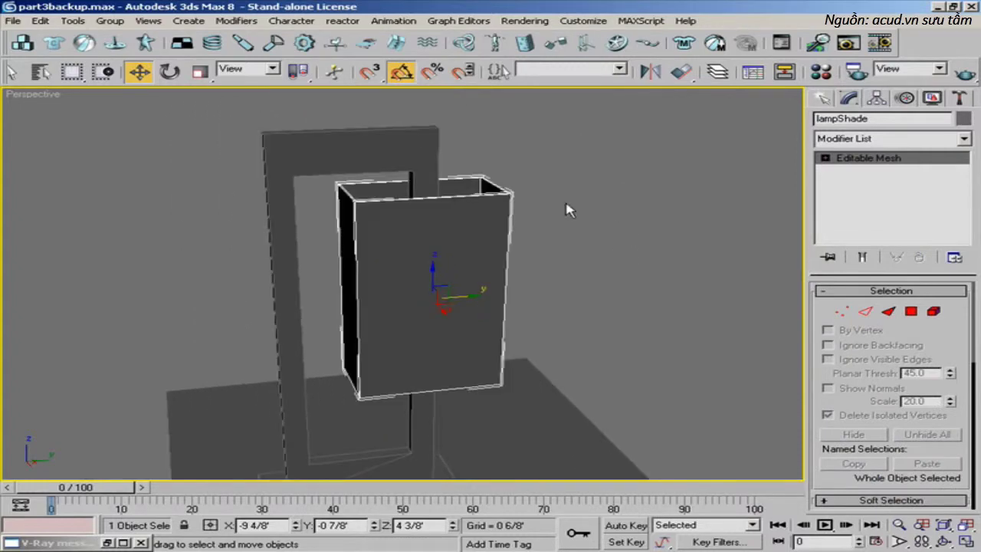
- Attach the upright frame to the flat base plate so they form one object
left_click(403, 131)
middle_click_drag(280, 371, 286, 321)
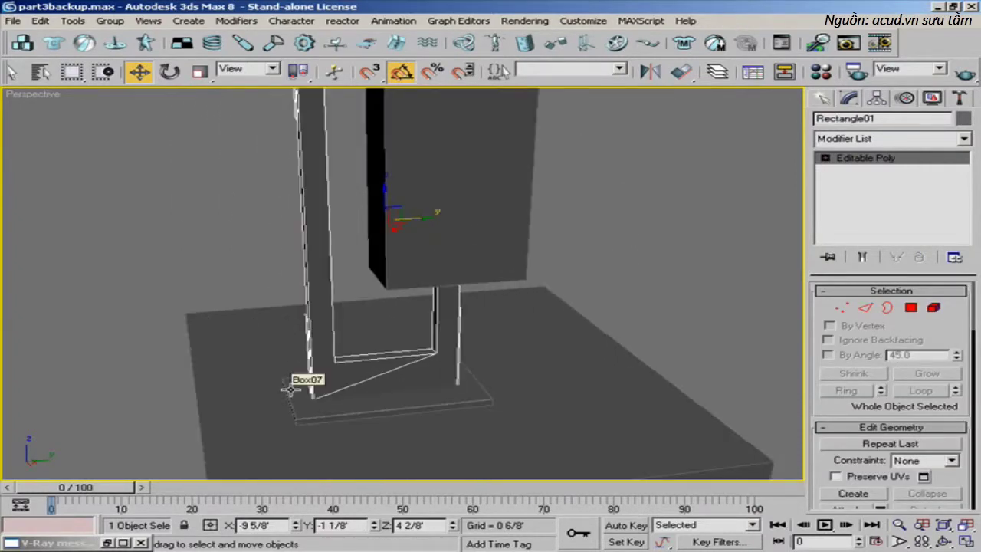
left_click(340, 405)
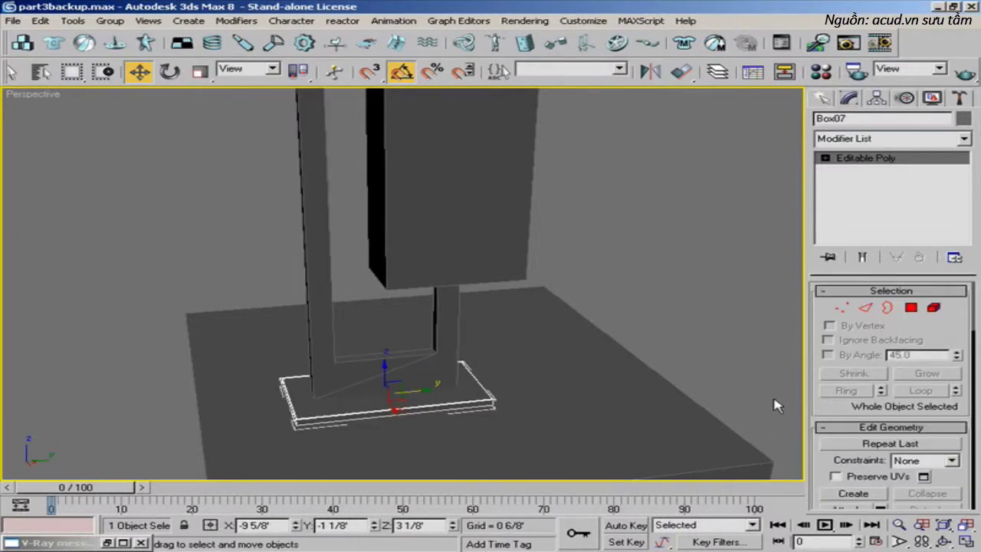
scroll(835, 409, "down", 5)
left_click(847, 344)
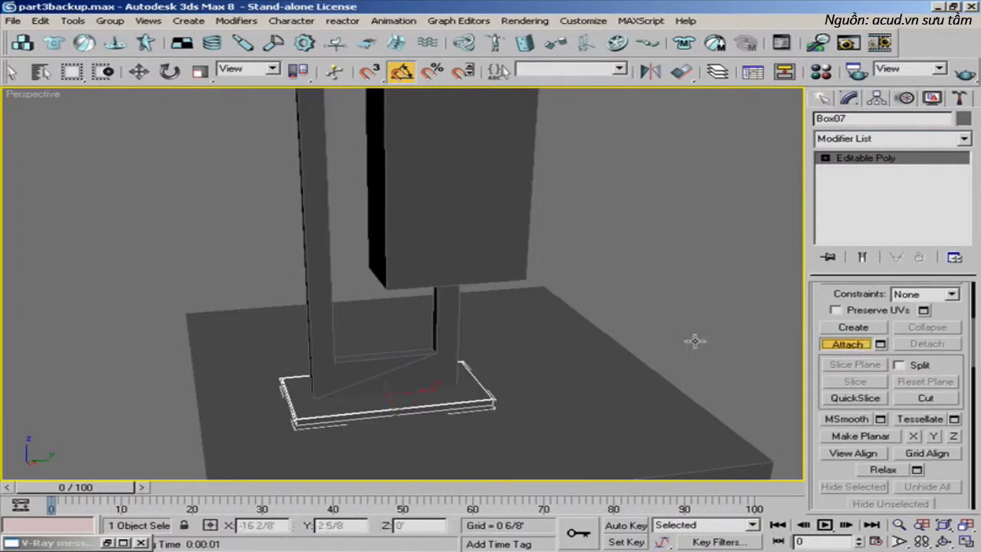
left_click(324, 311)
middle_click_drag(401, 269, 445, 261, "alt")
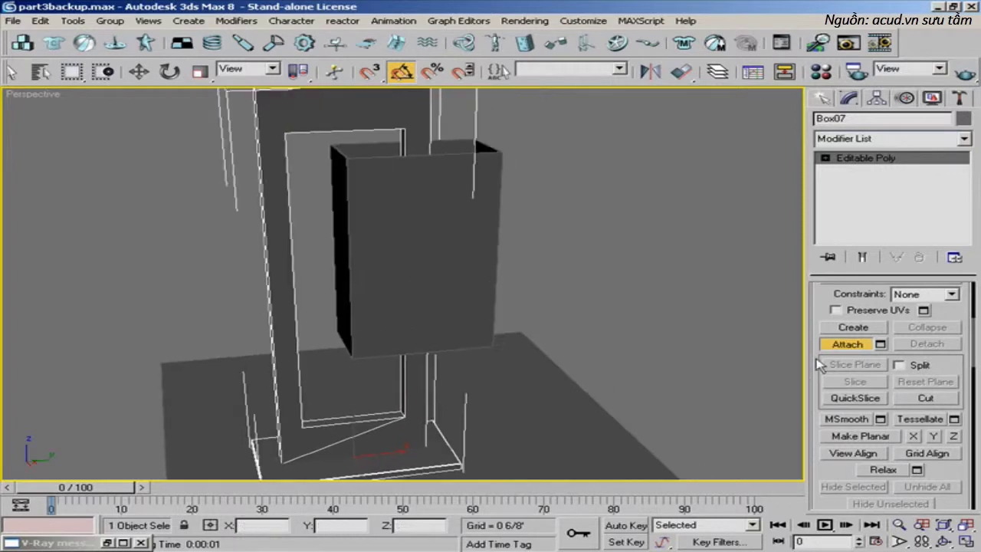
left_click(847, 344)
middle_click_drag(509, 271, 522, 291)
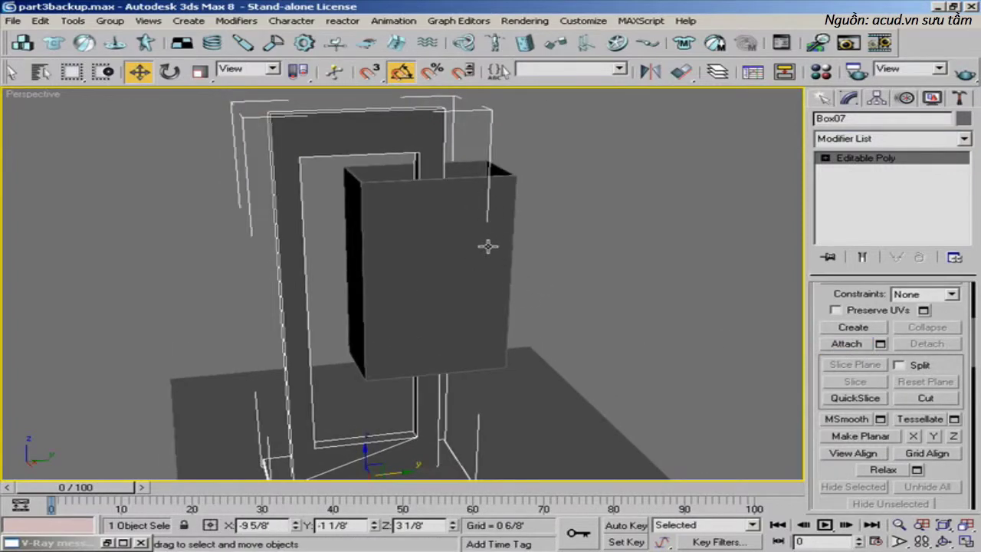
- Rename the joined frame and base lampBase and convert it to an editable mesh
left_click(863, 123)
type("lampBase")
left_click(494, 222)
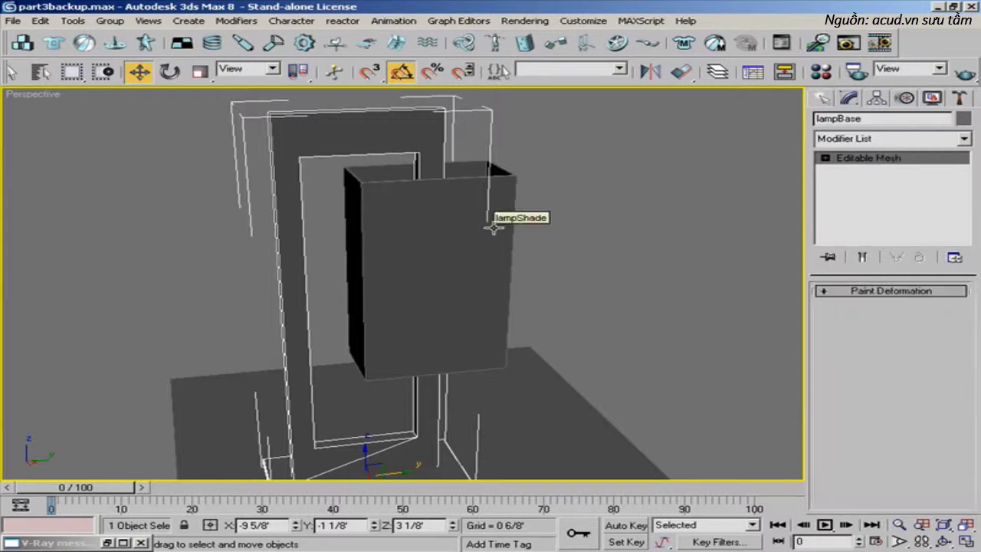
- Group the lamp base and lamp shade under the name Lamp, and deselect the group
left_click(377, 193, "ctrl")
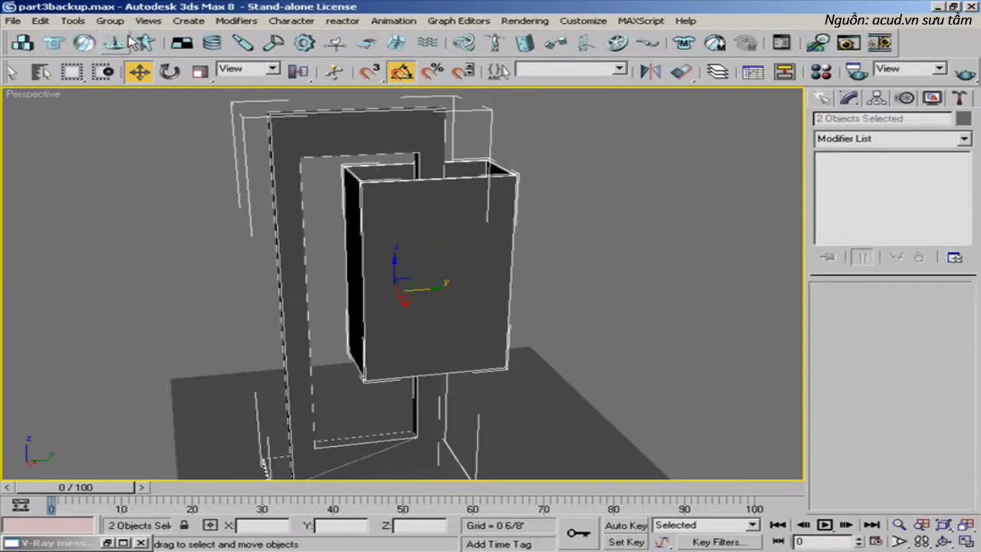
left_click(110, 21)
left_click(113, 33)
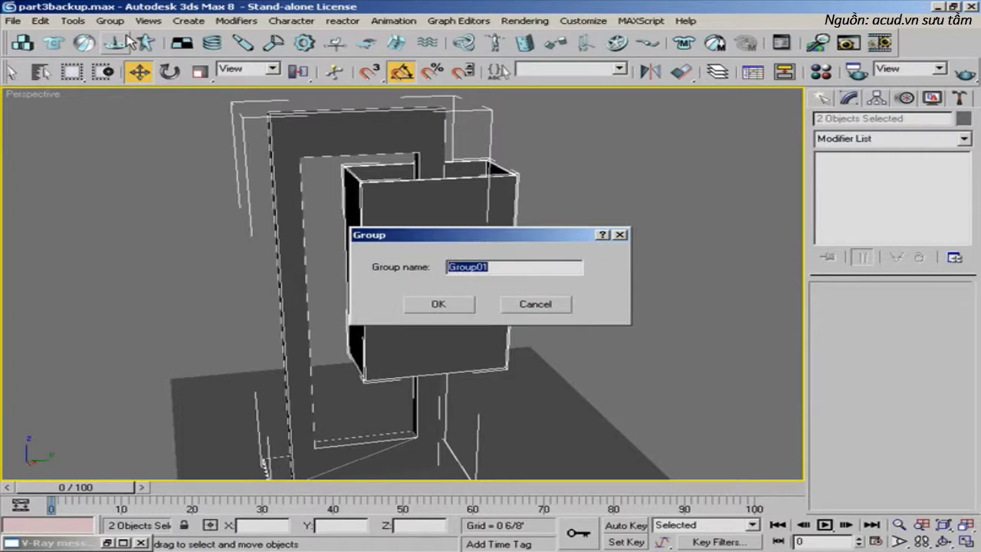
type("Lamp")
key("Return")
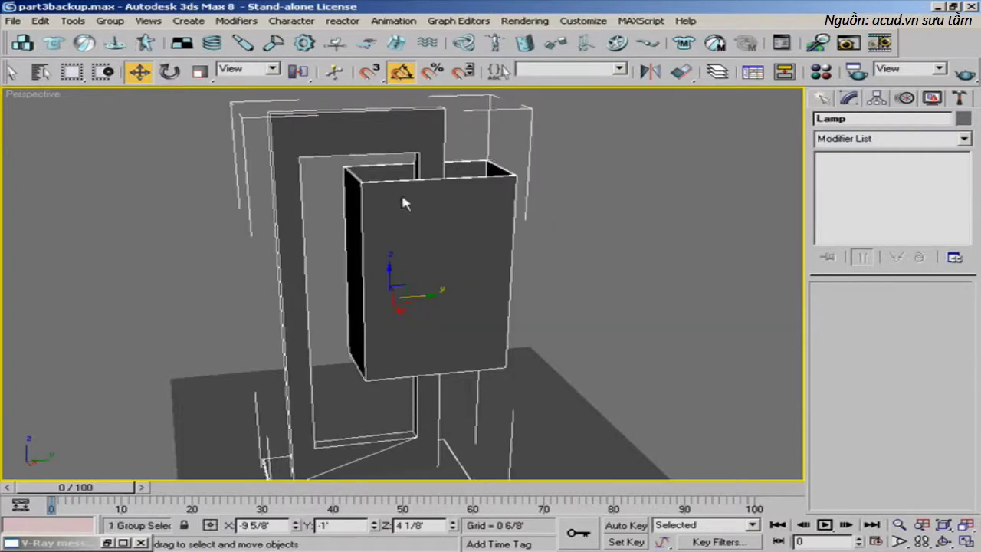
left_click(556, 307)
- Unhide all hidden objects to bring back the full living room scene
scroll(553, 274, "down", 5)
right_click(552, 272)
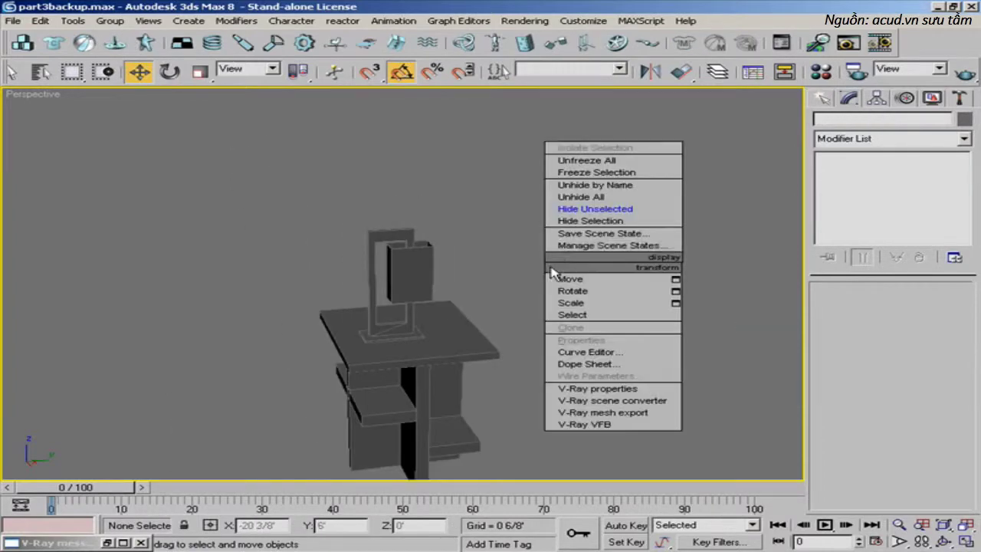
left_click(575, 194)
- Move the end table and lamp groups together along the Y axis until they stand right beside the armchair
middle_click_drag(403, 335, 369, 294, "alt")
left_click(395, 297)
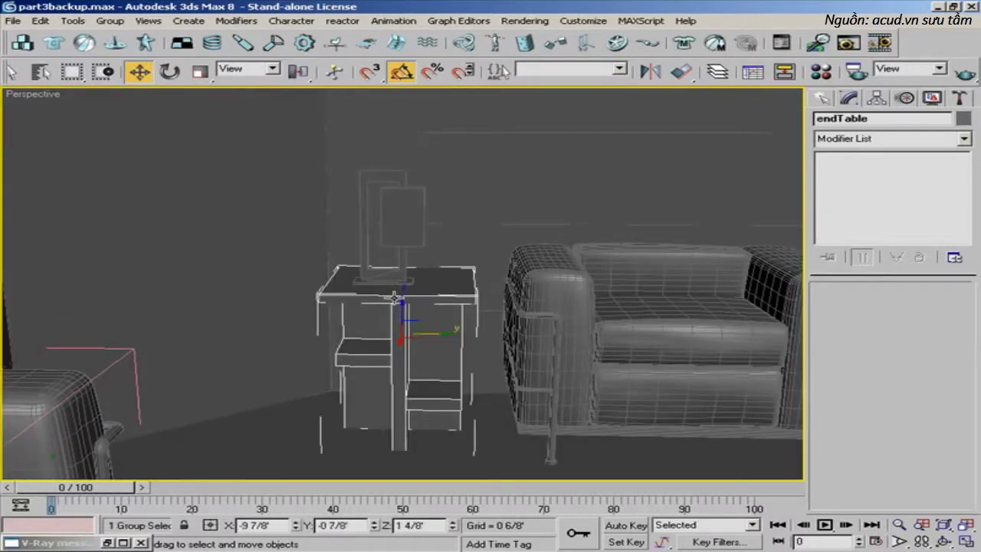
left_click(394, 242, "ctrl")
left_click_drag(439, 279, 466, 280)
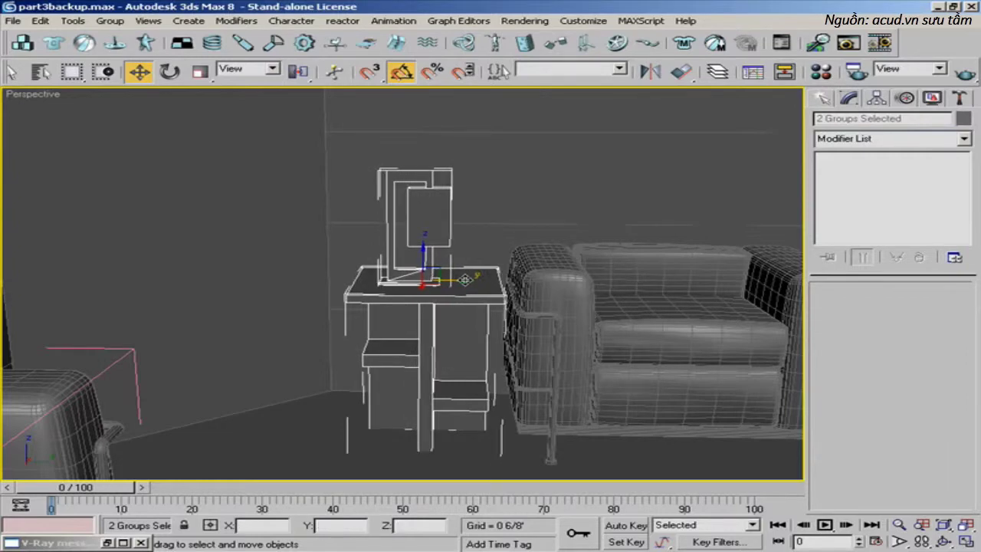
- Deselect the groups and examine the placement of the end table and lamp beside the armchair from several angles
middle_click_drag(569, 263, 419, 261, "alt")
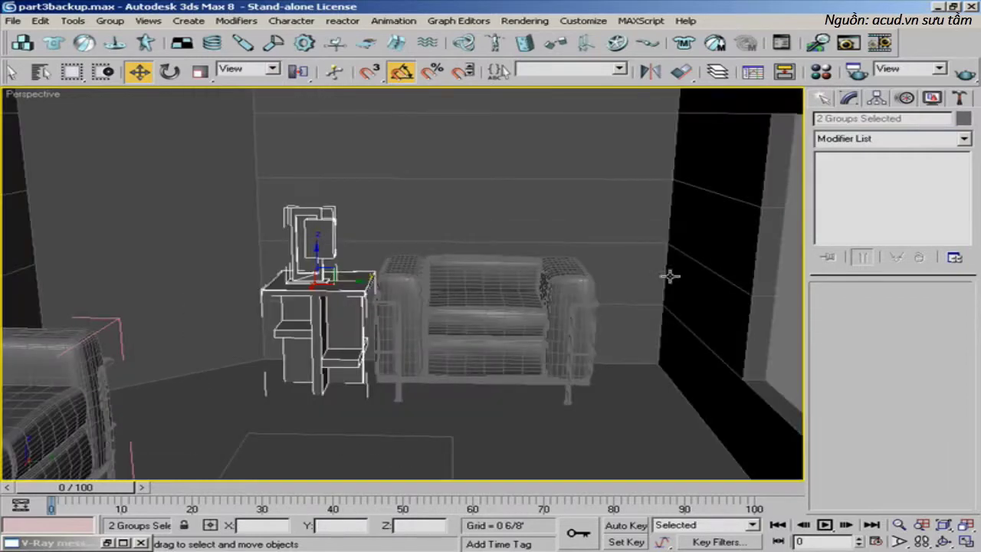
left_click(777, 355)
mouse_move(465, 314)
middle_mouse_down("alt")
mouse_move(383, 307)
mouse_move(422, 311)
middle_mouse_up("alt")
middle_click_drag(352, 330, 405, 326, "alt")
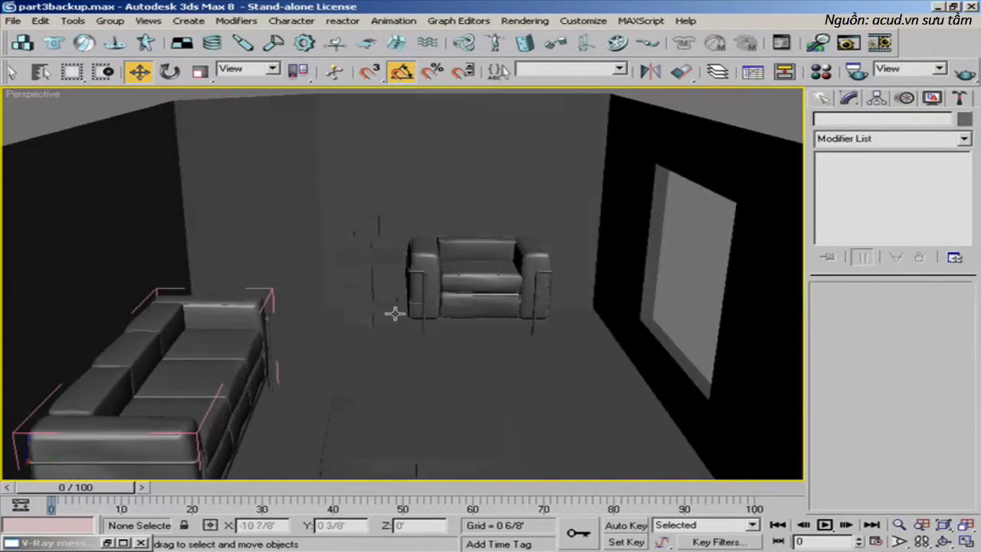
scroll(395, 313, "up", 3)
scroll(392, 309, "up", 3)
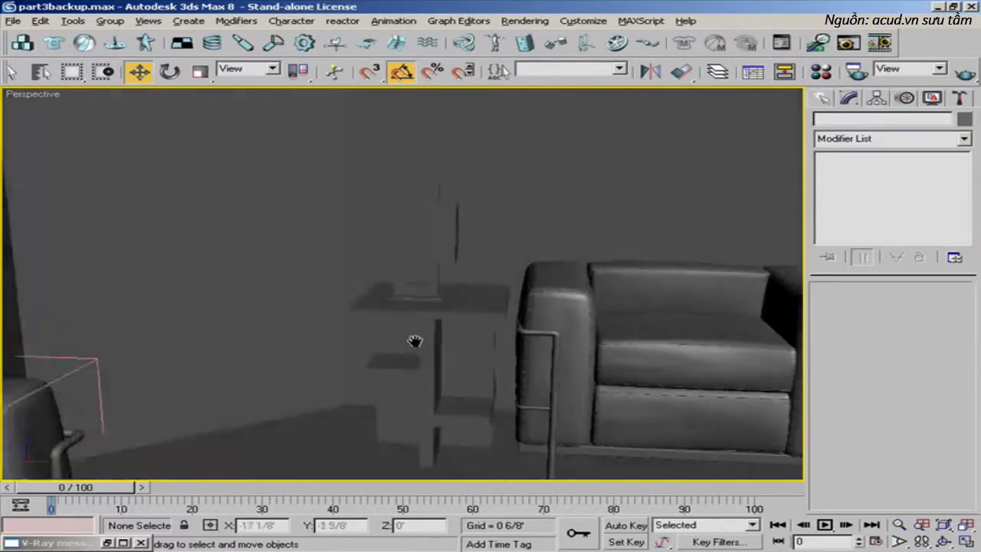
scroll(409, 345, "down", 3)
middle_click_drag(397, 331, 360, 348)
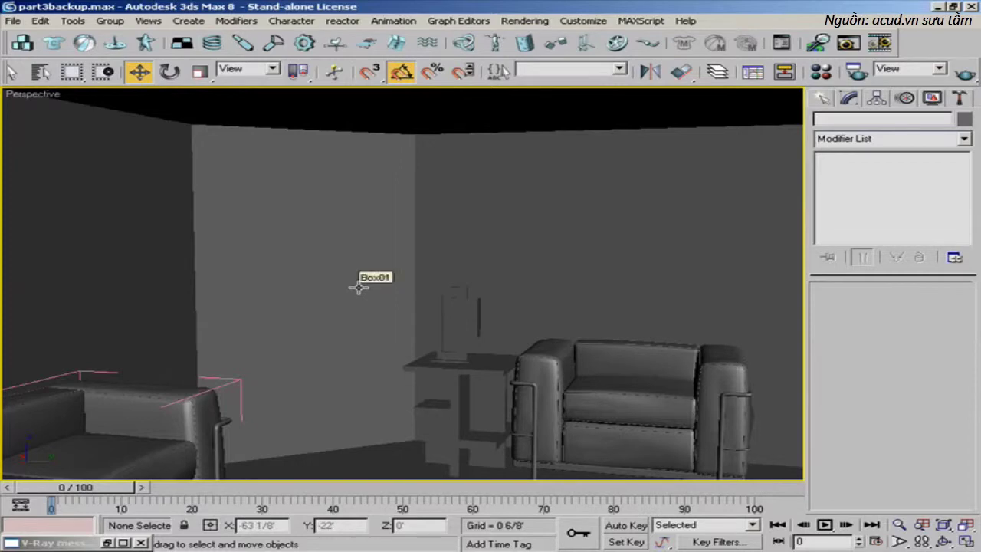
- Create a box in the Left view above the armchair, about 4 2/8' long, 3' wide and 0 1/8' high
key("alt+w")
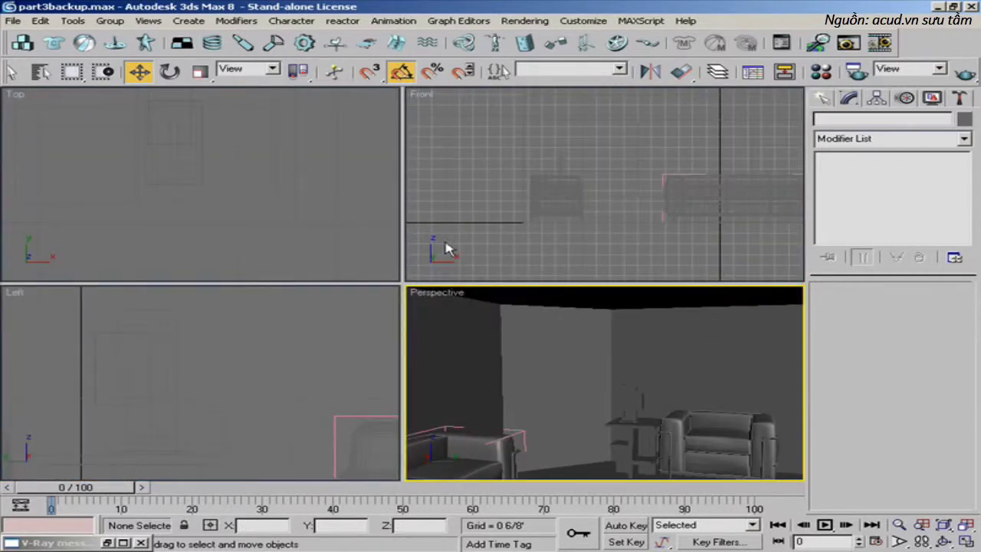
middle_click_drag(606, 197, 575, 201)
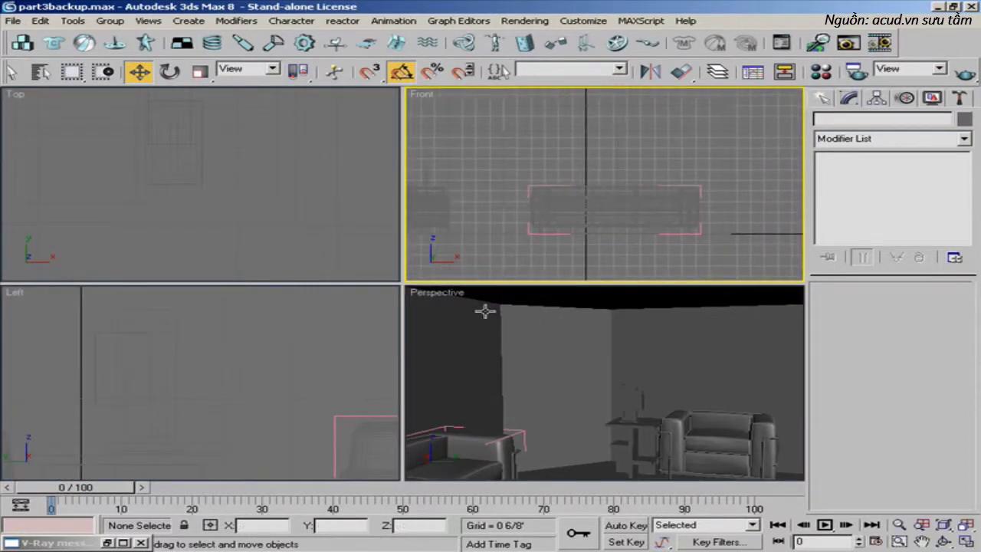
middle_click_drag(200, 367, 247, 361)
scroll(217, 365, "down", 5)
scroll(227, 368, "up", 3)
key("alt+w")
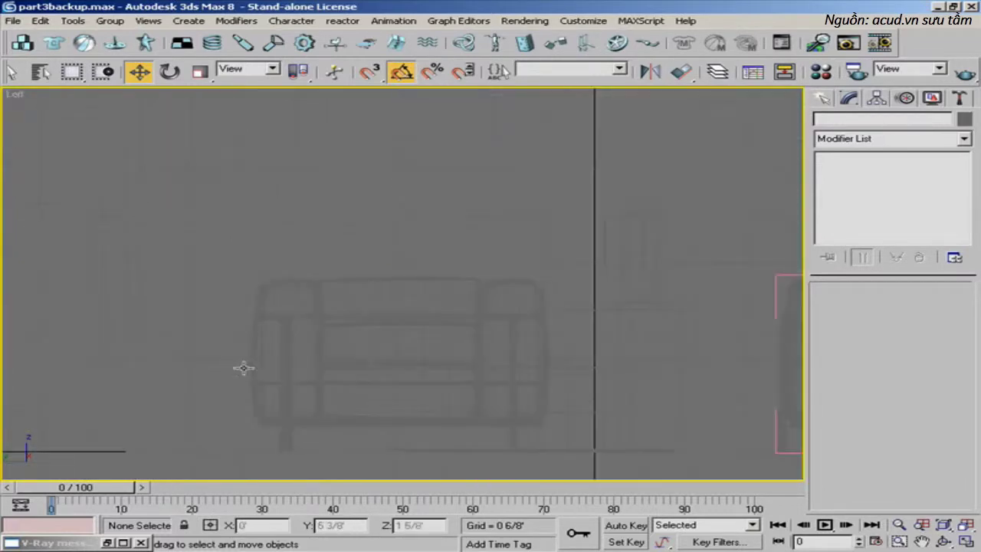
scroll(292, 353, "down", 2)
scroll(350, 376, "up", 2)
left_click(821, 98)
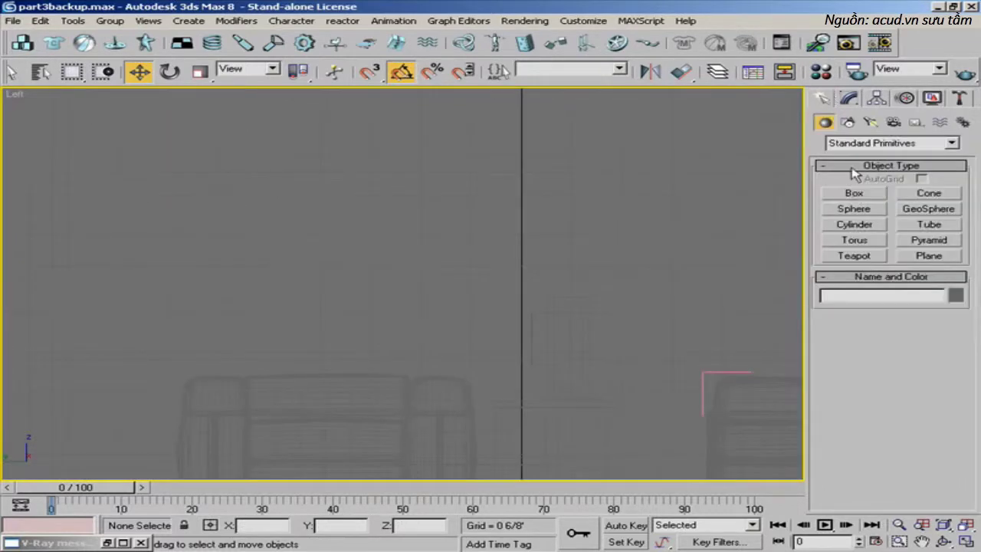
left_click(855, 193)
scroll(399, 216, "down", 1)
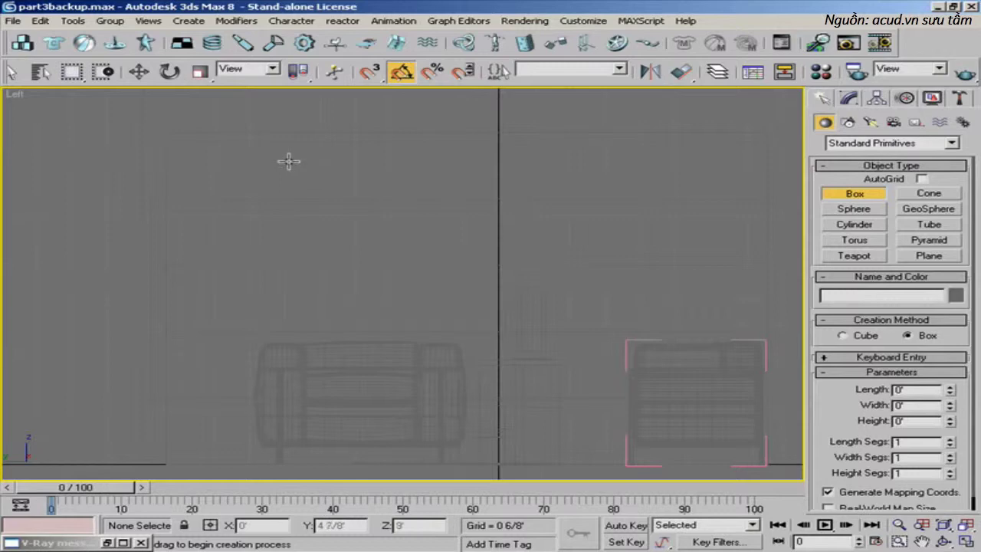
left_click_drag(289, 161, 422, 302)
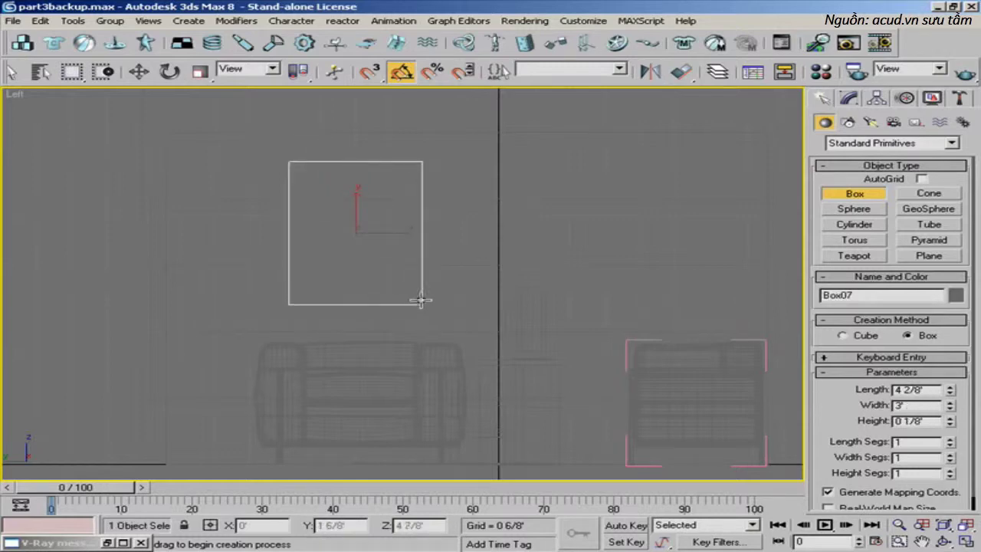
left_click(419, 296)
key("w")
key("alt+w")
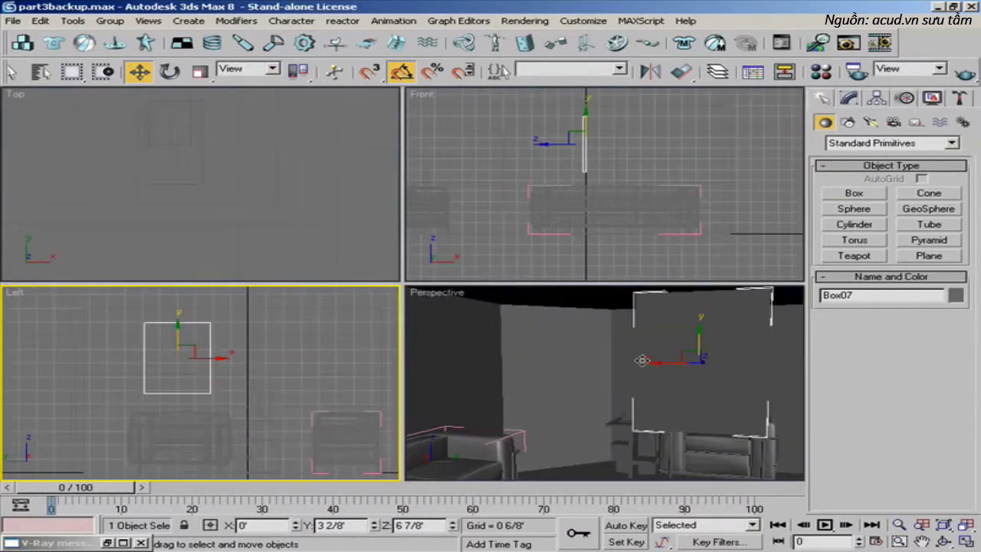
- Reduce the new box's height to about 0', leaving a very thin panel
middle_click_drag(660, 368, 690, 360, "alt")
key("alt+w")
middle_click_drag(526, 325, 496, 312, "alt")
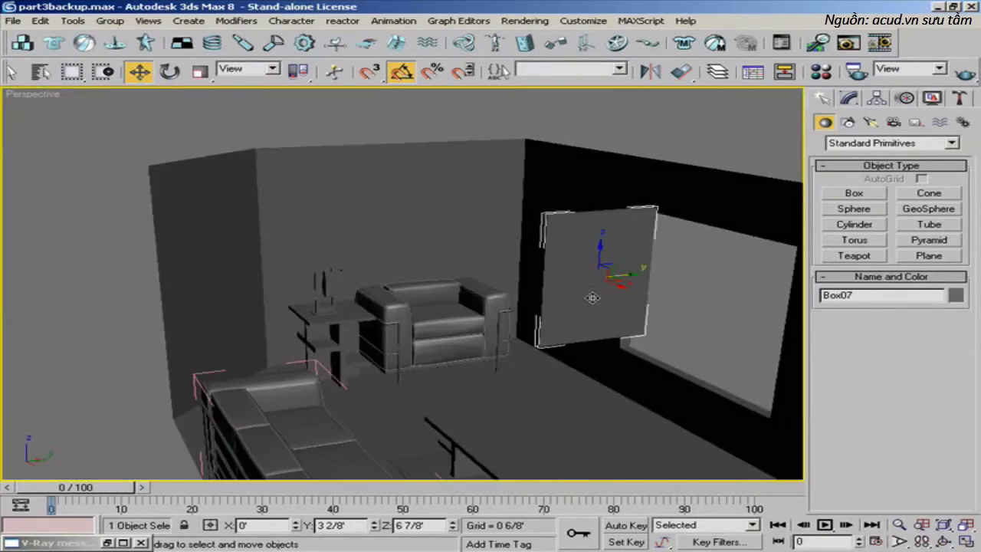
scroll(624, 290, "up", 5)
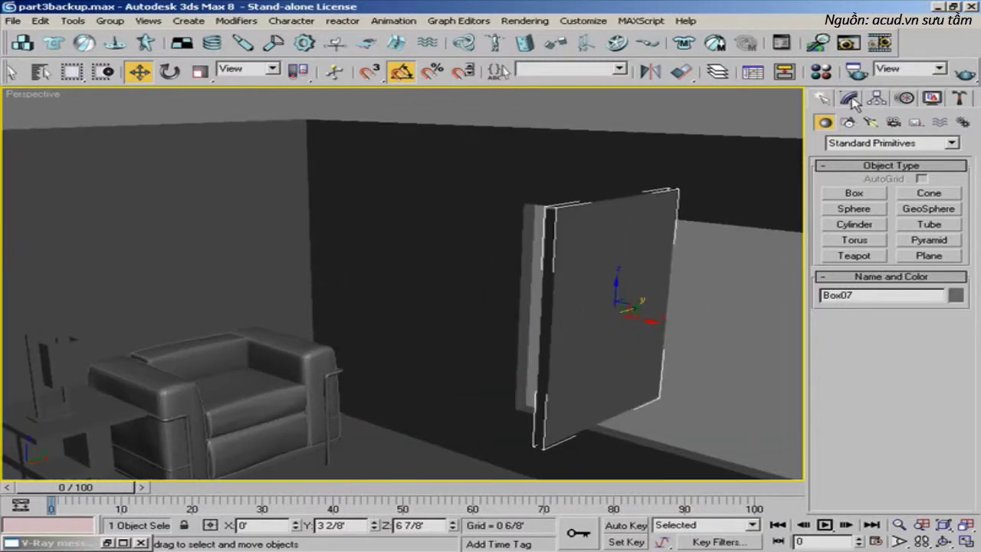
left_click(850, 99)
left_click_drag(950, 345, 941, 379)
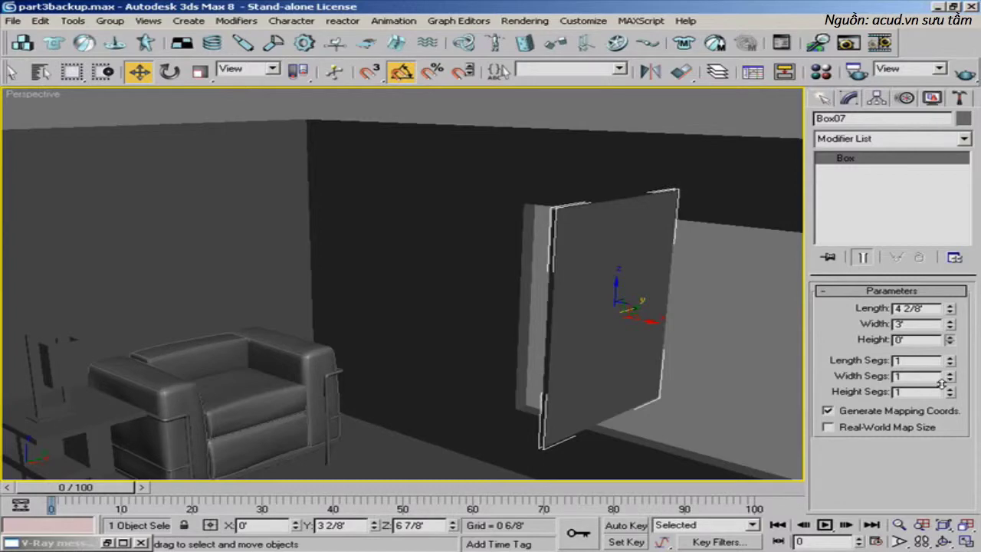
- Convert the thin panel to an Editable Poly and rename it Picture
right_click(606, 259)
mouse_move(717, 383)
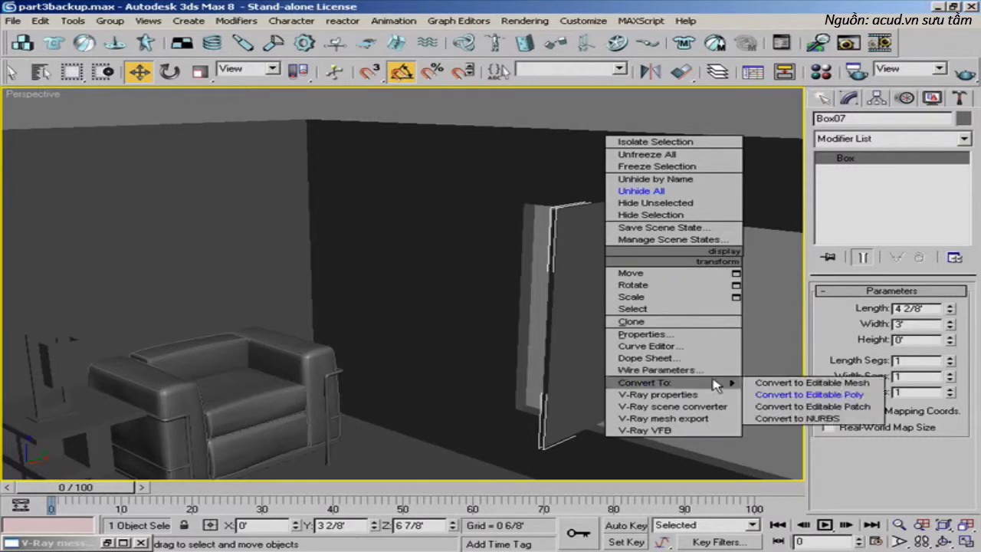
left_click(774, 394)
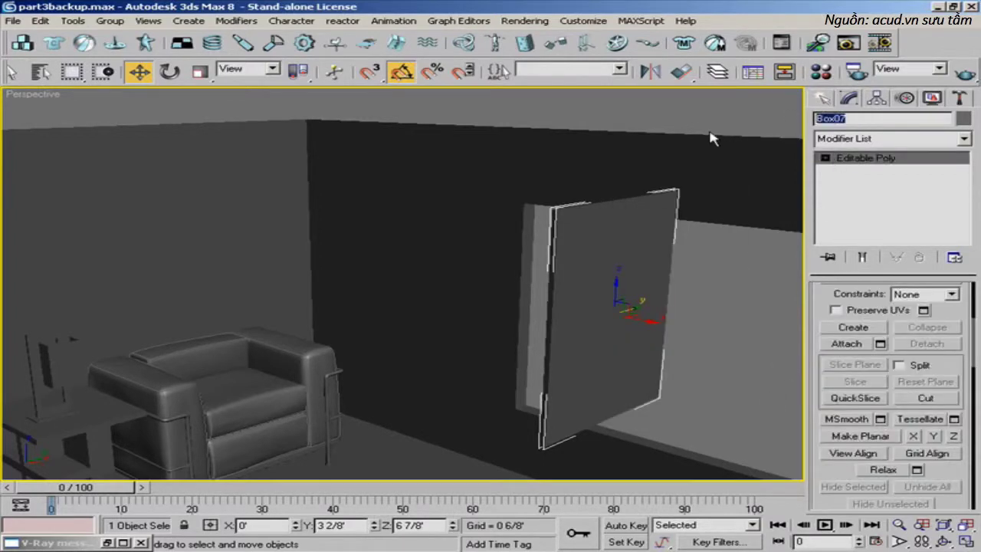
type("Picture")
- Move the Picture panel across the room to the angled corner wall beside the end table
middle_click_drag(554, 302, 471, 272)
left_click_drag(617, 274, 282, 221)
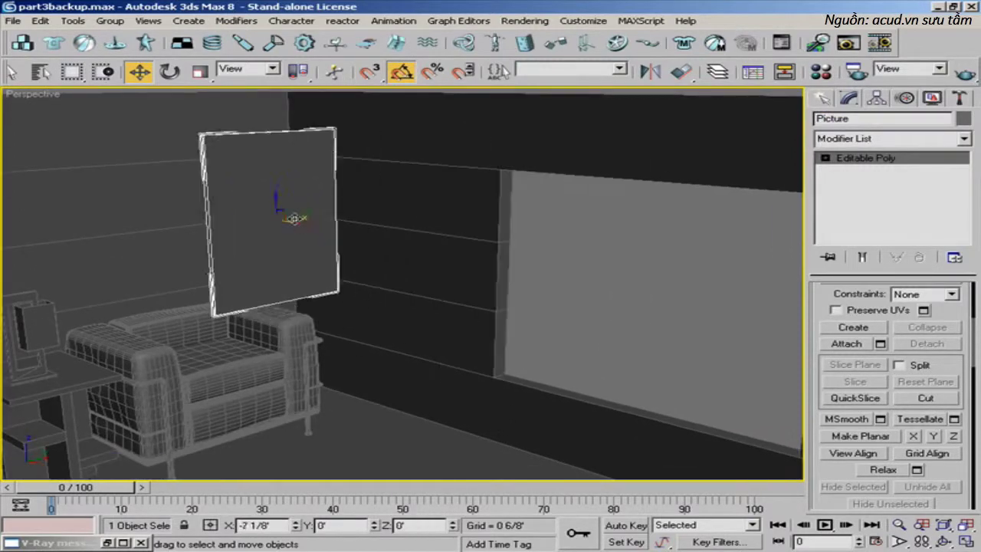
middle_click_drag(282, 221, 392, 260, "alt")
left_click_drag(393, 260, 99, 230)
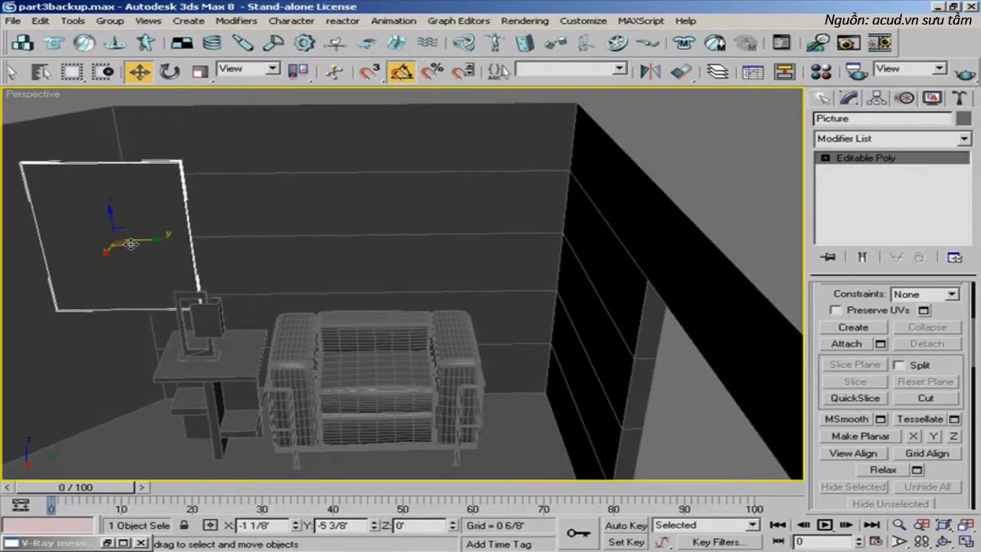
middle_click_drag(99, 230, 515, 302, "alt")
left_click_drag(476, 297, 403, 293)
middle_click_drag(402, 294, 380, 274, "alt")
- Rotate the Picture panel 45° about the Z axis to run parallel to the angled corner wall
left_click(170, 71)
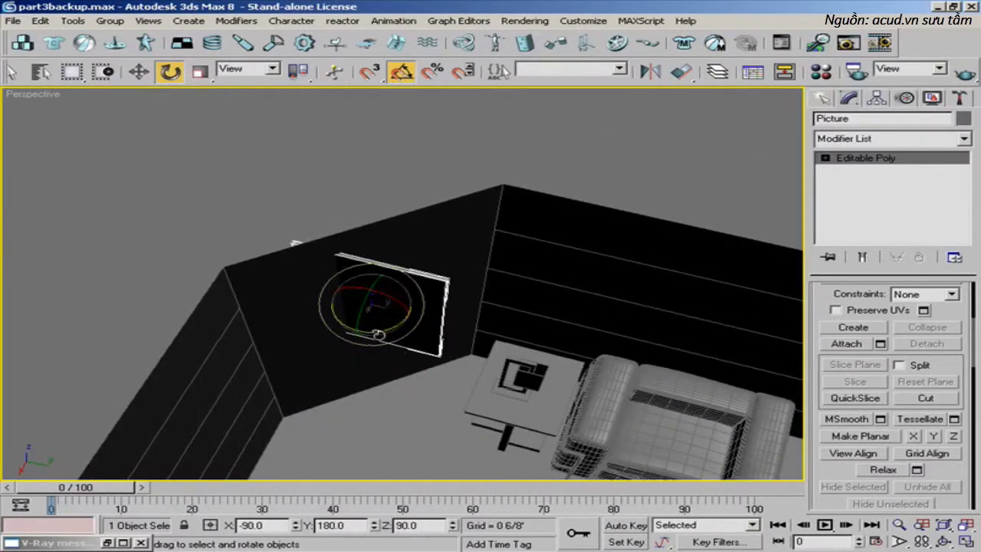
left_click_drag(375, 331, 421, 324)
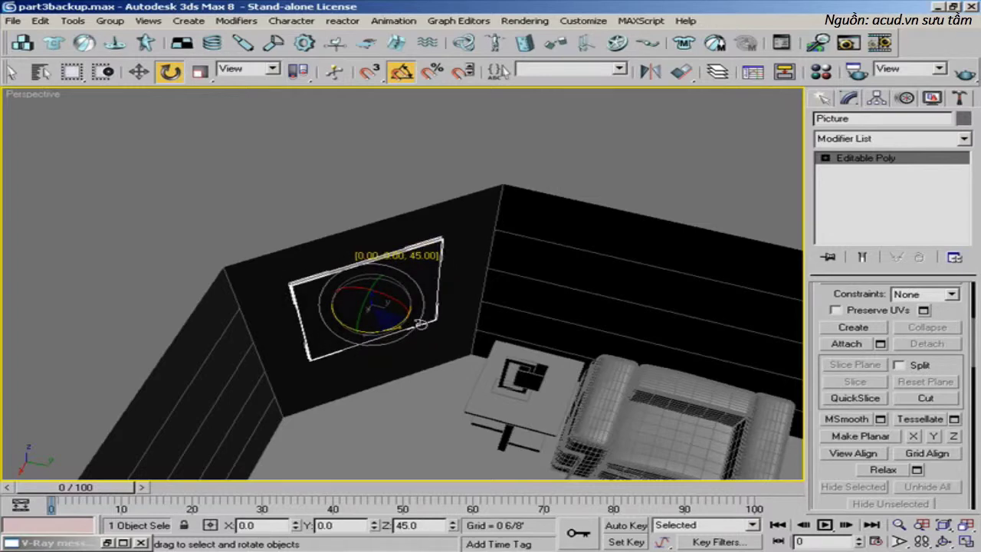
middle_click_drag(421, 324, 500, 282, "alt")
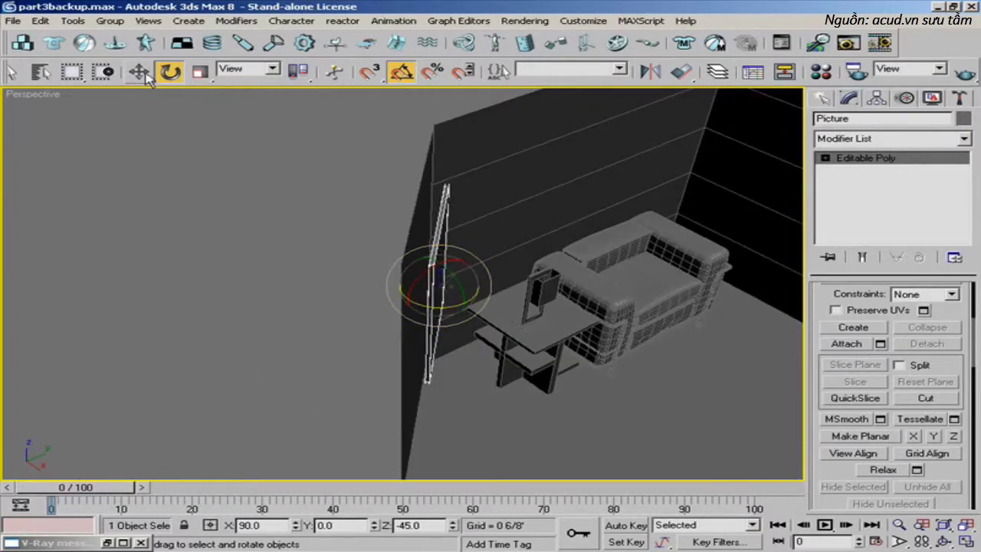
- Move the Picture panel flush against the angled wall and lower it slightly to a height of about 6 5/8'
left_click(139, 71)
middle_click_drag(312, 193, 259, 227)
left_click_drag(403, 324, 399, 323)
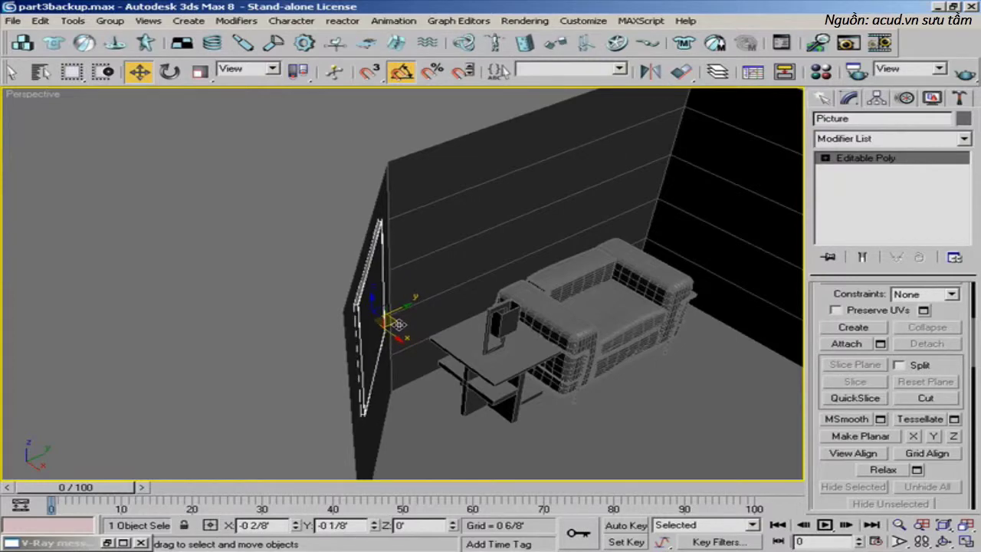
middle_click_drag(412, 322, 319, 234, "alt")
scroll(287, 276, "up", 2)
scroll(288, 274, "down", 1)
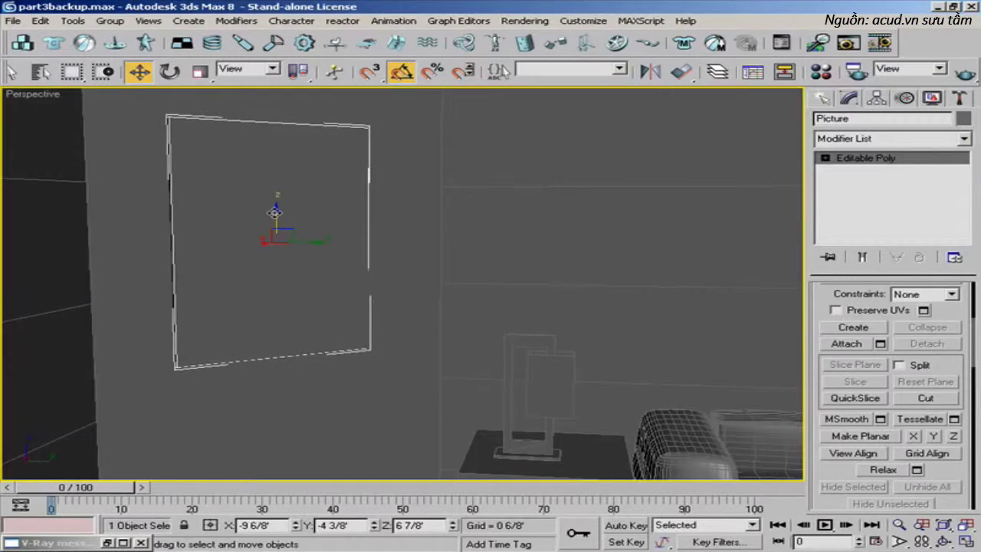
left_click_drag(283, 219, 275, 229)
scroll(372, 235, "down", 3)
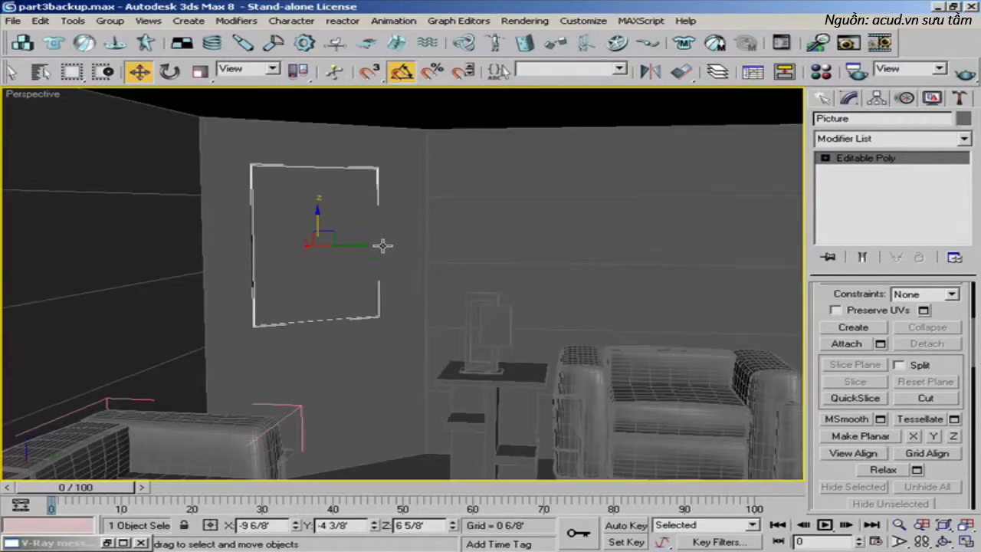
scroll(390, 247, "down", 3)
scroll(375, 222, "down", 2)
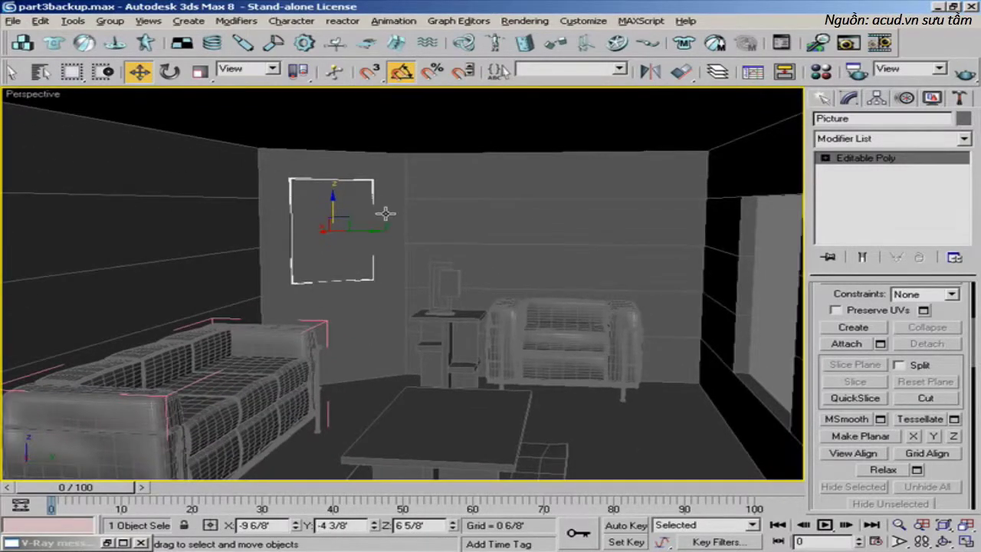
- Examine the picture's placement relative to the furniture from several angles, with and without edged faces, and reselect the Picture panel
left_click(603, 292)
middle_click_drag(602, 291, 537, 261, "alt")
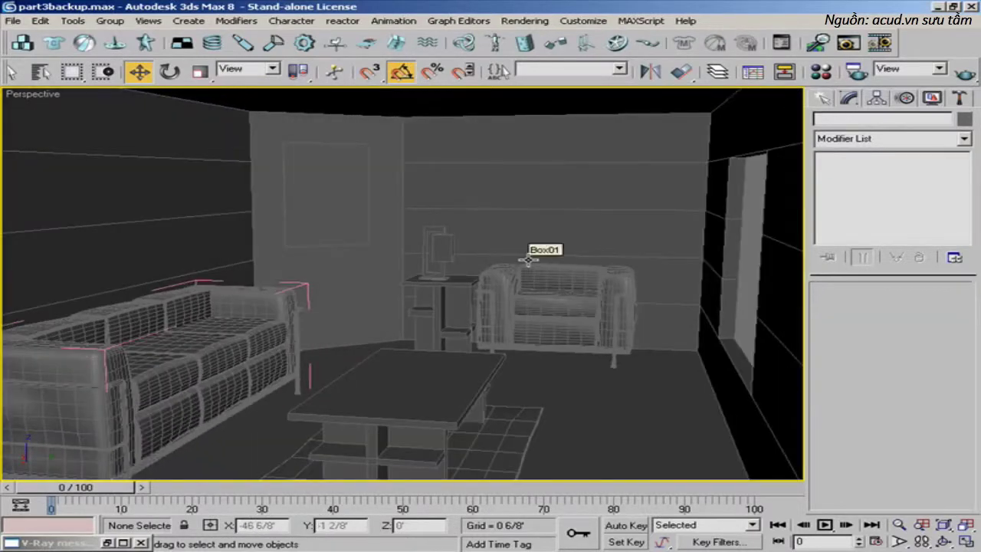
key("F3")
middle_click_drag(390, 244, 416, 245, "alt")
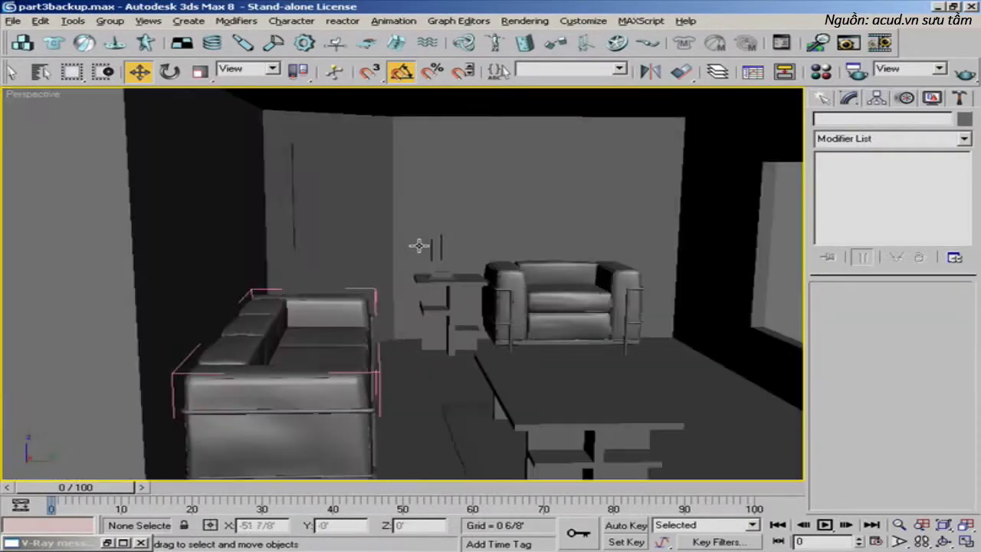
left_click(353, 202)
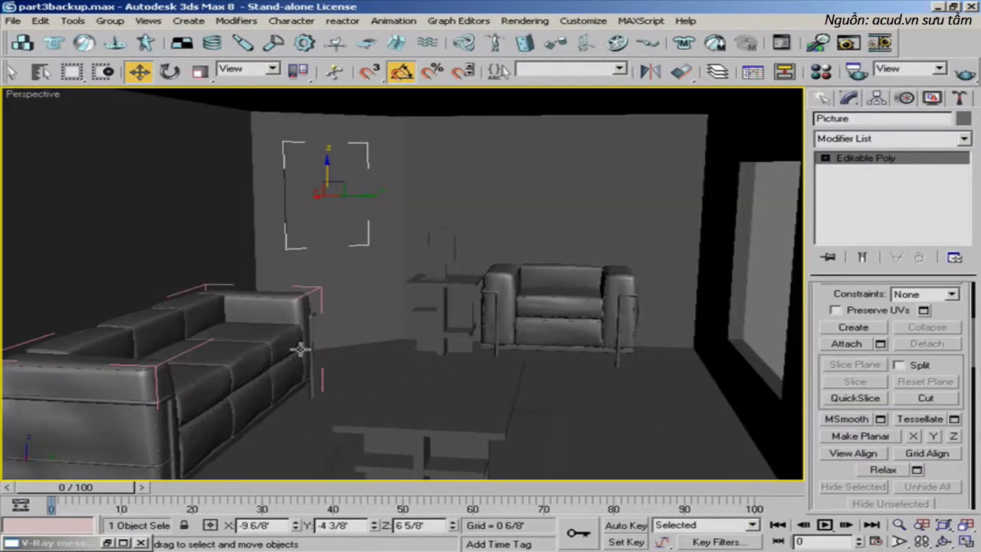
middle_click_drag(329, 333, 332, 301)
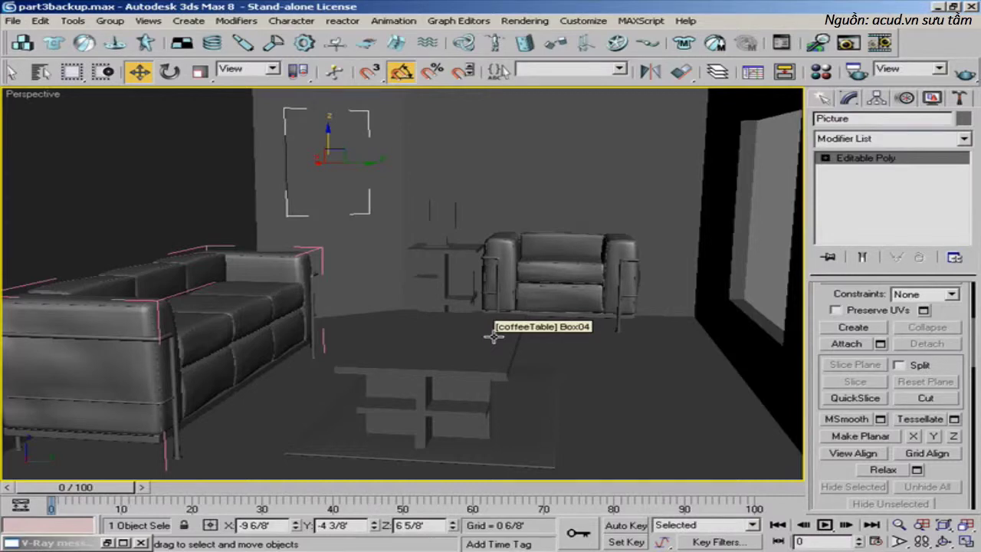
mouse_move(494, 336)
middle_mouse_down("alt")
mouse_move(463, 327)
mouse_move(484, 333)
mouse_move(491, 322)
middle_mouse_up("alt")
middle_click_drag(516, 260, 525, 295, "alt")
key("F4")
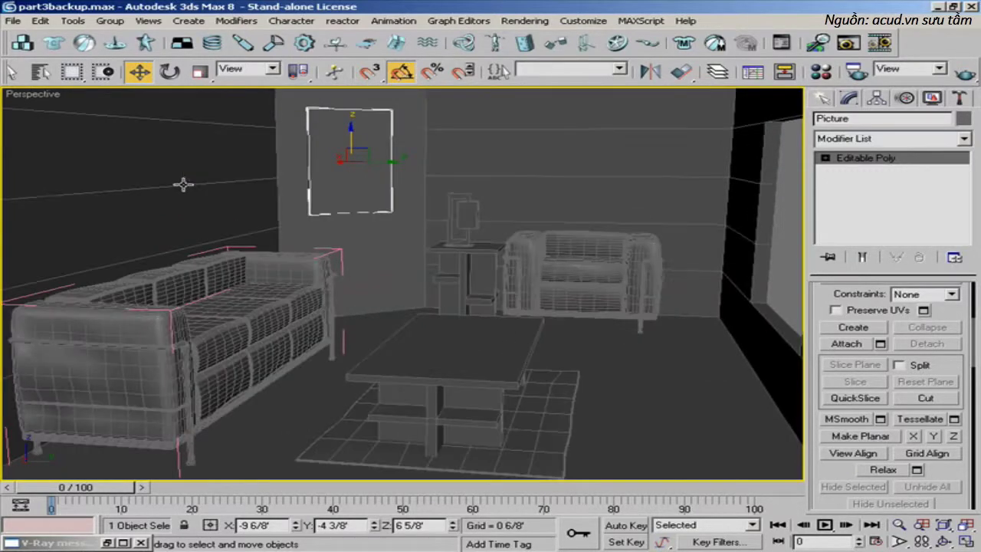
mouse_move(363, 256)
middle_mouse_down("alt")
mouse_move(357, 210)
mouse_move(360, 272)
middle_mouse_up("alt")
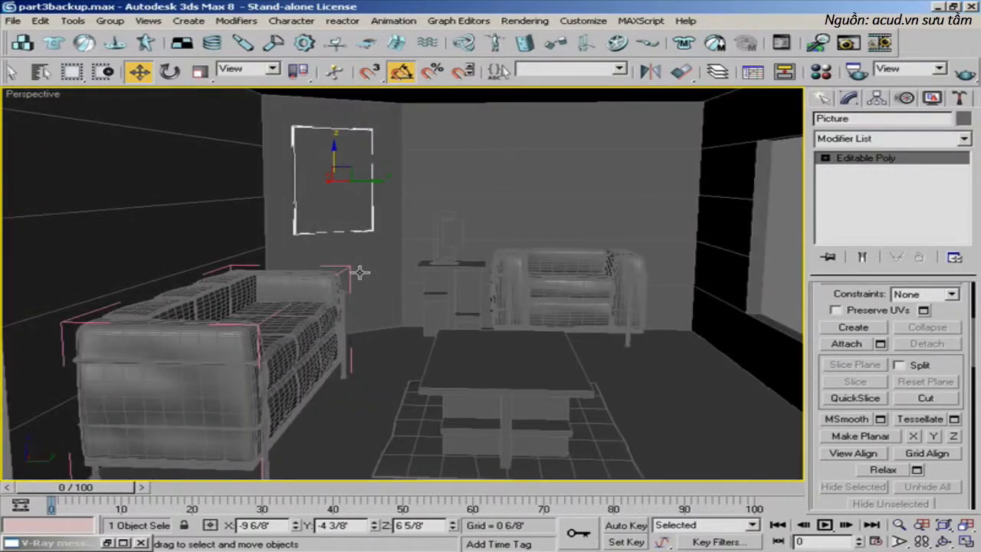
- Change the Picture panel's object color to dark crimson and deselect it
left_click(964, 119)
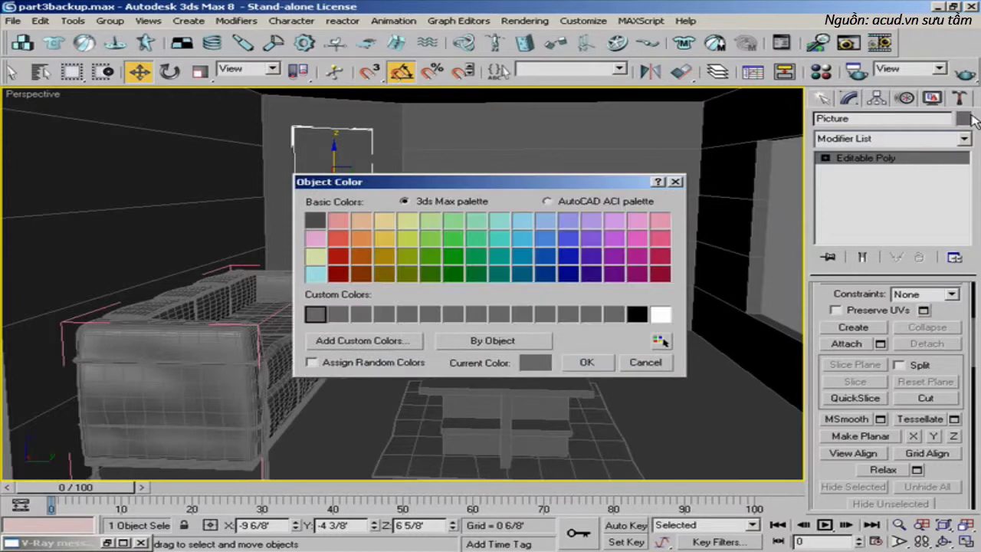
left_click(659, 274)
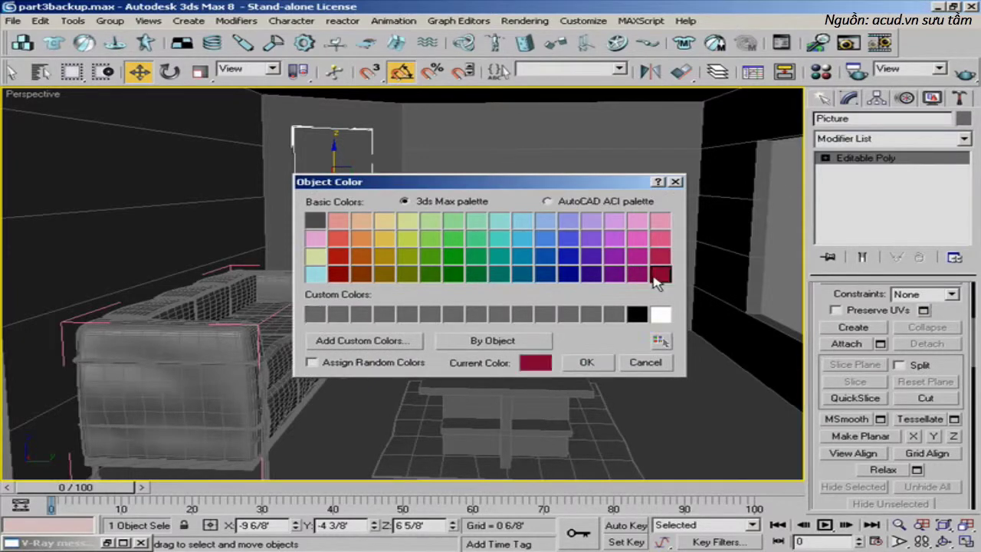
left_click(586, 362)
left_click(773, 282)
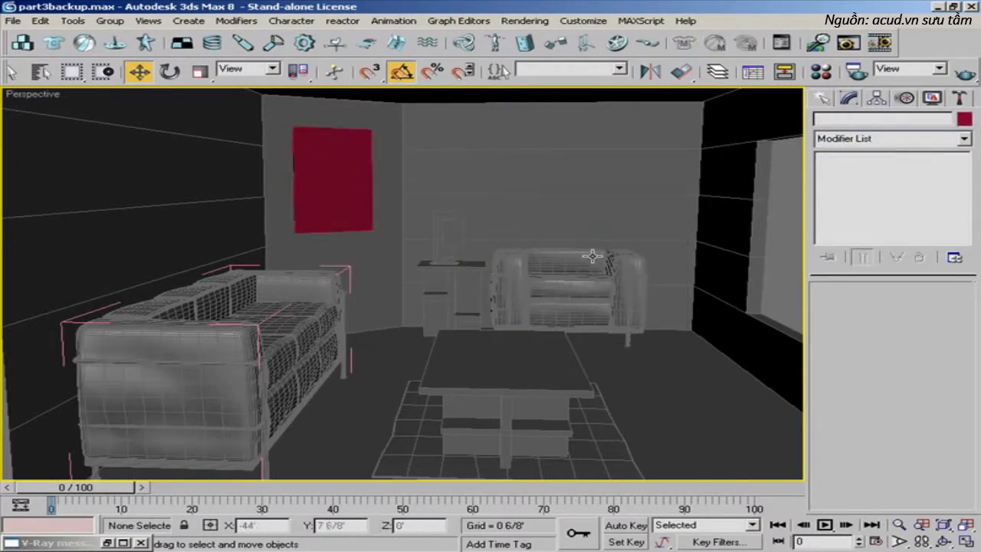
- Examine the whole furnished room with the colored picture on the corner wall, from near and far
middle_click_drag(423, 215, 398, 258)
scroll(351, 238, "down", 3)
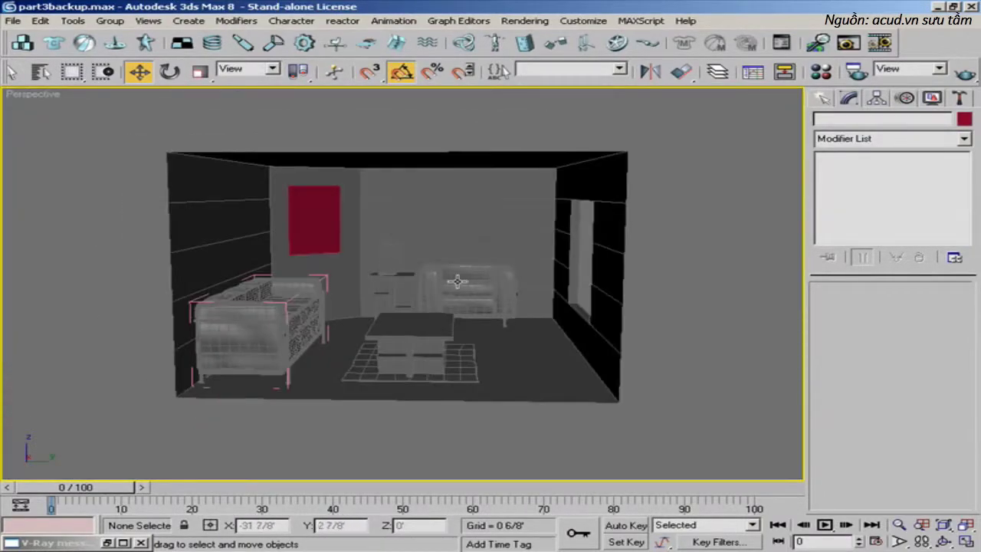
scroll(456, 281, "up", 3)
middle_click_drag(458, 280, 484, 276, "alt")
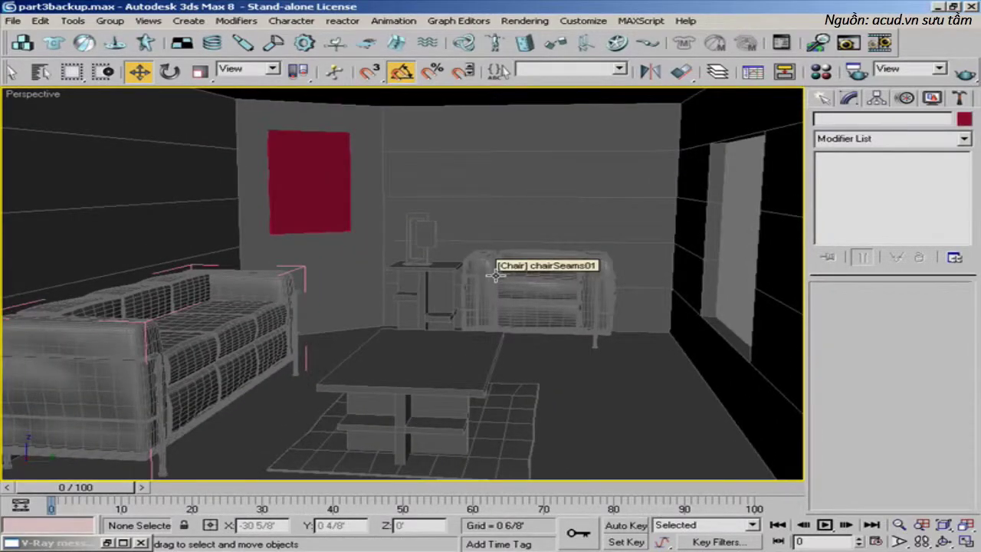
scroll(494, 276, "down", 4)
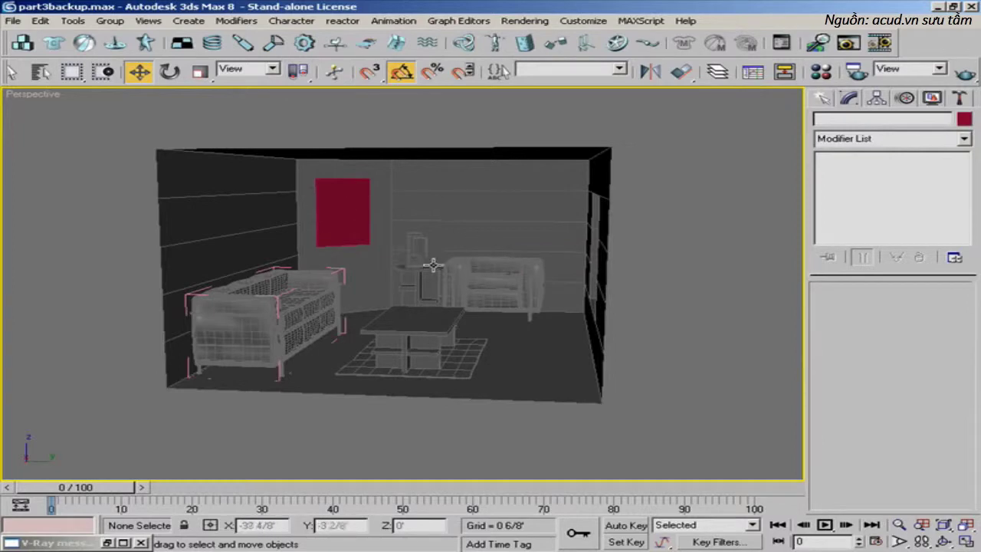
scroll(402, 267, "up", 5)
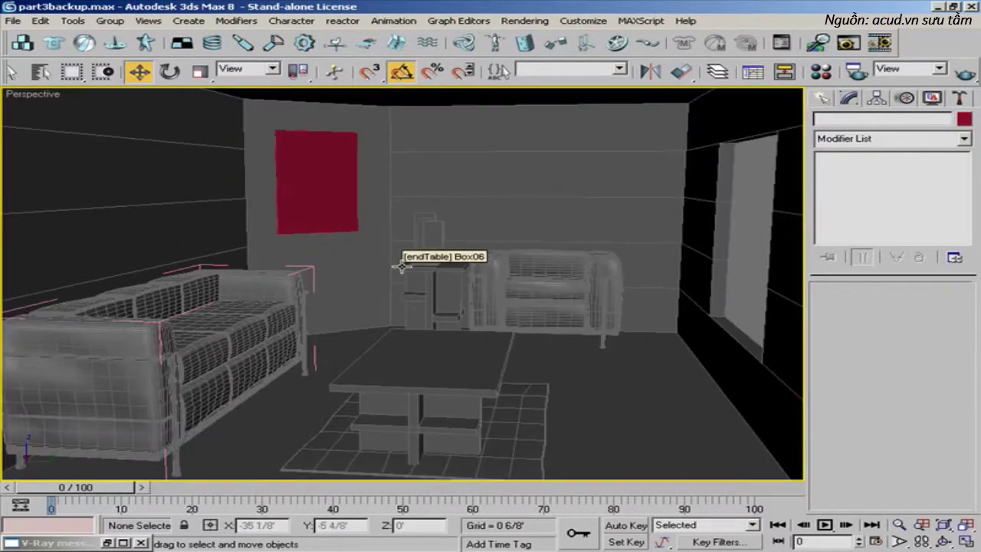
scroll(407, 264, "down", 5)
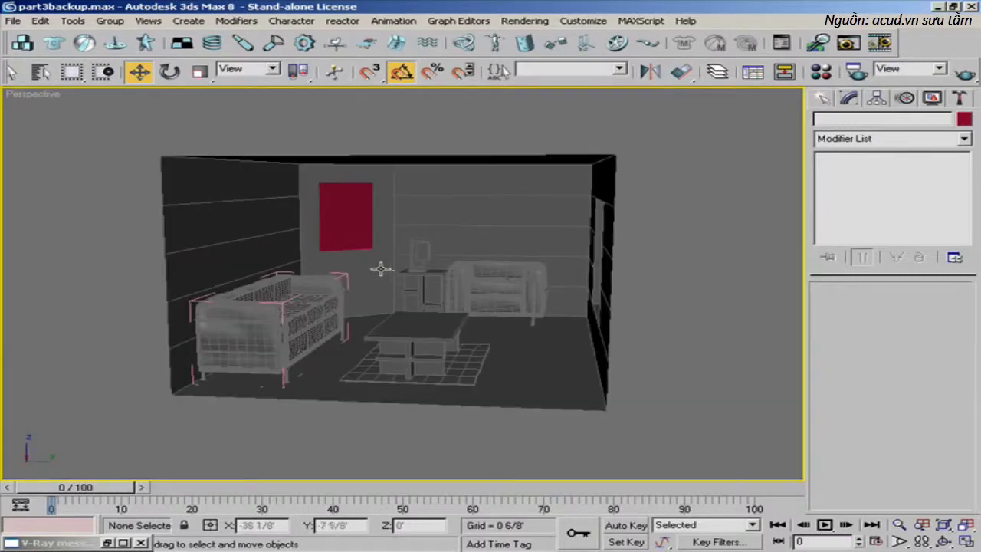